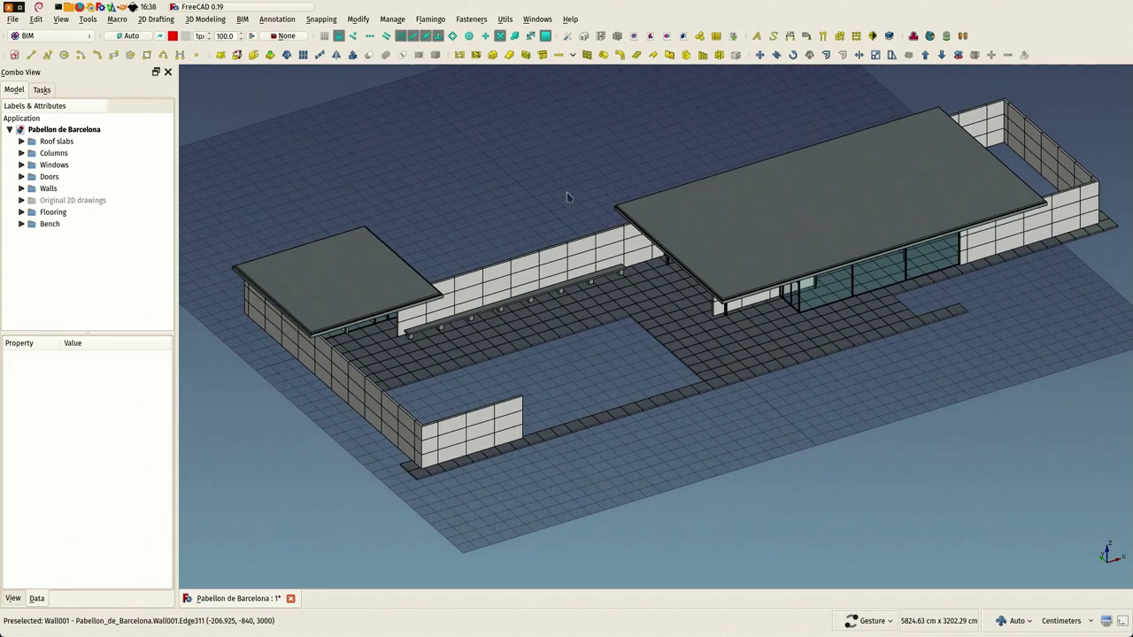
# Show the Roof plan group in the original 2D drawings and hide the Roof slabs group
pyautogui.click(21, 200)
pyautogui.click(56, 224)
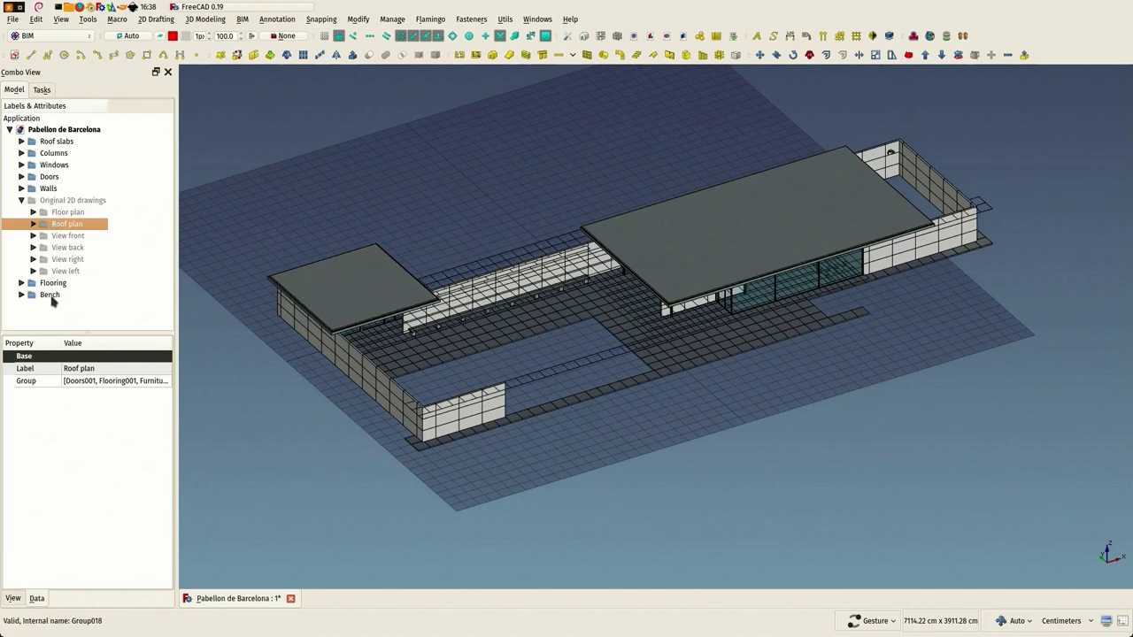
pyautogui.click(50, 142)
pyautogui.press('space')
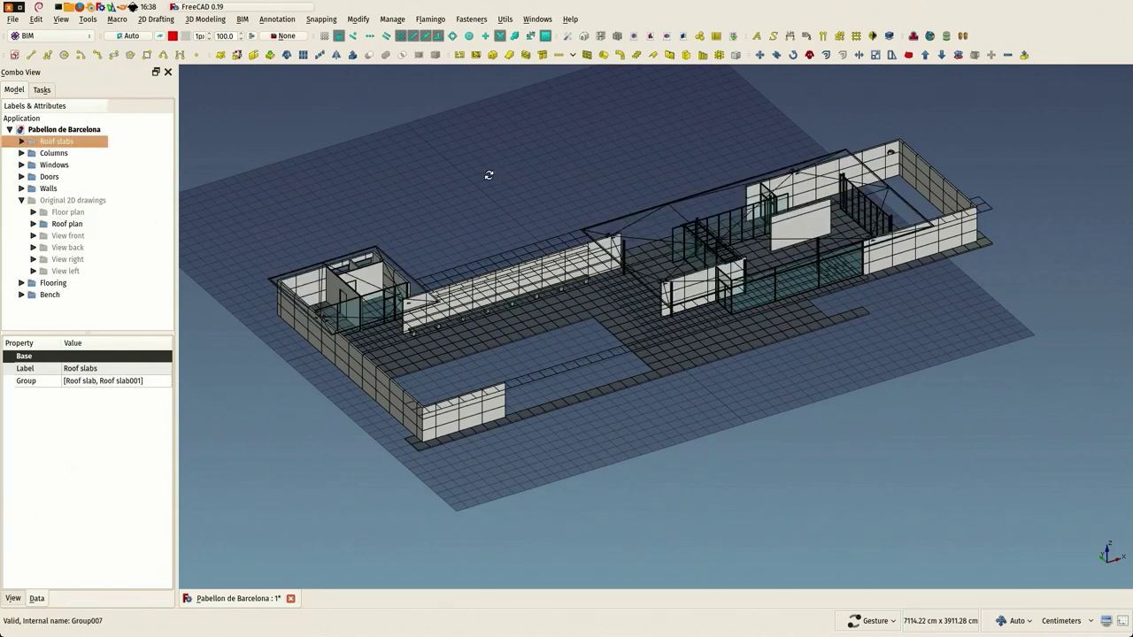
# Examine the roof plan linework over the pavilion's walls, columns and glazing
pyautogui.moveTo(488, 175); pyautogui.dragTo(473, 198)
pyautogui.scroll(5, 553, 207)
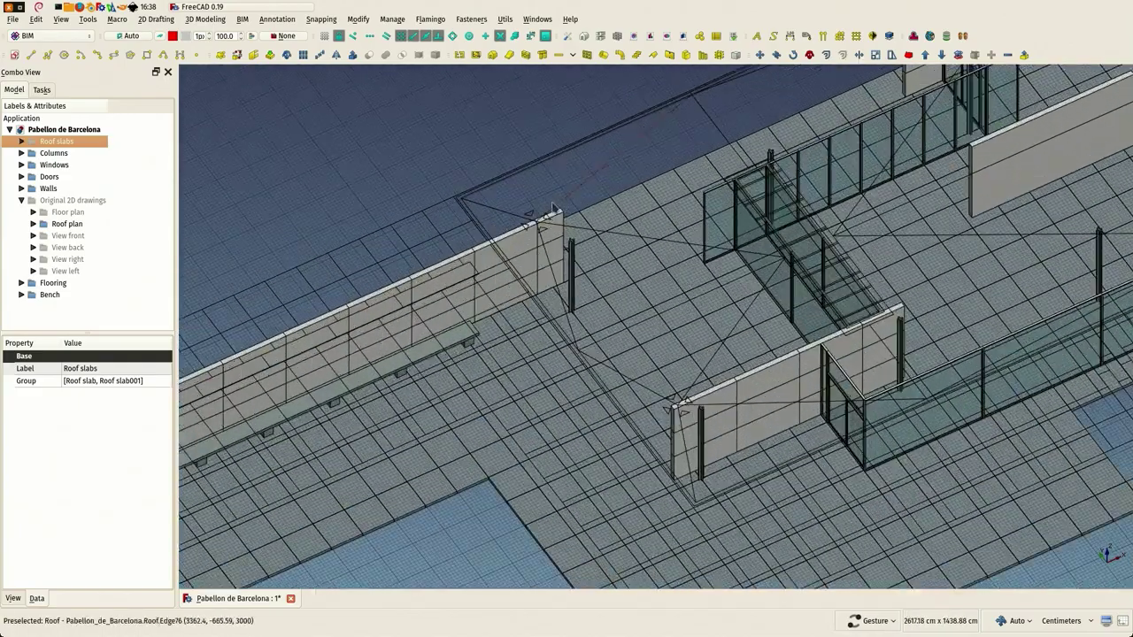
pyautogui.scroll(2, 552, 207)
pyautogui.scroll(-8, 456, 221)
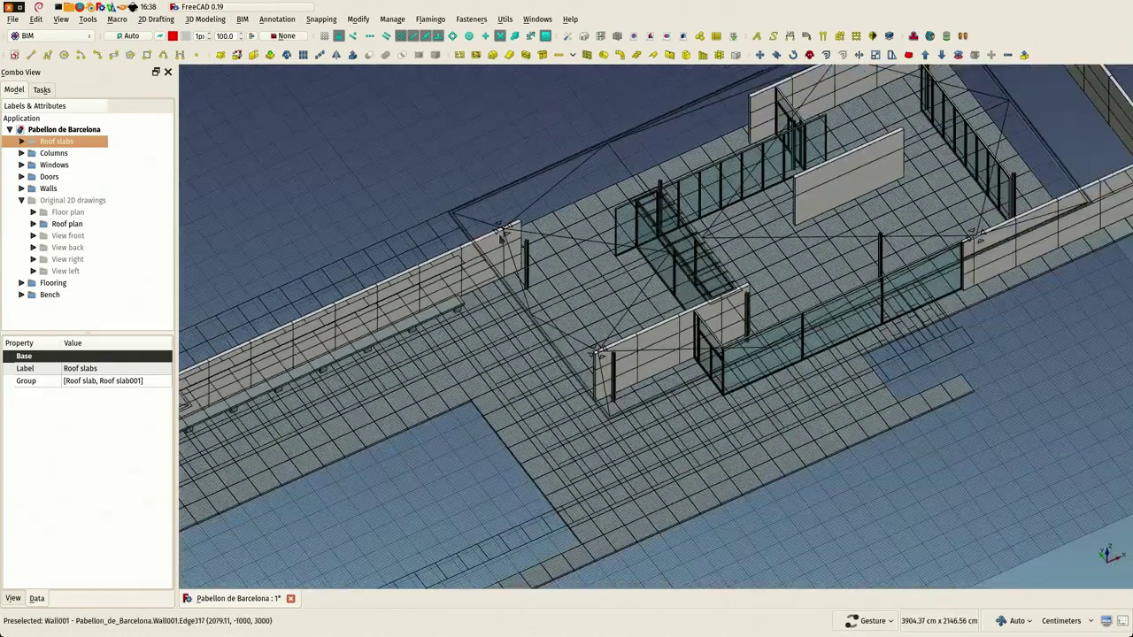
pyautogui.scroll(2, 735, 227)
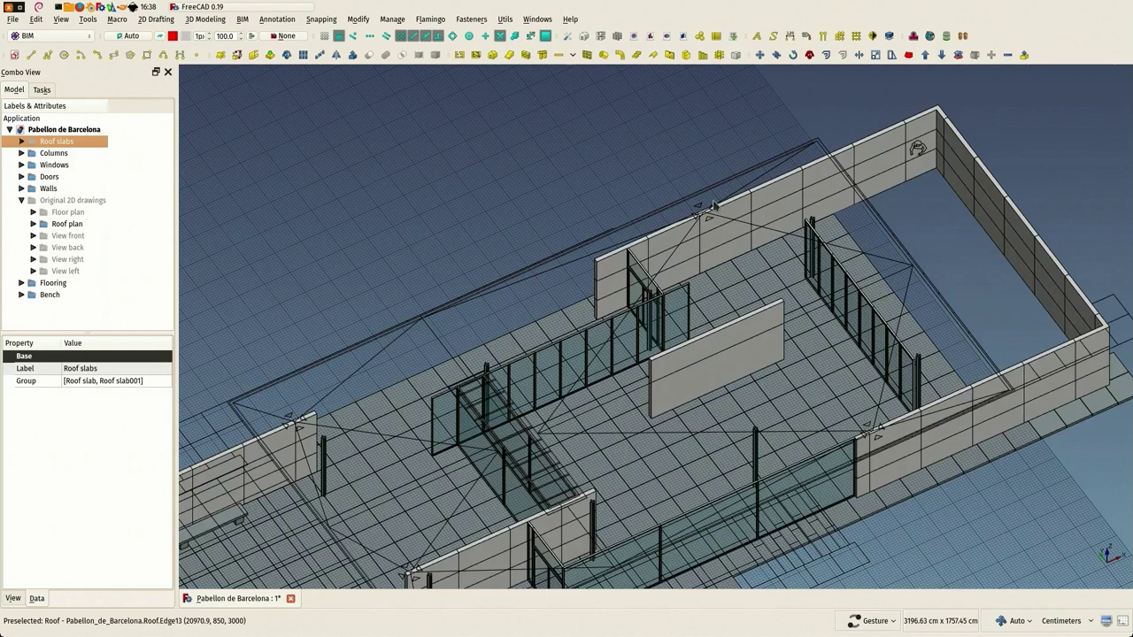
pyautogui.scroll(-2, 715, 205)
pyautogui.moveTo(551, 236); pyautogui.dragTo(600, 146, button='right')
pyautogui.scroll(-3, 599, 146)
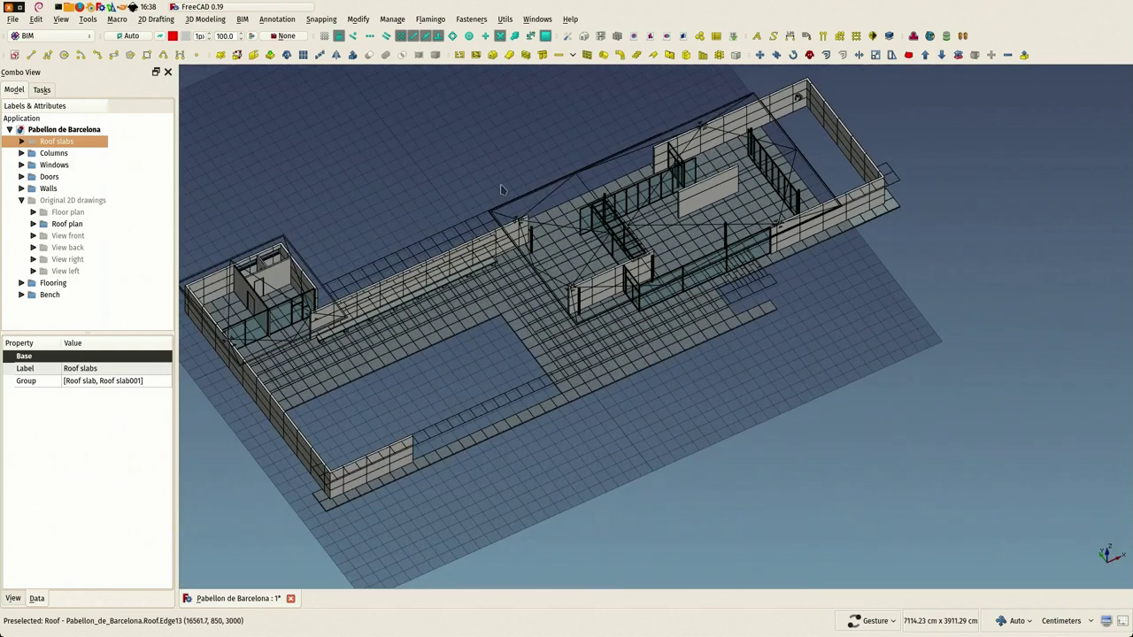
# Show the View front and View left groups of the original 2D drawings
pyautogui.click(59, 236)
pyautogui.press('space')
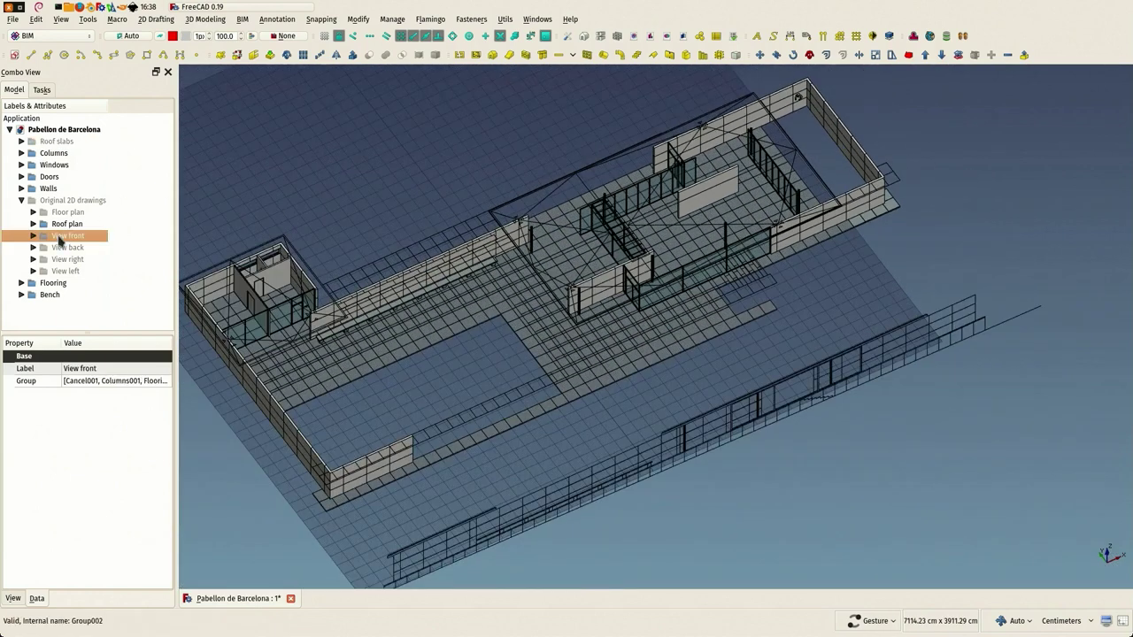
pyautogui.click(67, 260)
pyautogui.press('space')
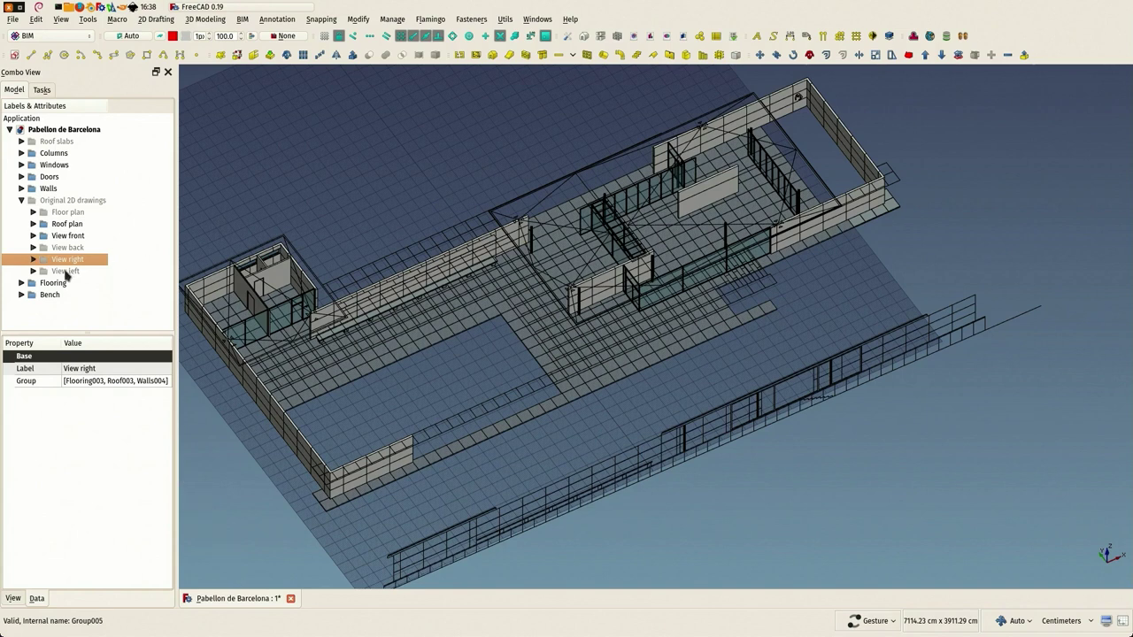
pyautogui.click(67, 270)
pyautogui.press('space')
# Examine the roof edge profile in the front elevation drawing and compare it with the pavilion model
pyautogui.scroll(-3, 452, 175)
pyautogui.scroll(15, 529, 389)
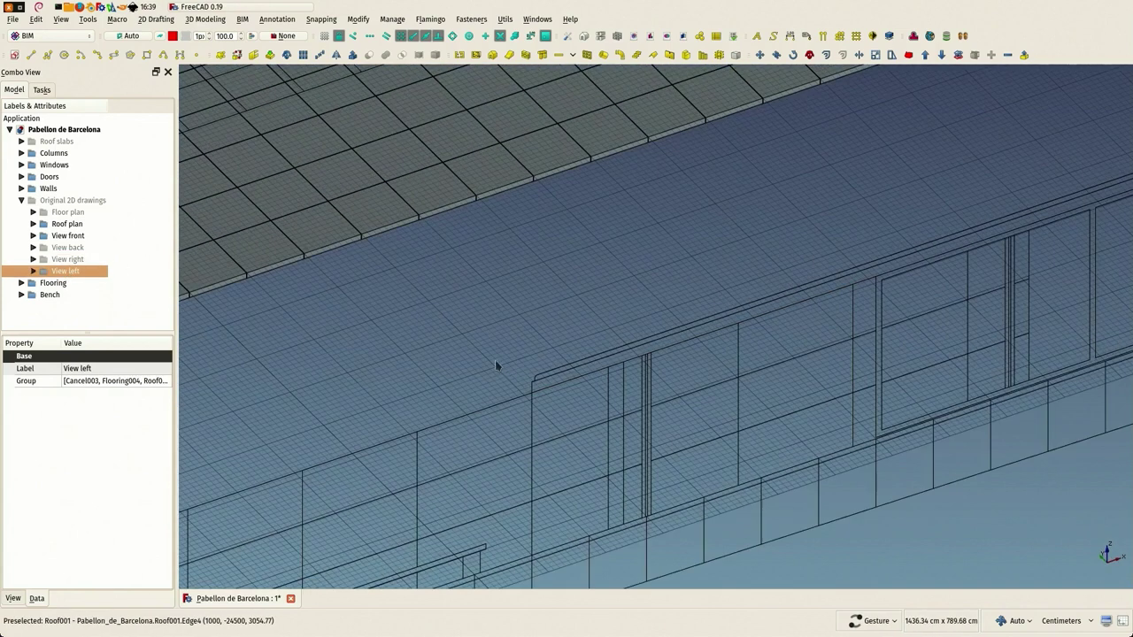
pyautogui.scroll(6, 499, 362)
pyautogui.scroll(-12, 408, 300)
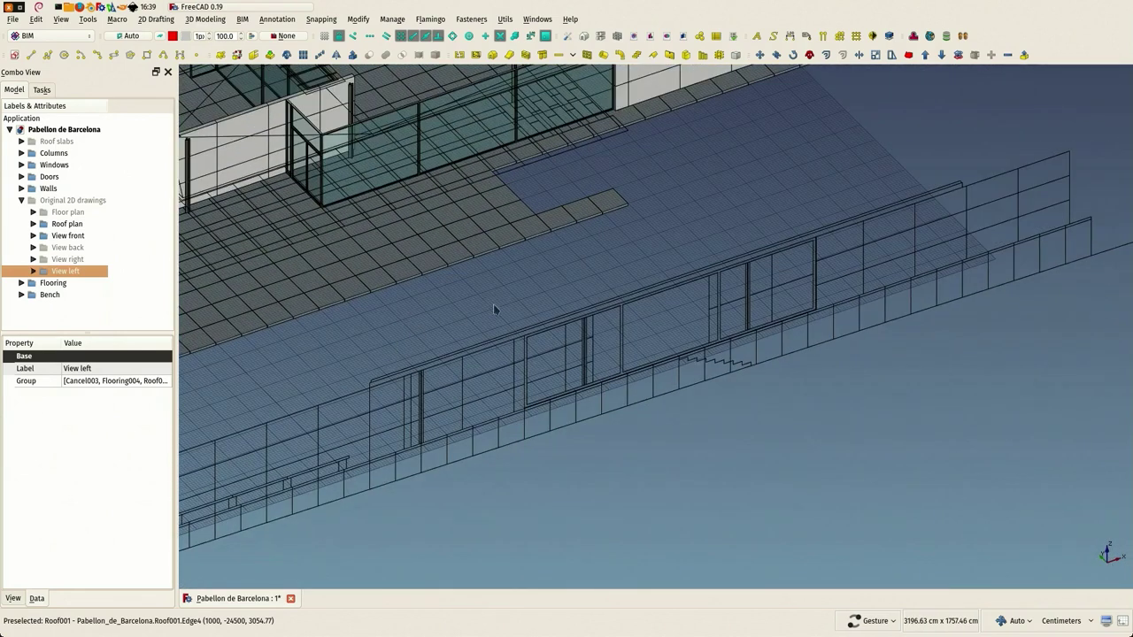
pyautogui.scroll(-2, 508, 347)
pyautogui.scroll(-3, 526, 277)
pyautogui.moveTo(533, 248); pyautogui.dragTo(604, 325, button='right')
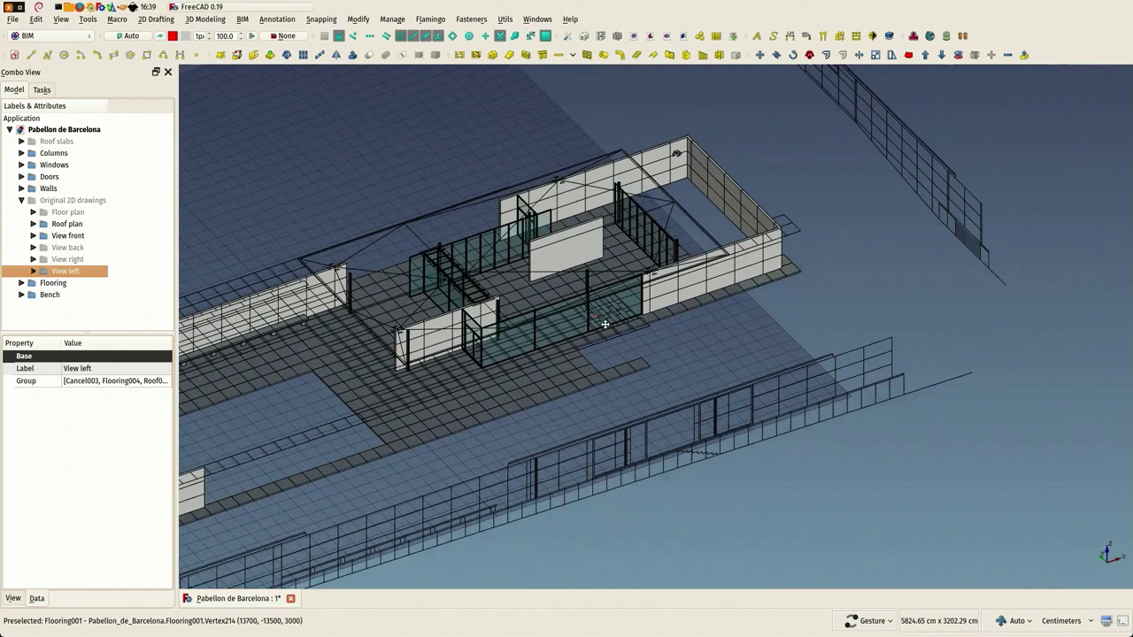
pyautogui.scroll(3, 409, 269)
pyautogui.scroll(-3, 409, 269)
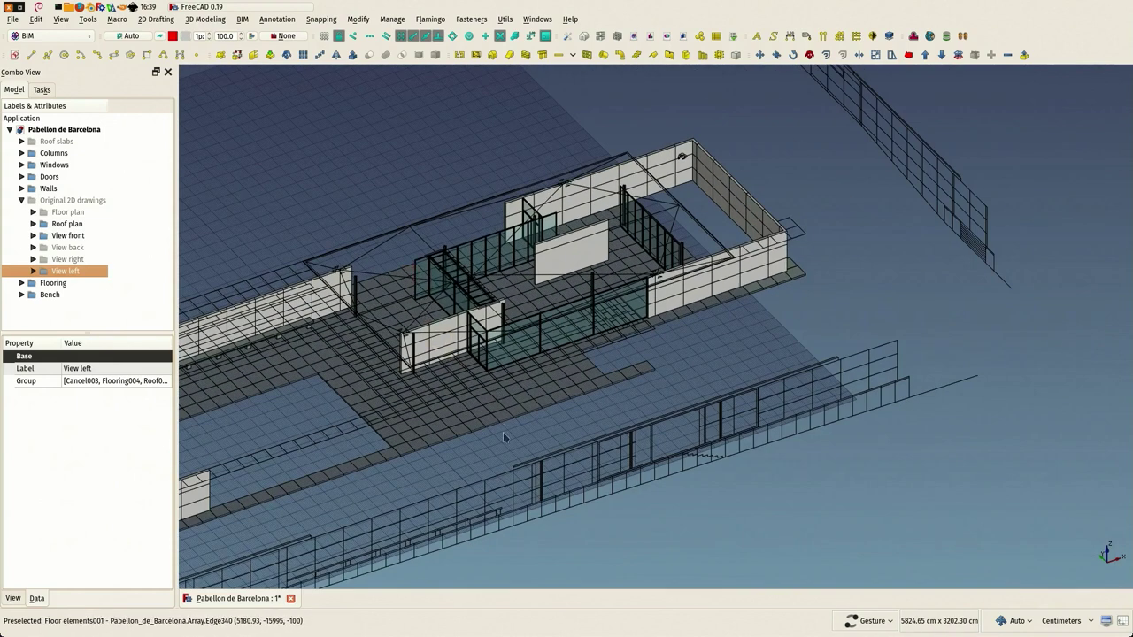
pyautogui.scroll(1, 509, 456)
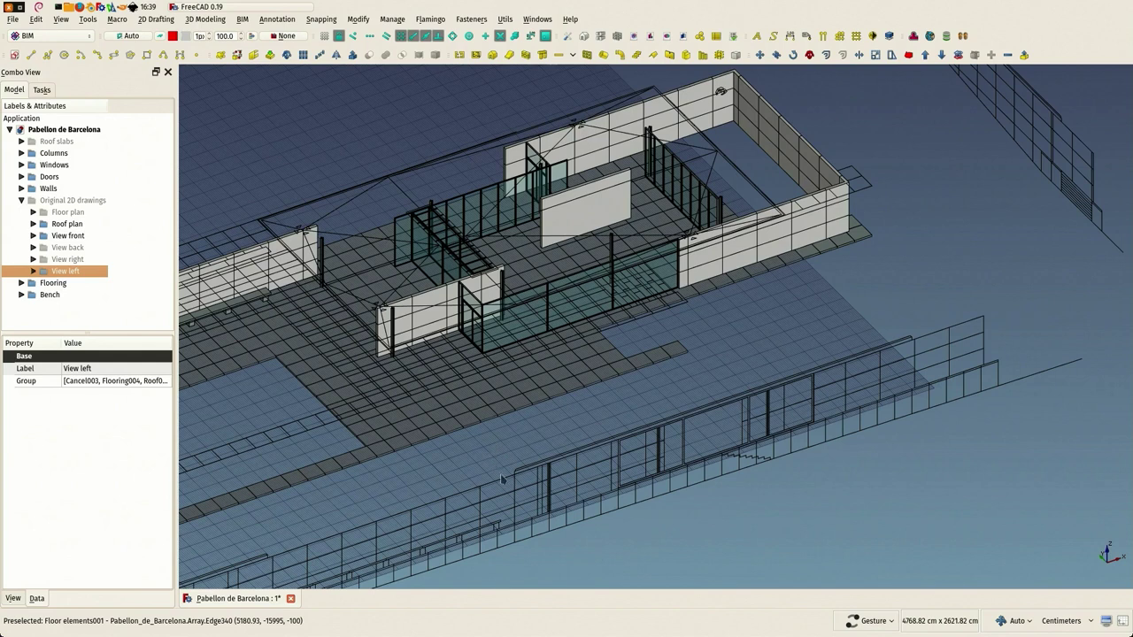
pyautogui.scroll(3, 497, 455)
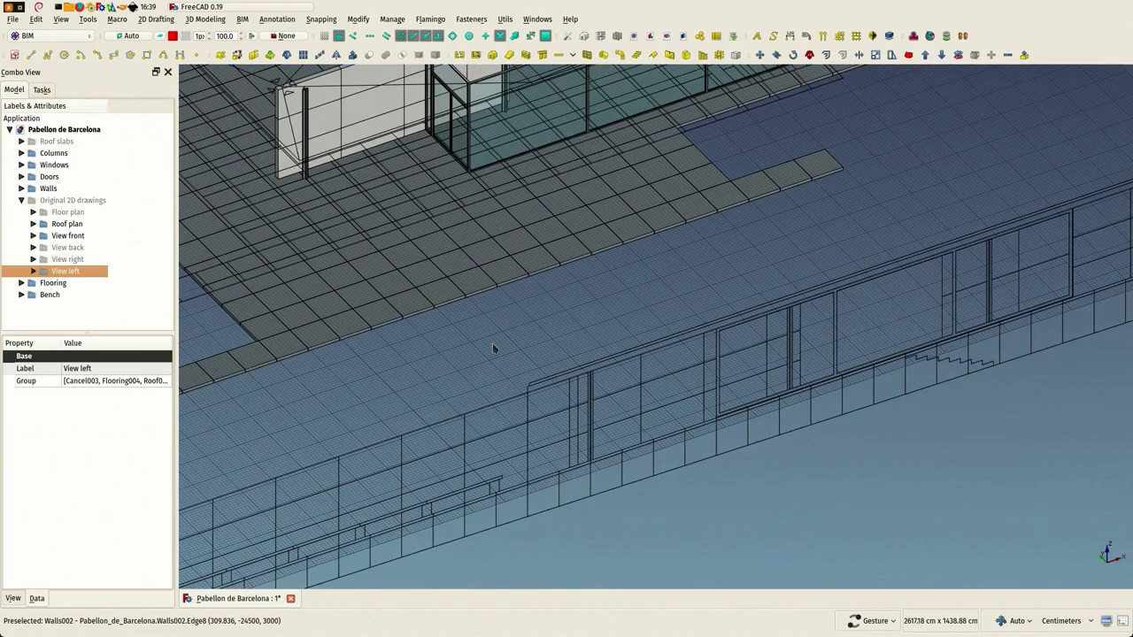
pyautogui.scroll(-3, 493, 347)
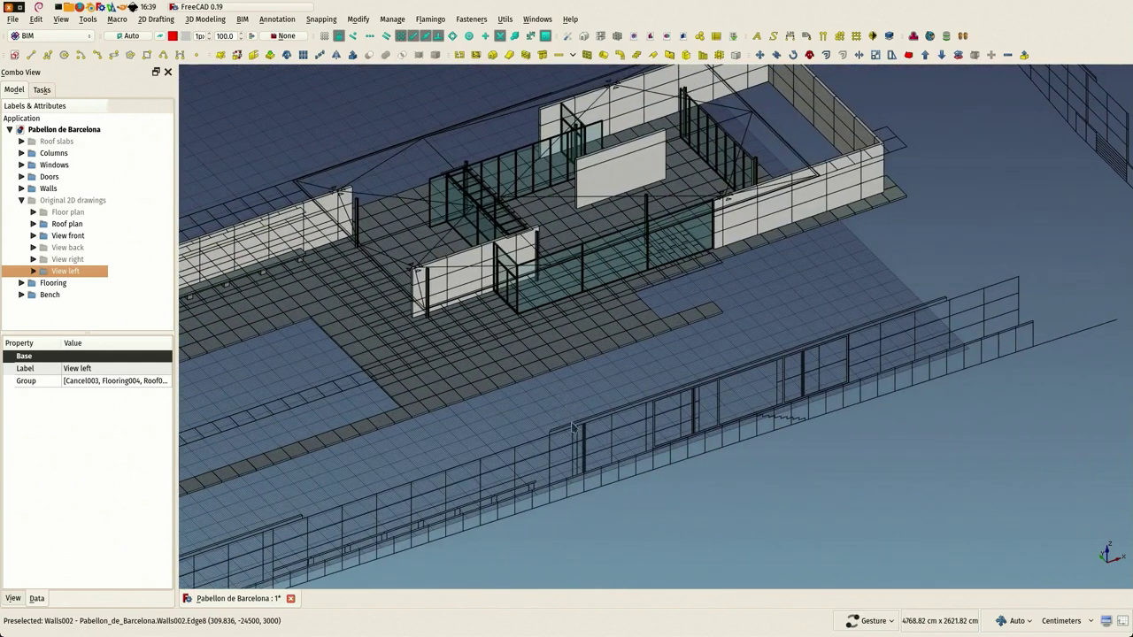
pyautogui.scroll(11, 553, 435)
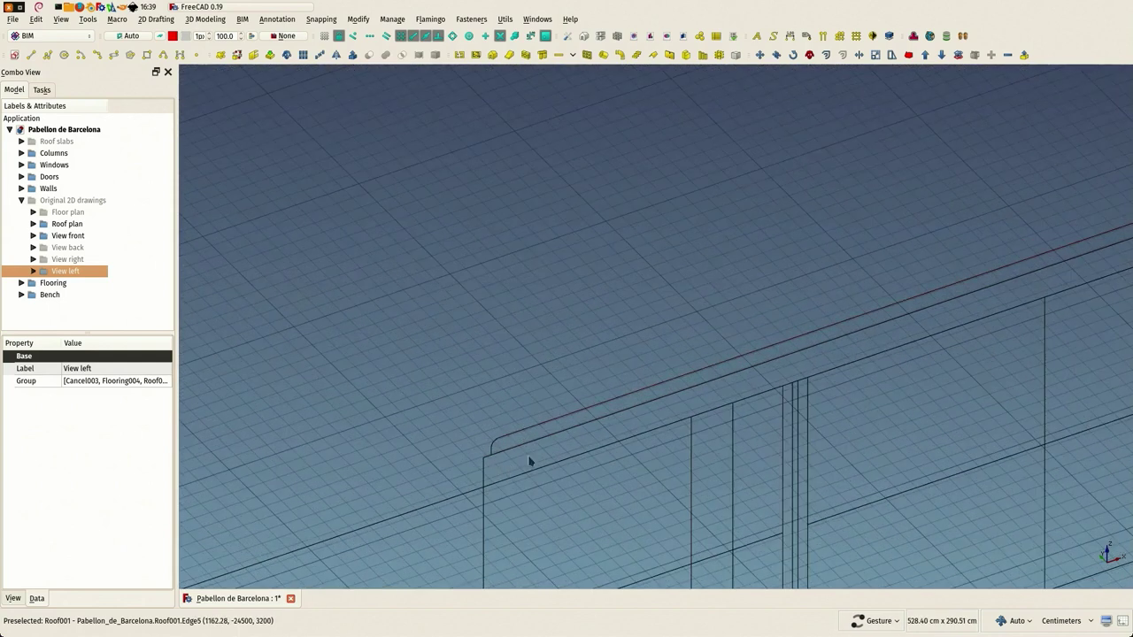
# Align the working plane to the front elevation drawing using the roof corner and points along the wall base
pyautogui.moveTo(529, 456); pyautogui.dragTo(502, 264, button='right')
pyautogui.scroll(-2, 502, 264)
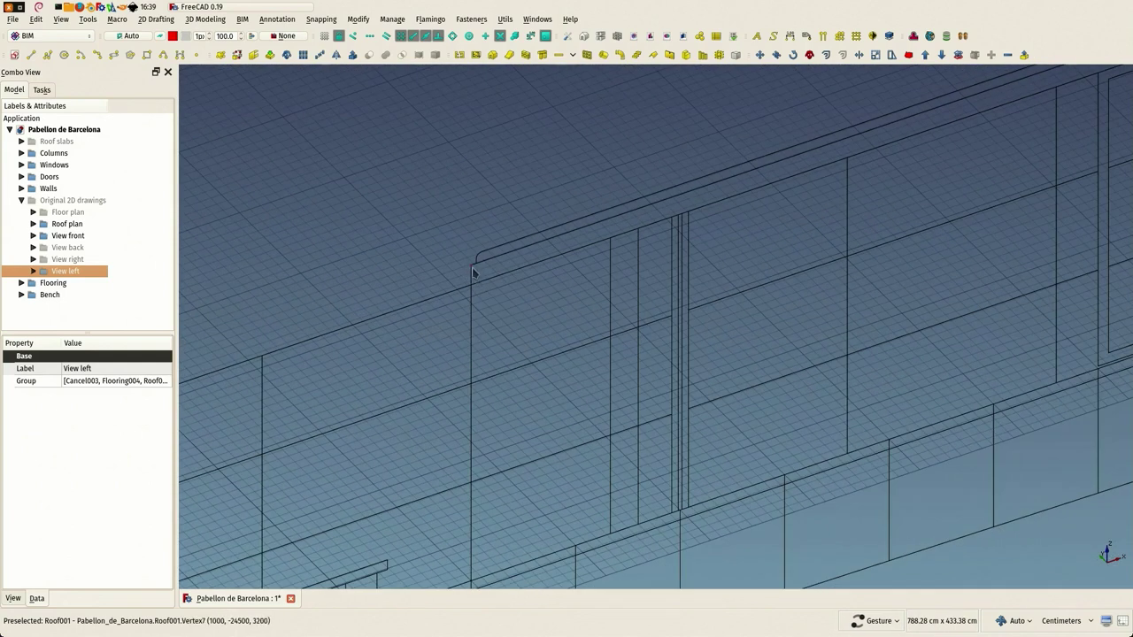
pyautogui.click(472, 268)
pyautogui.scroll(-4, 435, 252)
pyautogui.scroll(4, 453, 397)
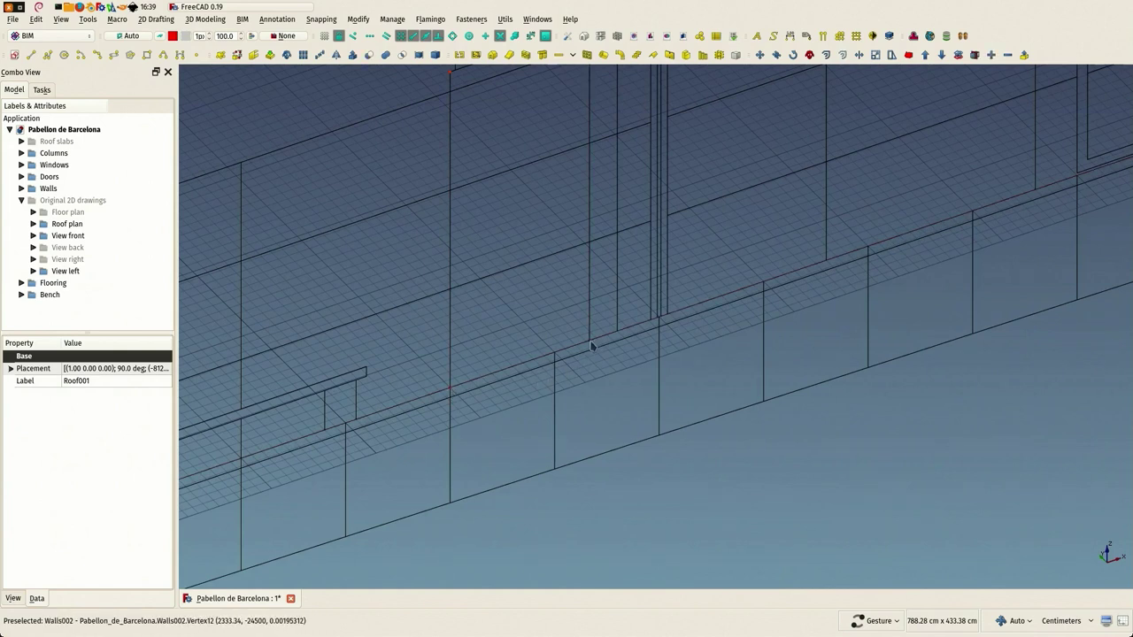
pyautogui.scroll(-3, 622, 374)
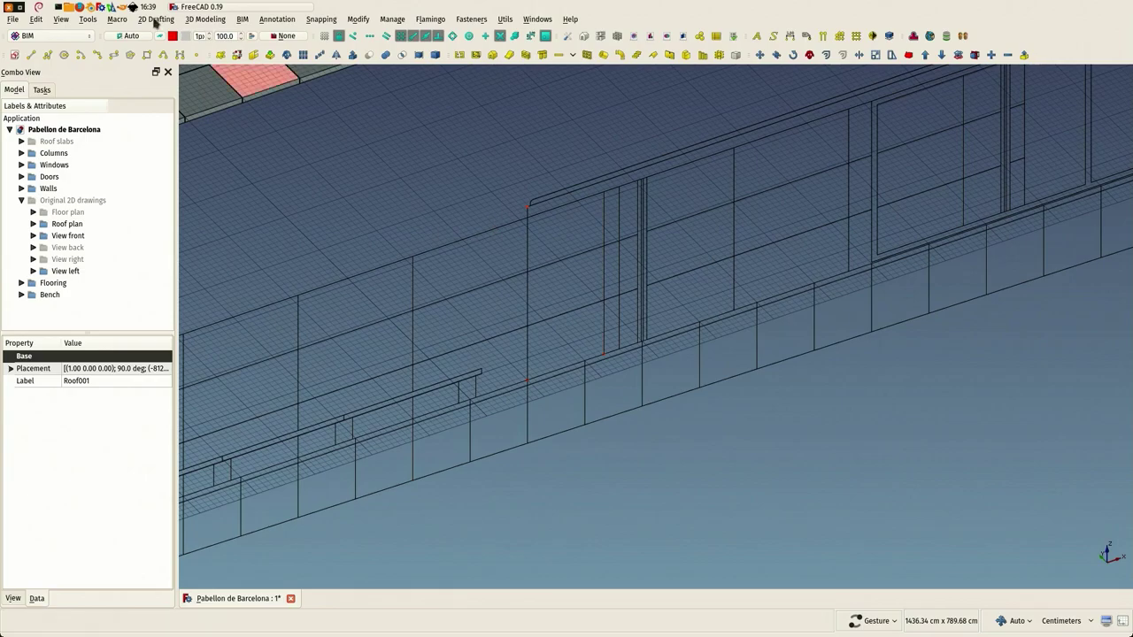
pyautogui.moveTo(455, 172); pyautogui.dragTo(433, 187)
pyautogui.click(432, 185)
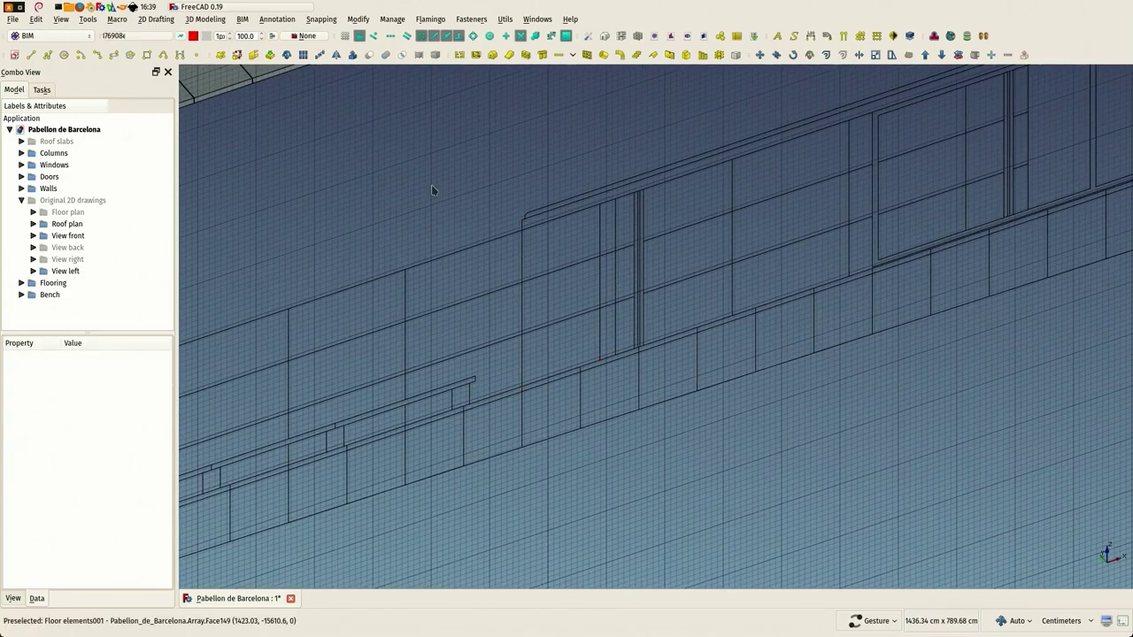
# Hide the Flooring and Bench groups
pyautogui.scroll(-1, 434, 187)
pyautogui.scroll(-2, 440, 193)
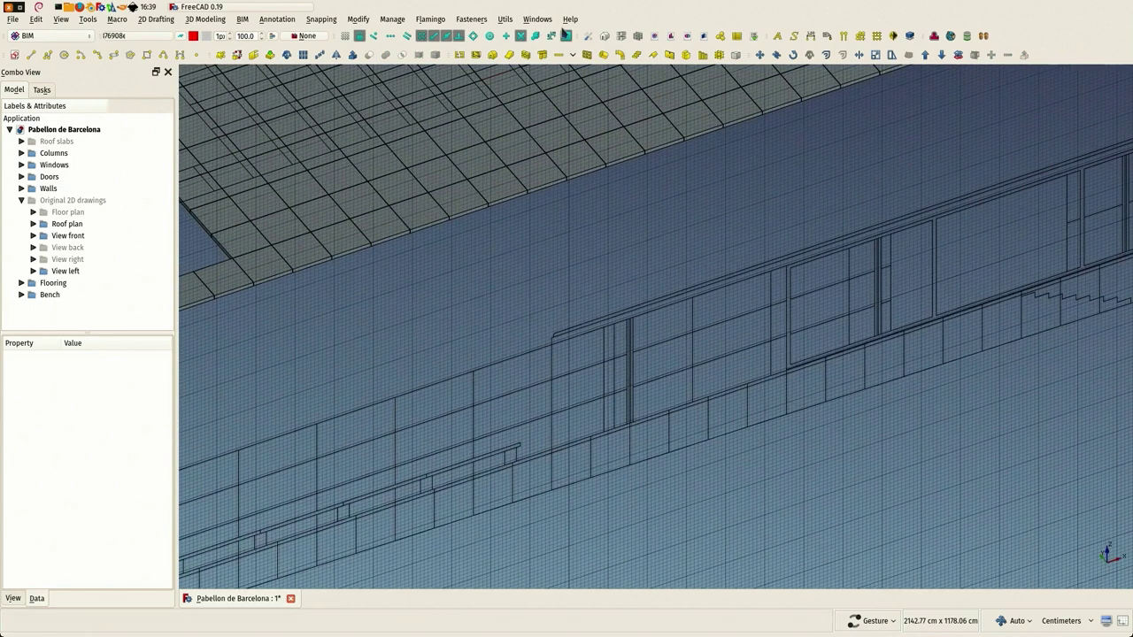
pyautogui.scroll(-6, 558, 336)
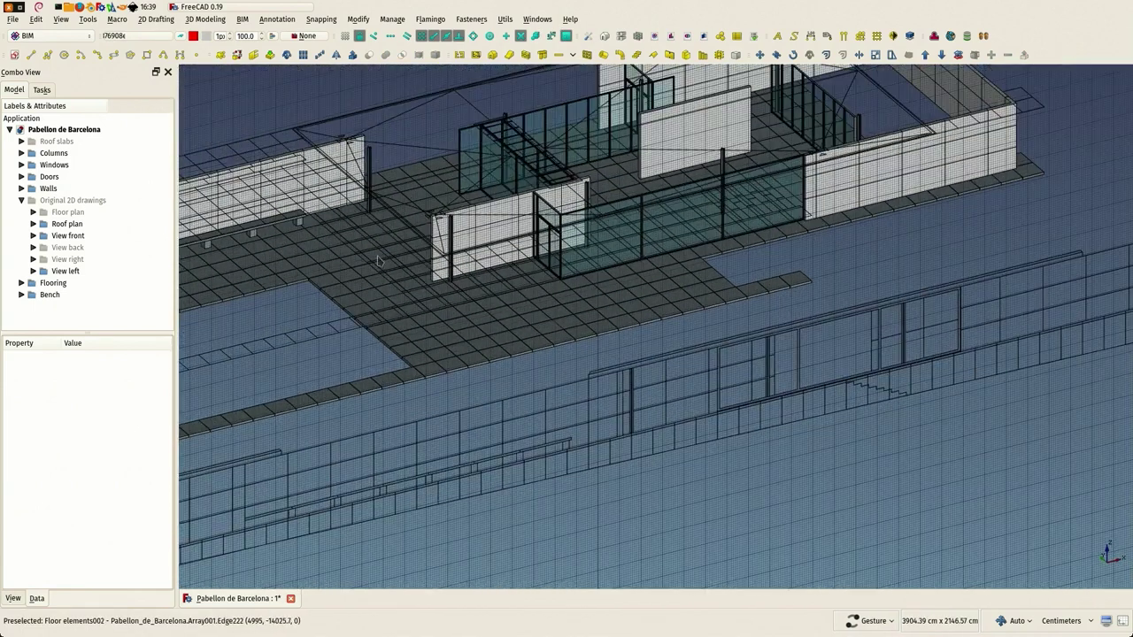
pyautogui.click(48, 284)
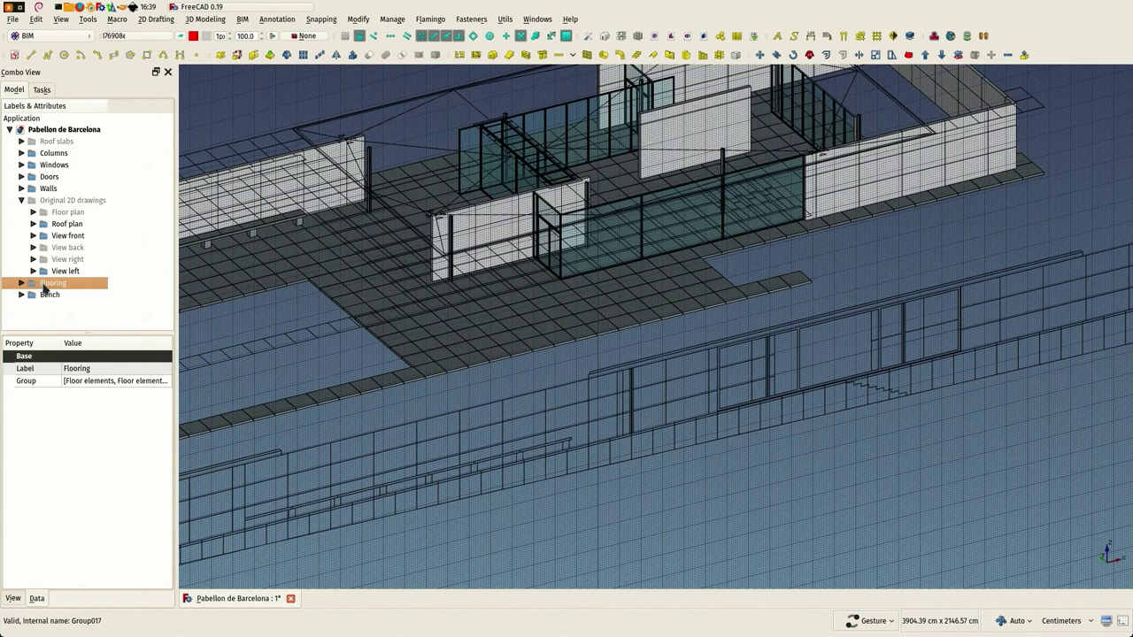
pyautogui.press('space')
pyautogui.click(50, 296)
pyautogui.press('space')
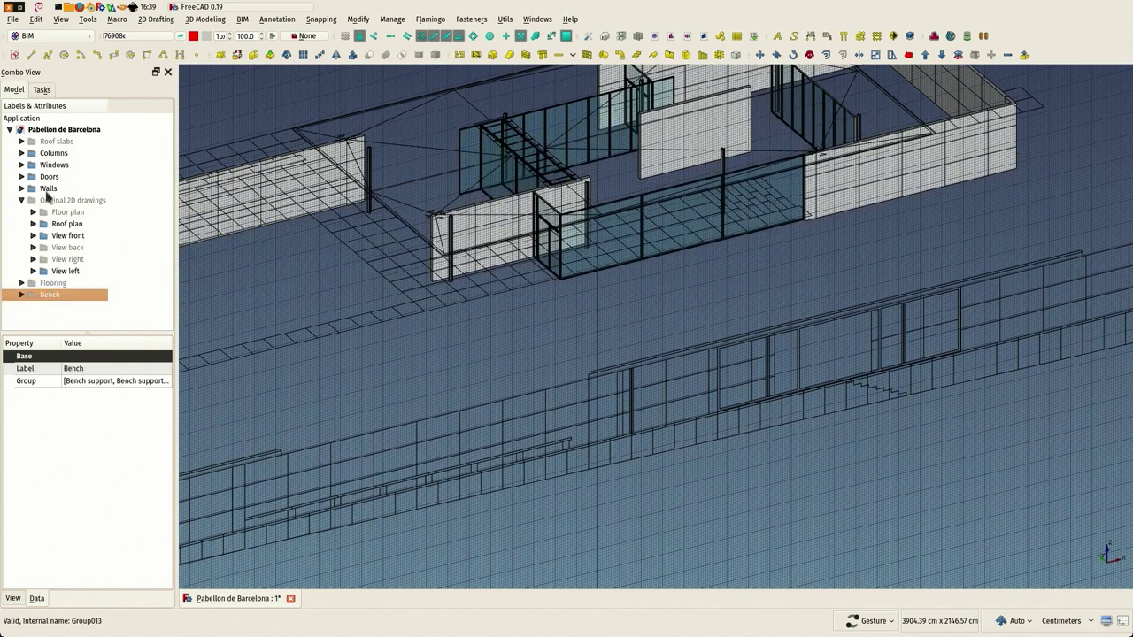
# Hide the Windows, Walls and Columns groups
pyautogui.click(48, 166)
pyautogui.press('space')
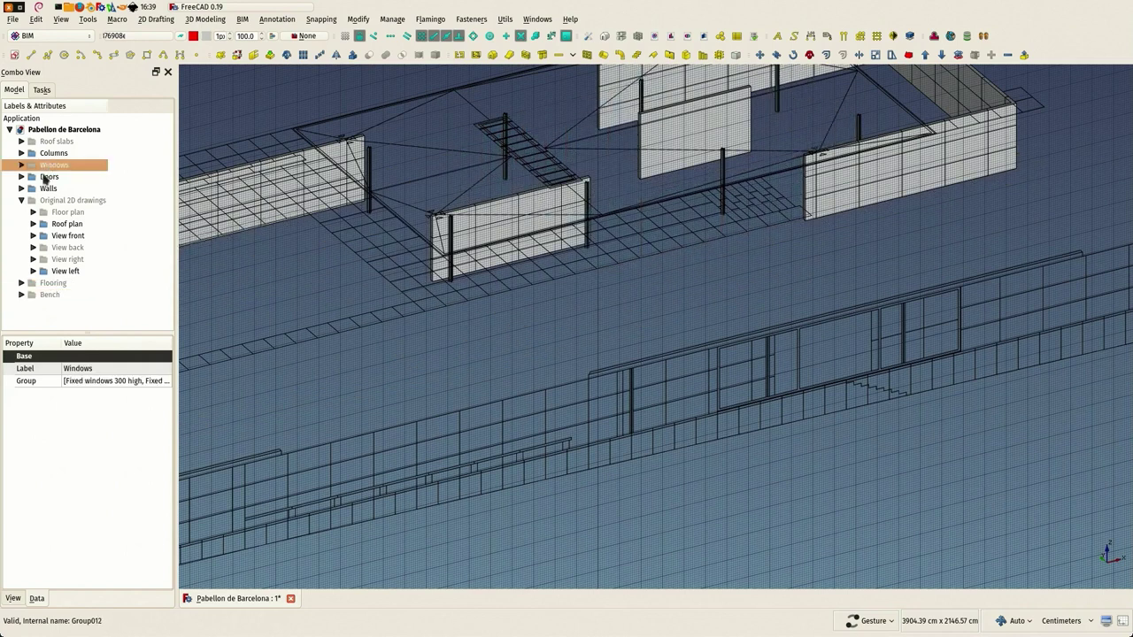
pyautogui.click(46, 189)
pyautogui.press('space')
pyautogui.scroll(5, 226, 206)
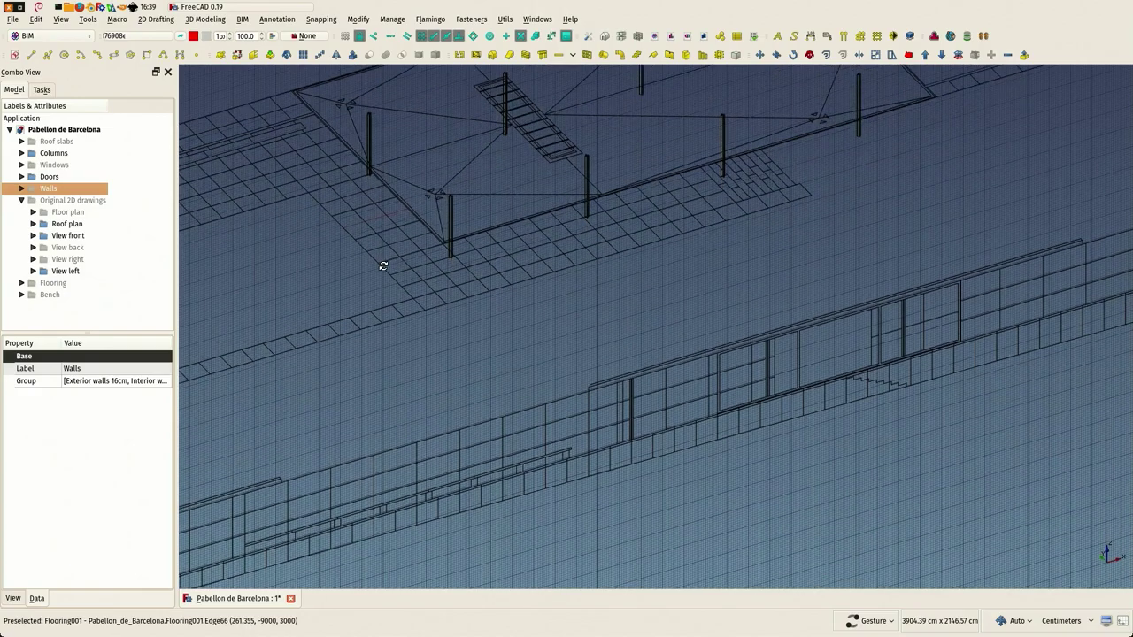
pyautogui.click(52, 154)
pyautogui.press('space')
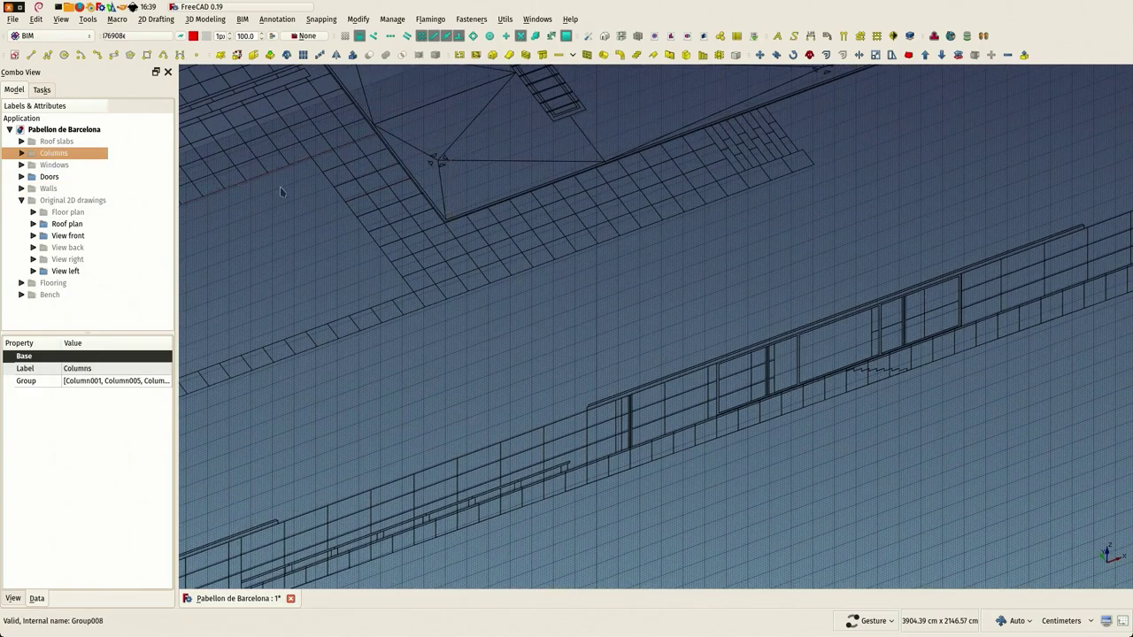
# Draw a vertical polyline segment about 187 cm long upward from the roof edge's lower corner in the front elevation
pyautogui.moveTo(279, 186); pyautogui.dragTo(413, 382, button='right')
pyautogui.moveTo(414, 382); pyautogui.dragTo(413, 324)
pyautogui.moveTo(412, 382); pyautogui.dragTo(381, 249, button='right')
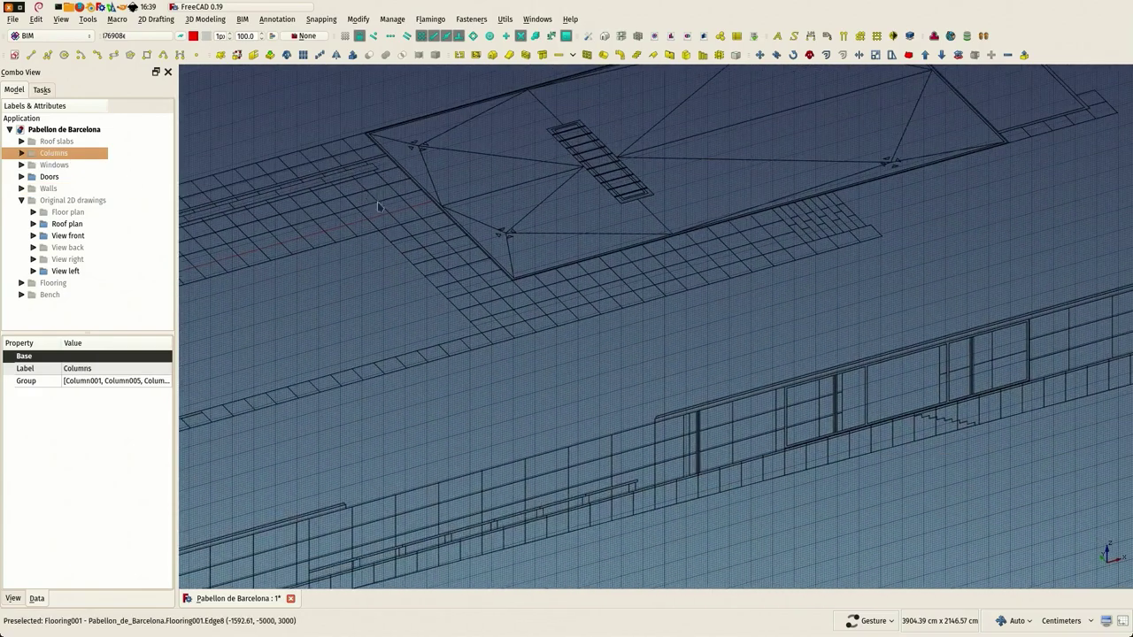
pyautogui.scroll(4, 663, 412)
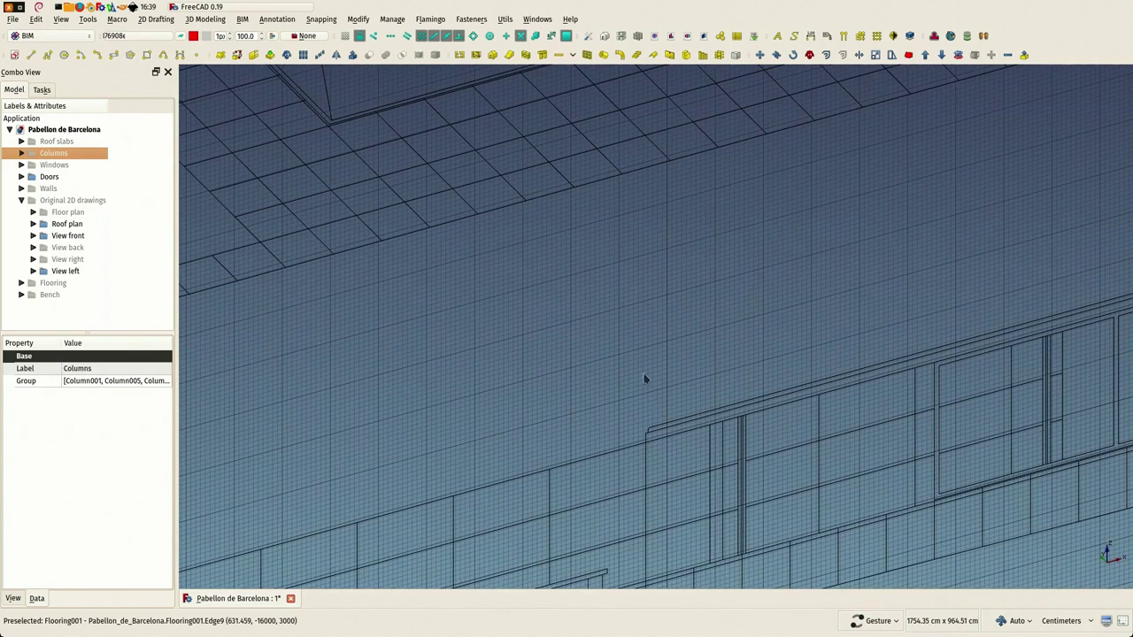
pyautogui.scroll(-3, 528, 243)
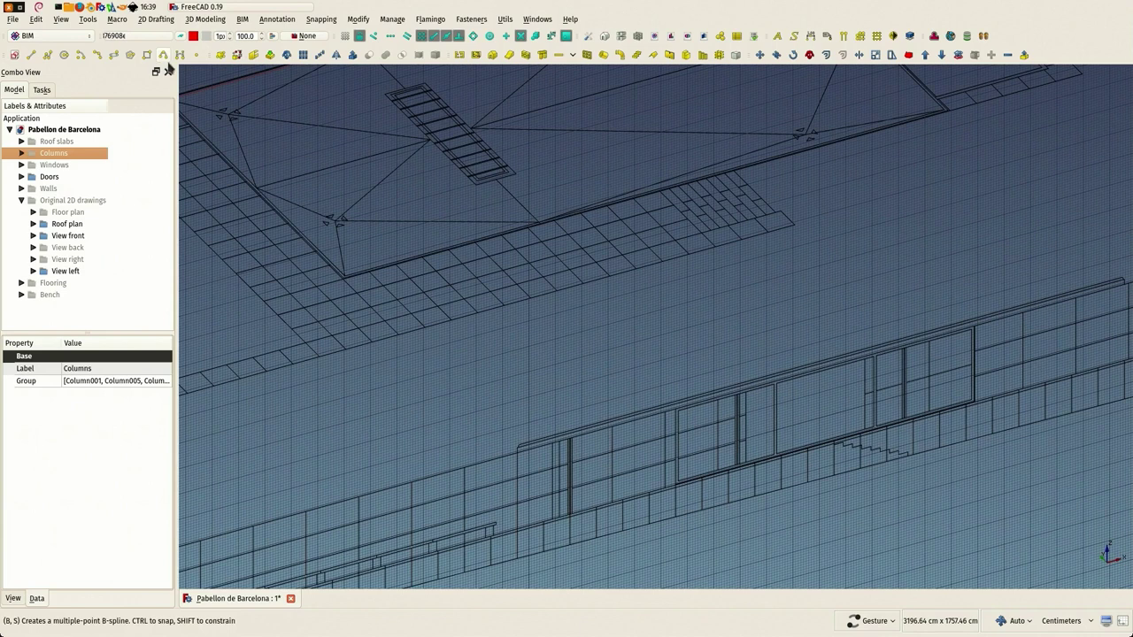
pyautogui.click(47, 55)
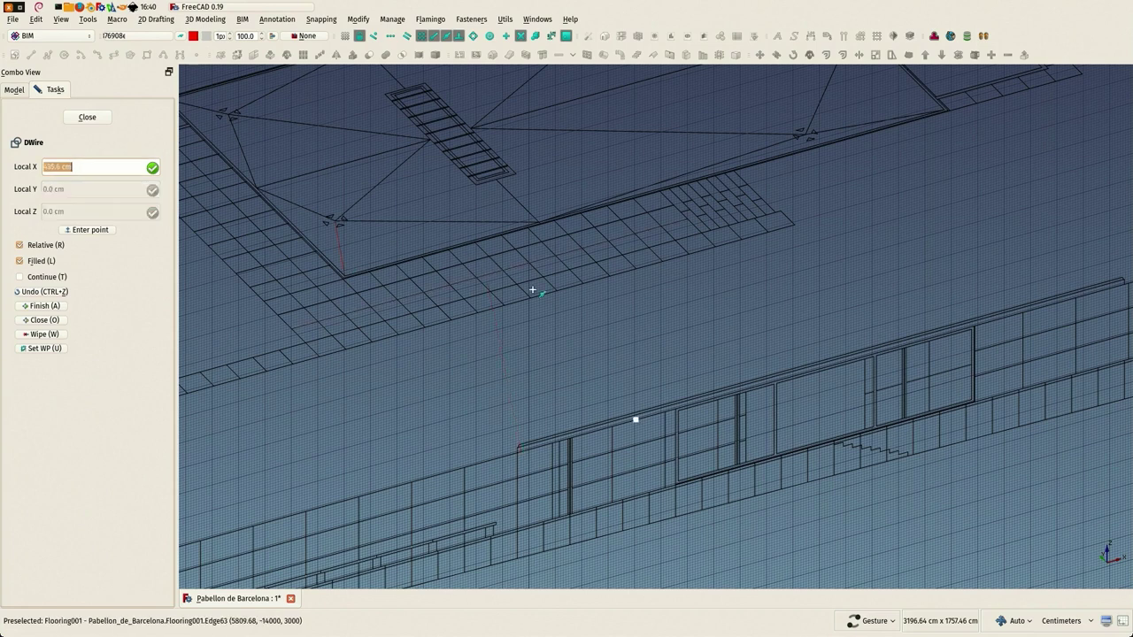
pyautogui.scroll(2, 524, 390)
pyautogui.press('y')
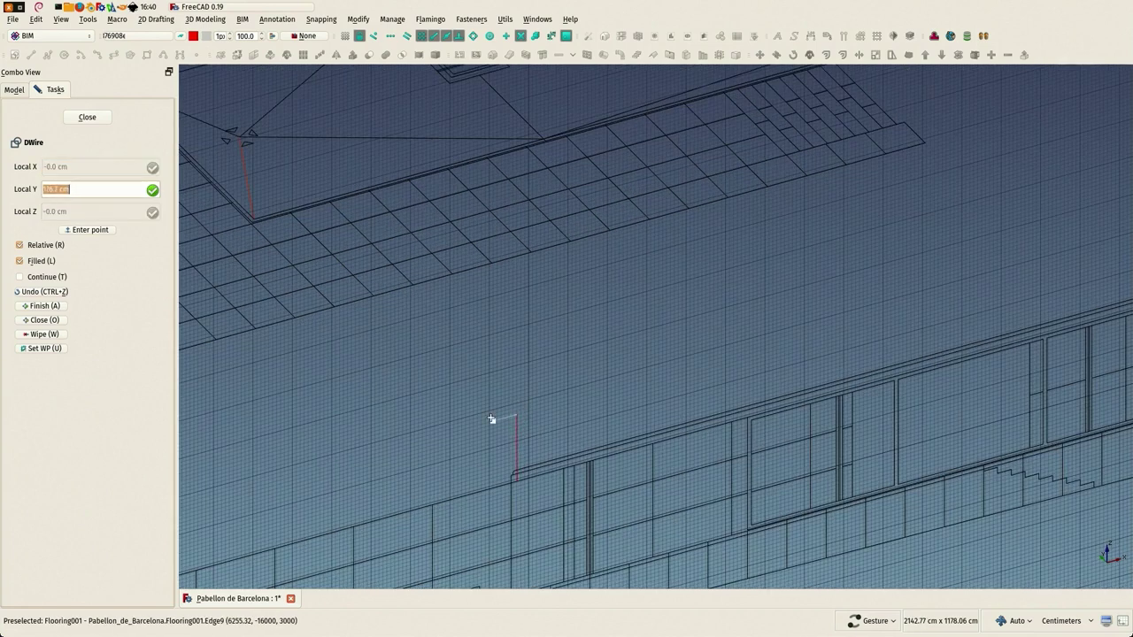
pyautogui.keyDown('shift'); pyautogui.click(489, 418); pyautogui.keyUp('shift')
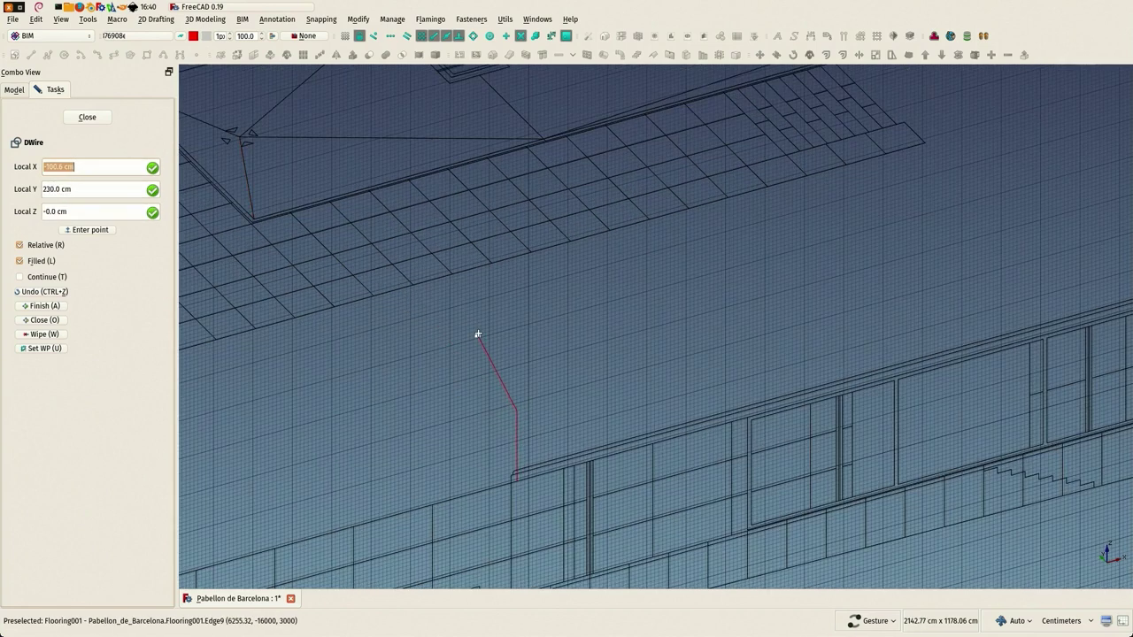
pyautogui.press('Escape')
# Draw a vertical line about 157 cm long up from the front elevation's roof base, aligned with the roof plan's ridge end near the skylight
pyautogui.scroll(-3, 555, 296)
pyautogui.moveTo(570, 182); pyautogui.dragTo(555, 207, button='right')
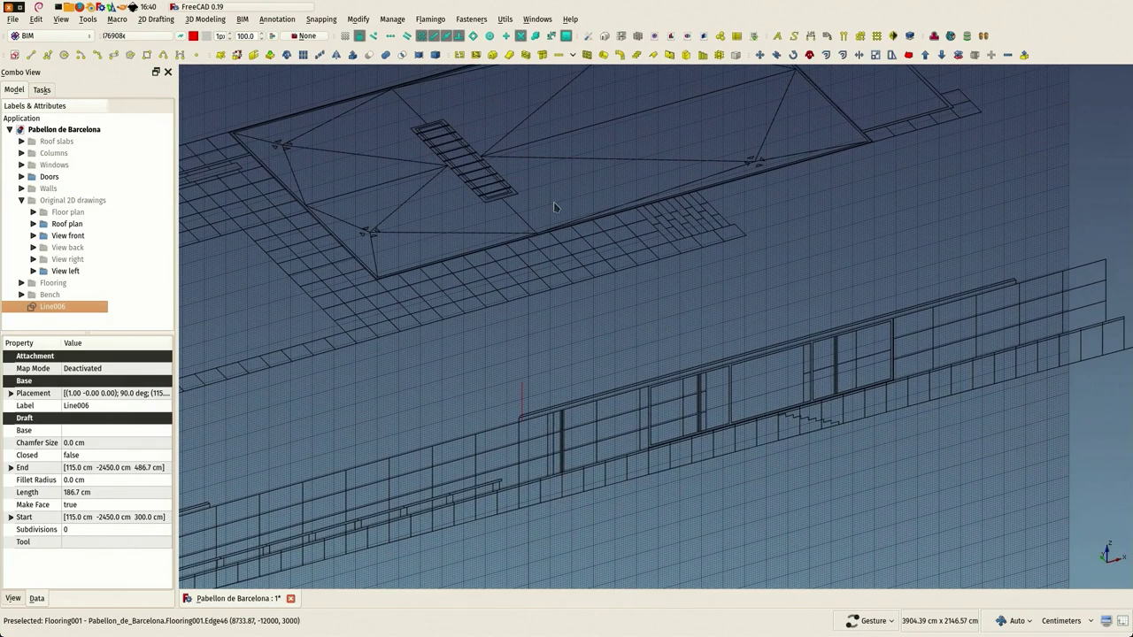
pyautogui.press('l')
pyautogui.press('i')
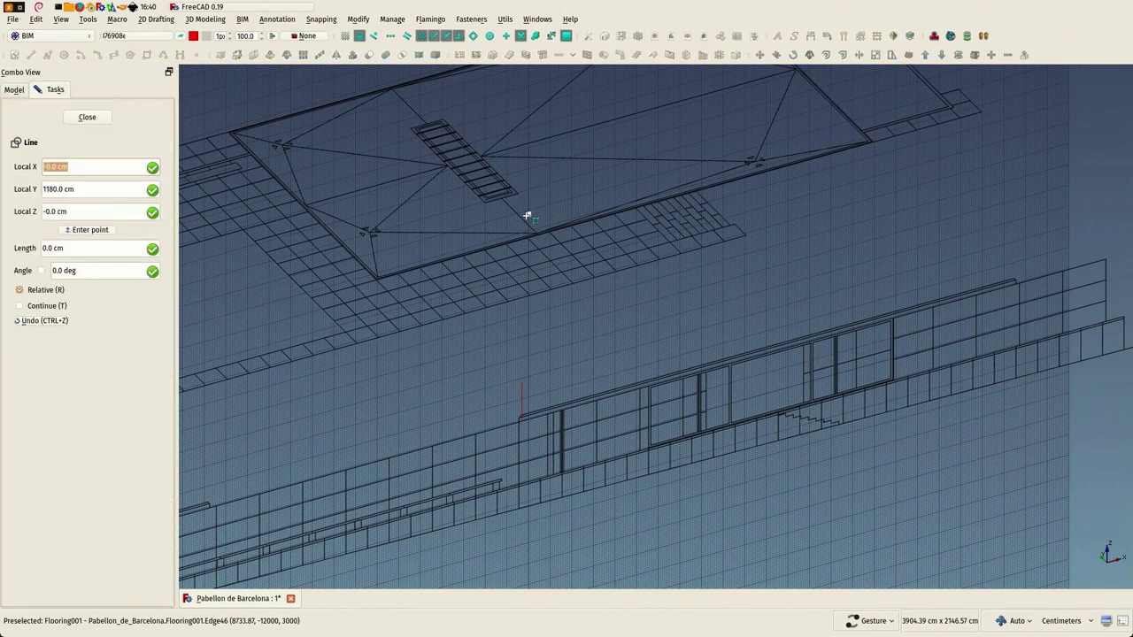
pyautogui.click(523, 218)
pyautogui.press('shift')
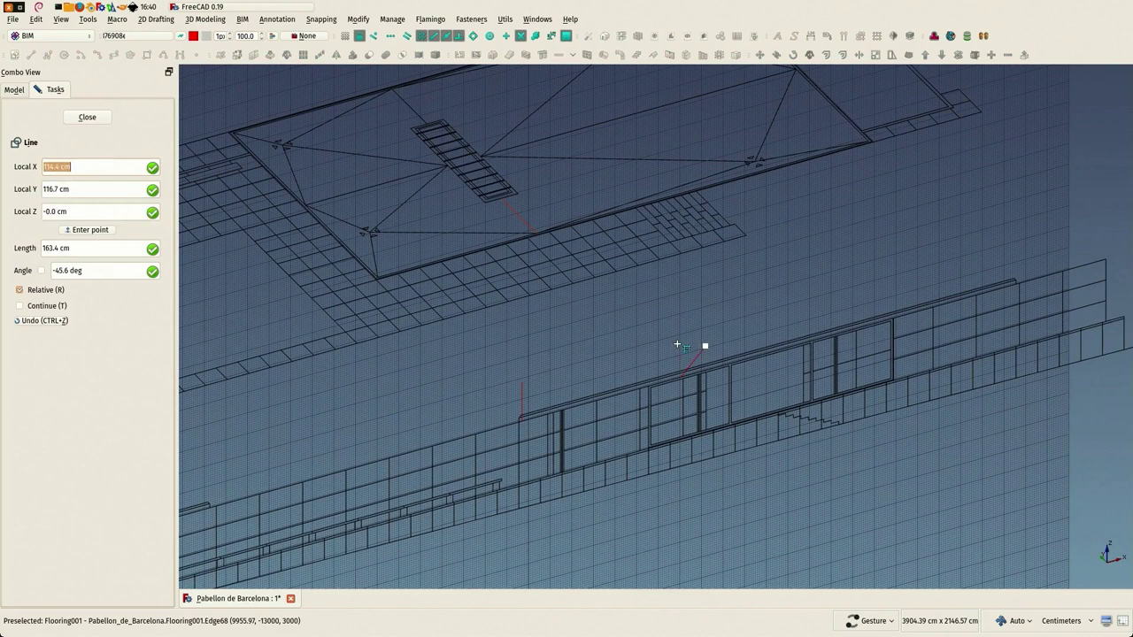
pyautogui.click(663, 350)
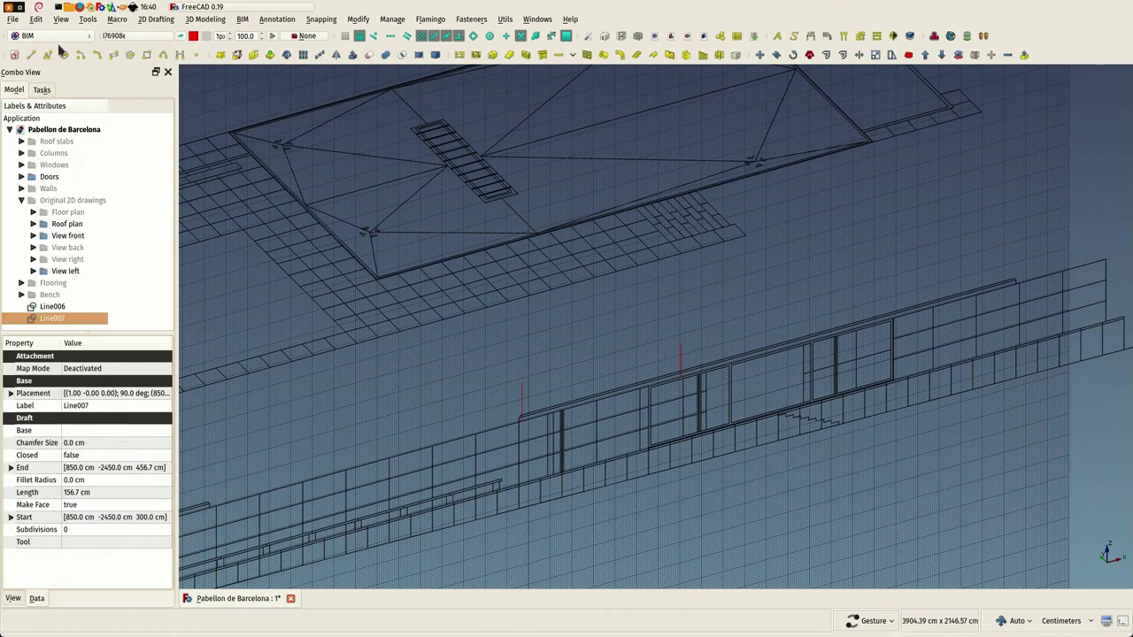
# Draw a vertical line about 247 cm long up from the front elevation's roof base, aligned with the roof plan's nearest drain point
pyautogui.click(32, 55)
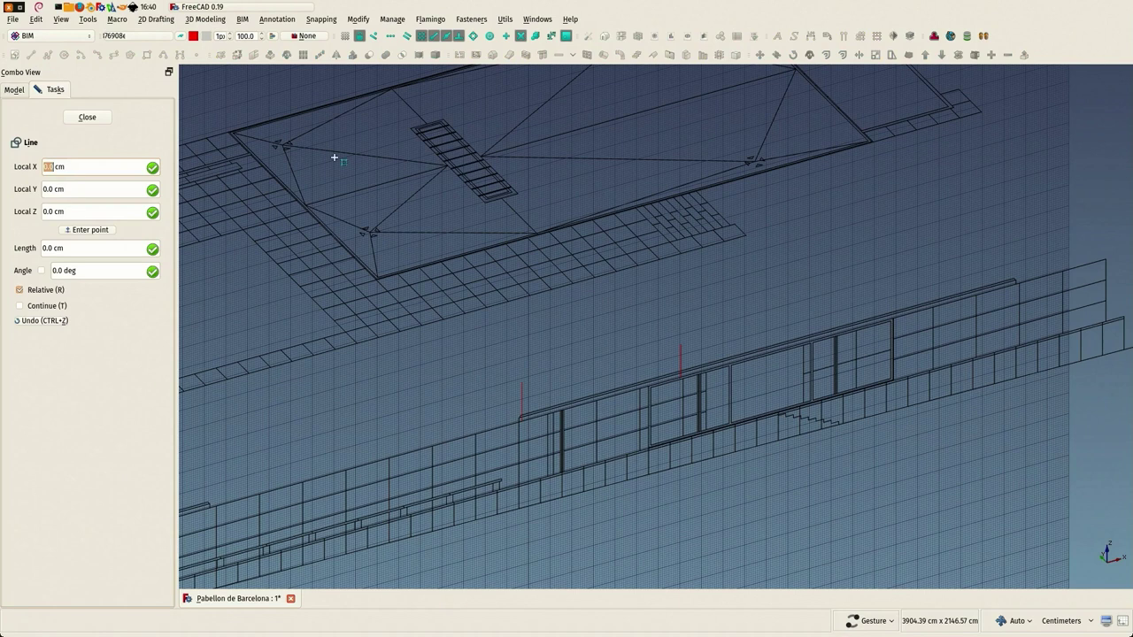
pyautogui.click(391, 231)
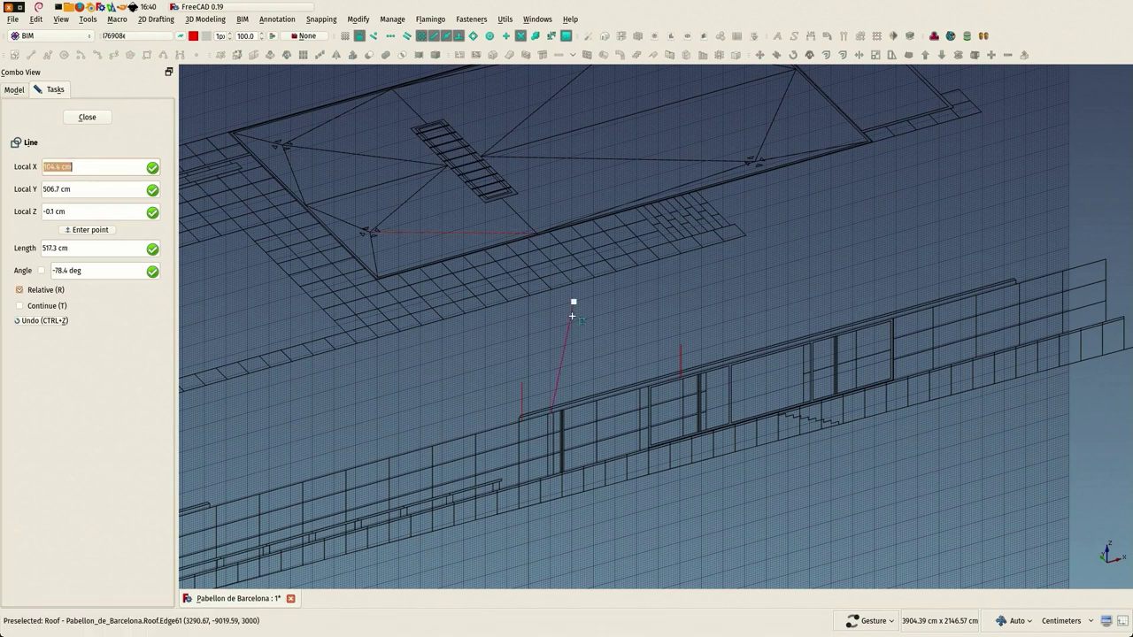
pyautogui.click(541, 365)
pyautogui.scroll(5, 531, 435)
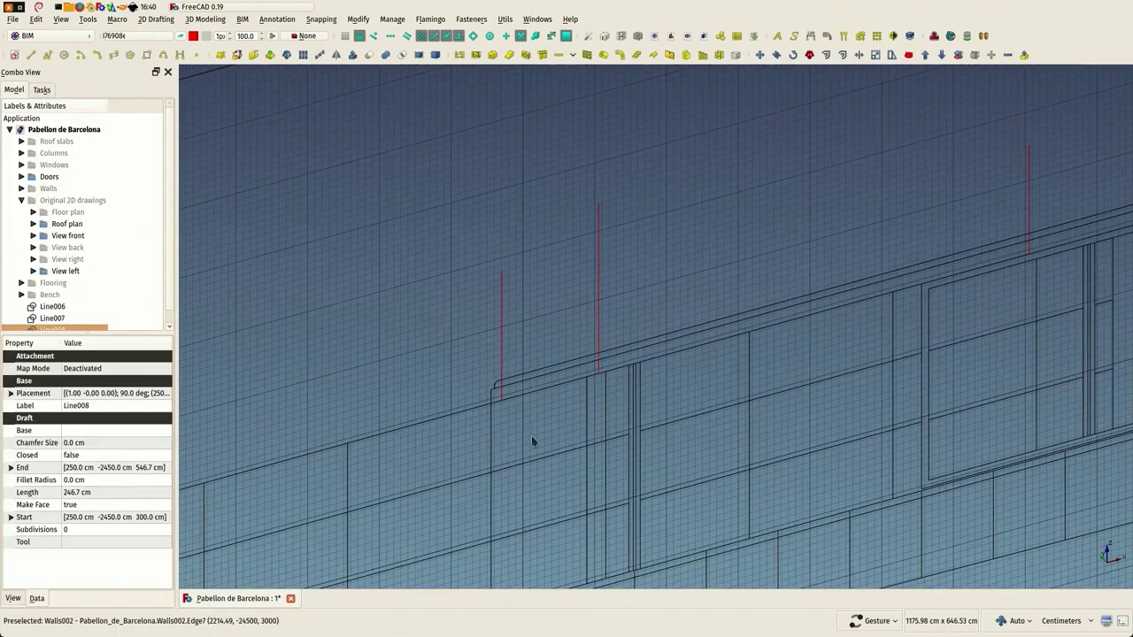
# Trim the leftmost vertical line so its lower end sits on the roof profile's uppermost line in the front elevation
pyautogui.click(469, 281)
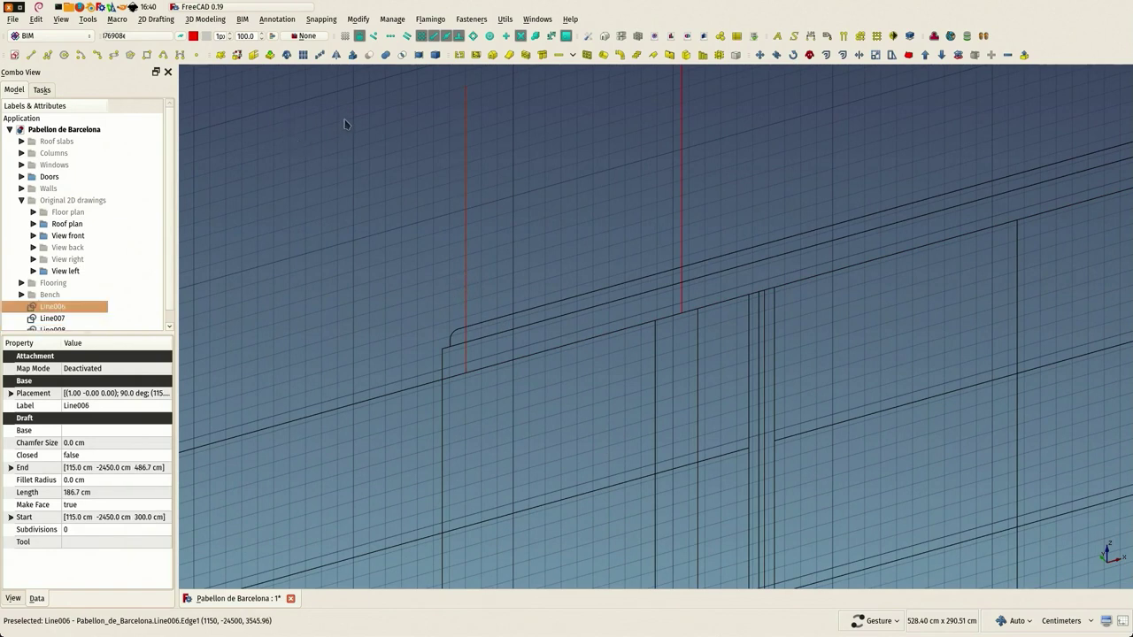
pyautogui.click(857, 55)
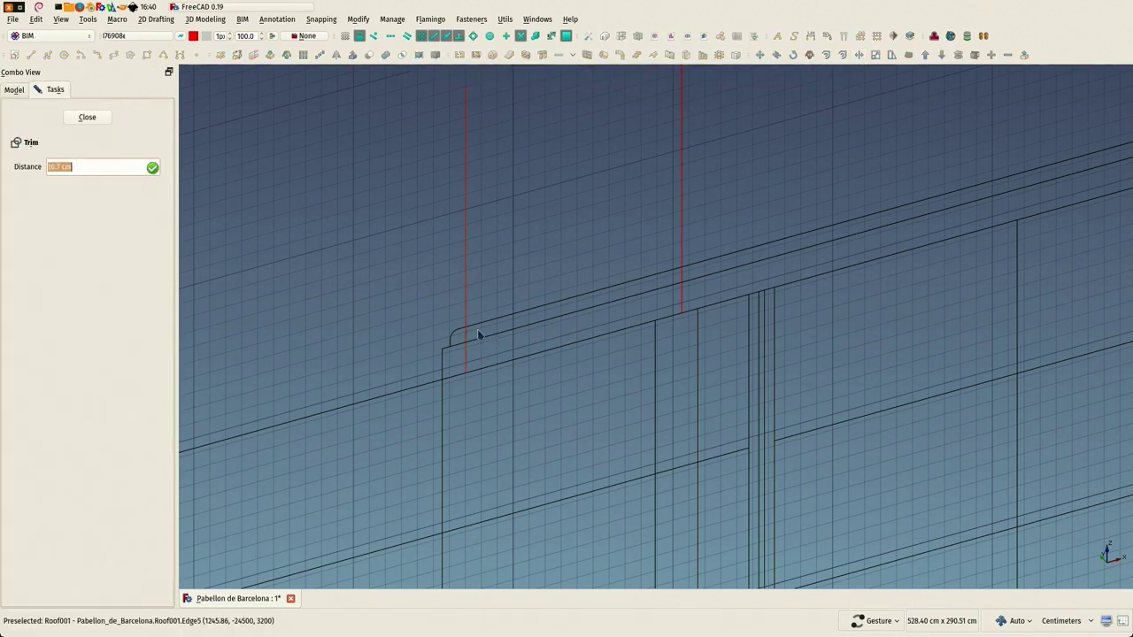
pyautogui.click(483, 339)
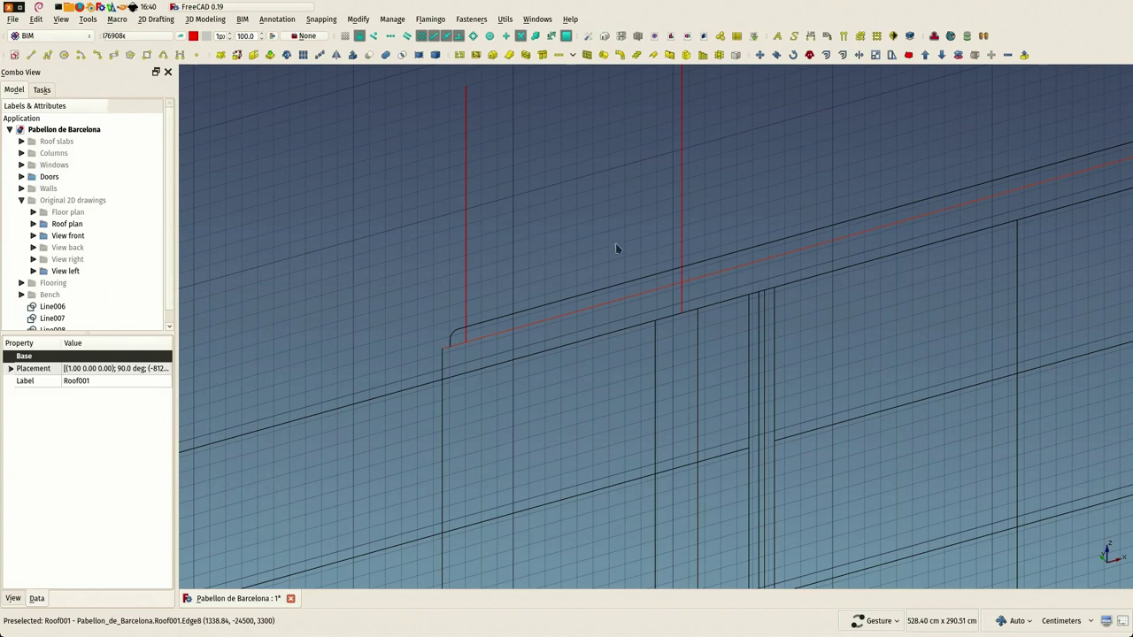
pyautogui.click(469, 318)
pyautogui.click(857, 55)
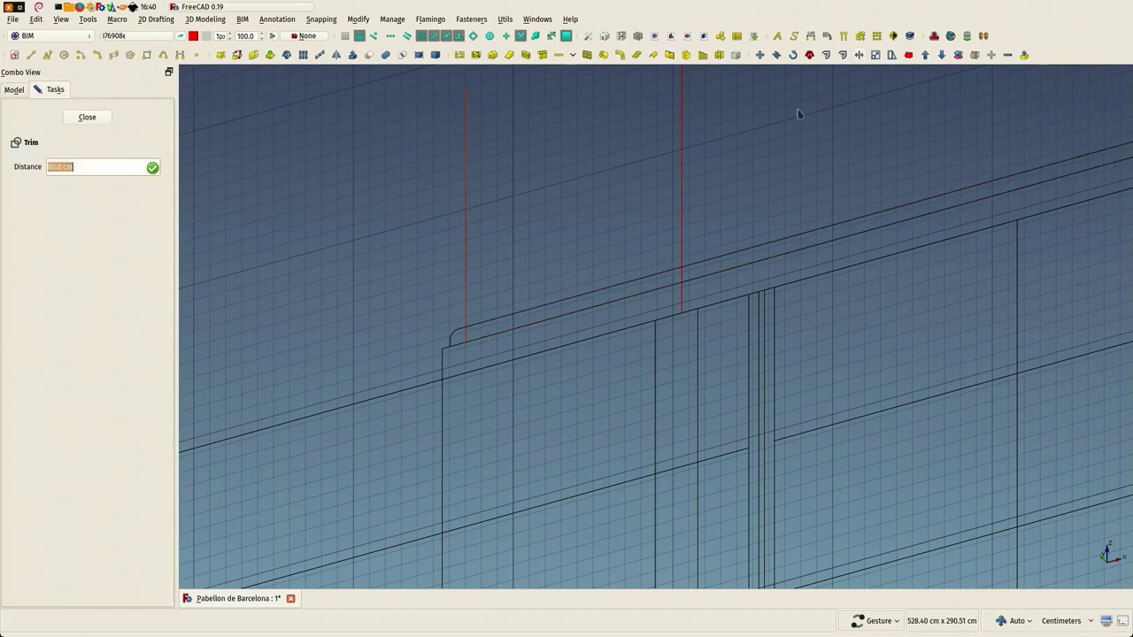
pyautogui.click(498, 327)
# Trim the vertical line at the drain position so its lower end sits on the roof profile's middle line
pyautogui.click(682, 308)
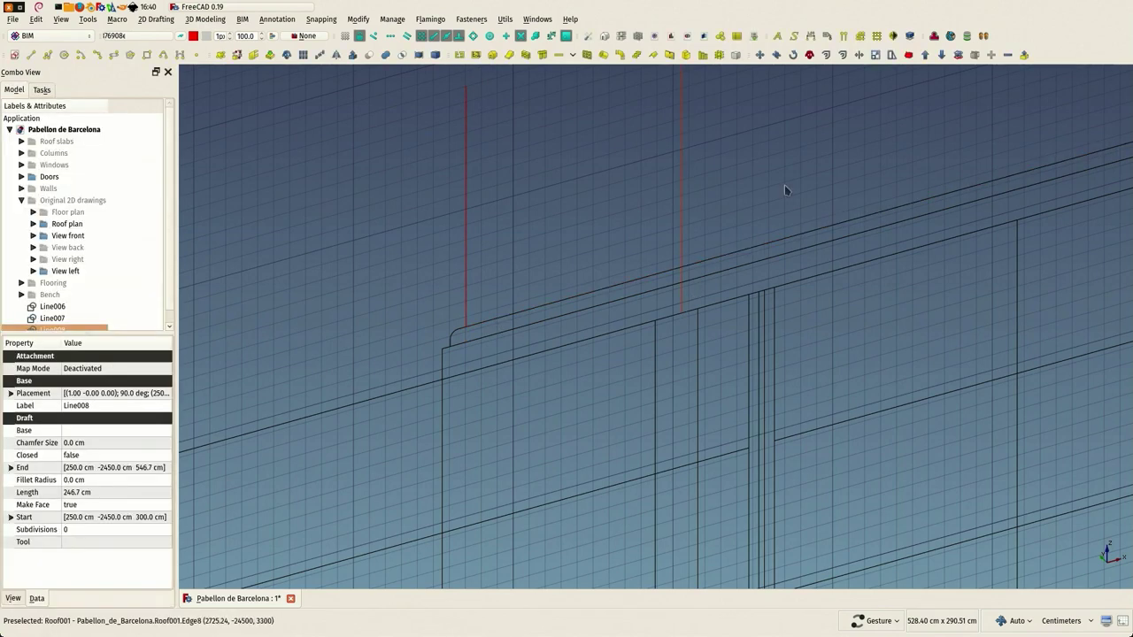
pyautogui.click(860, 55)
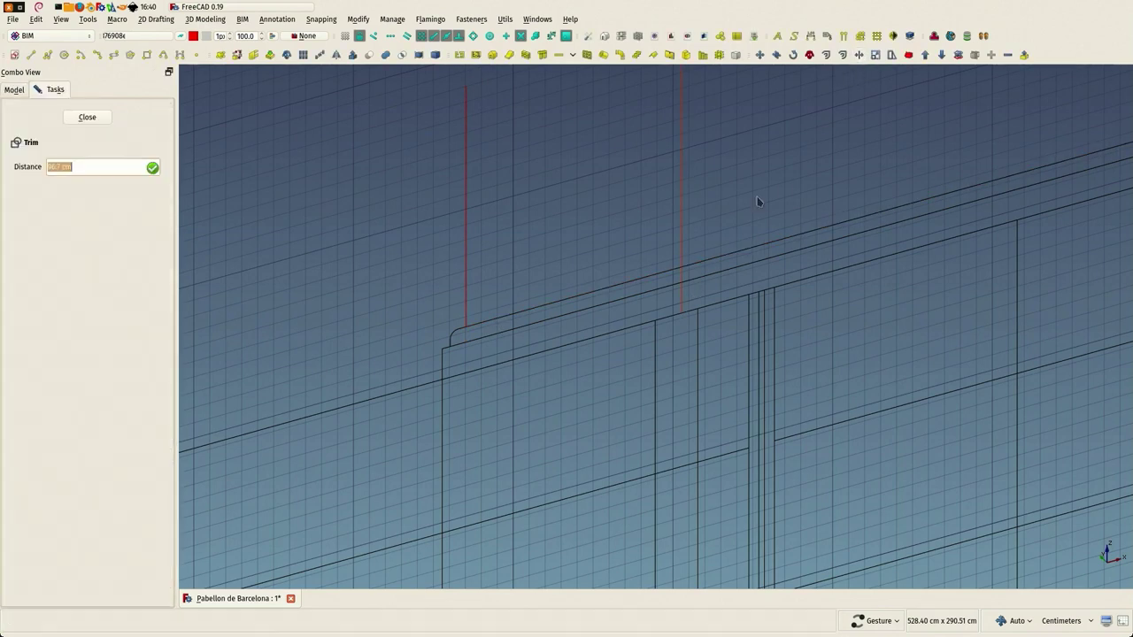
pyautogui.click(702, 279)
pyautogui.scroll(-5, 703, 279)
pyautogui.moveTo(804, 235); pyautogui.dragTo(433, 306, button='right')
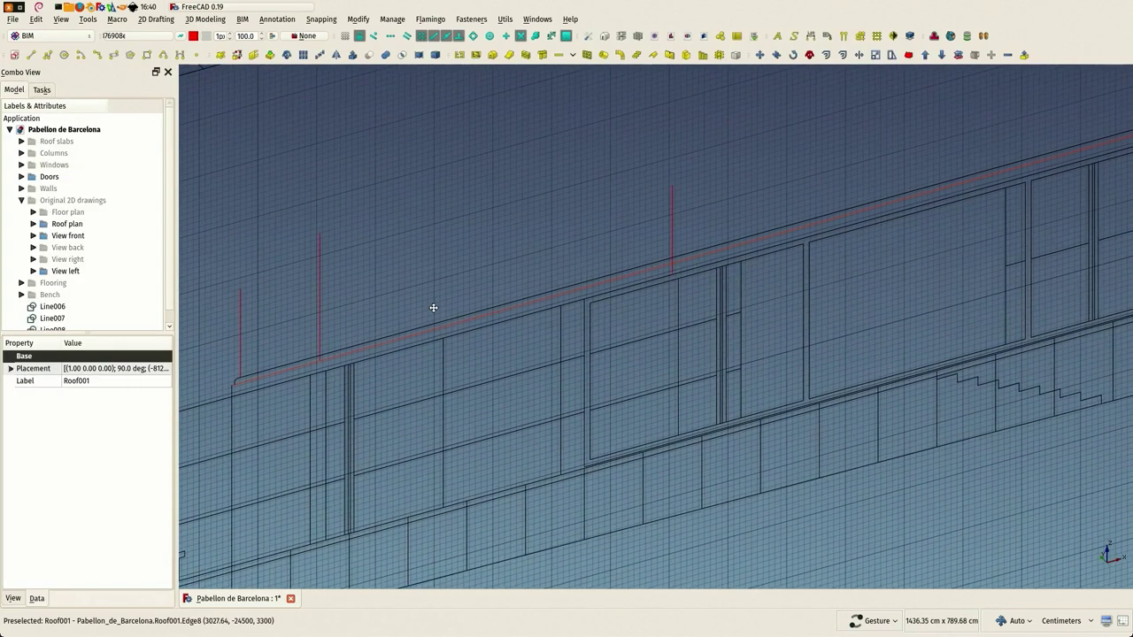
# Trim the vertical line at the ridge position so its lower end sits on the roof profile's uppermost line
pyautogui.scroll(2, 669, 260)
pyautogui.scroll(1, 669, 258)
pyautogui.click(679, 222)
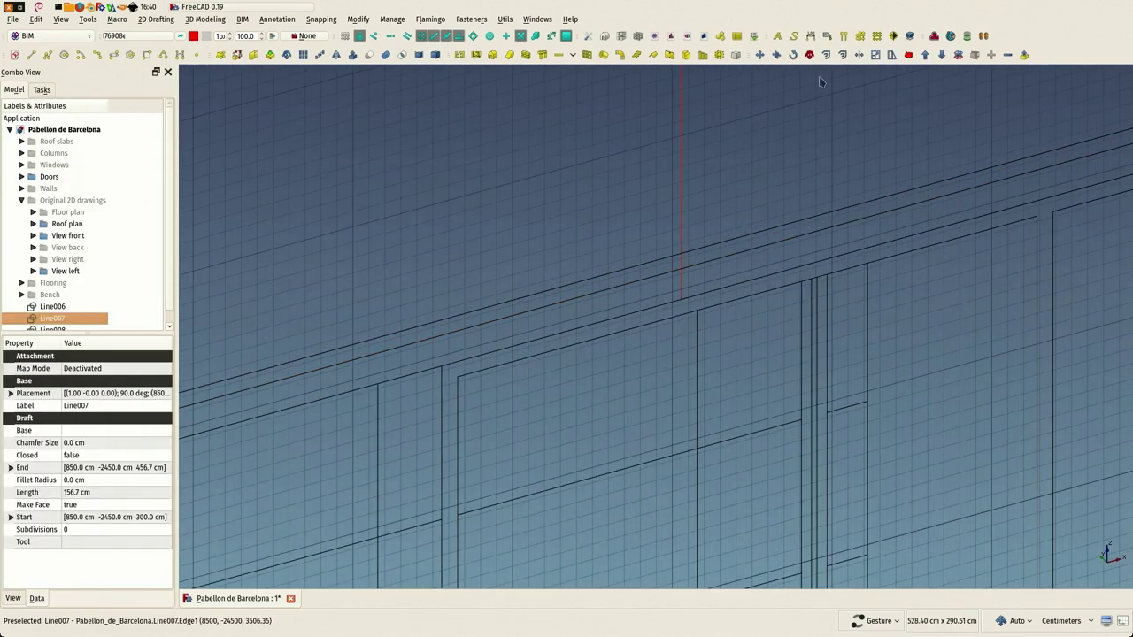
pyautogui.click(860, 55)
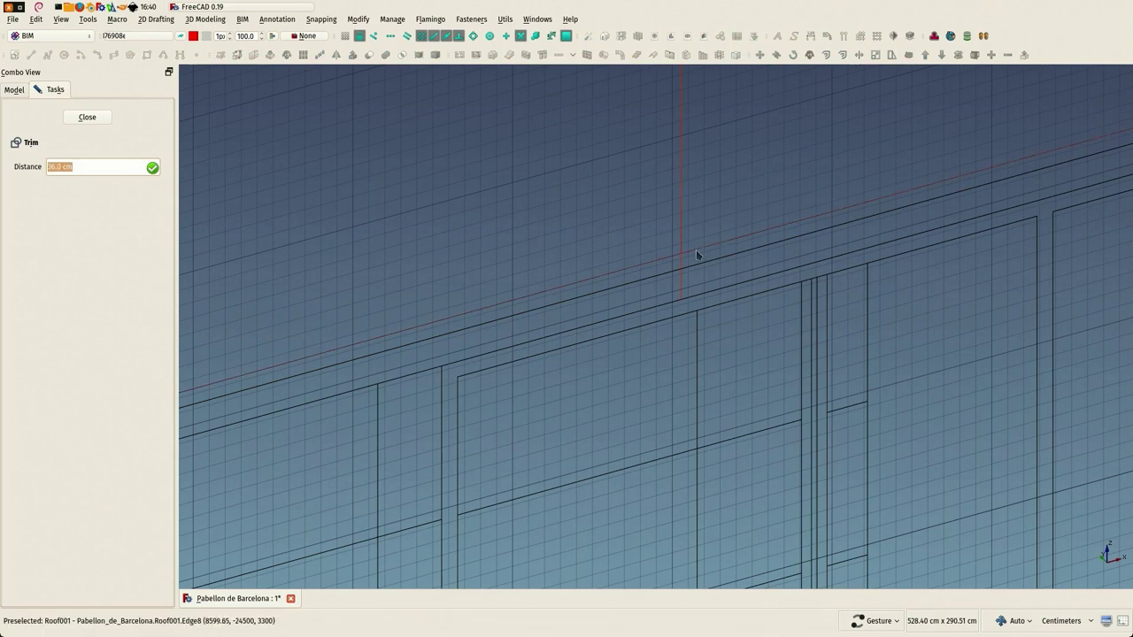
pyautogui.click(697, 255)
pyautogui.scroll(-4, 695, 250)
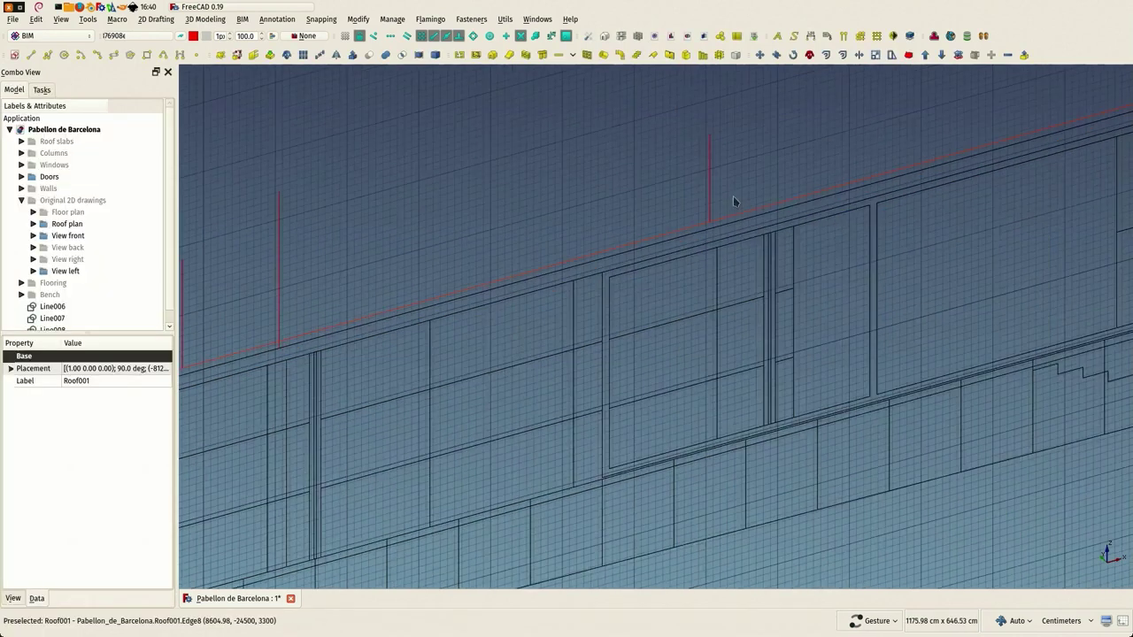
# Draw a closed triangular polyline through the lower ends of the three trimmed vertical lines to form the roof slope profile
pyautogui.scroll(2, 619, 203)
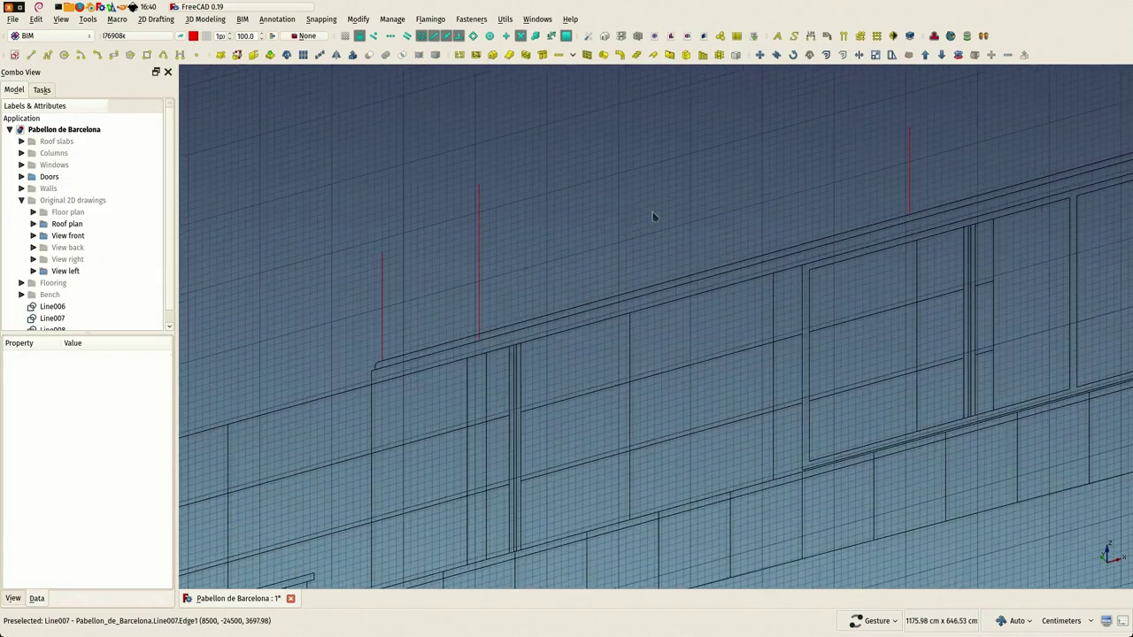
pyautogui.click(48, 55)
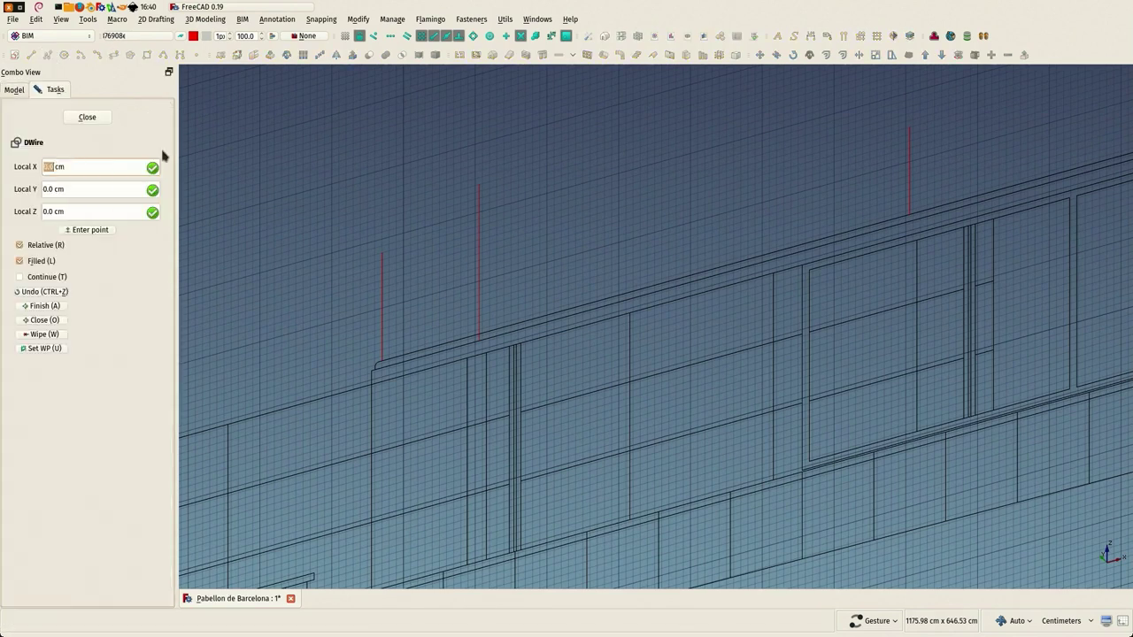
pyautogui.click(382, 340)
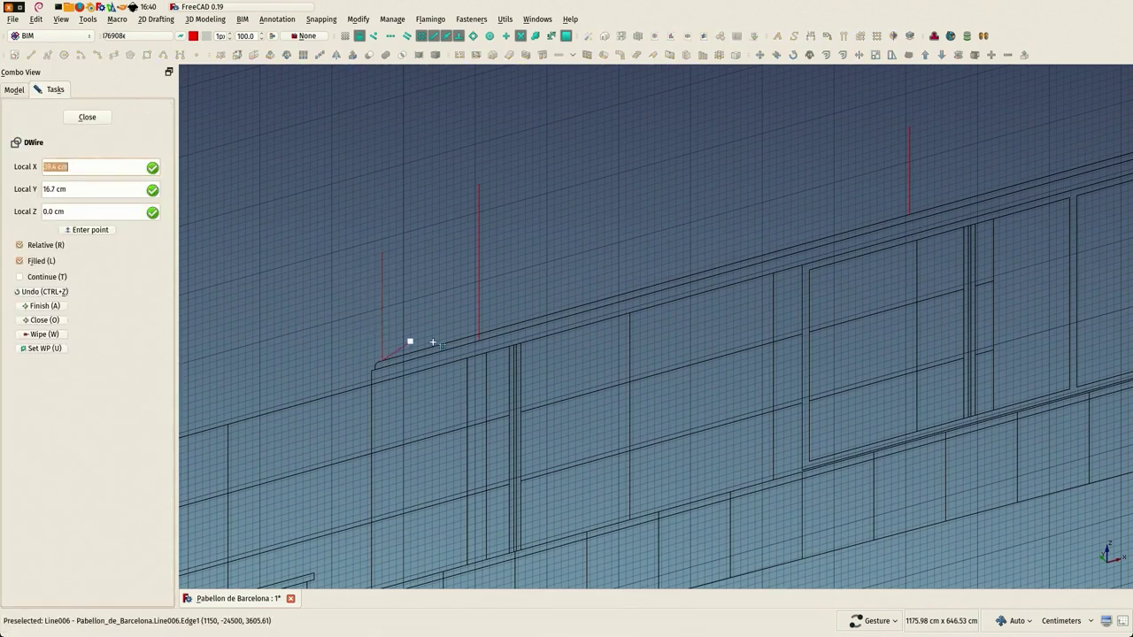
pyautogui.scroll(4, 446, 340)
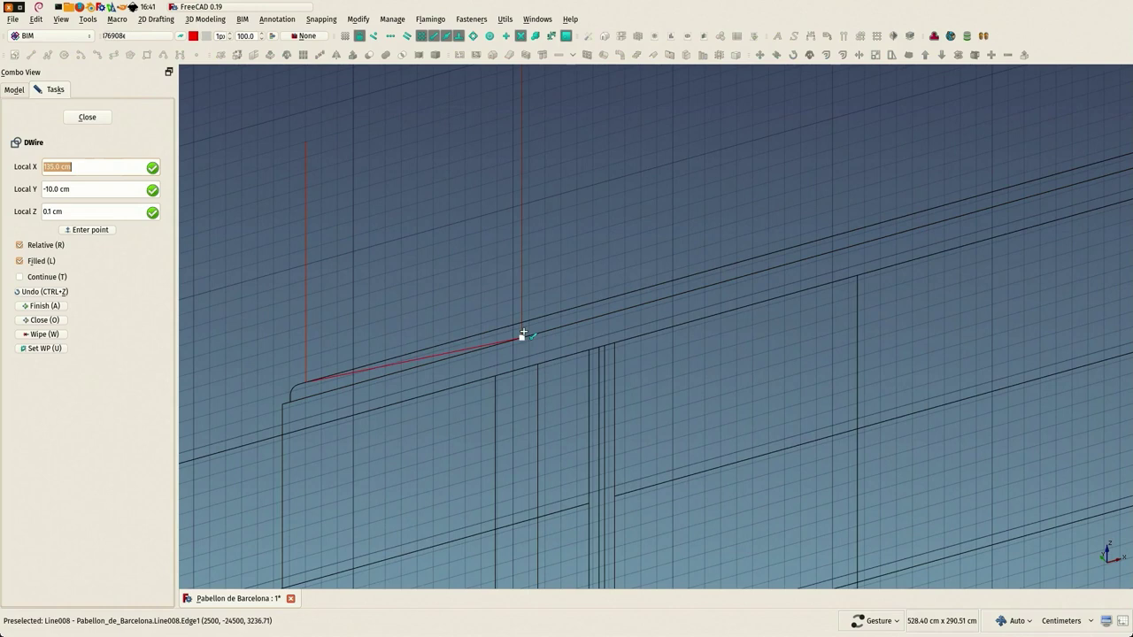
pyautogui.scroll(-3, 522, 325)
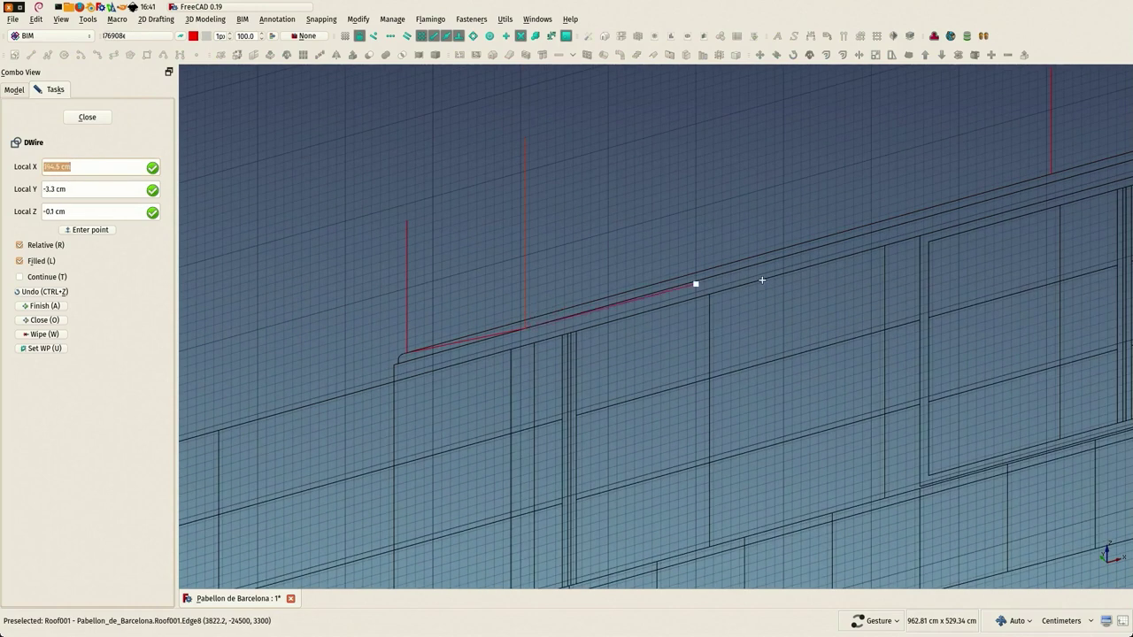
pyautogui.click(1033, 152)
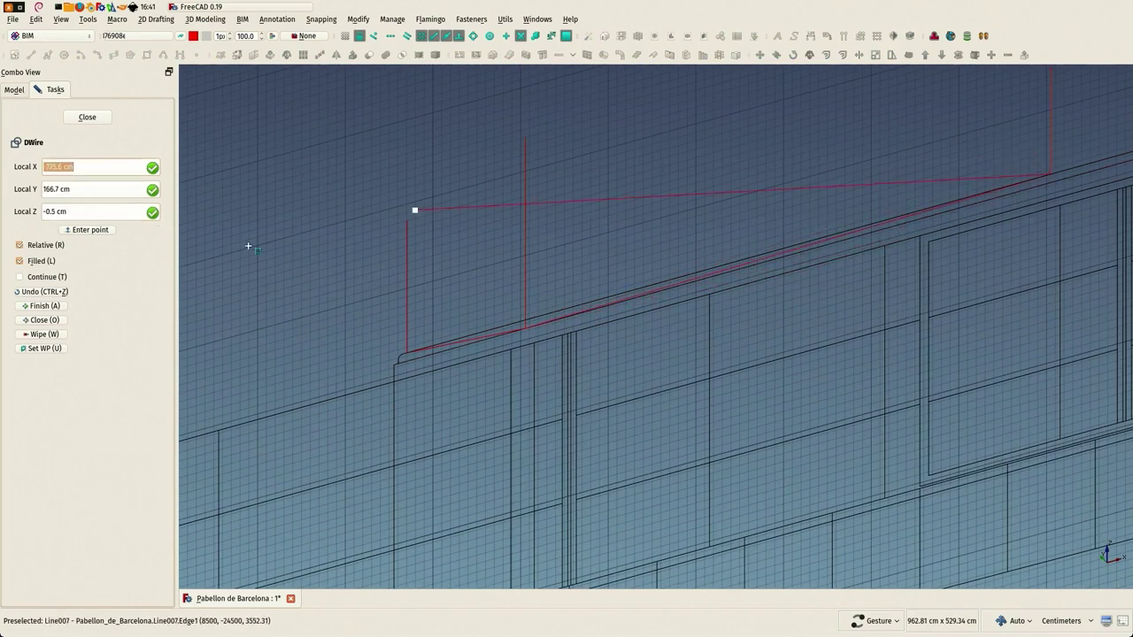
pyautogui.click(43, 321)
pyautogui.scroll(-5, 531, 251)
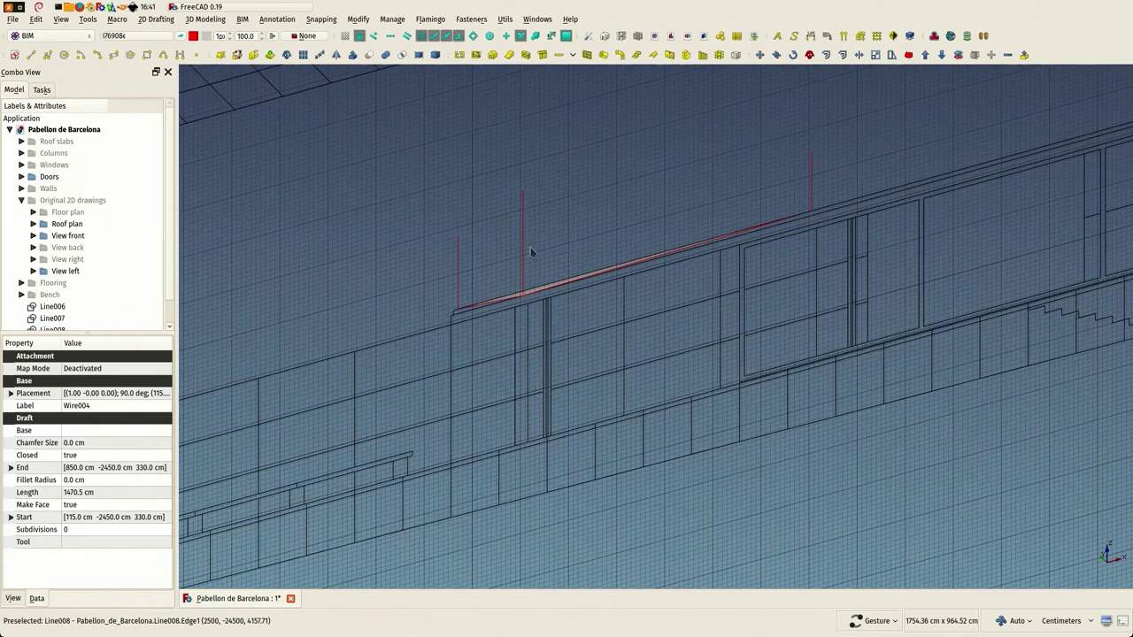
# Draw a vertical line about 97 cm long up from the front elevation's roof base, aligned with the roof plan's far drain point
pyautogui.moveTo(361, 364); pyautogui.dragTo(256, 458, button='right')
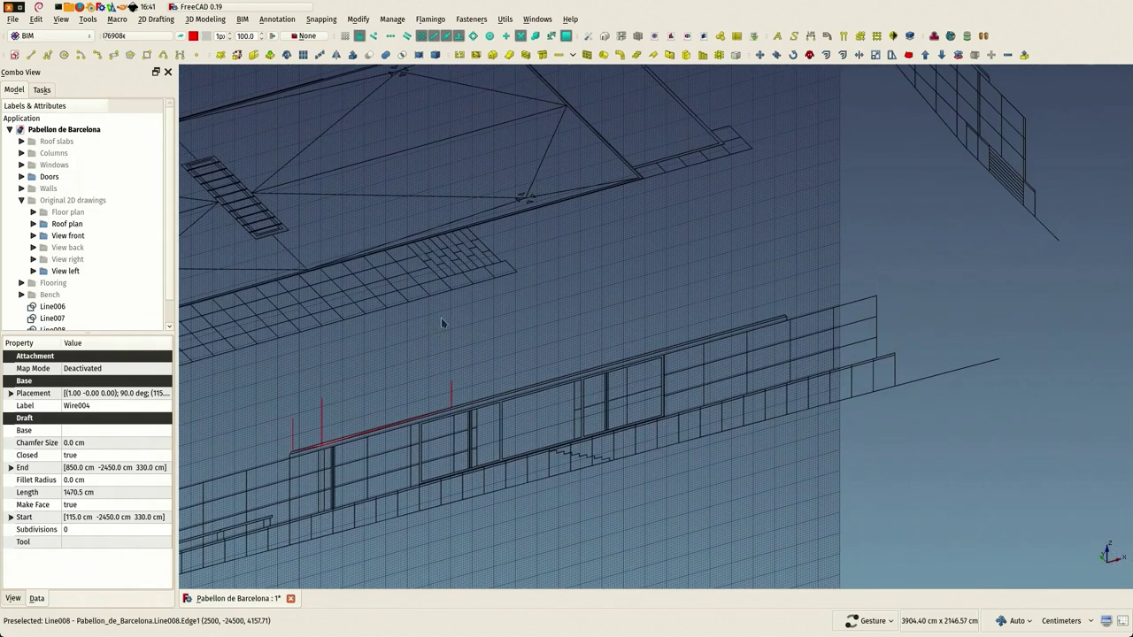
pyautogui.scroll(2, 514, 190)
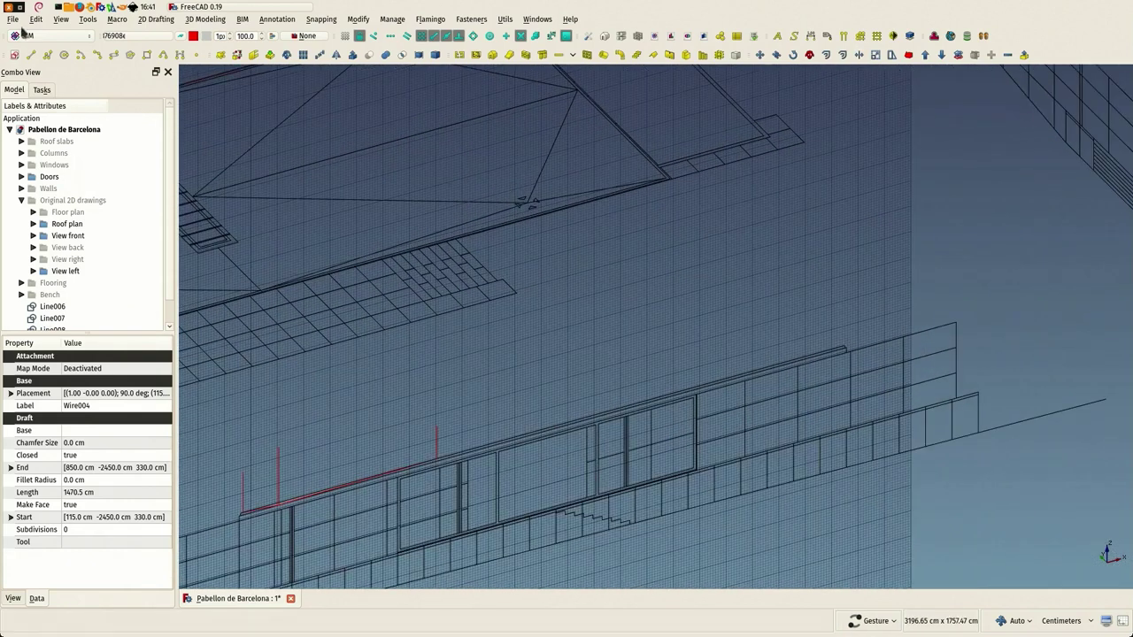
pyautogui.press('l')
pyautogui.press('i')
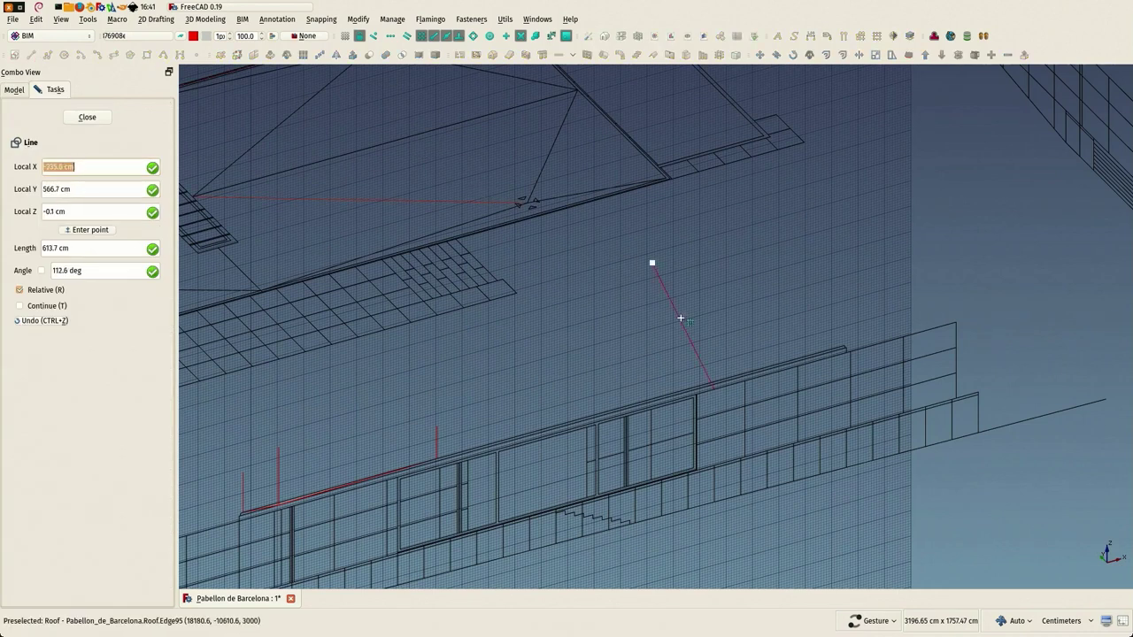
pyautogui.press('y')
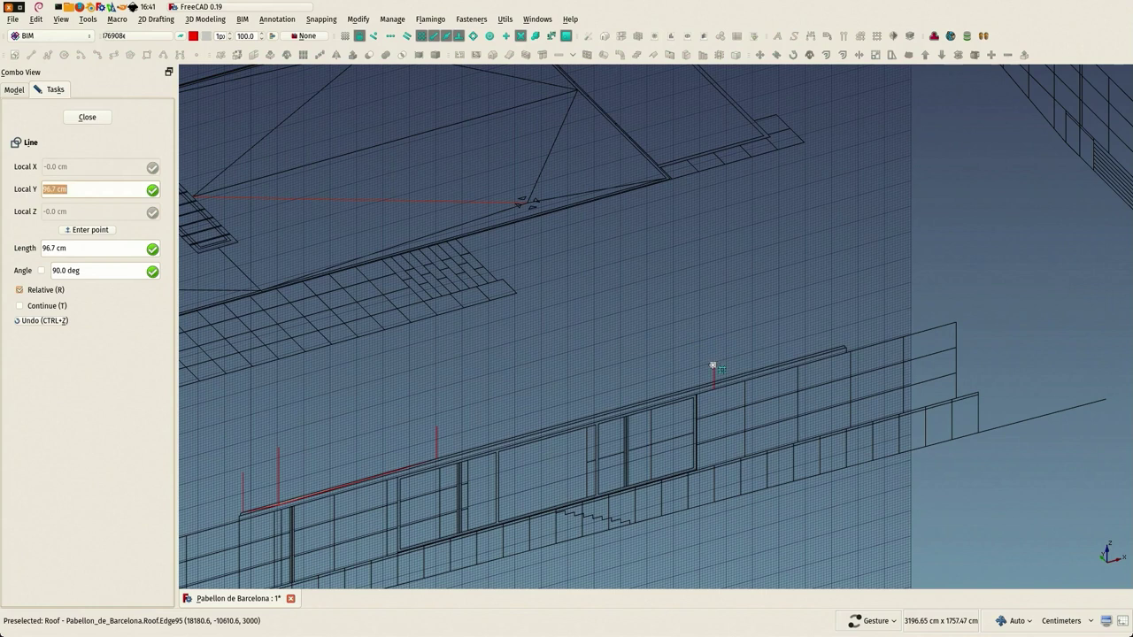
pyautogui.click(714, 366)
pyautogui.scroll(2, 642, 177)
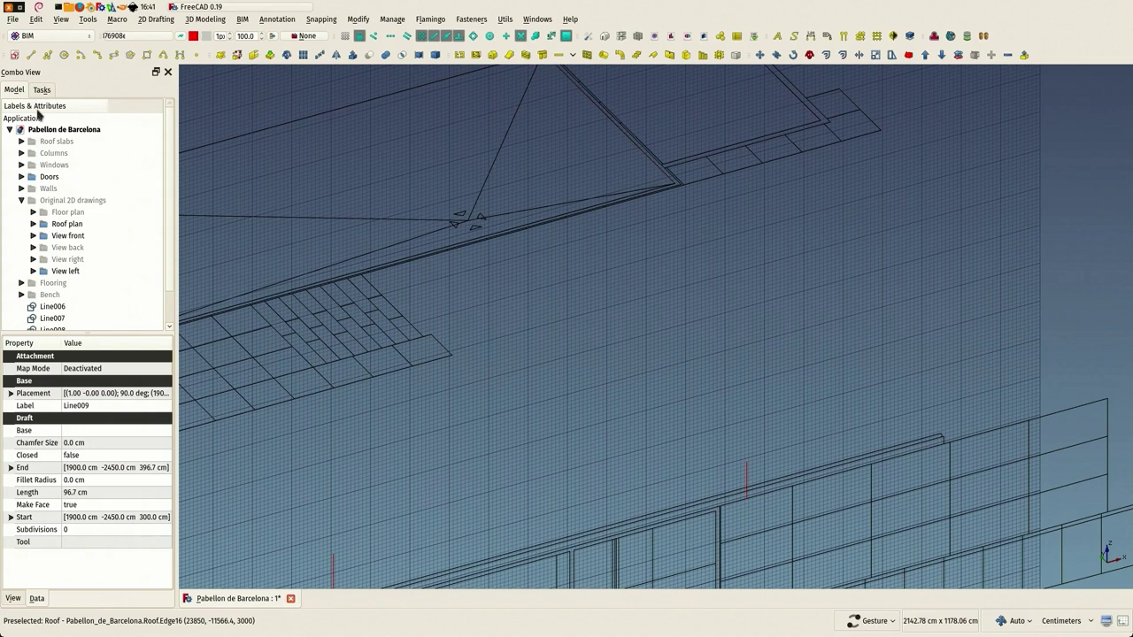
# Draw a vertical line about 97 cm long up from the roof base at the elevation's far end, aligned with the roof plan's inner corner edge
pyautogui.click(31, 54)
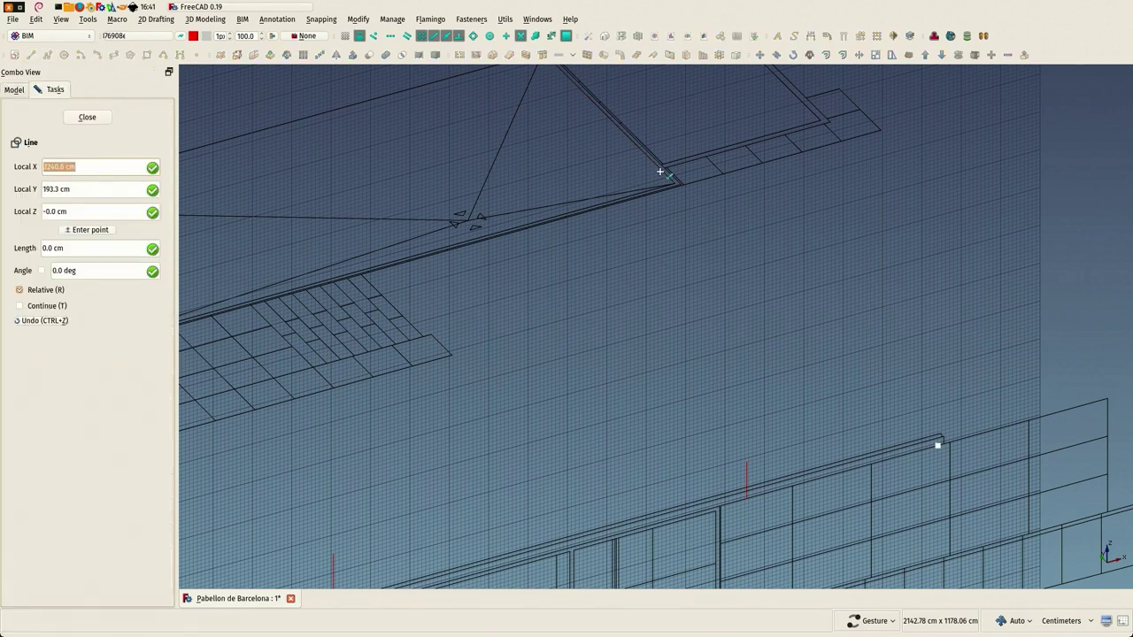
pyautogui.press('y')
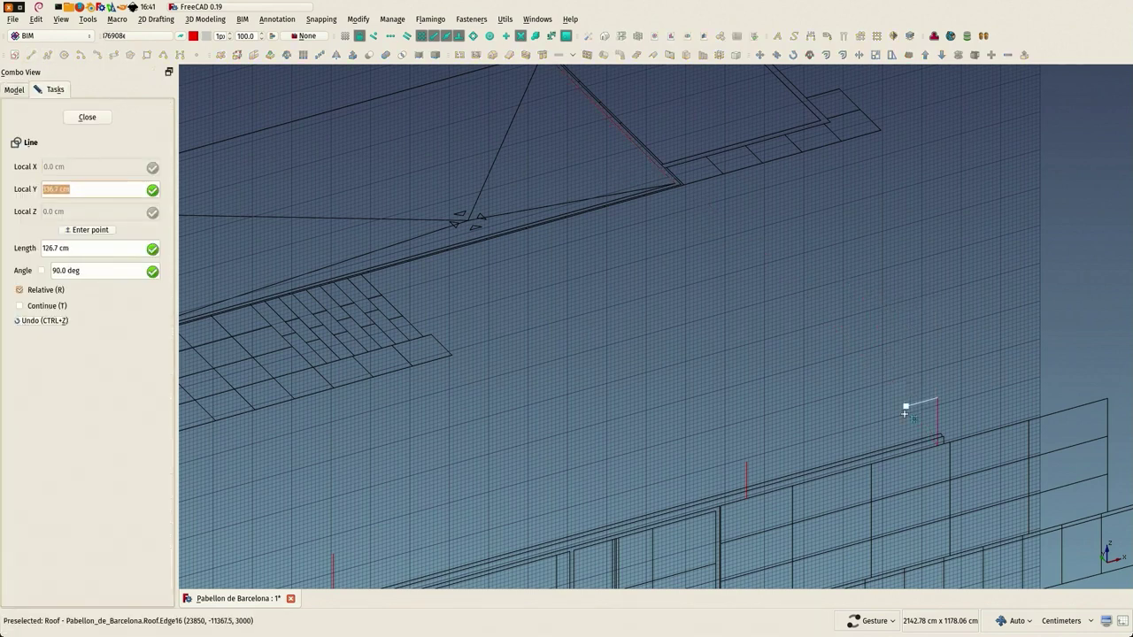
pyautogui.click(903, 419)
pyautogui.scroll(-2, 818, 330)
pyautogui.scroll(4, 538, 506)
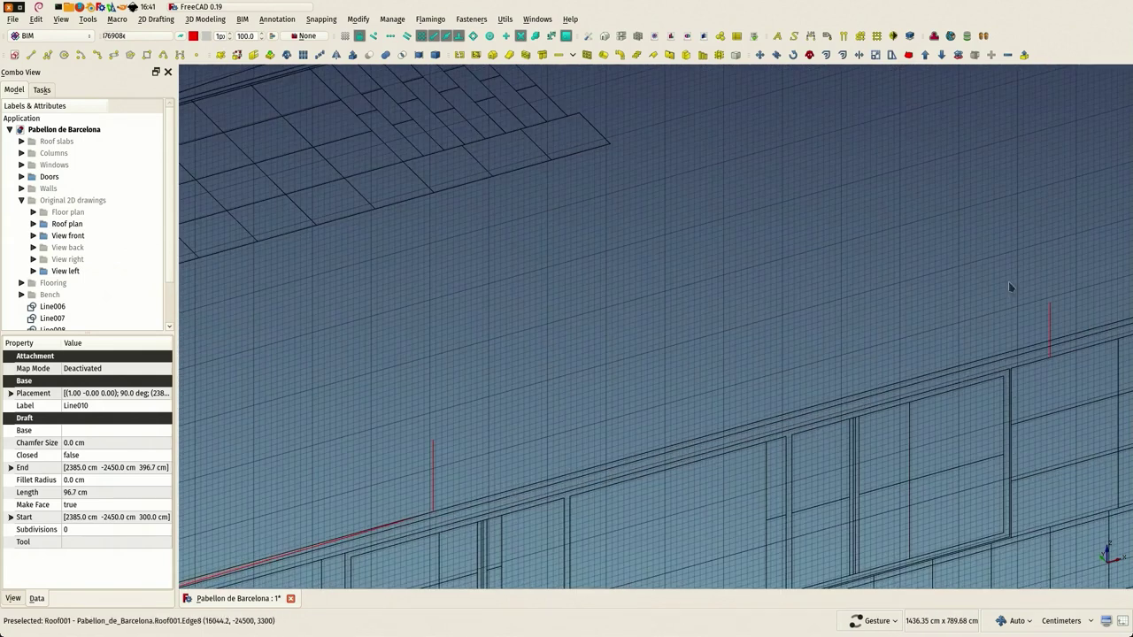
# Trim the vertical line at the far drain position so its lower end sits on the roof profile's middle line
pyautogui.moveTo(1010, 283); pyautogui.dragTo(664, 324, button='right')
pyautogui.scroll(2, 666, 326)
pyautogui.click(572, 337)
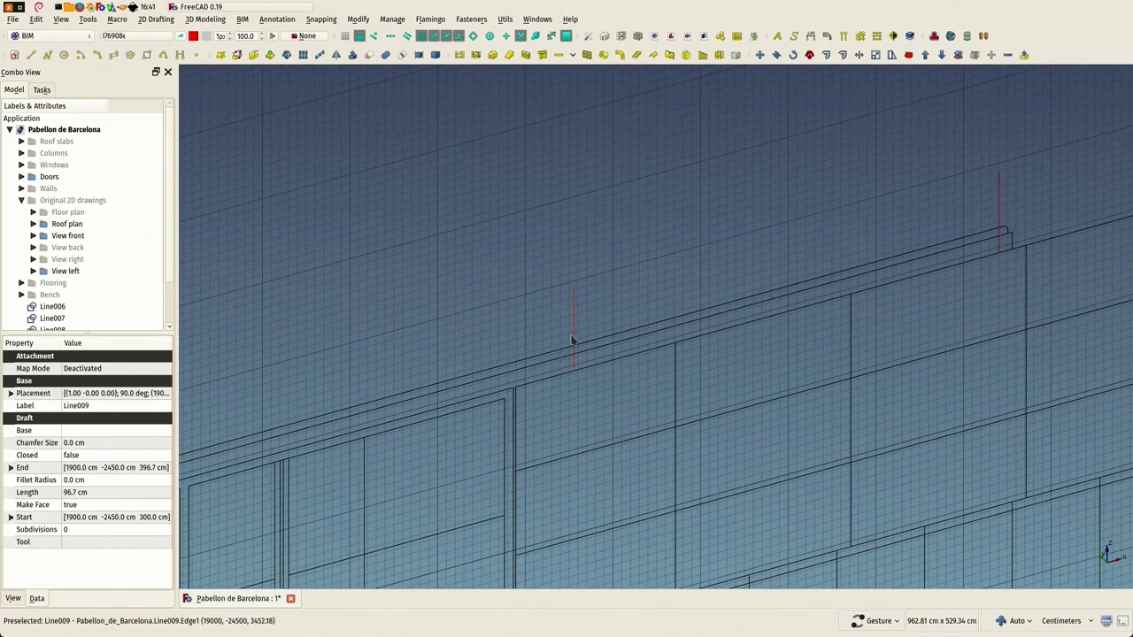
pyautogui.scroll(3, 571, 339)
pyautogui.press('t')
pyautogui.press('r')
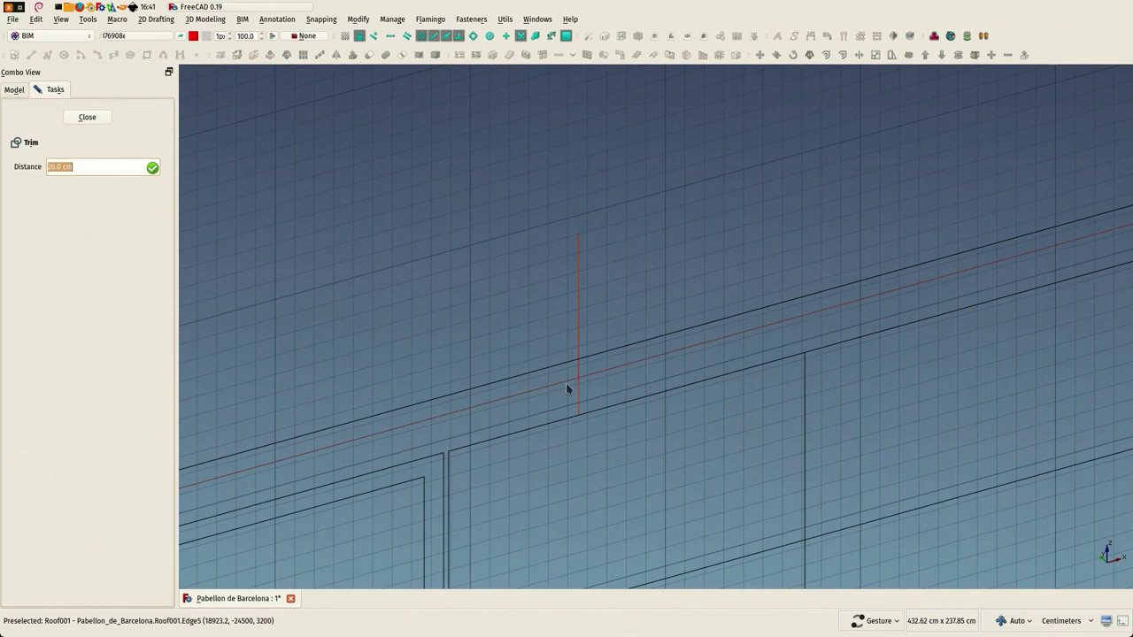
pyautogui.click(567, 386)
pyautogui.scroll(-4, 519, 325)
pyautogui.scroll(4, 988, 202)
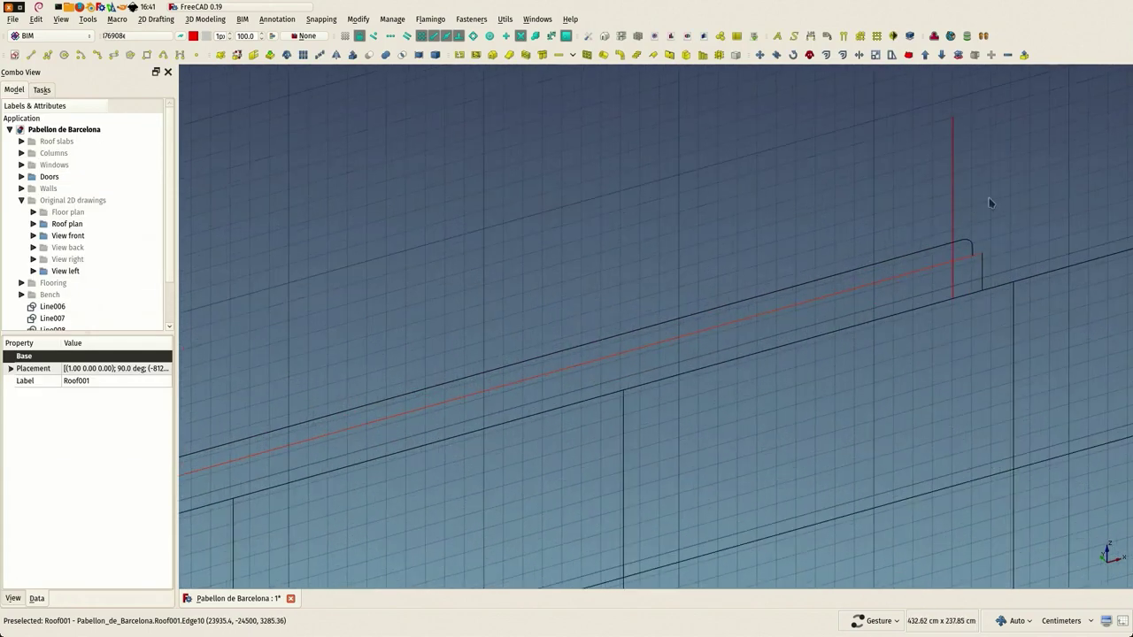
# Trim the vertical line at the front elevation's far end so its lower end sits on the roof profile's upper line
pyautogui.click(952, 219)
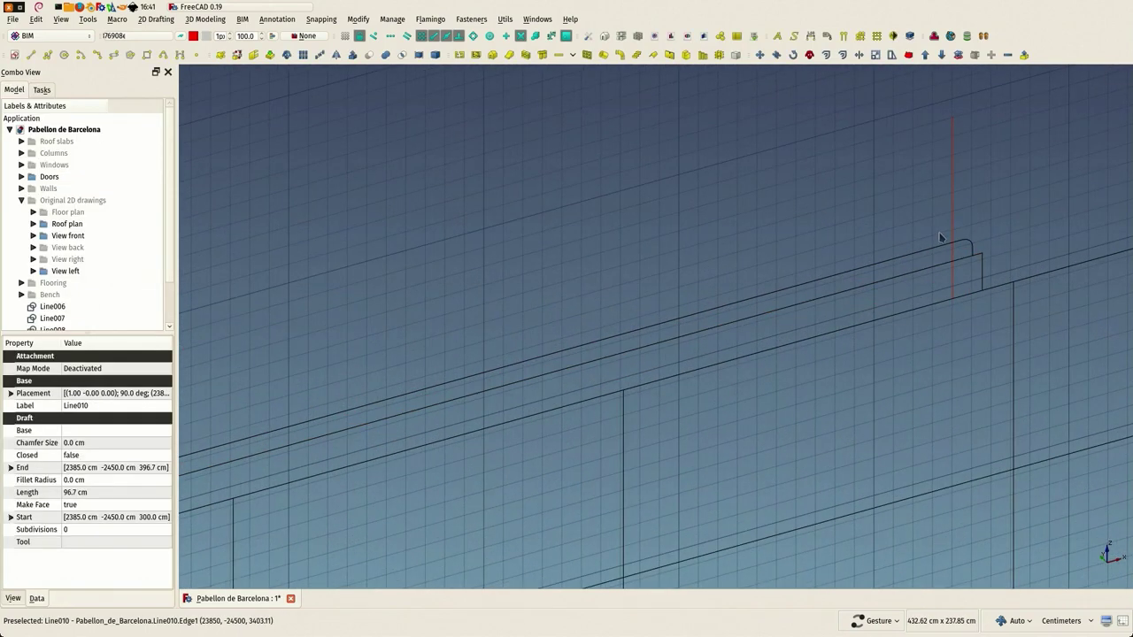
pyautogui.press('t')
pyautogui.press('r')
pyautogui.press('Escape')
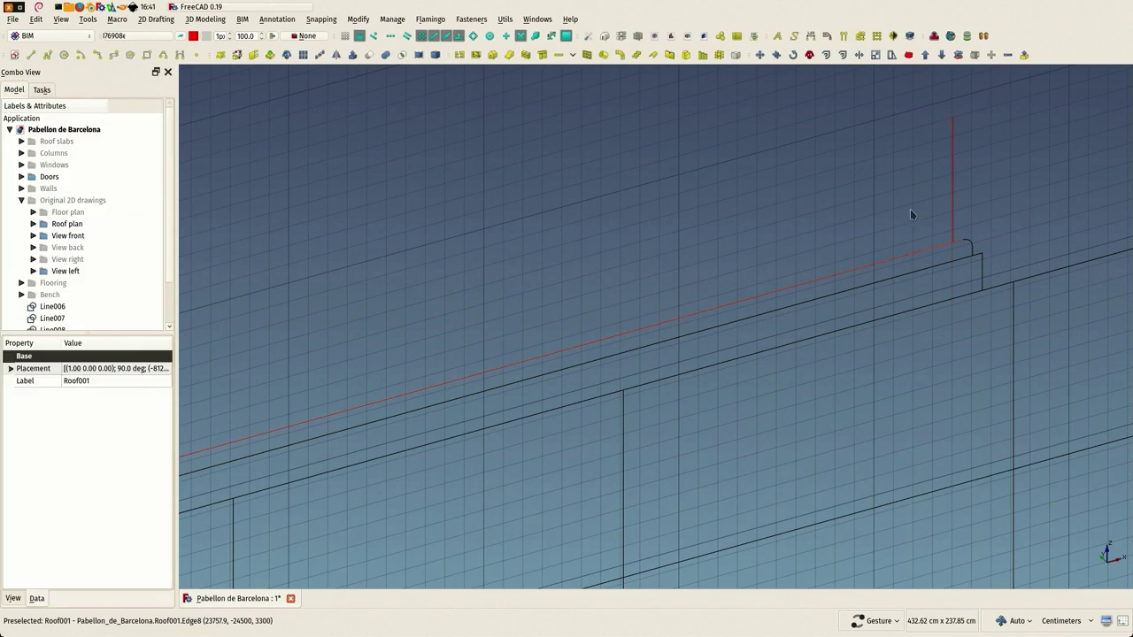
pyautogui.click(909, 209)
pyautogui.scroll(-5, 917, 194)
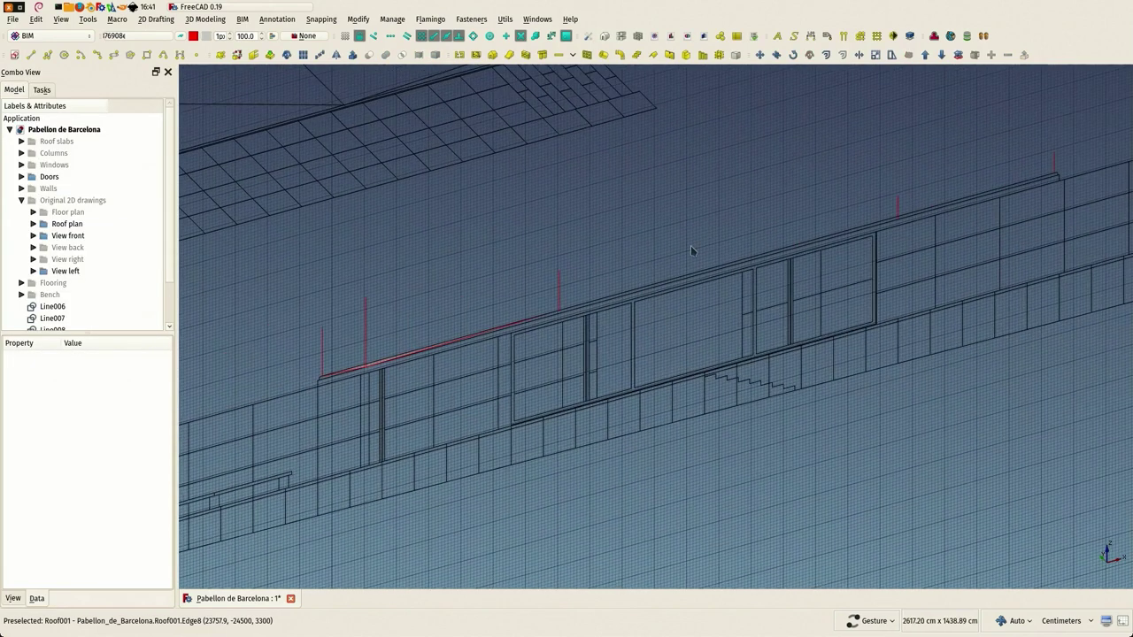
# Draw a second closed triangular polyline through the lower ends of the middle, far drain and far end vertical lines on the front elevation
pyautogui.scroll(1, 691, 250)
pyautogui.scroll(1, 596, 284)
pyautogui.scroll(1, 452, 280)
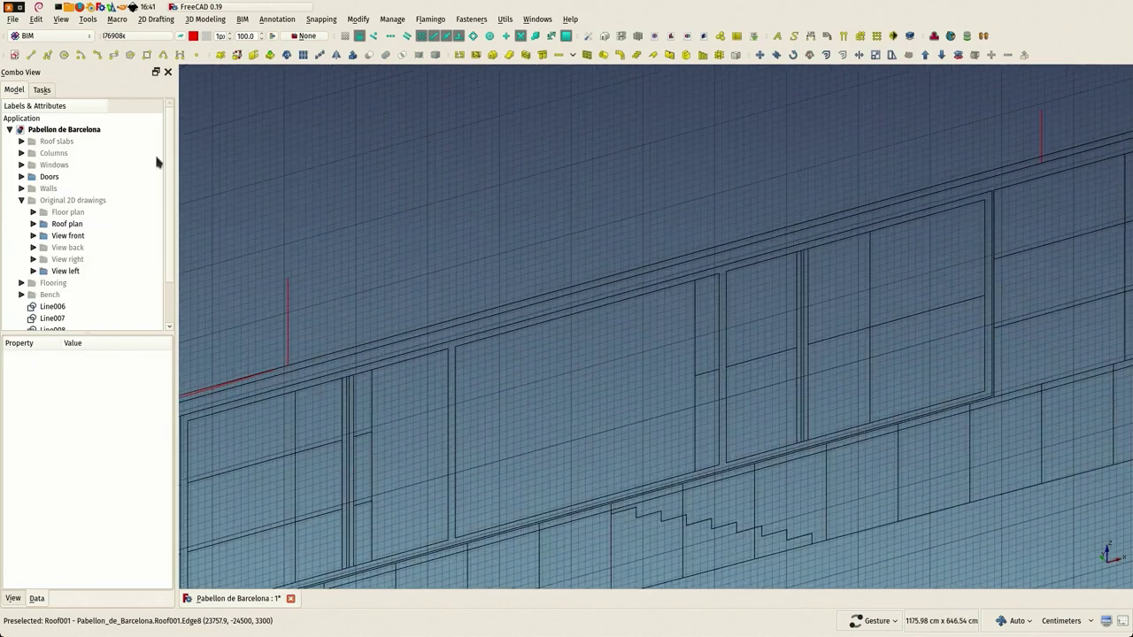
pyautogui.click(48, 55)
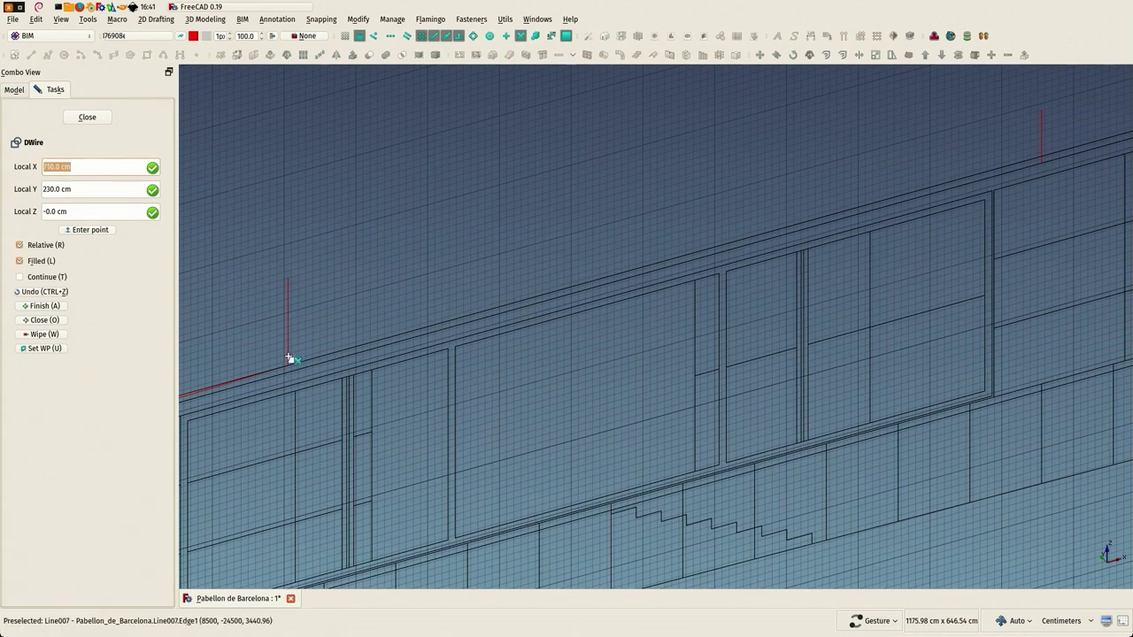
pyautogui.scroll(-2, 310, 298)
pyautogui.scroll(-1, 578, 250)
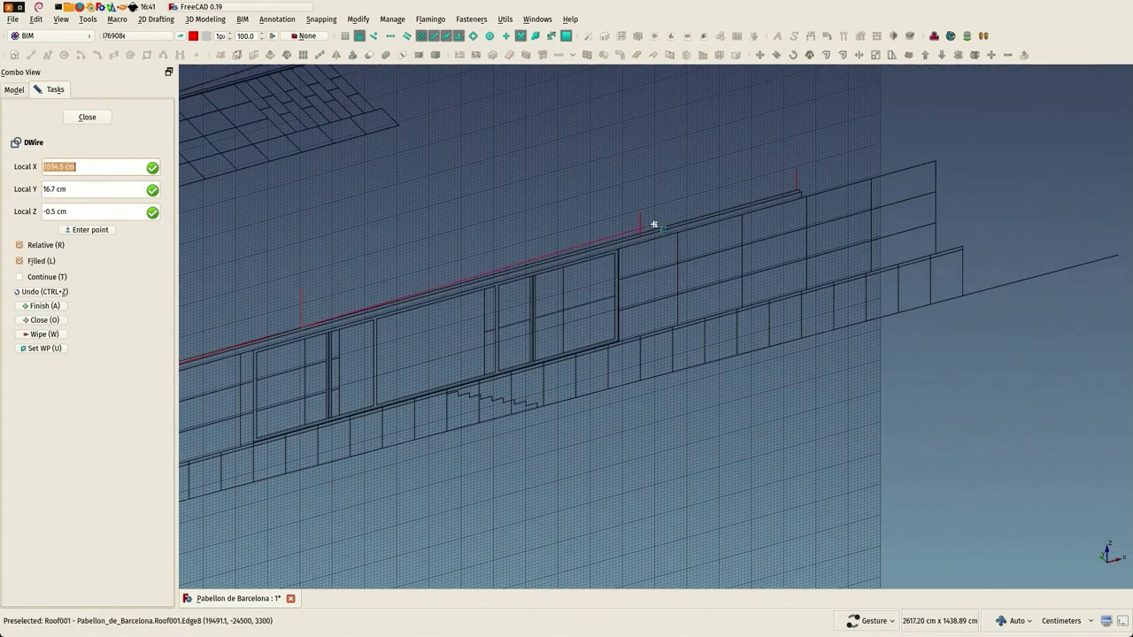
pyautogui.scroll(1, 646, 228)
pyautogui.scroll(5, 647, 228)
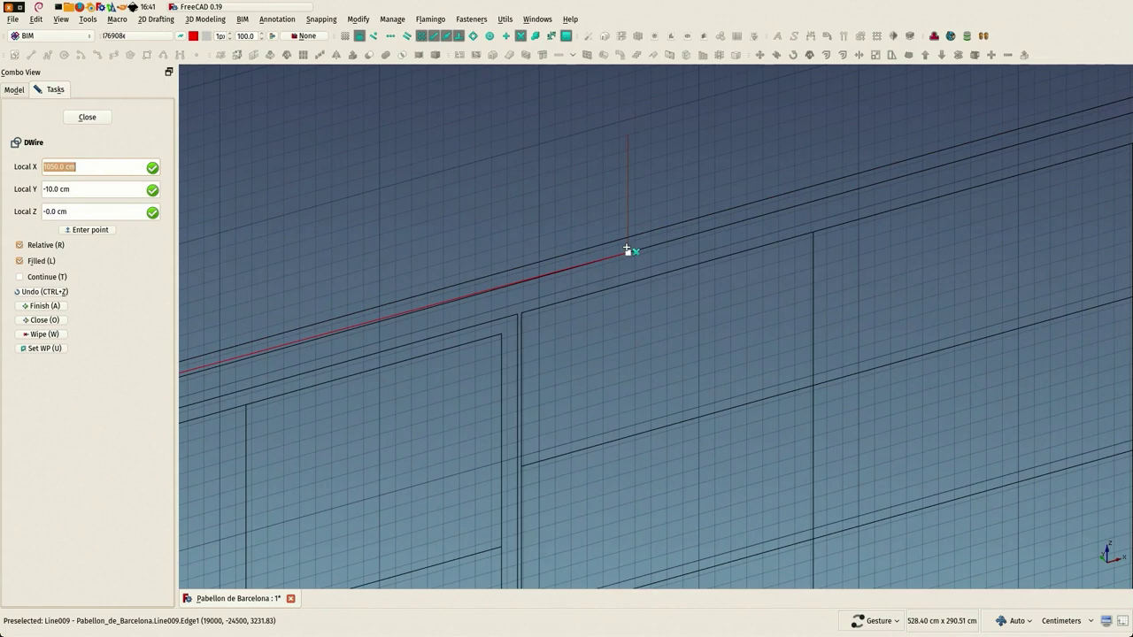
pyautogui.scroll(-3, 629, 233)
pyautogui.scroll(4, 872, 167)
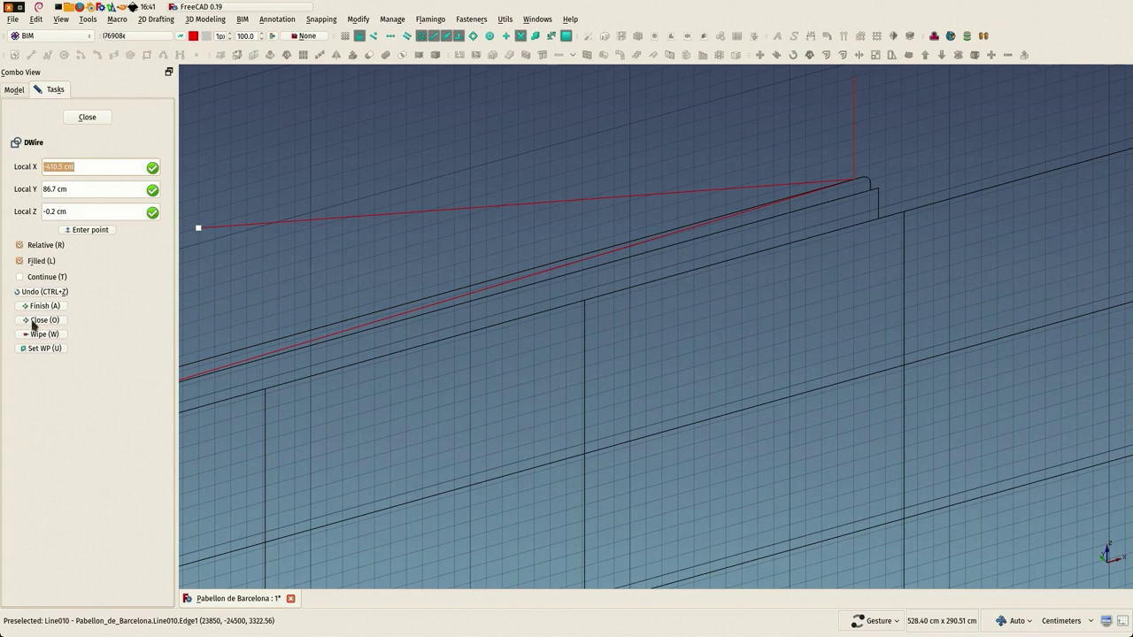
pyautogui.click(33, 320)
pyautogui.scroll(-5, 446, 151)
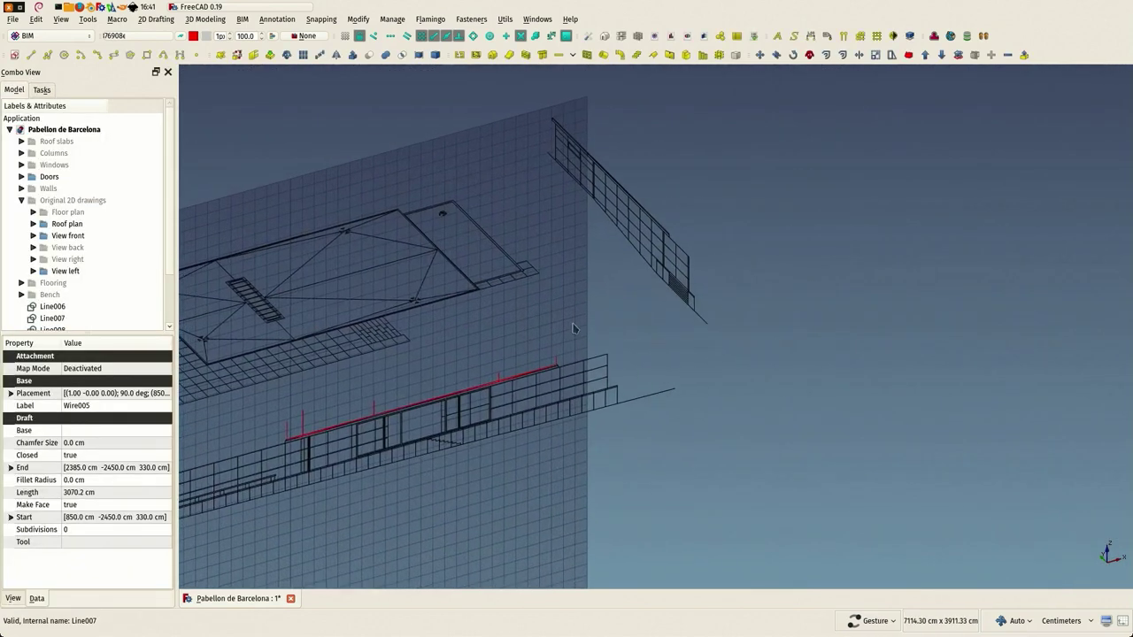
# Set the working plane to the left elevation using points picked on its wall lines
pyautogui.moveTo(573, 328); pyautogui.dragTo(909, 338)
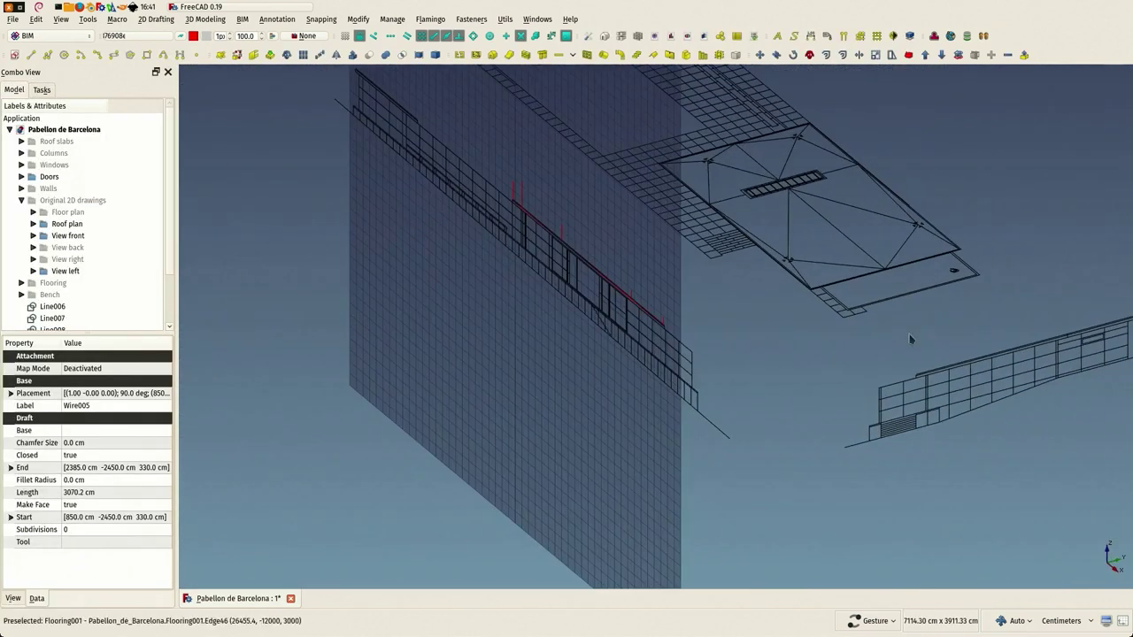
pyautogui.scroll(10, 910, 338)
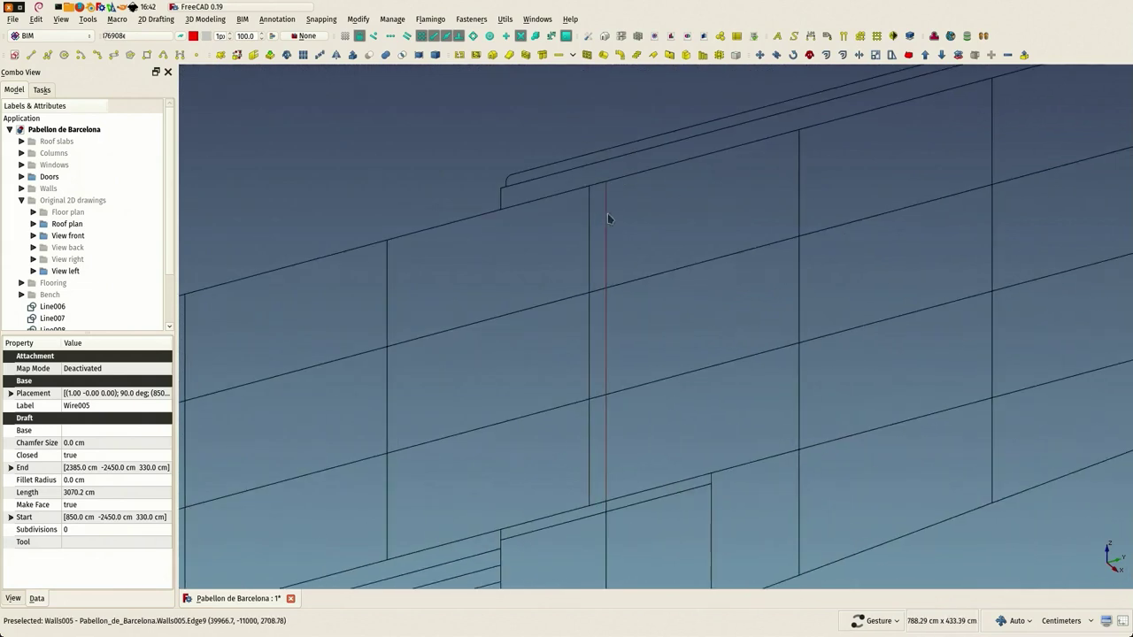
pyautogui.click(607, 183)
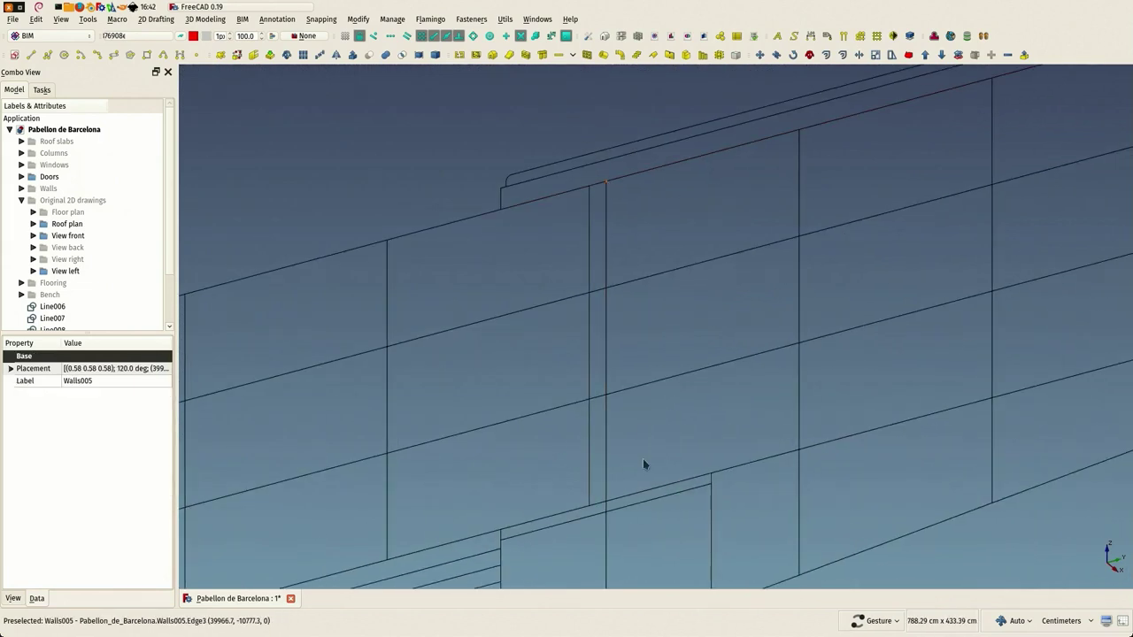
pyautogui.scroll(-3, 642, 458)
pyautogui.scroll(3, 638, 445)
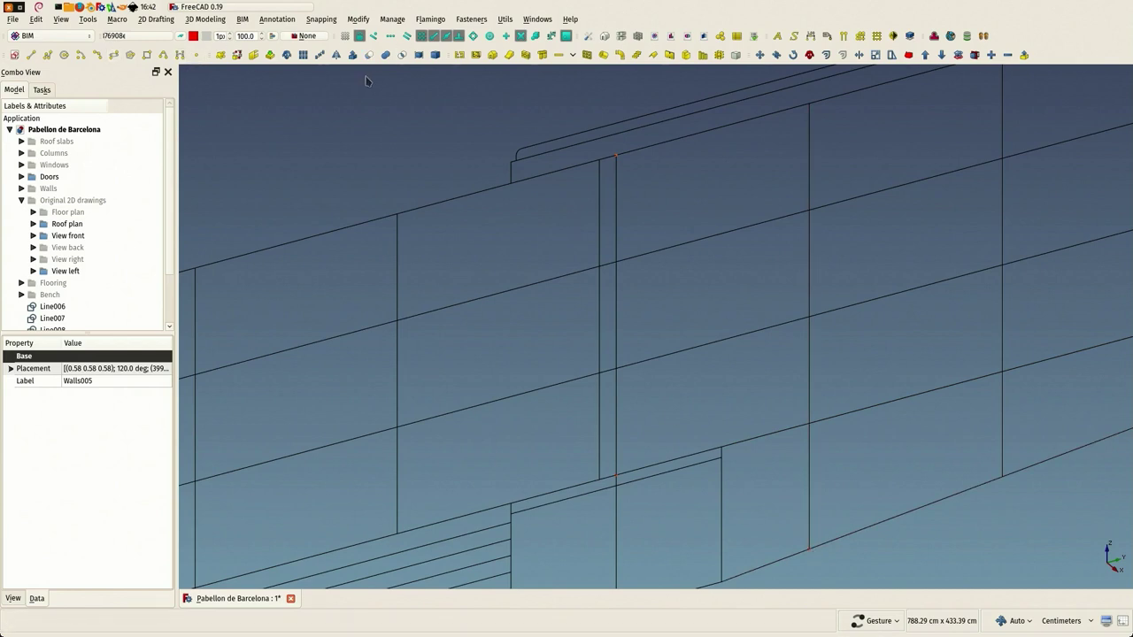
pyautogui.click(148, 38)
pyautogui.scroll(-5, 539, 230)
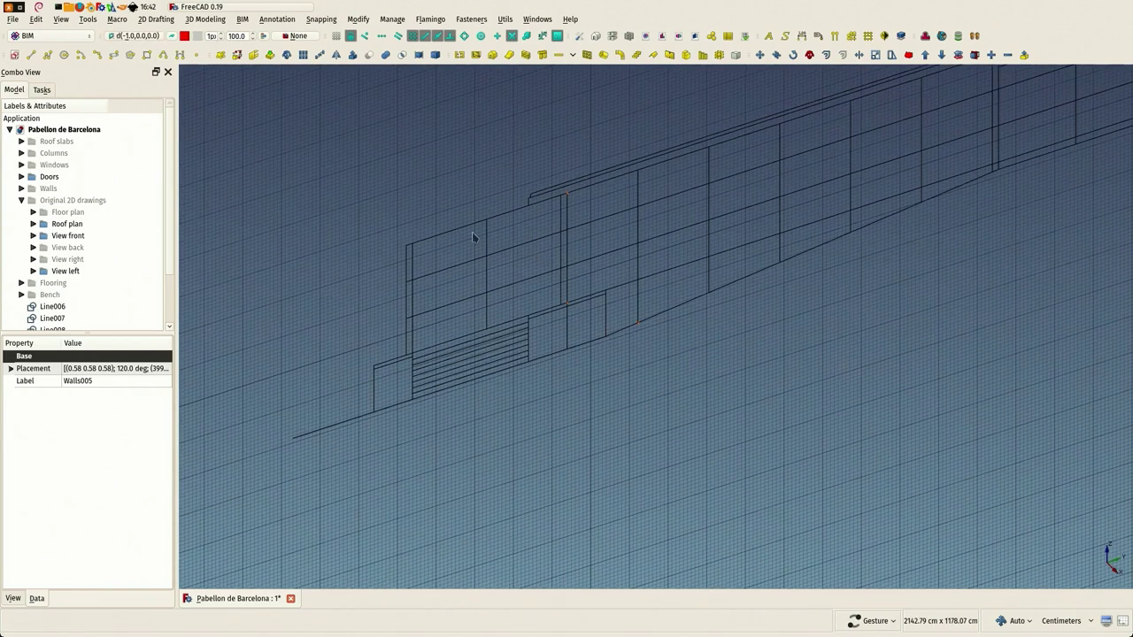
pyautogui.click(404, 166)
# Draw a vertical line about 171 cm long up from the left elevation's roof base, aligned with the roof plan's near inner corner
pyautogui.moveTo(405, 165); pyautogui.dragTo(440, 286, button='right')
pyautogui.scroll(-4, 466, 265)
pyautogui.moveTo(471, 232); pyautogui.dragTo(510, 325, button='right')
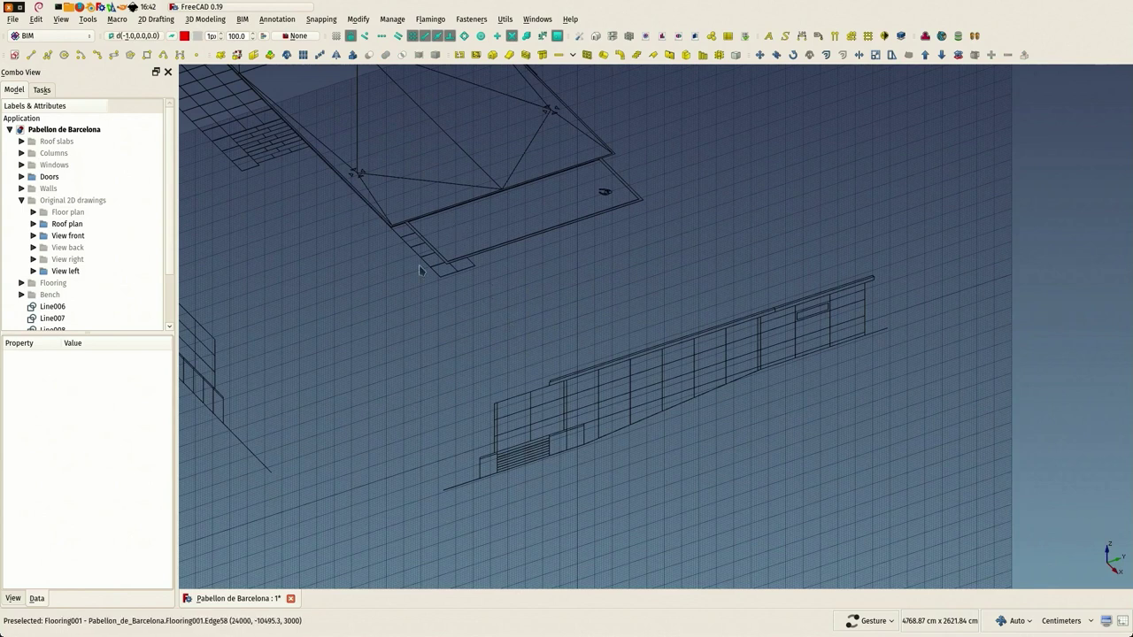
pyautogui.click(31, 55)
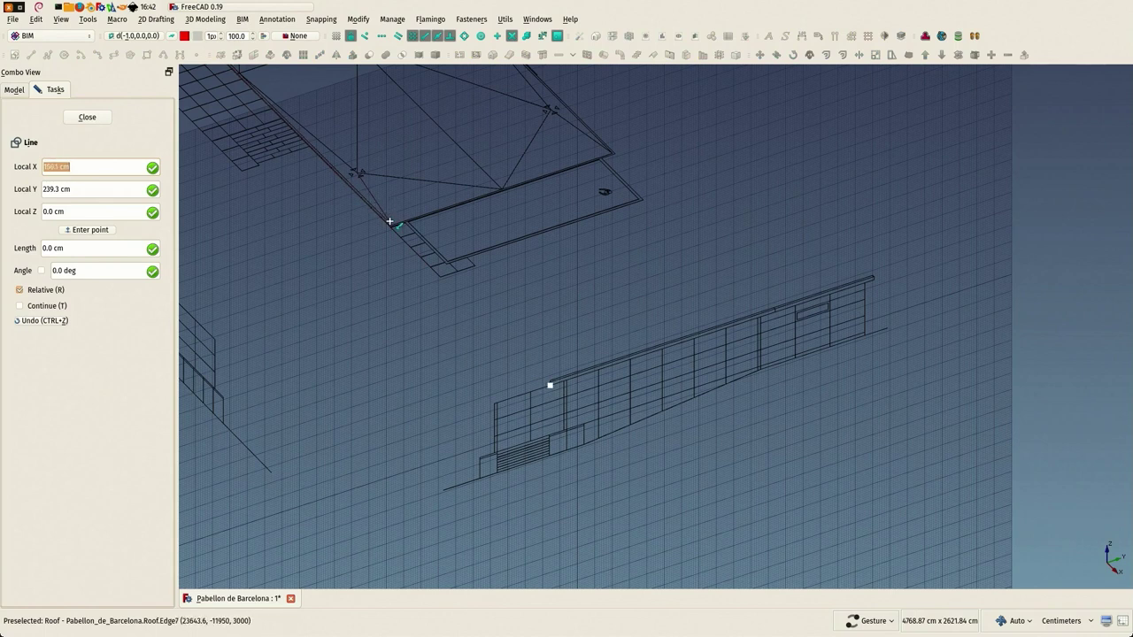
pyautogui.scroll(5, 389, 220)
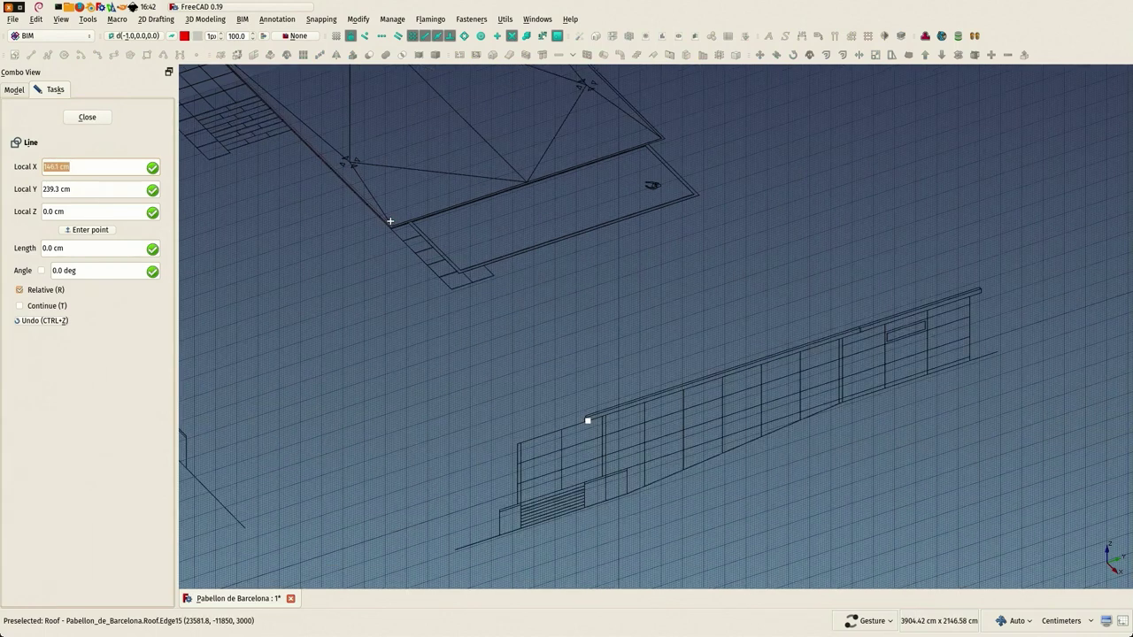
pyautogui.click(388, 218)
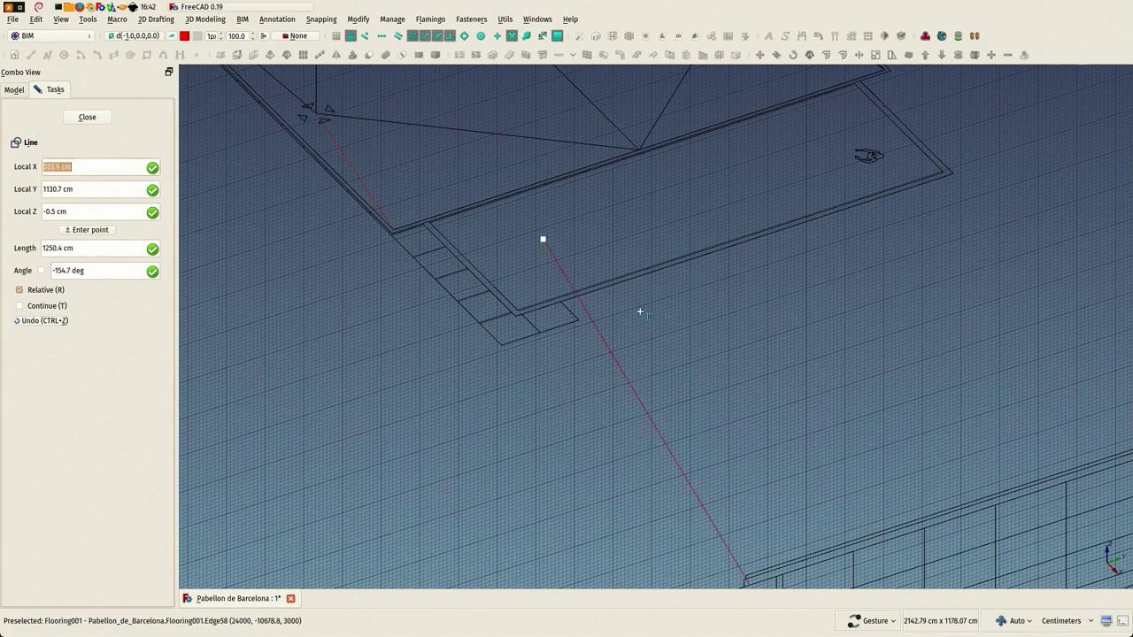
pyautogui.click(742, 526)
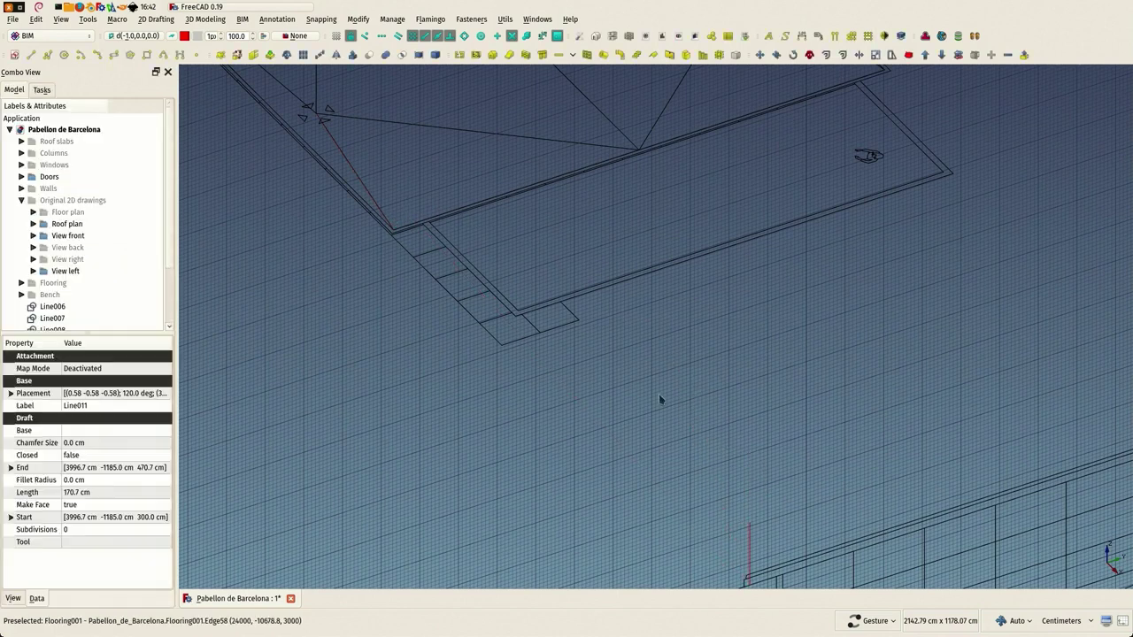
# Draw vertical lines about 241 cm and 171 cm long up from the left elevation's roof base, aligned with the plan's near drain and central ridge
pyautogui.scroll(-5, 660, 399)
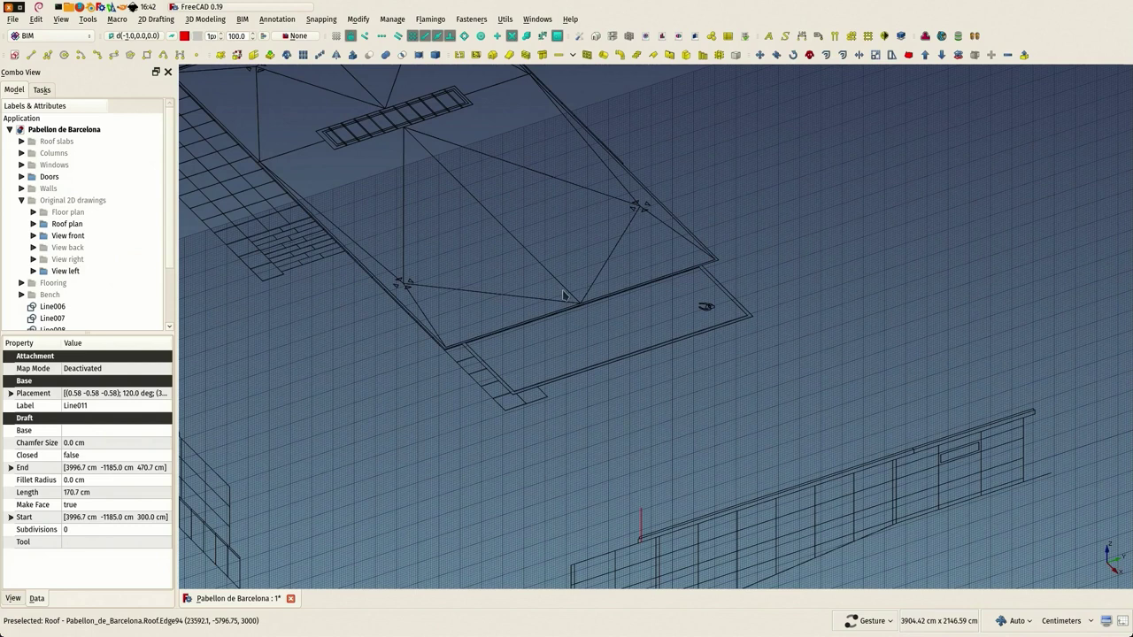
pyautogui.click(31, 54)
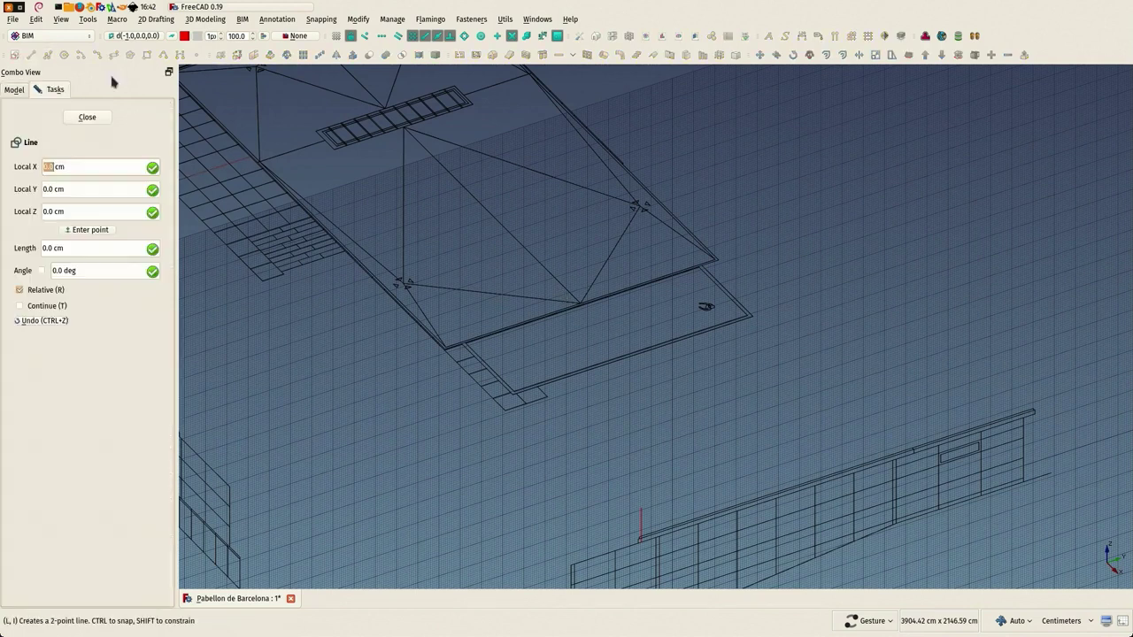
pyautogui.click(425, 284)
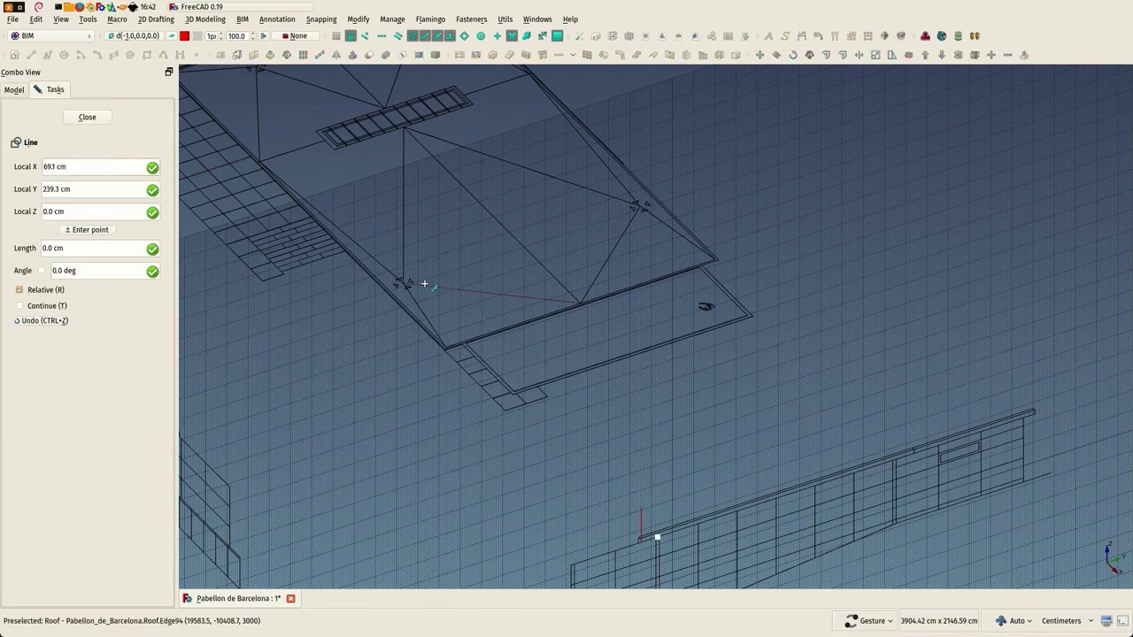
pyautogui.click(655, 489)
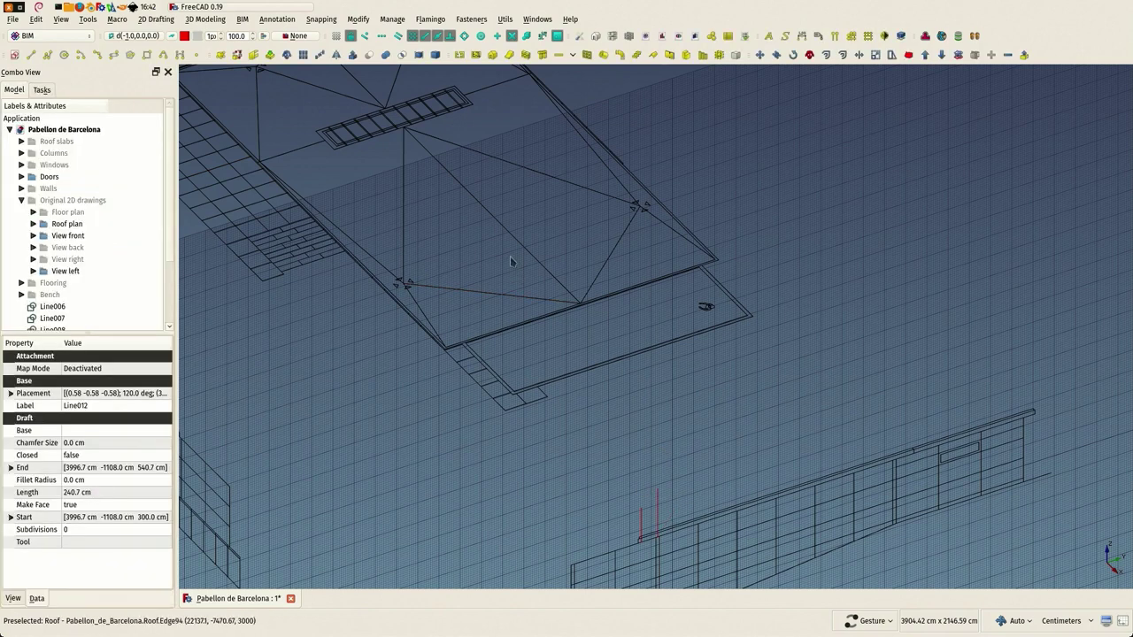
pyautogui.click(33, 55)
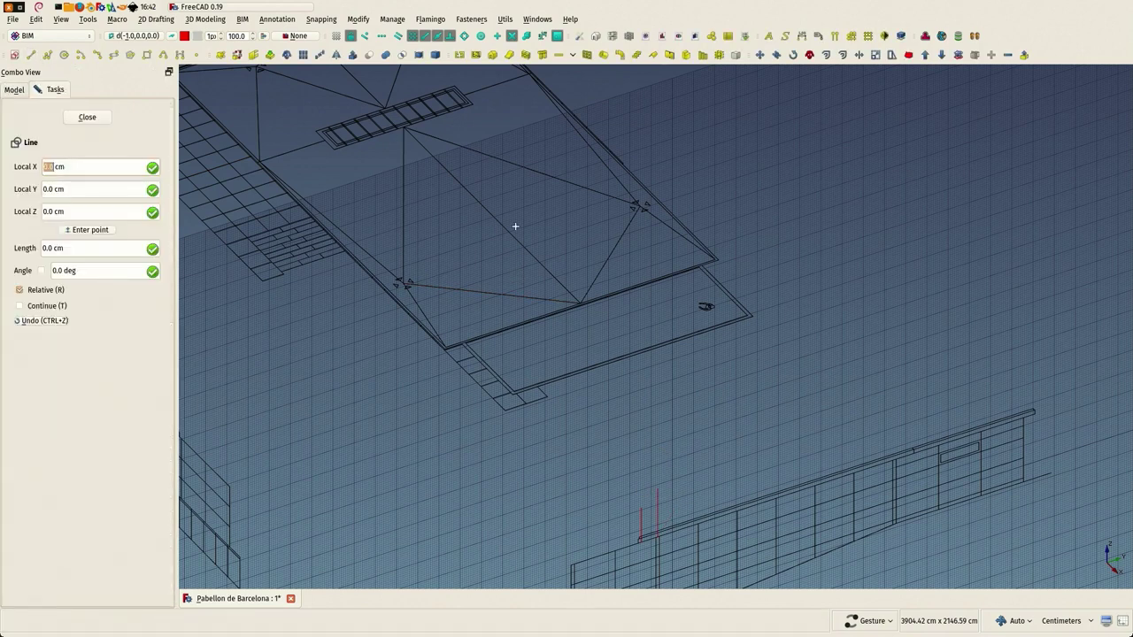
pyautogui.click(775, 498)
pyautogui.click(786, 463)
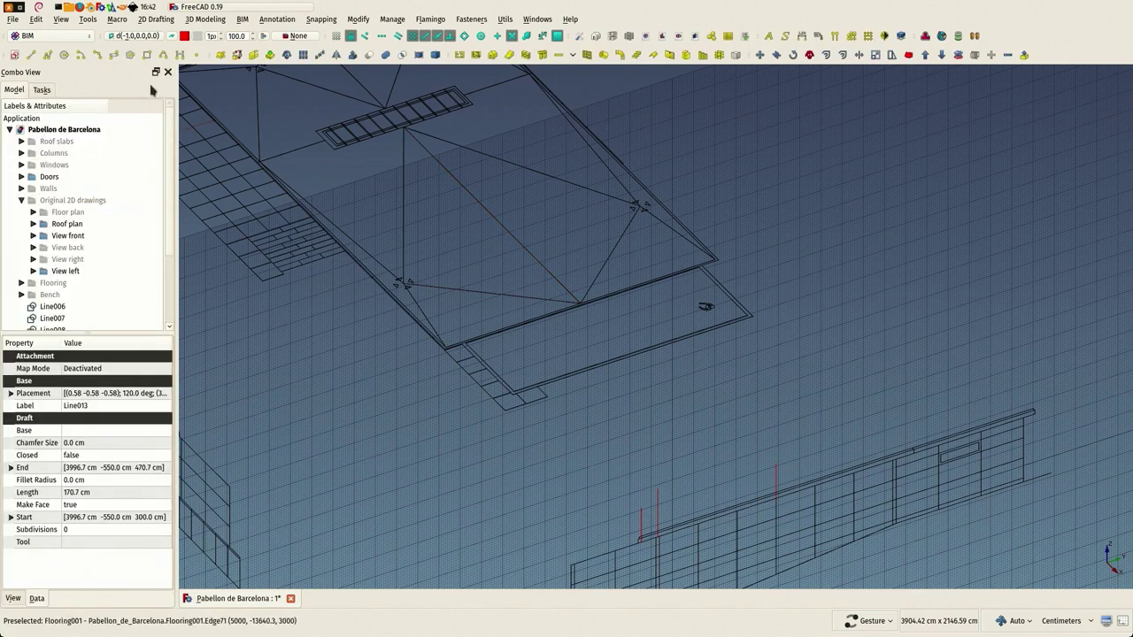
# Draw vertical lines about 211 cm and 261 cm long up from the left elevation's roof base, aligned with the plan's far drain and far inner corner
pyautogui.click(32, 55)
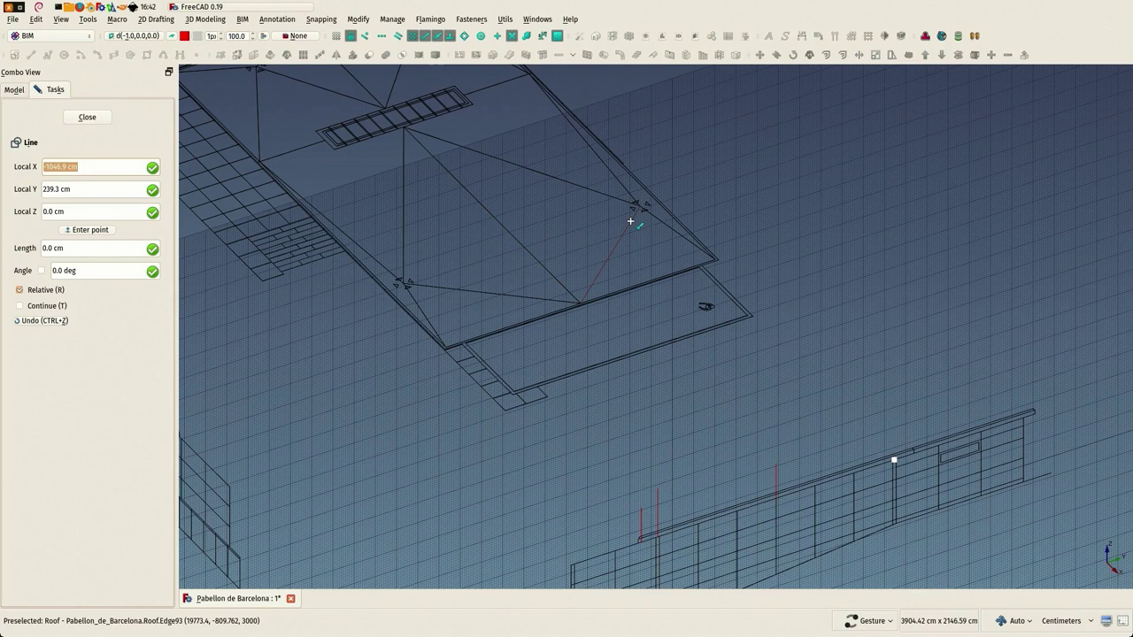
pyautogui.click(894, 459)
pyautogui.click(882, 421)
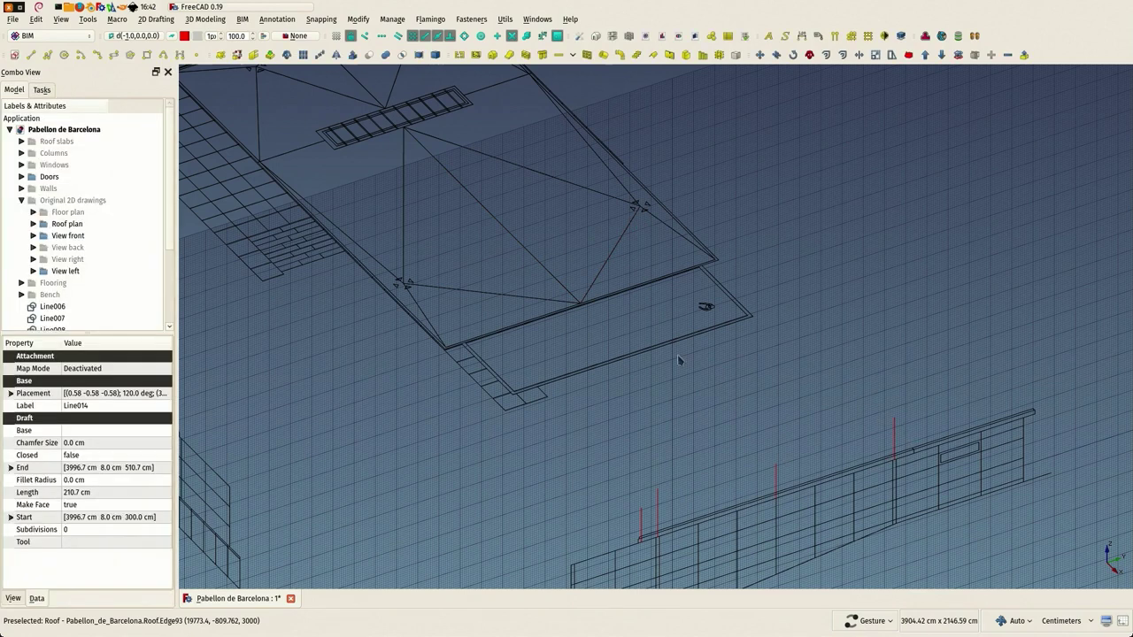
pyautogui.click(31, 55)
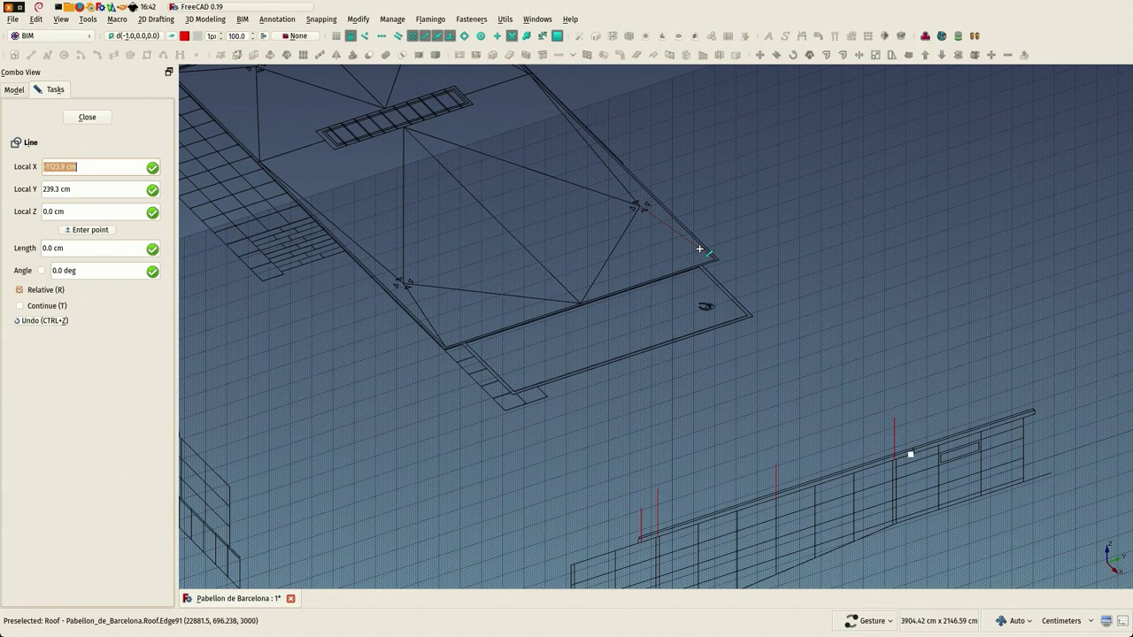
pyautogui.click(910, 454)
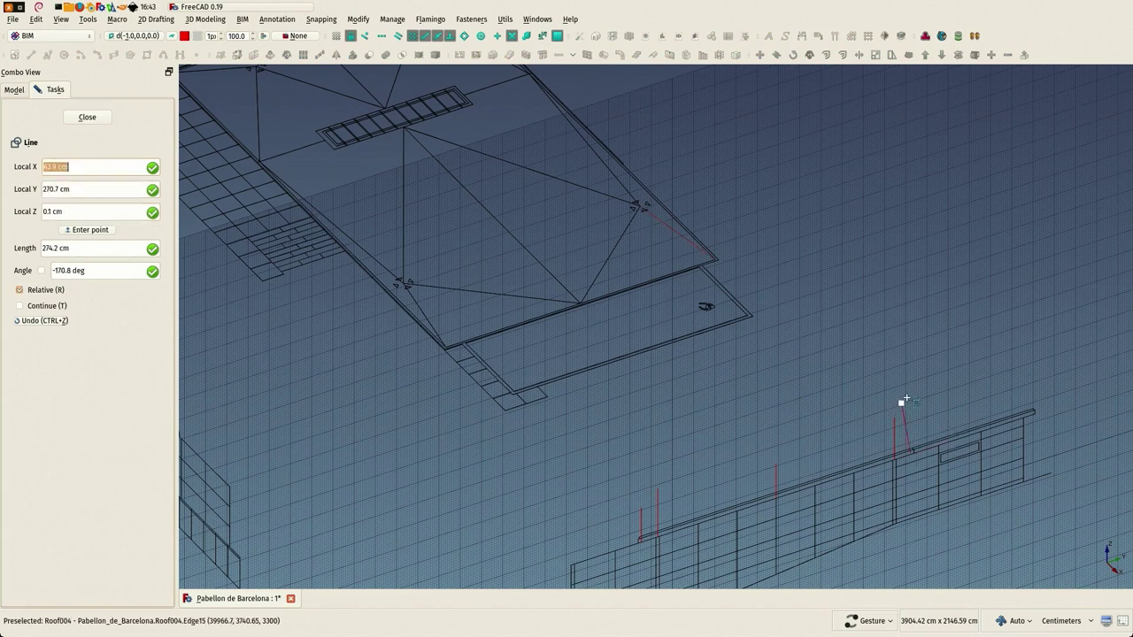
pyautogui.keyDown('shift'); pyautogui.click(759, 356); pyautogui.keyUp('shift')
# Trim the left elevation's near corner vertical line so its lower end sits on the roof profile's upper line
pyautogui.scroll(-2, 759, 264)
pyautogui.scroll(14, 674, 493)
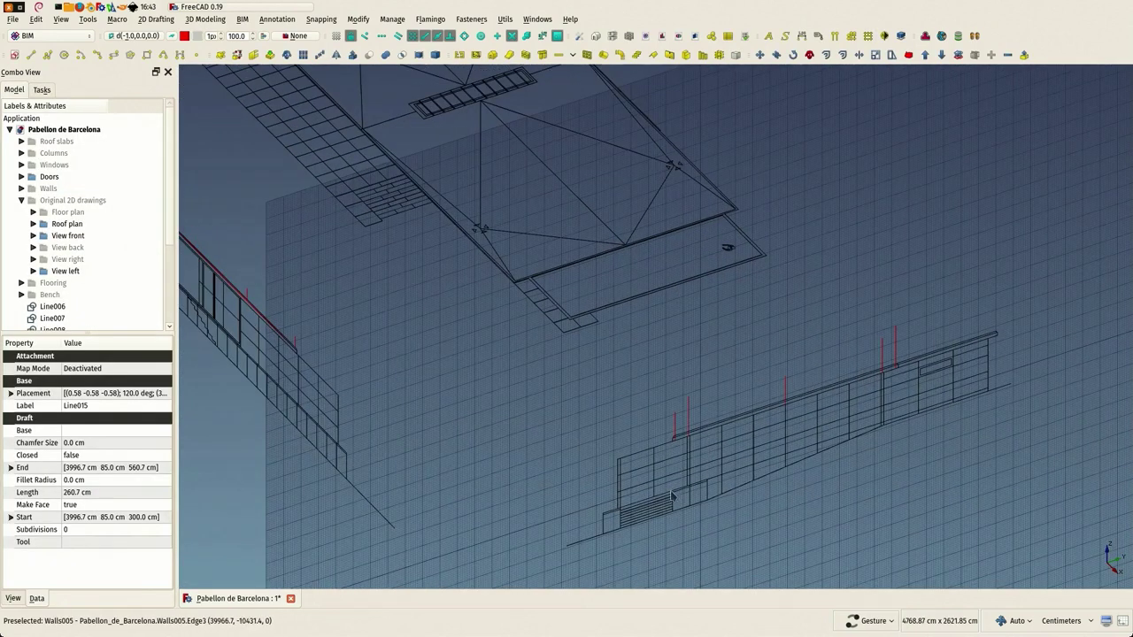
pyautogui.click(741, 455)
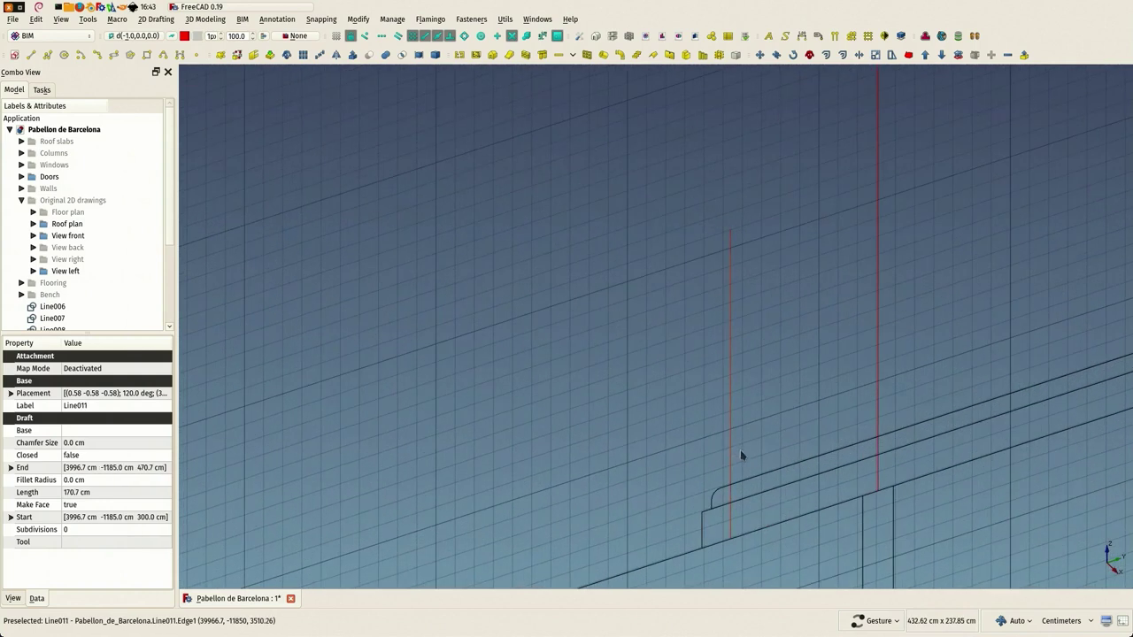
pyautogui.click(860, 55)
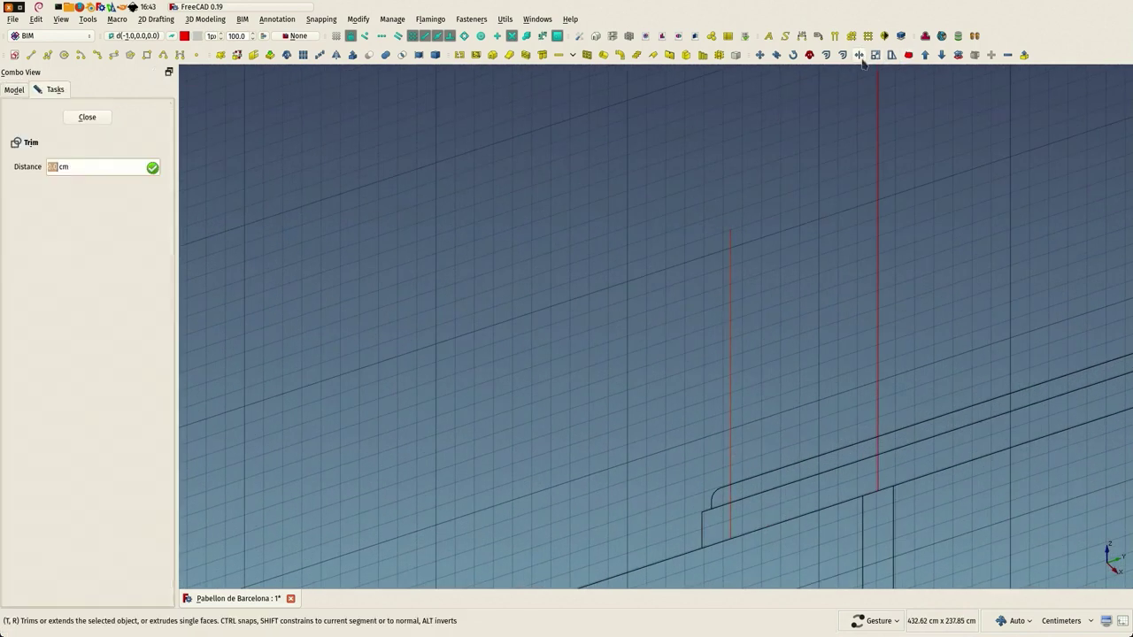
pyautogui.click(757, 482)
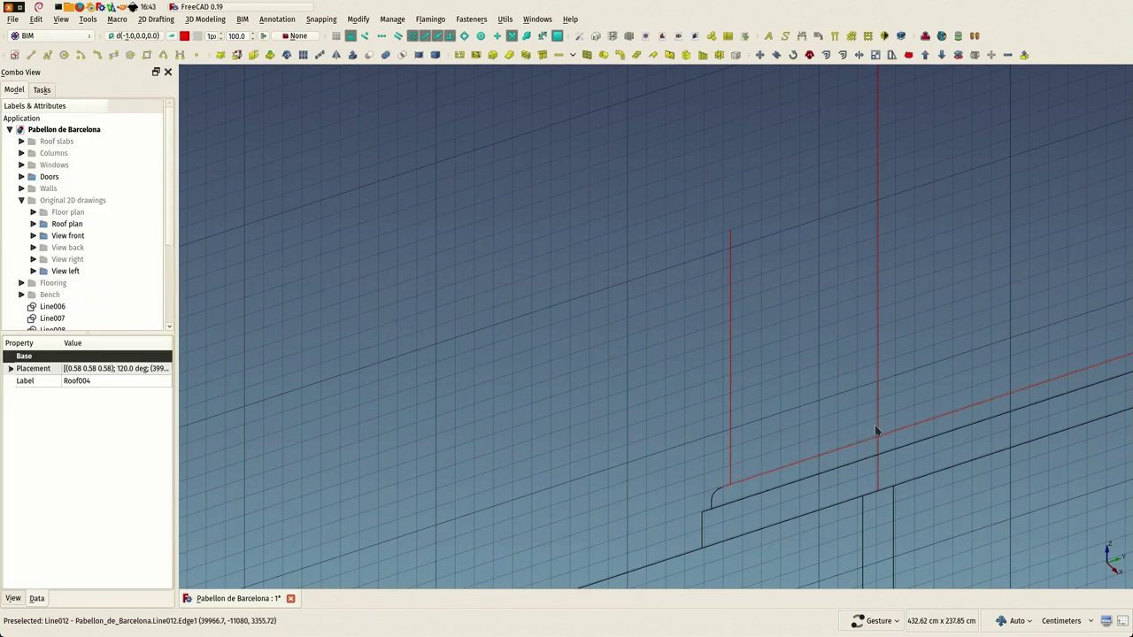
# Trim the left elevation's near drain vertical line so its lower end sits on the roof profile's middle line
pyautogui.click(877, 431)
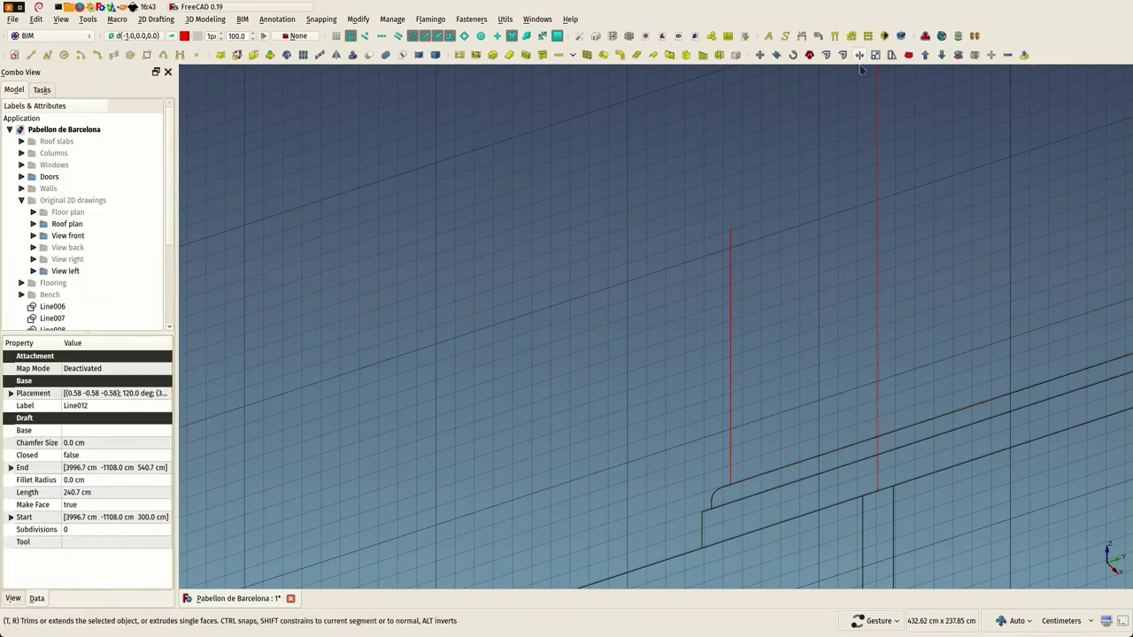
pyautogui.click(859, 54)
pyautogui.click(861, 460)
pyautogui.scroll(-4, 823, 409)
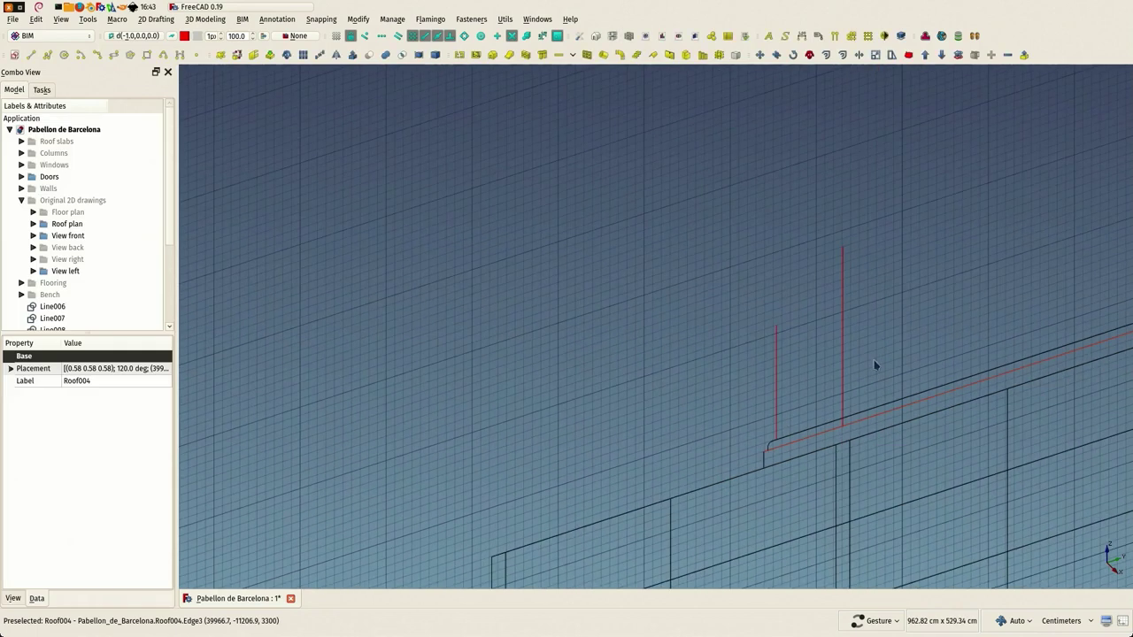
# Trim the left elevation's central ridge vertical line so its lower end sits on the roof profile's upper line
pyautogui.moveTo(965, 311); pyautogui.dragTo(410, 358, button='right')
pyautogui.scroll(1, 766, 283)
pyautogui.scroll(2, 763, 288)
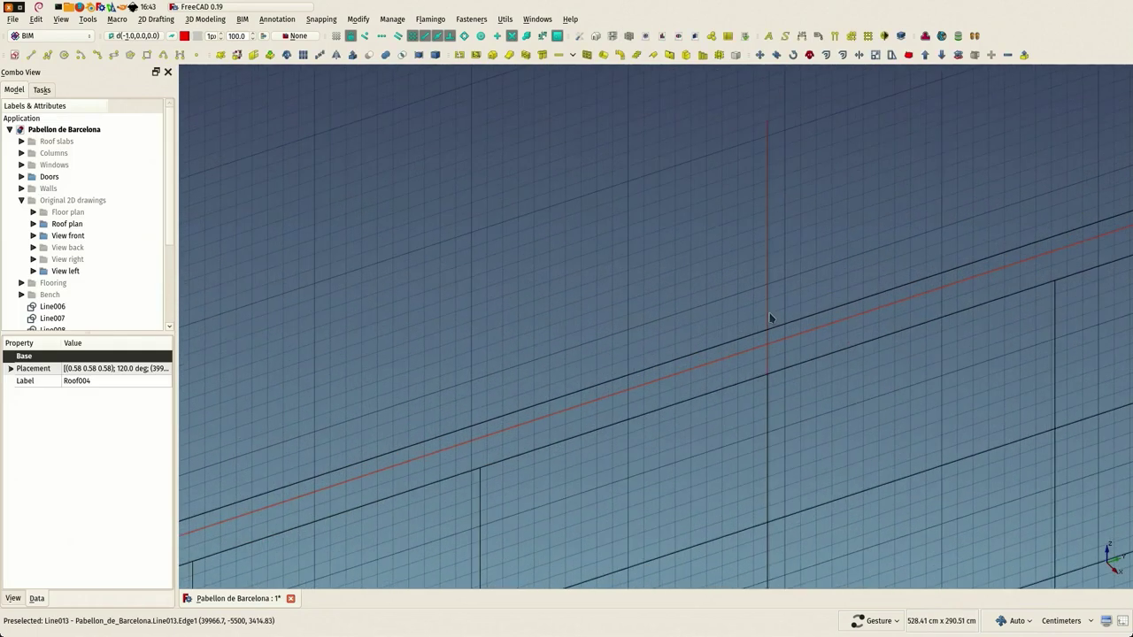
pyautogui.click(768, 317)
pyautogui.click(859, 56)
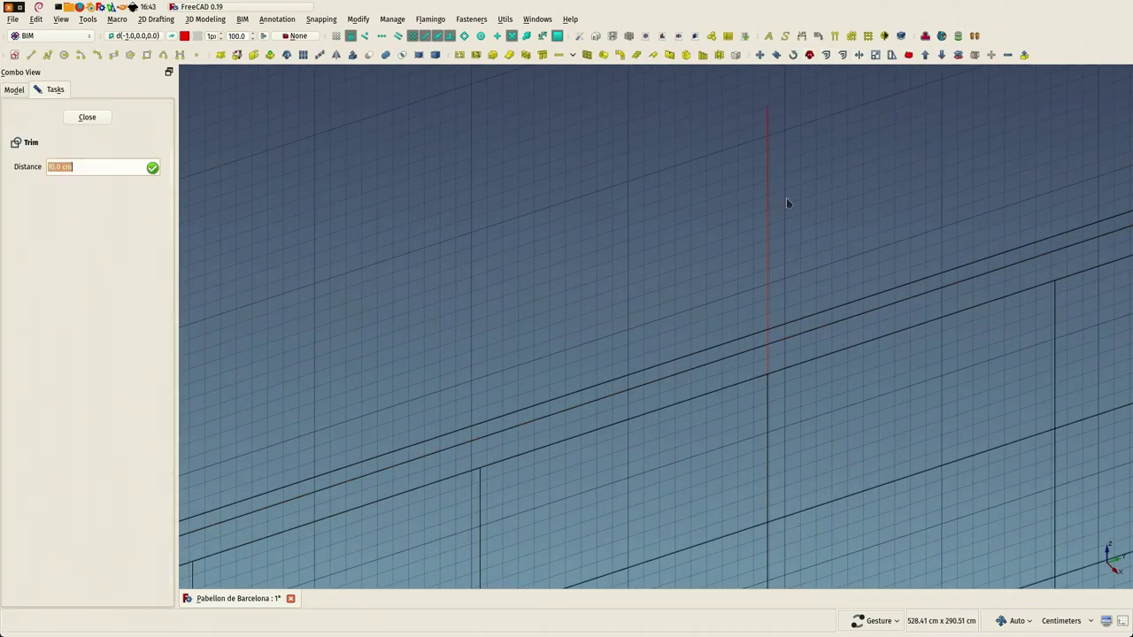
pyautogui.click(752, 338)
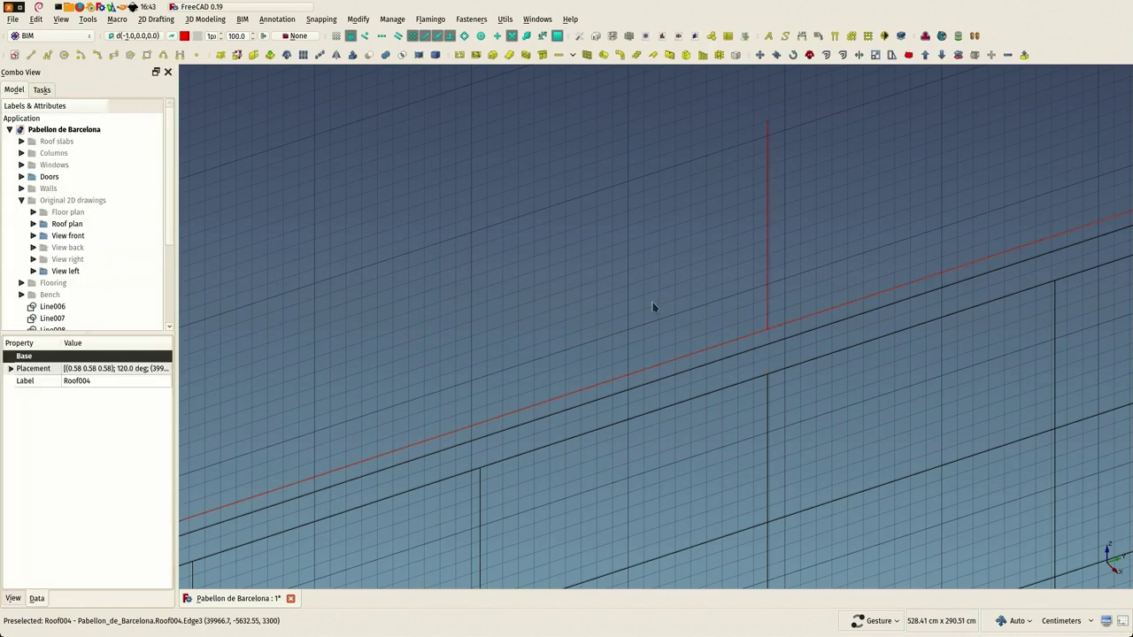
# Trim the left elevation's far drain vertical line so its lower end sits on the roof profile's middle line
pyautogui.scroll(-4, 652, 306)
pyautogui.moveTo(824, 235); pyautogui.dragTo(384, 340, button='right')
pyautogui.scroll(5, 674, 282)
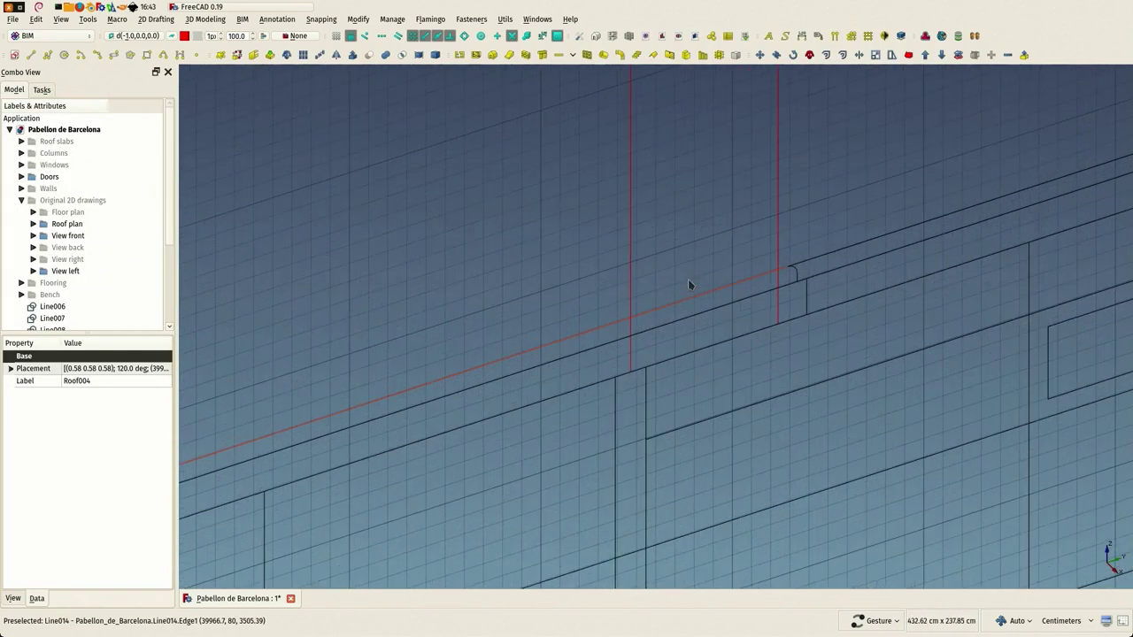
pyautogui.click(631, 303)
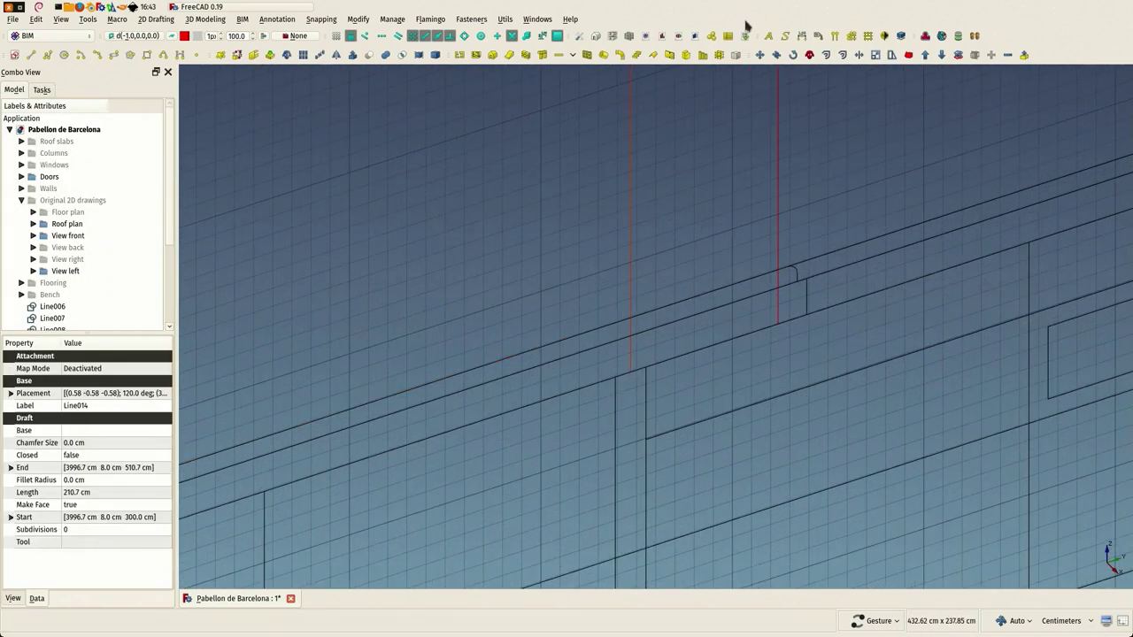
pyautogui.click(858, 55)
pyautogui.click(609, 344)
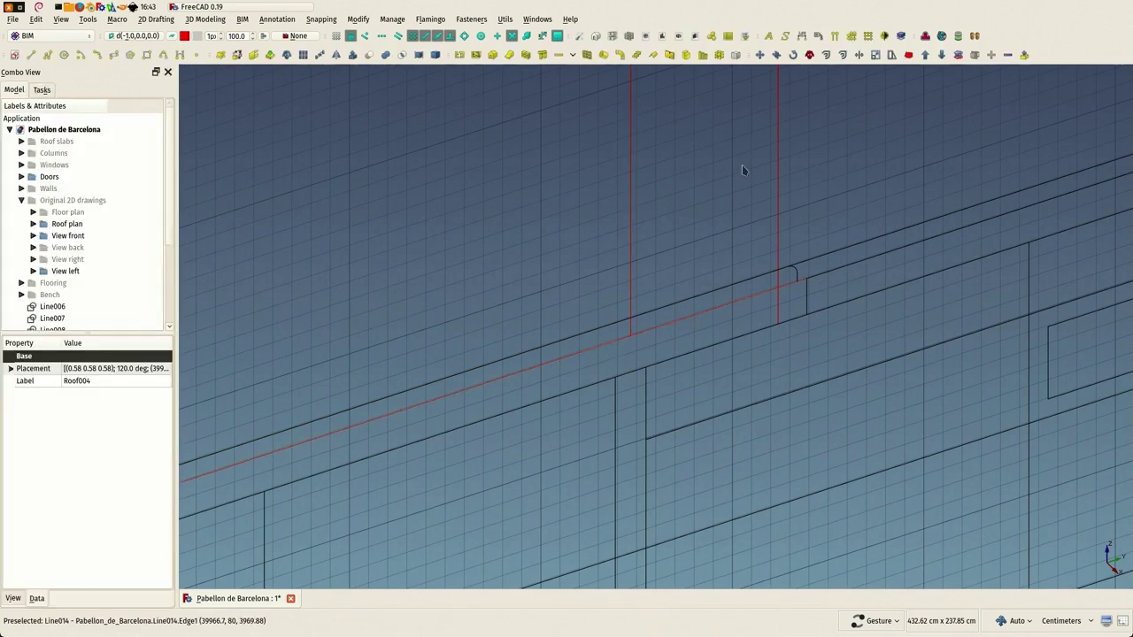
# Trim the left elevation's far inner corner vertical line so its lower end sits on the roof profile's upper line
pyautogui.click(779, 203)
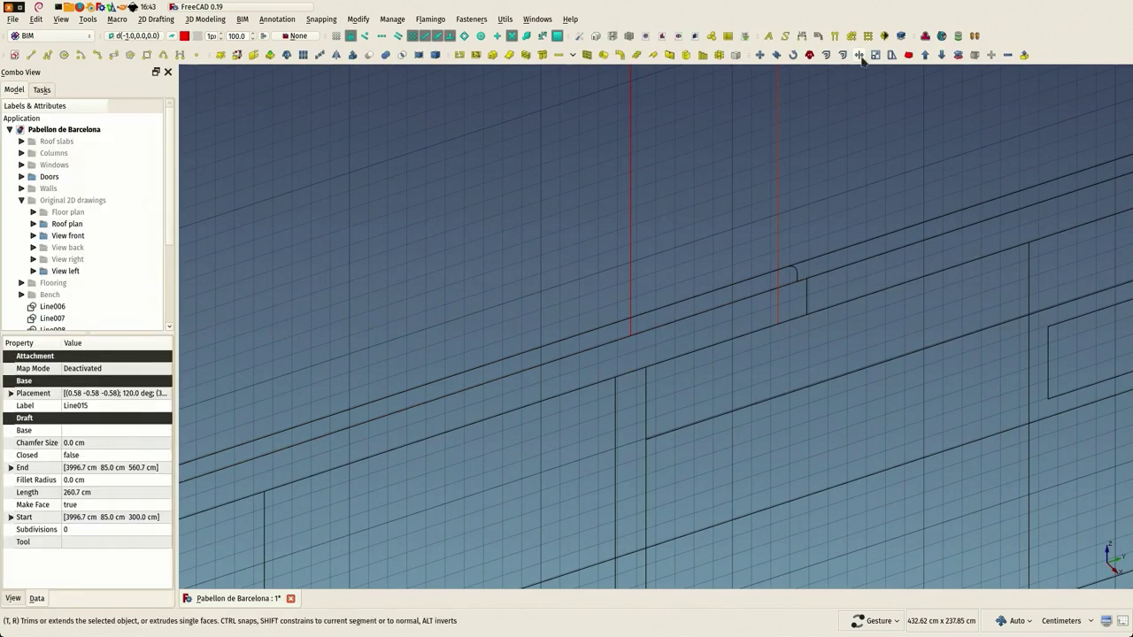
pyautogui.click(859, 55)
pyautogui.click(759, 274)
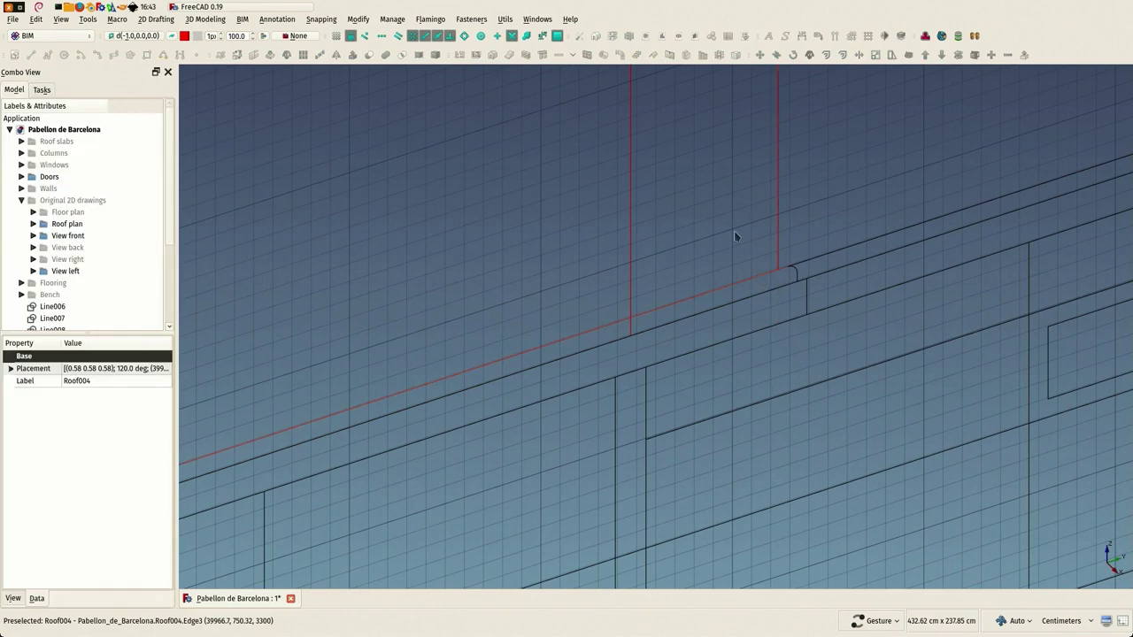
pyautogui.click(735, 225)
# Try to draw a closed triangular wire on the left elevation through the near corner, near drain and central ridge lines' lower ends
pyautogui.scroll(-5, 735, 225)
pyautogui.scroll(5, 366, 362)
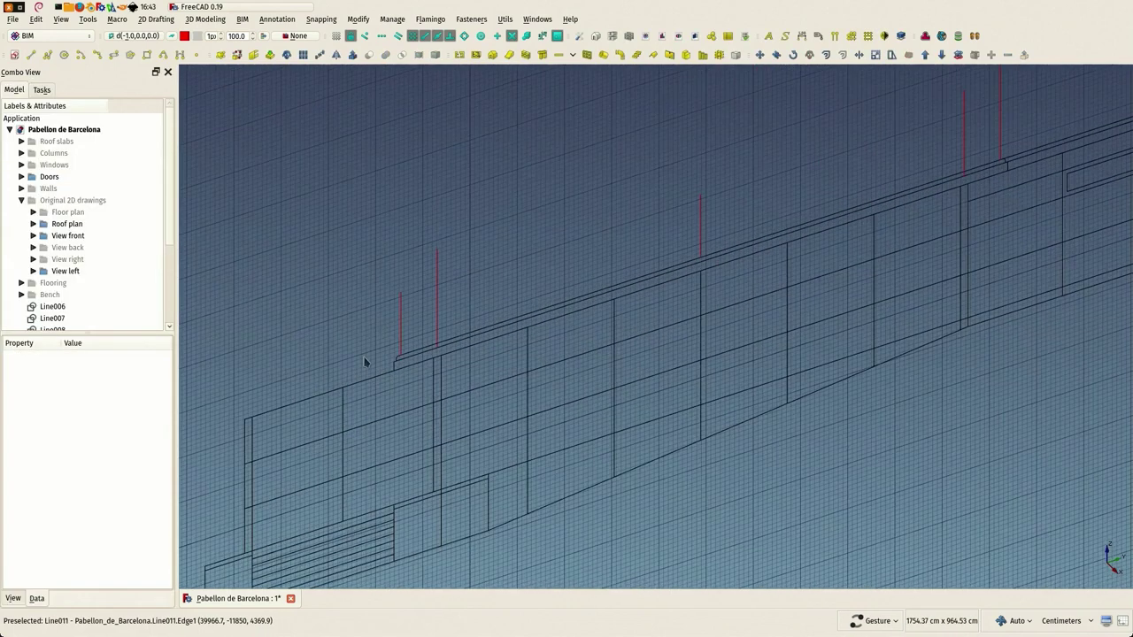
pyautogui.click(47, 55)
pyautogui.click(413, 349)
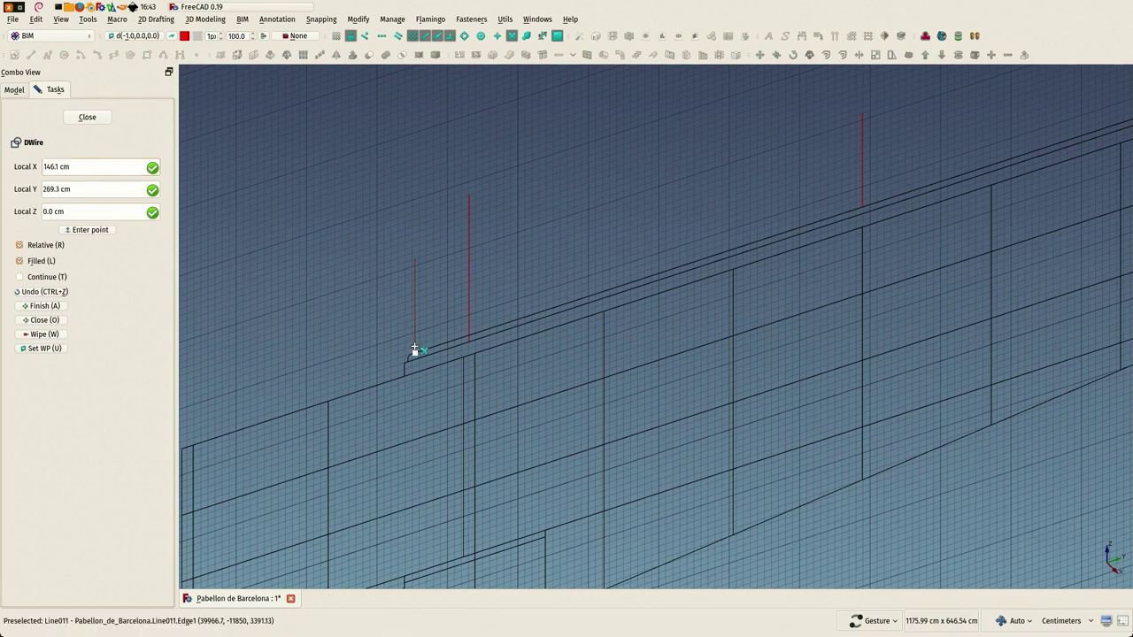
pyautogui.scroll(4, 456, 331)
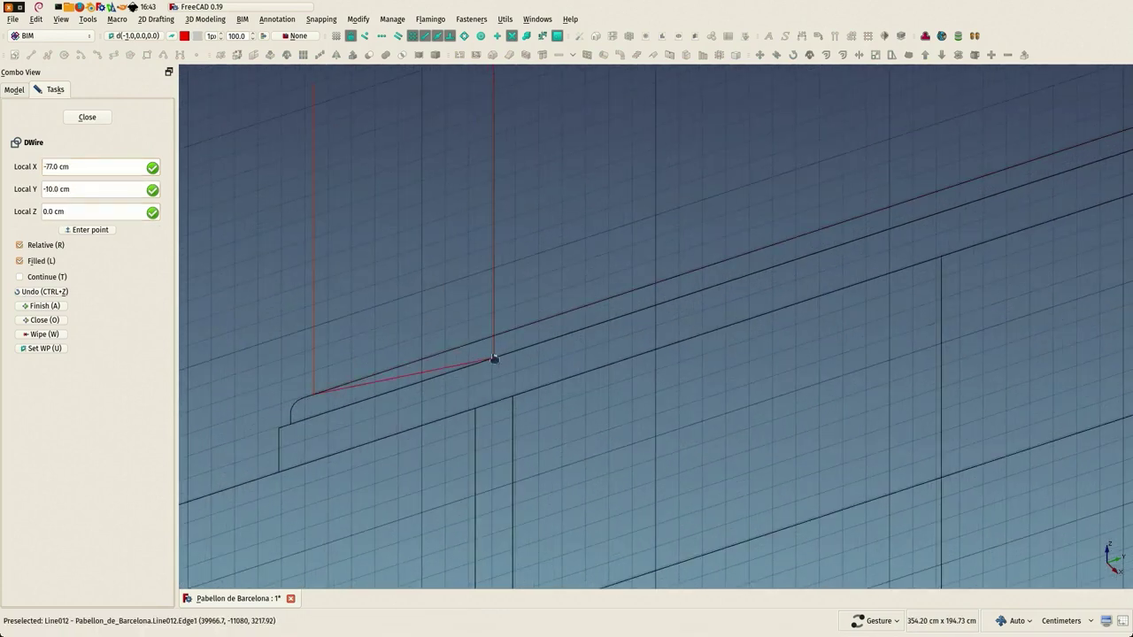
pyautogui.click(494, 358)
pyautogui.scroll(-4, 492, 356)
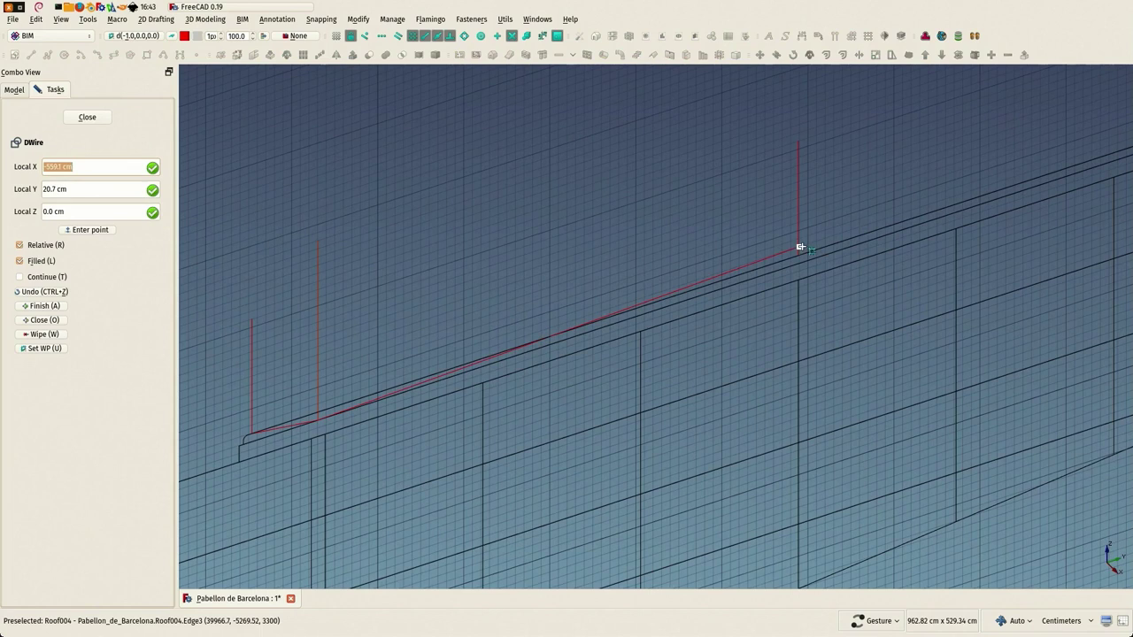
pyautogui.click(798, 255)
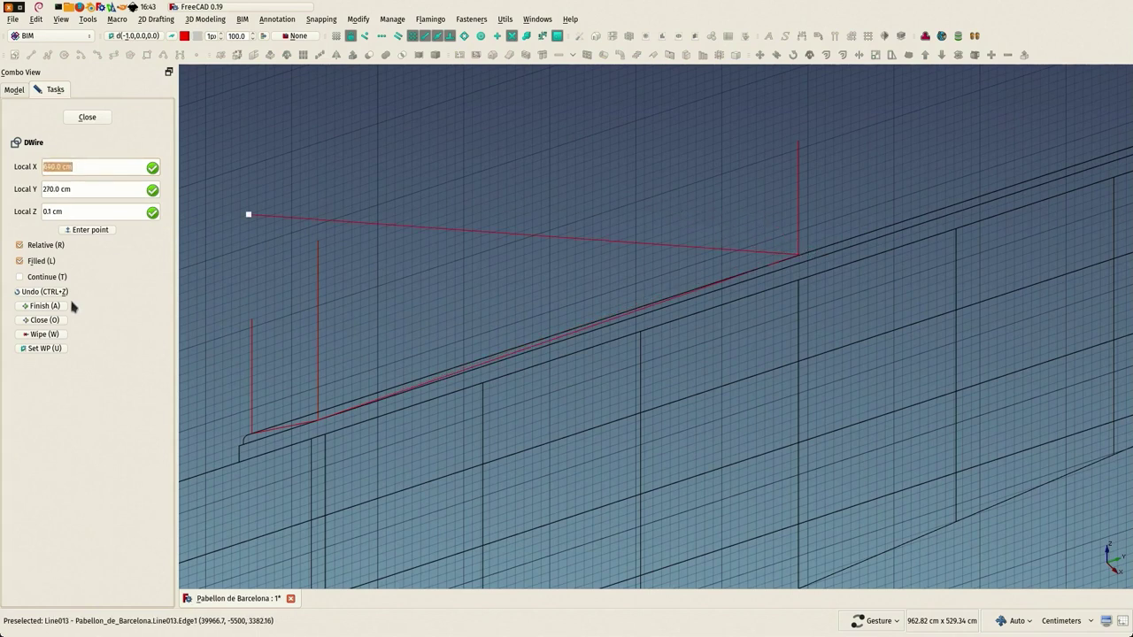
pyautogui.click(43, 320)
# Try to move the triangular wire's misplaced ridge vertex onto the lower end of the central ridge vertical line
pyautogui.scroll(5, 814, 262)
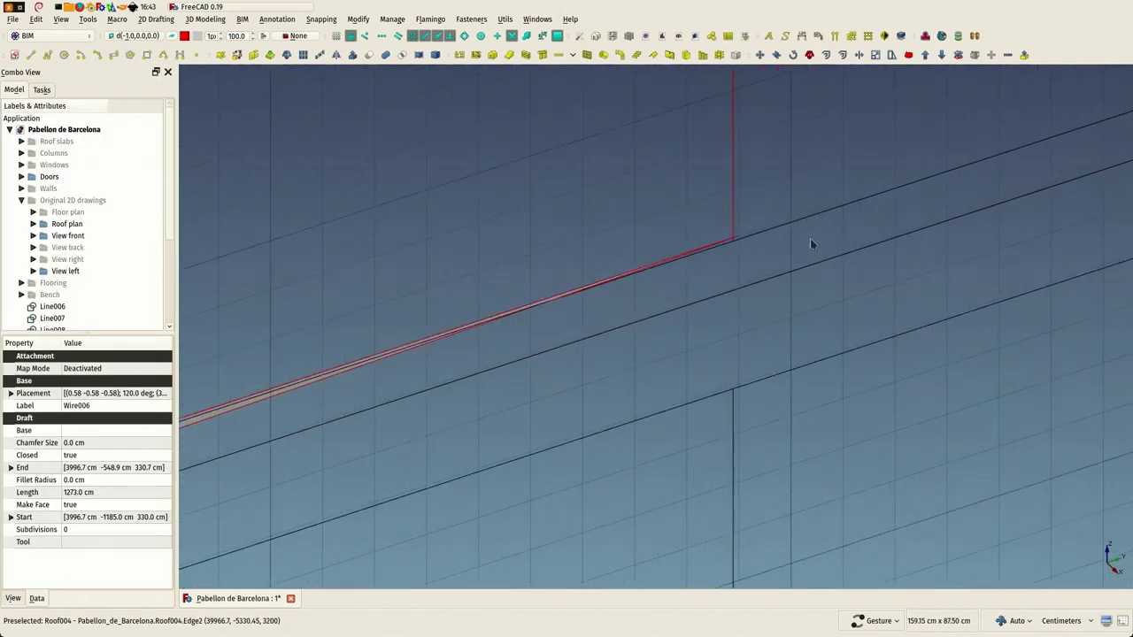
pyautogui.scroll(3, 690, 242)
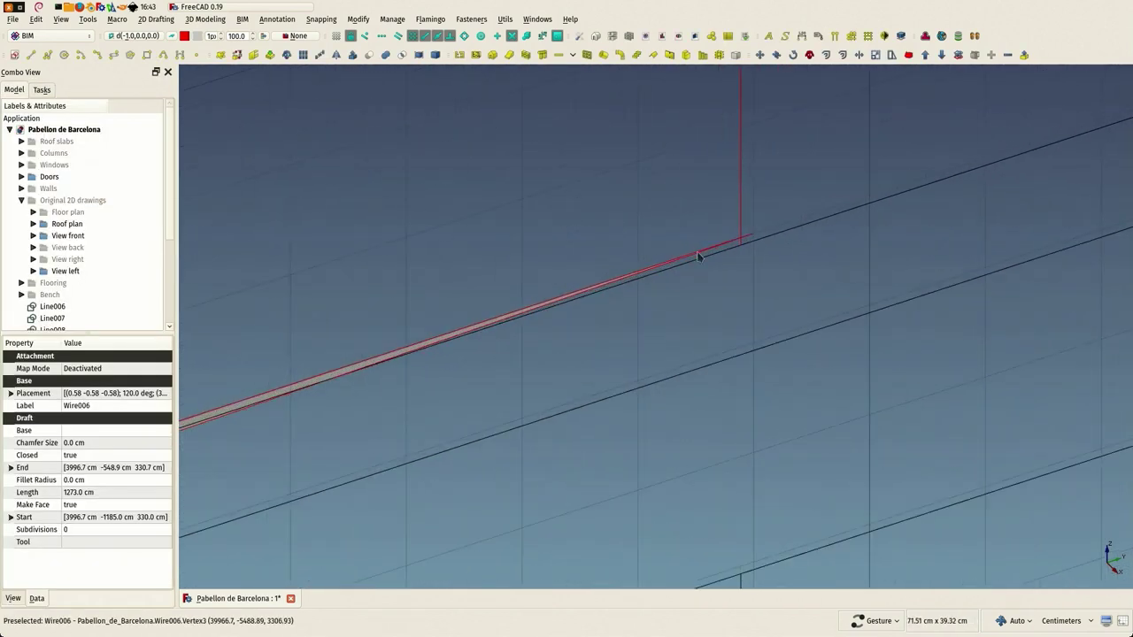
pyautogui.click(368, 365)
pyautogui.scroll(3, 752, 248)
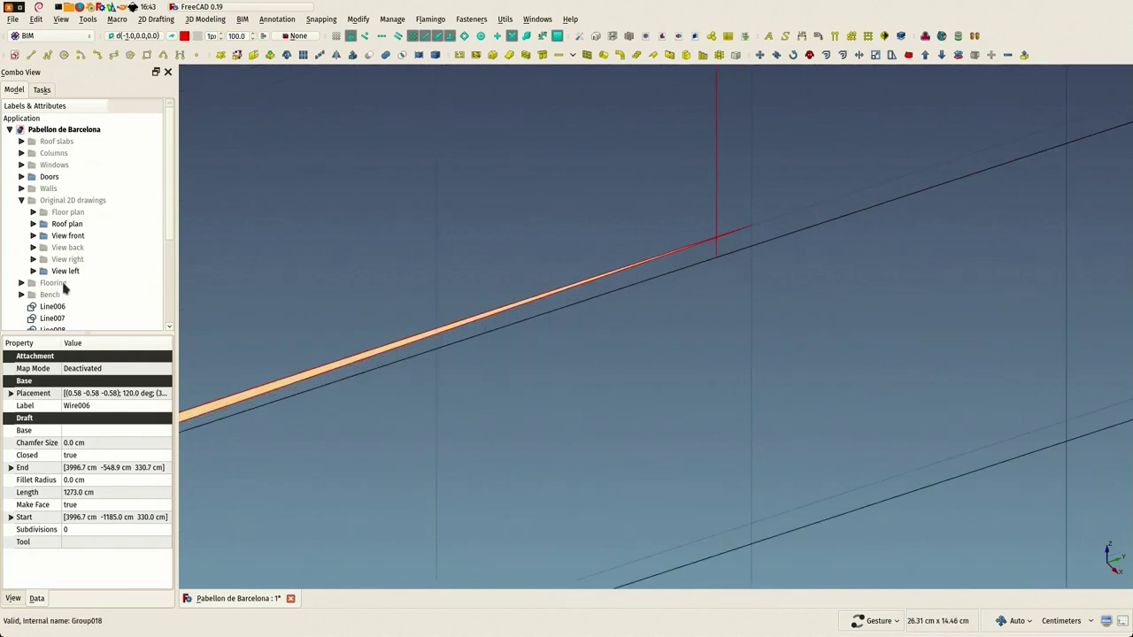
pyautogui.scroll(-4, 69, 266)
pyautogui.doubleClick(35, 320)
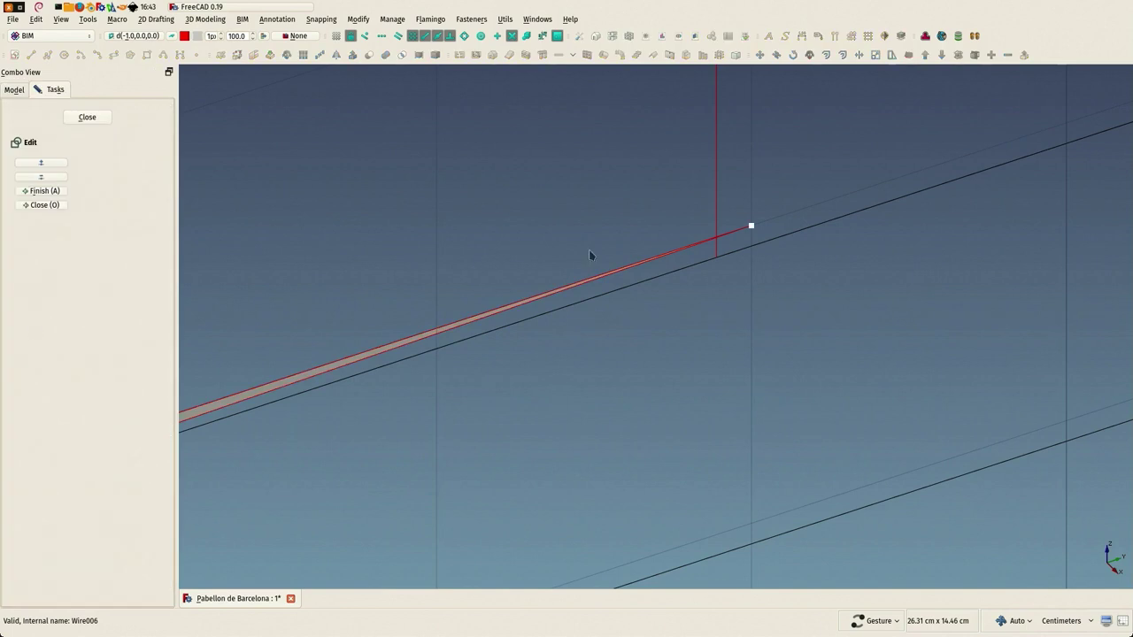
pyautogui.click(750, 229)
pyautogui.click(714, 242)
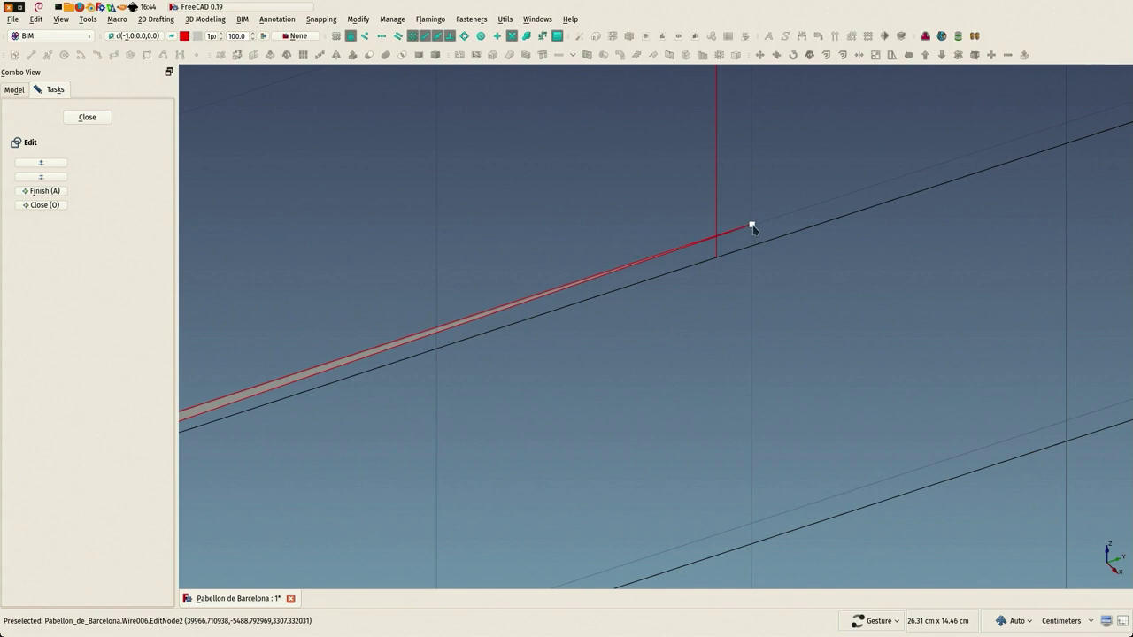
pyautogui.click(31, 192)
# Delete the misaligned triangular roof wire from the left elevation
pyautogui.scroll(-7, 592, 169)
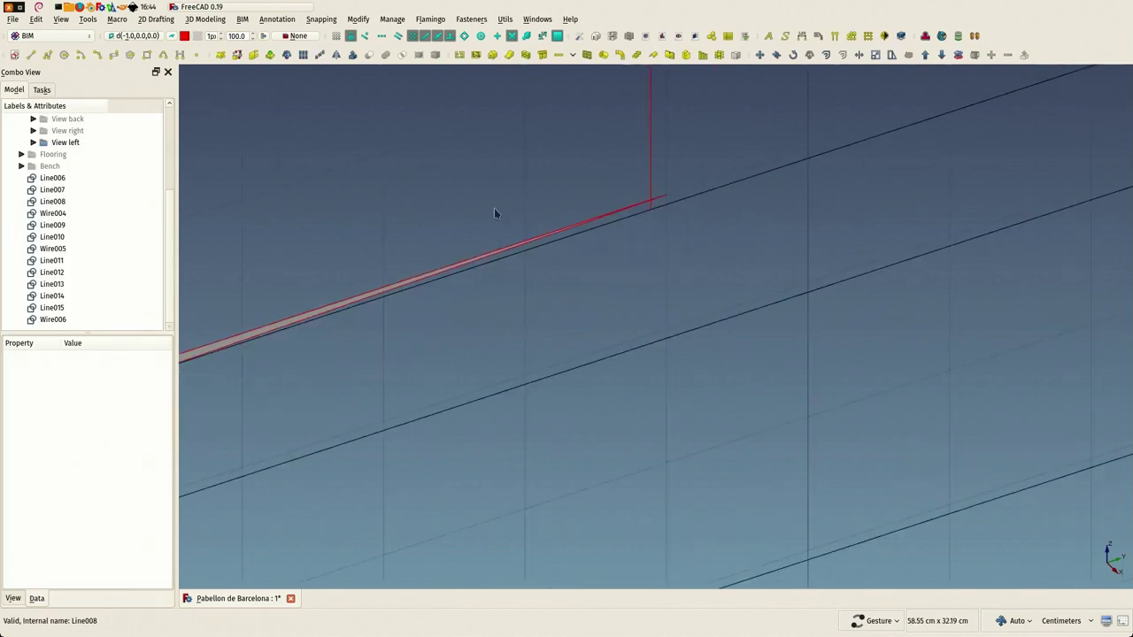
pyautogui.scroll(6, 338, 284)
pyautogui.click(382, 283)
pyautogui.click(518, 195)
# Draw a closed, filled wire on the left elevation connecting the lower ends of the near corner, near drain and central ridge lines
pyautogui.scroll(-15, 522, 199)
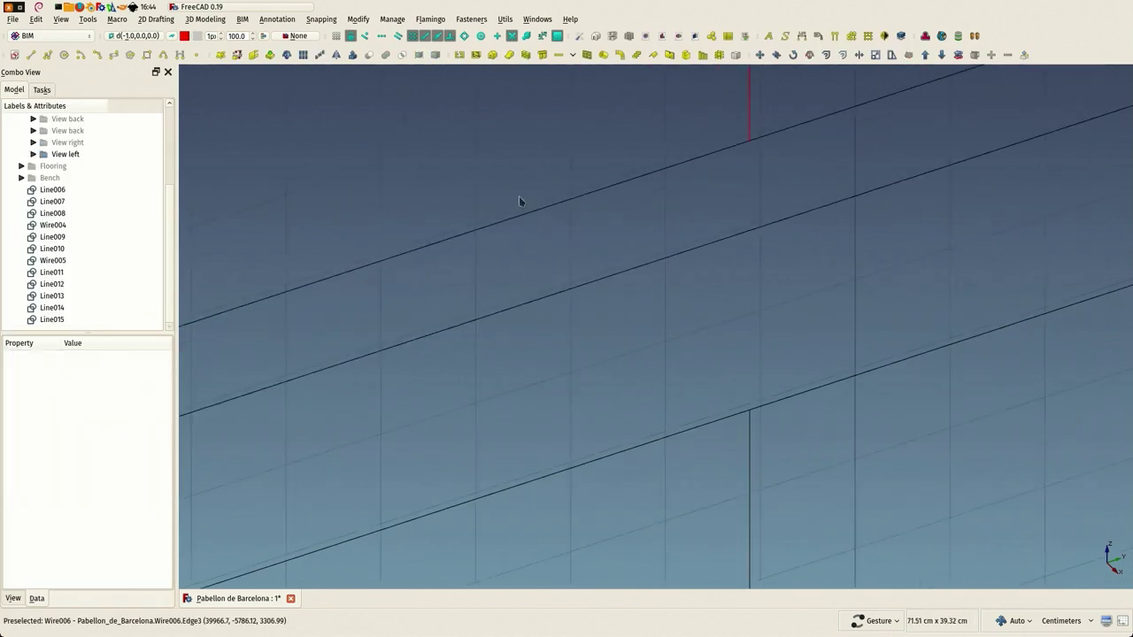
pyautogui.scroll(5, 466, 310)
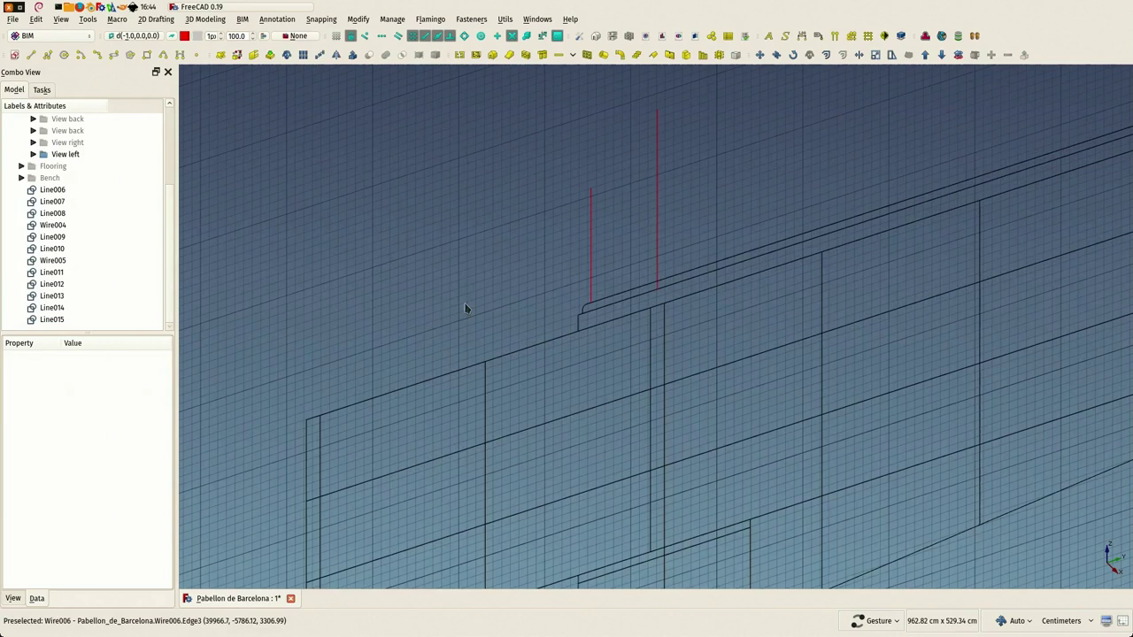
pyautogui.click(47, 54)
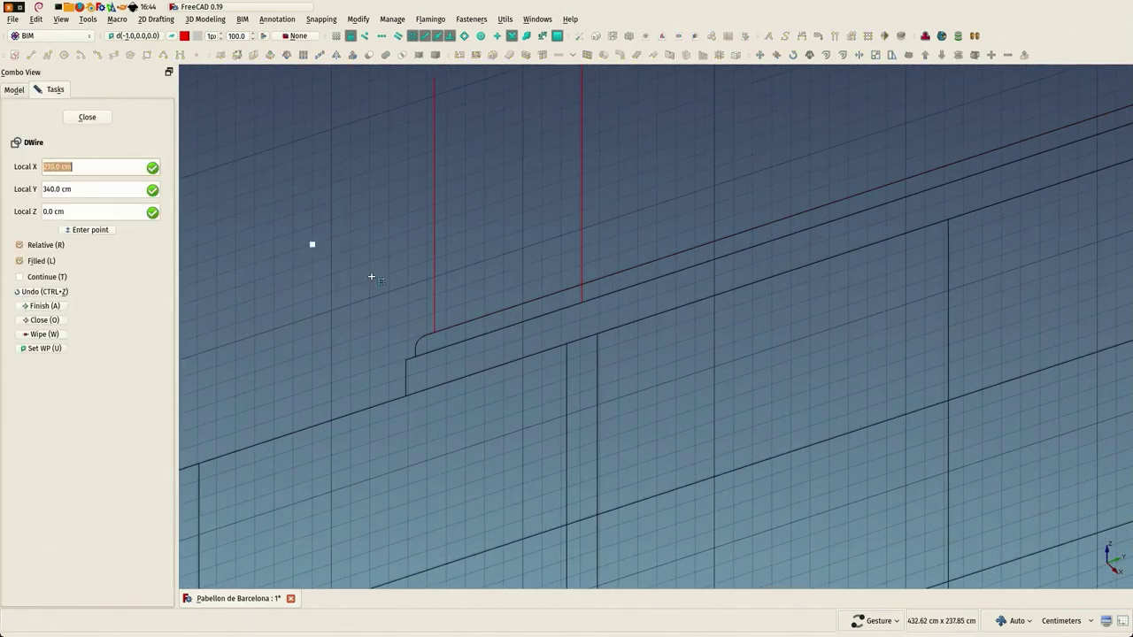
pyautogui.click(432, 316)
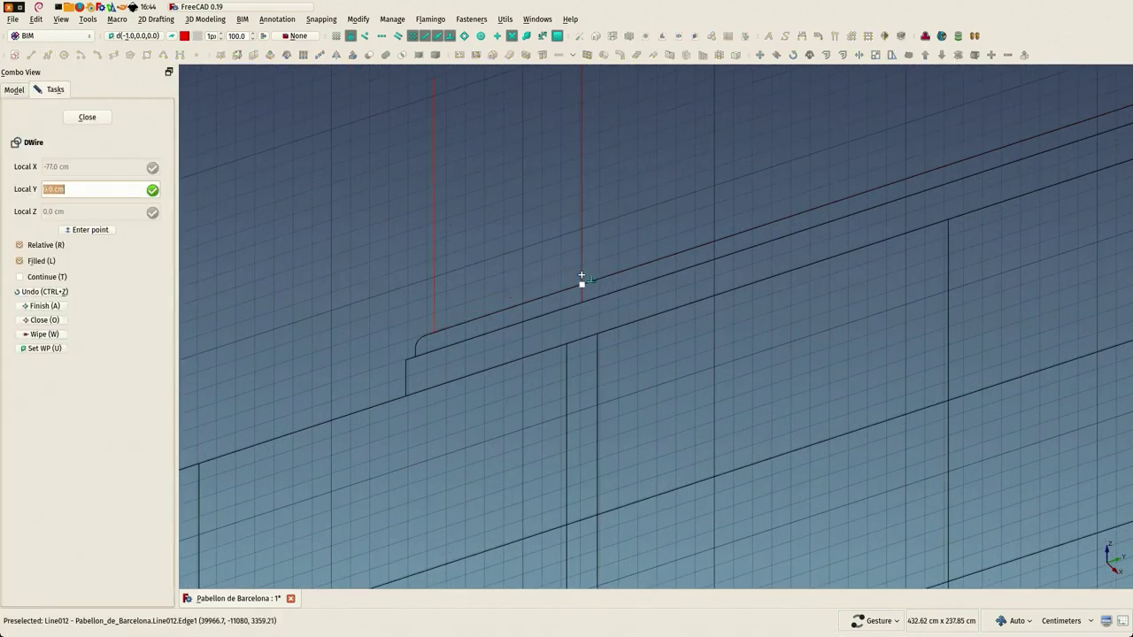
pyautogui.scroll(1, 581, 302)
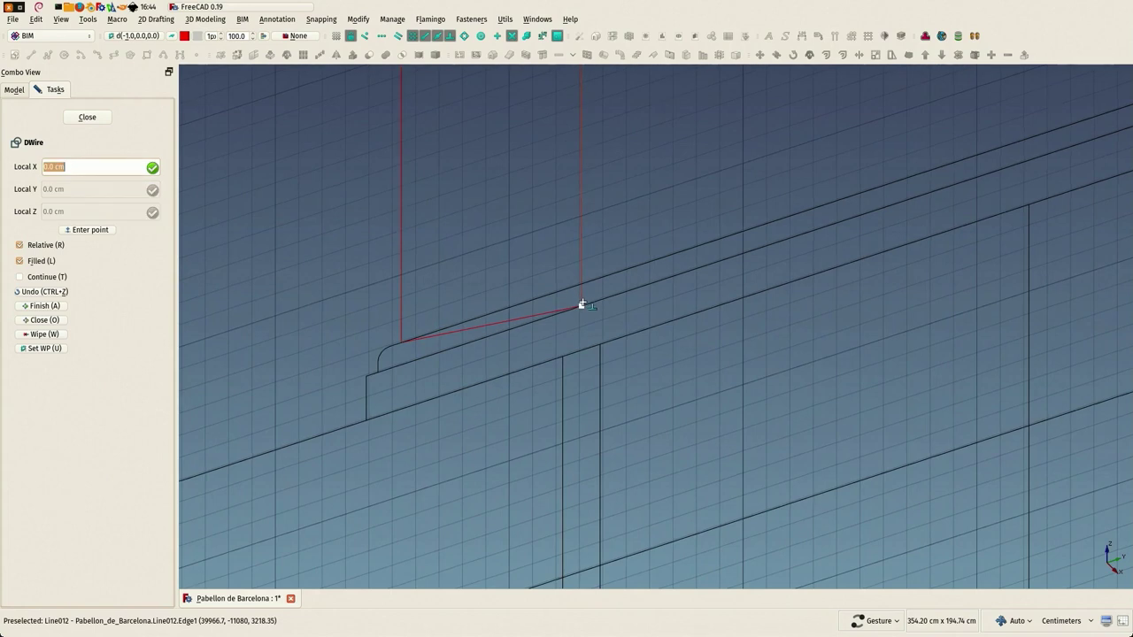
pyautogui.scroll(-4, 582, 304)
pyautogui.scroll(2, 876, 208)
pyautogui.scroll(3, 918, 201)
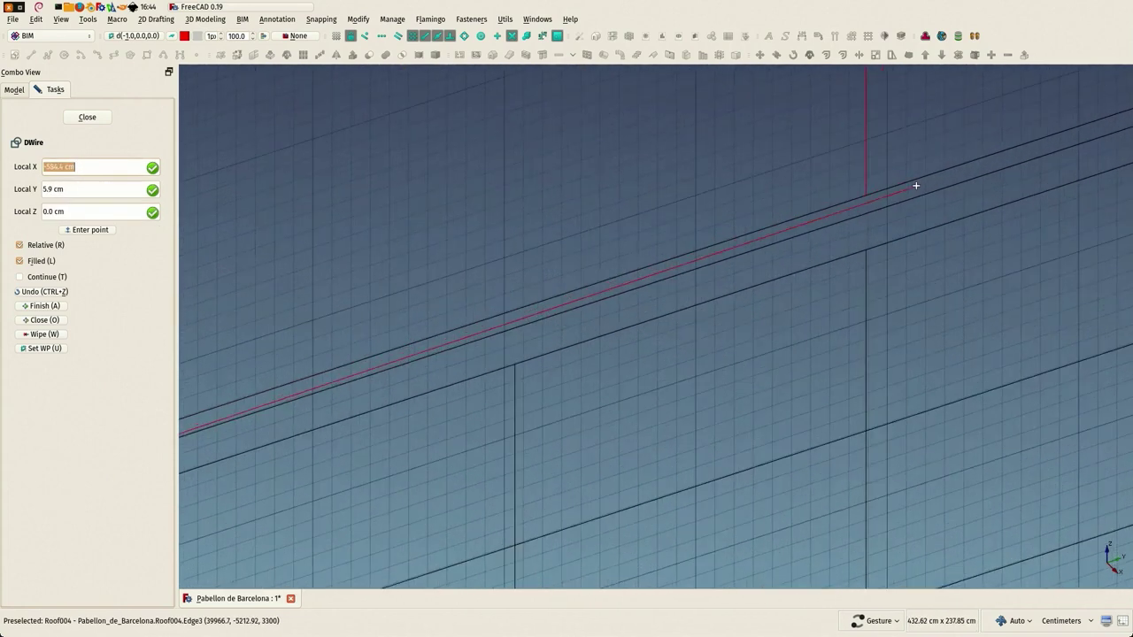
pyautogui.scroll(4, 834, 187)
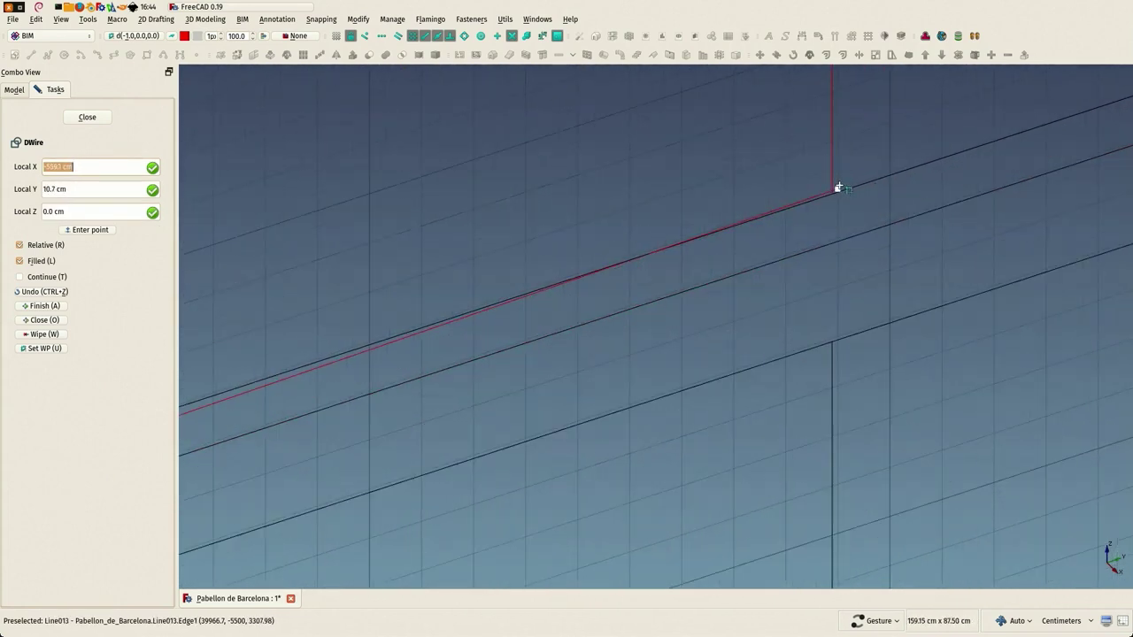
pyautogui.click(826, 198)
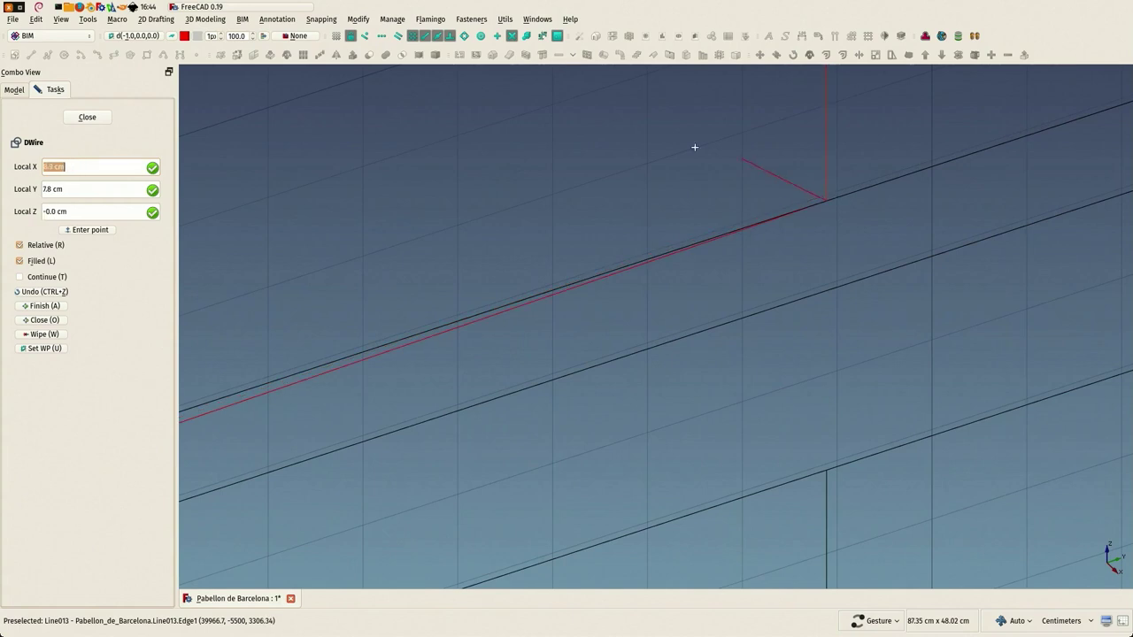
pyautogui.click(43, 320)
# Draw a closed, filled wire on the left elevation connecting the lower ends of the central ridge, far drain and far inner corner lines
pyautogui.scroll(-5, 346, 243)
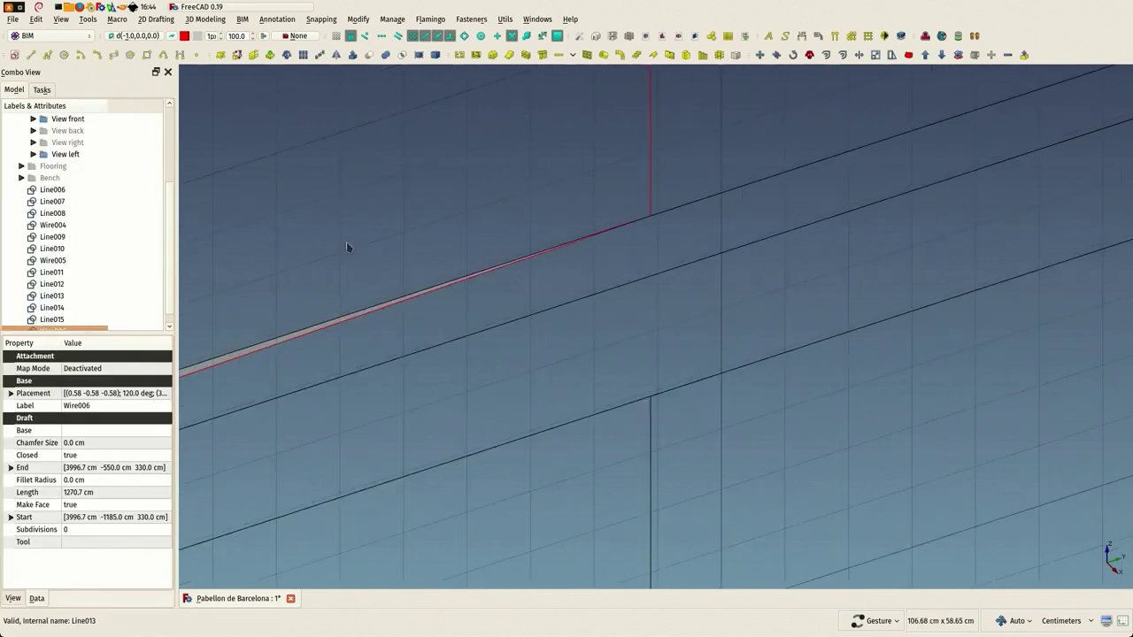
pyautogui.scroll(4, 625, 163)
pyautogui.click(47, 55)
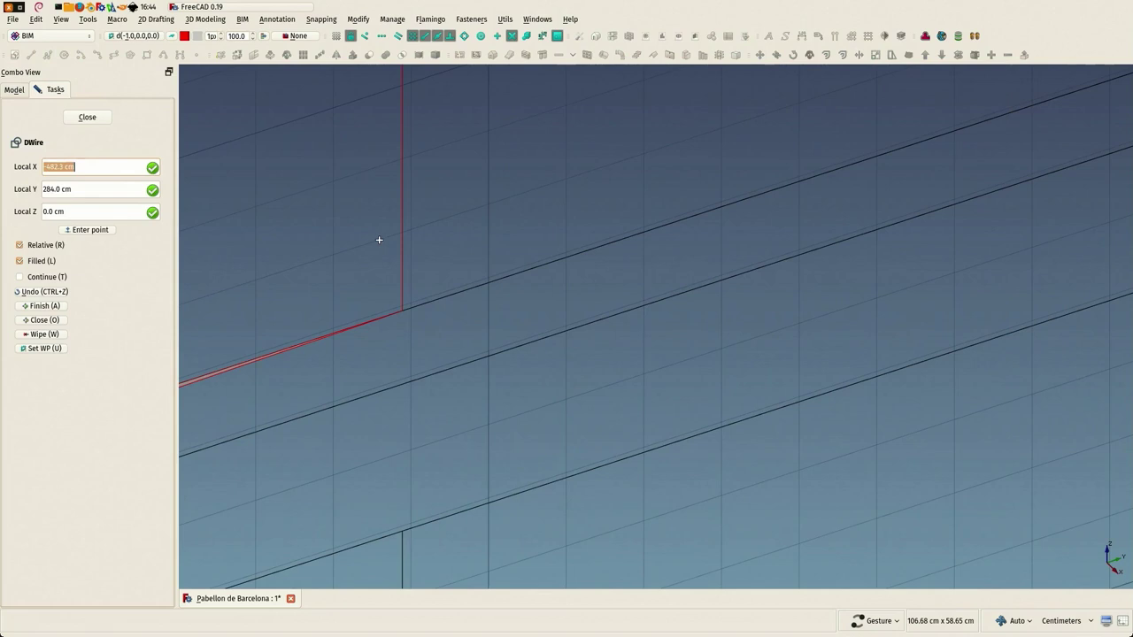
pyautogui.click(405, 282)
pyautogui.scroll(-3, 323, 256)
pyautogui.scroll(-5, 323, 256)
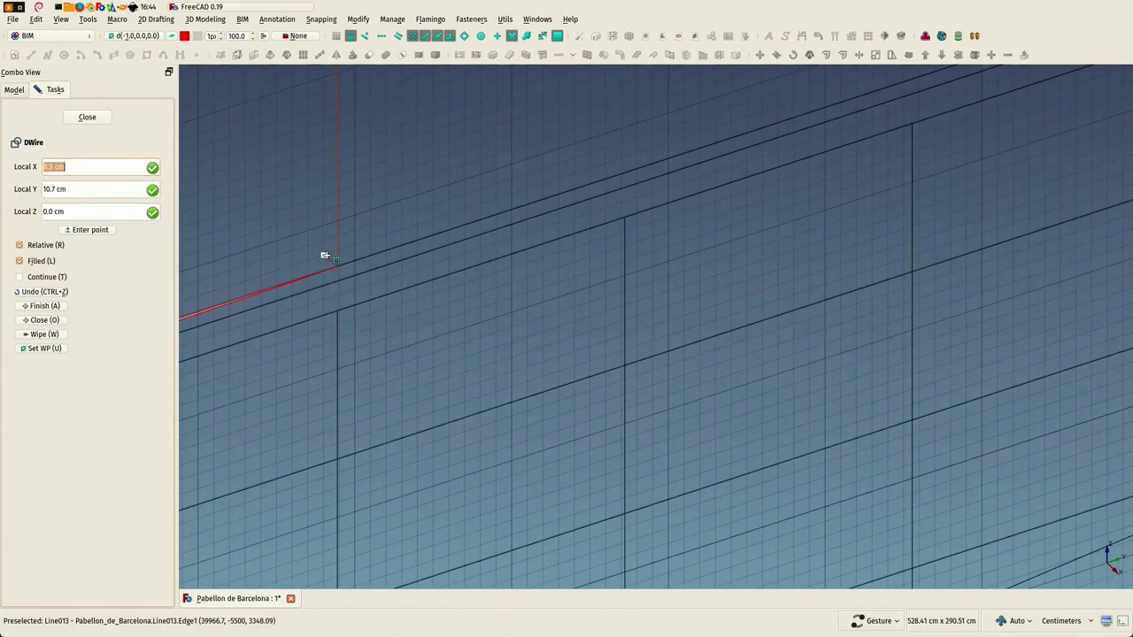
pyautogui.scroll(3, 584, 151)
pyautogui.scroll(4, 600, 177)
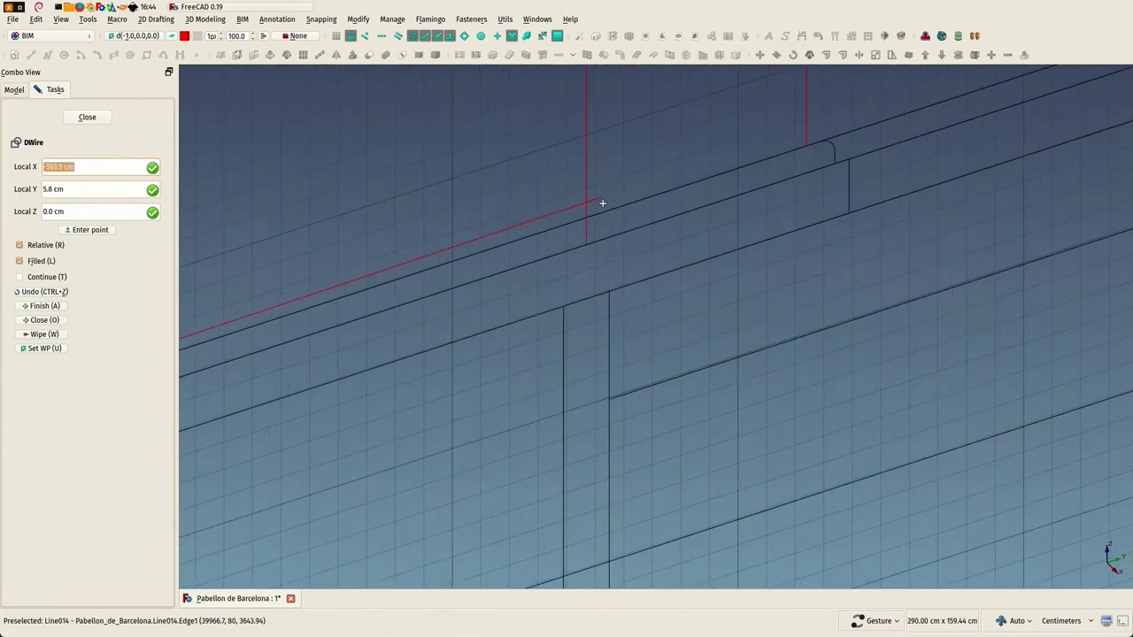
pyautogui.click(586, 244)
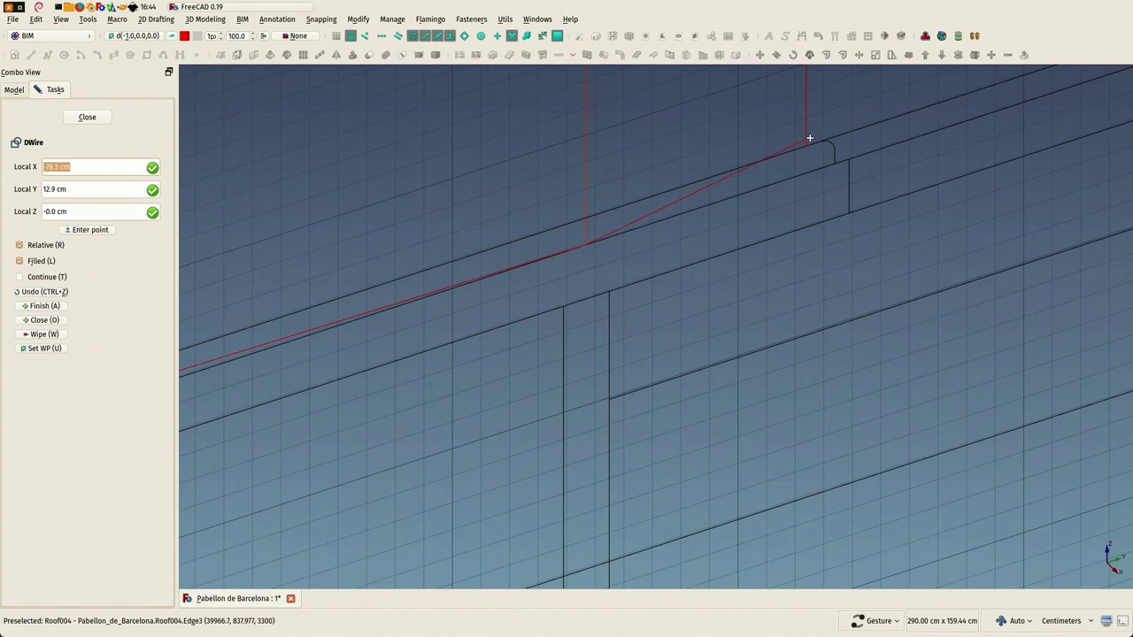
pyautogui.click(807, 141)
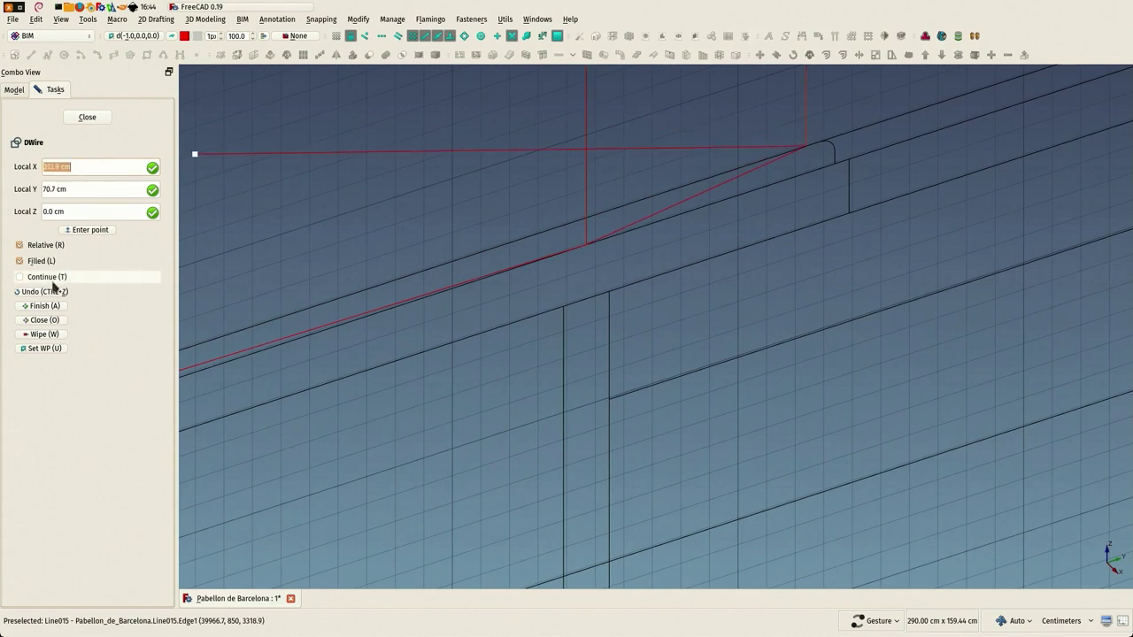
pyautogui.click(40, 320)
pyautogui.scroll(-10, 633, 146)
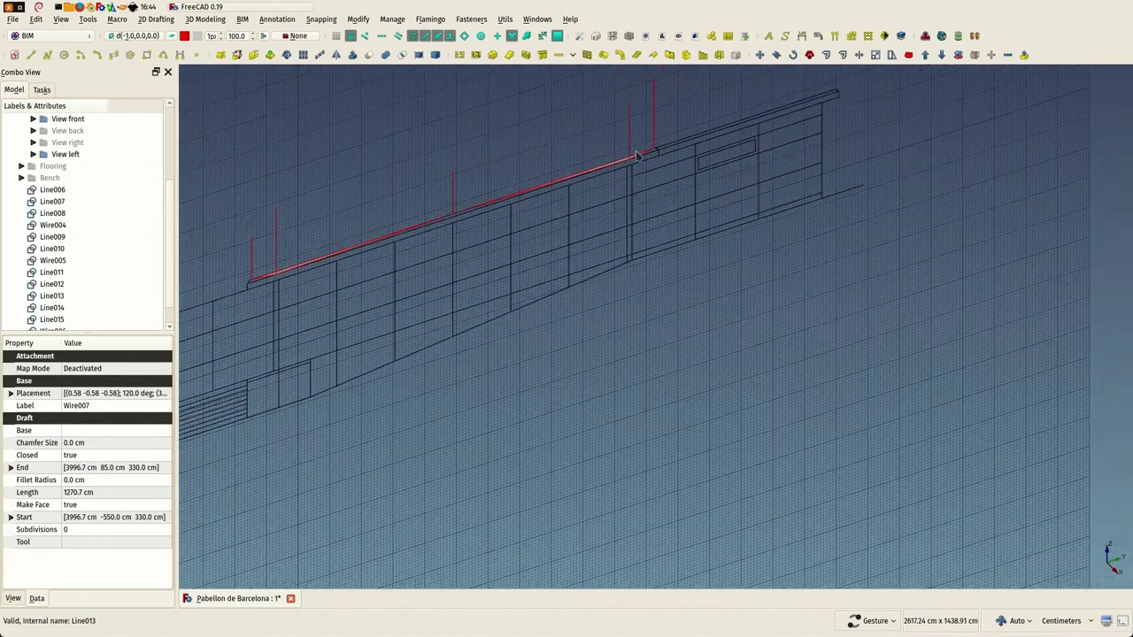
pyautogui.scroll(-5, 636, 155)
pyautogui.moveTo(400, 178); pyautogui.dragTo(443, 184)
pyautogui.moveTo(429, 185); pyautogui.dragTo(807, 292, button='right')
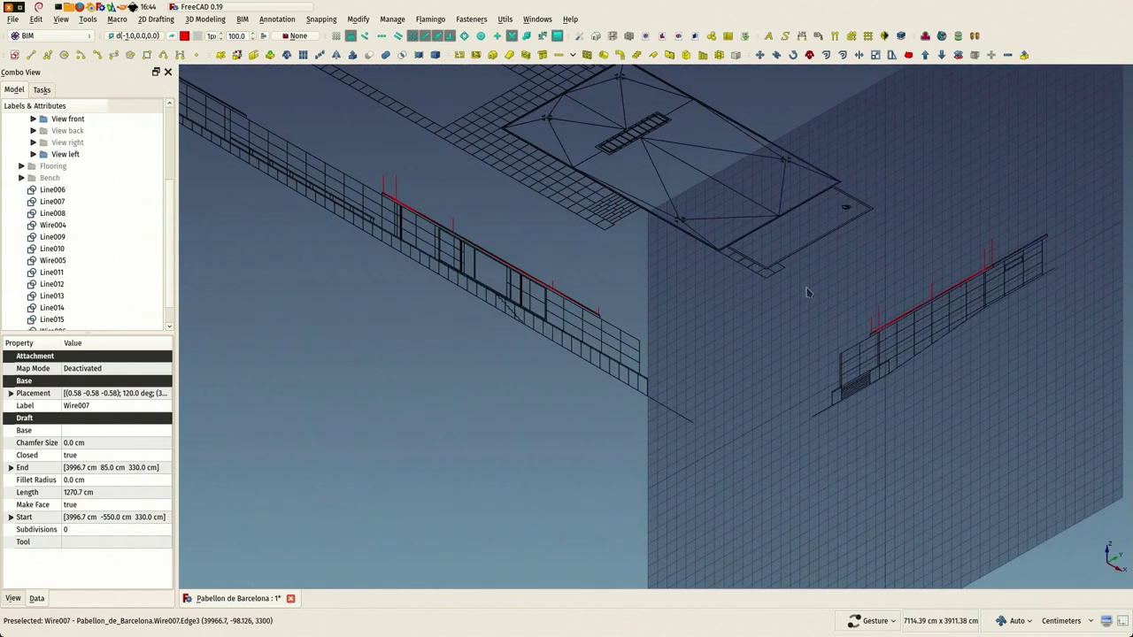
# Create structures from the two closed roof wires on the front elevation, Wire004 and Wire005
pyautogui.scroll(-1, 62, 239)
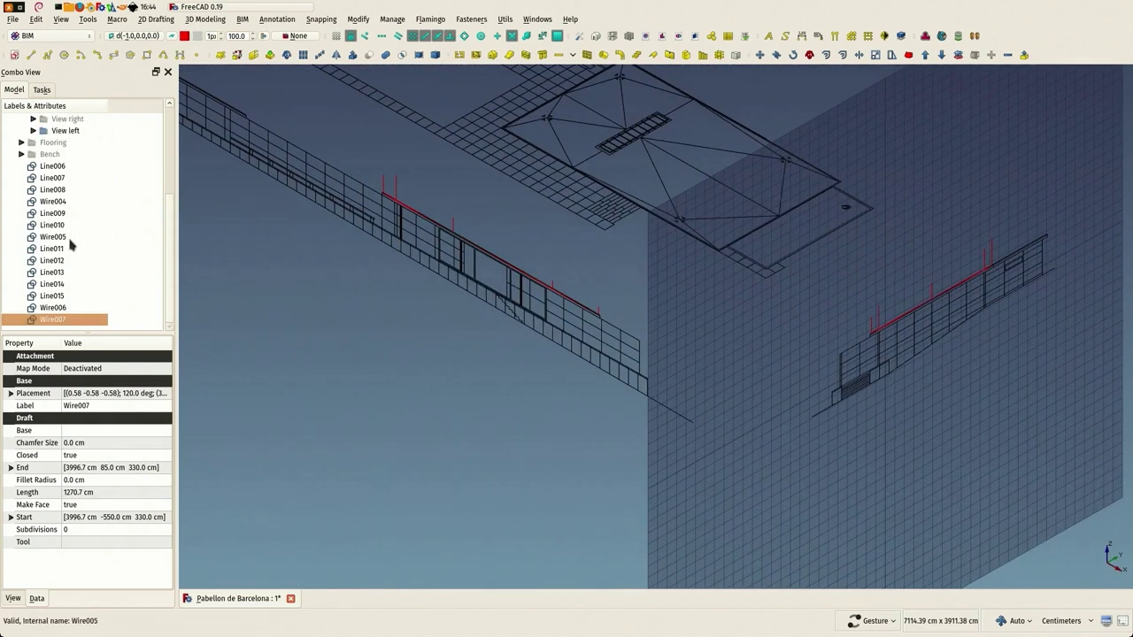
pyautogui.click(53, 239)
pyautogui.keyDown('ctrl'); pyautogui.click(52, 202); pyautogui.keyUp('ctrl')
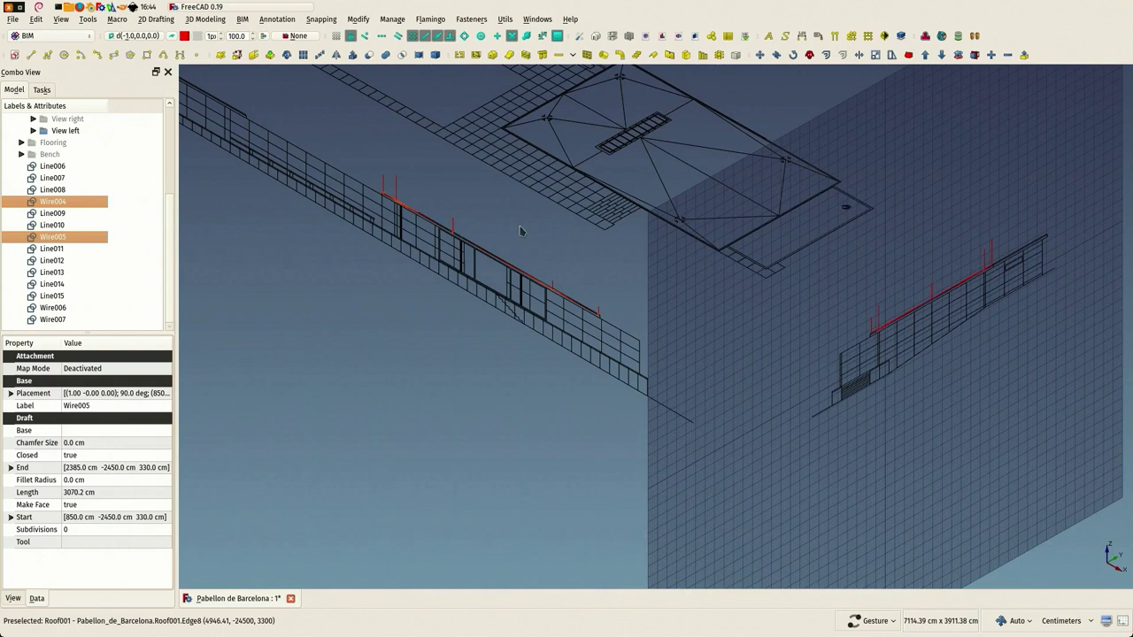
pyautogui.click(542, 55)
# Set the extrusion normal's y component to 1 for both front-elevation roof structures
pyautogui.click(49, 308)
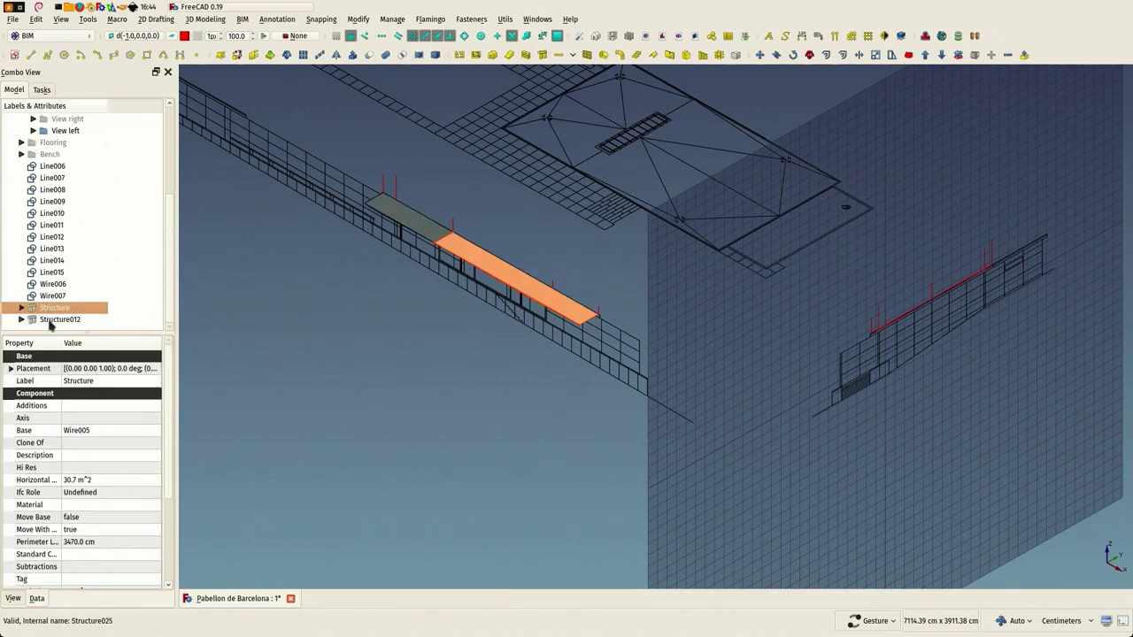
pyautogui.keyDown('ctrl'); pyautogui.click(49, 320); pyautogui.keyUp('ctrl')
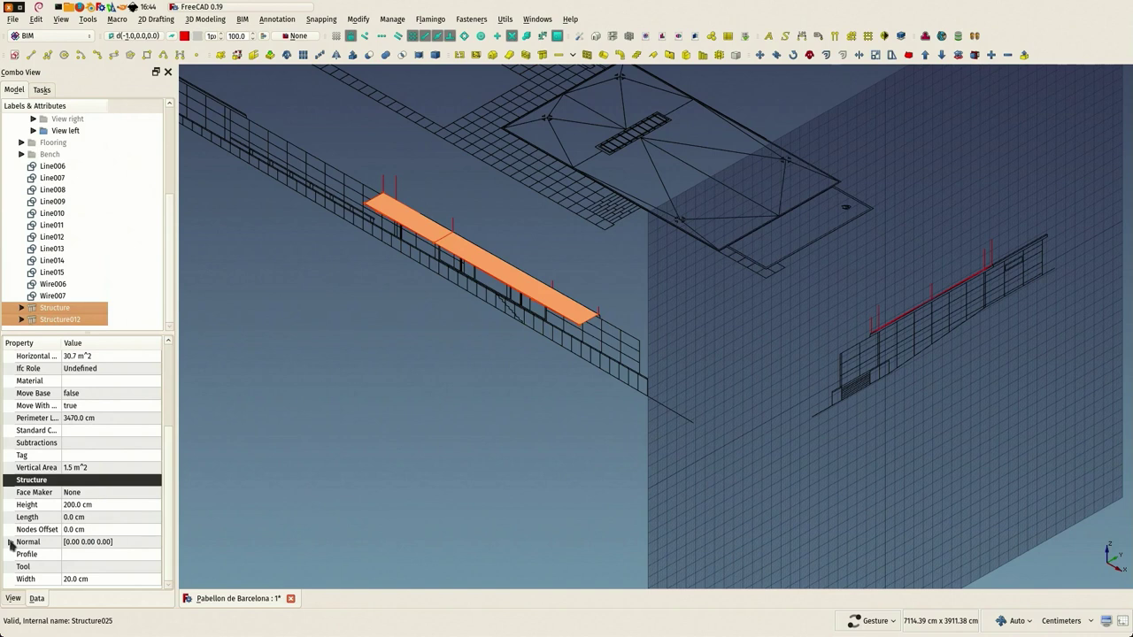
pyautogui.click(11, 542)
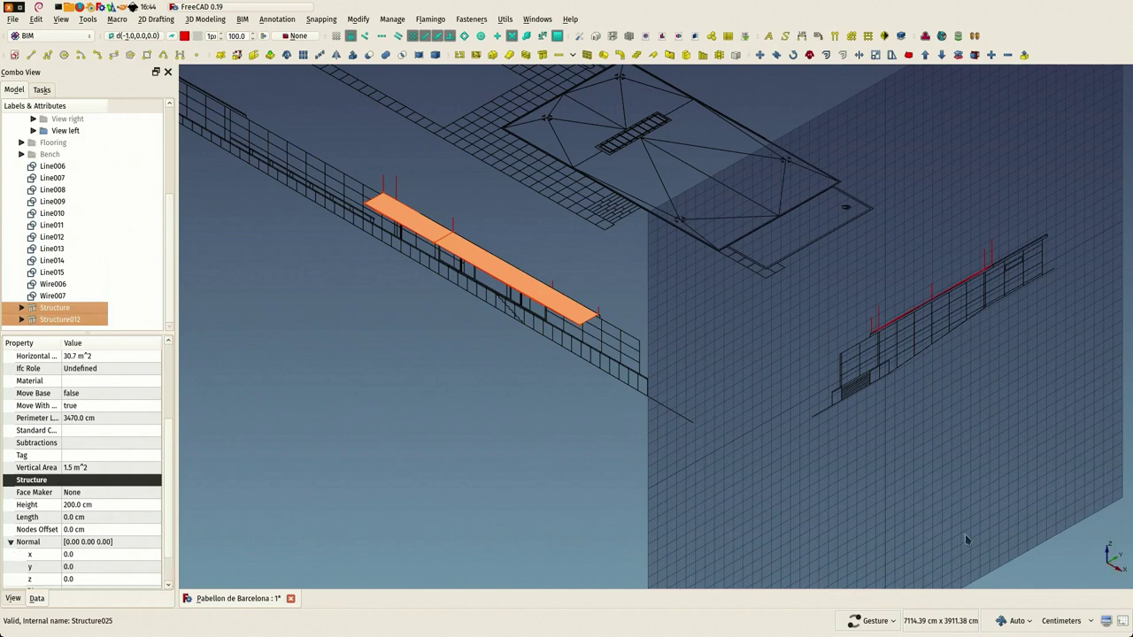
pyautogui.click(76, 567)
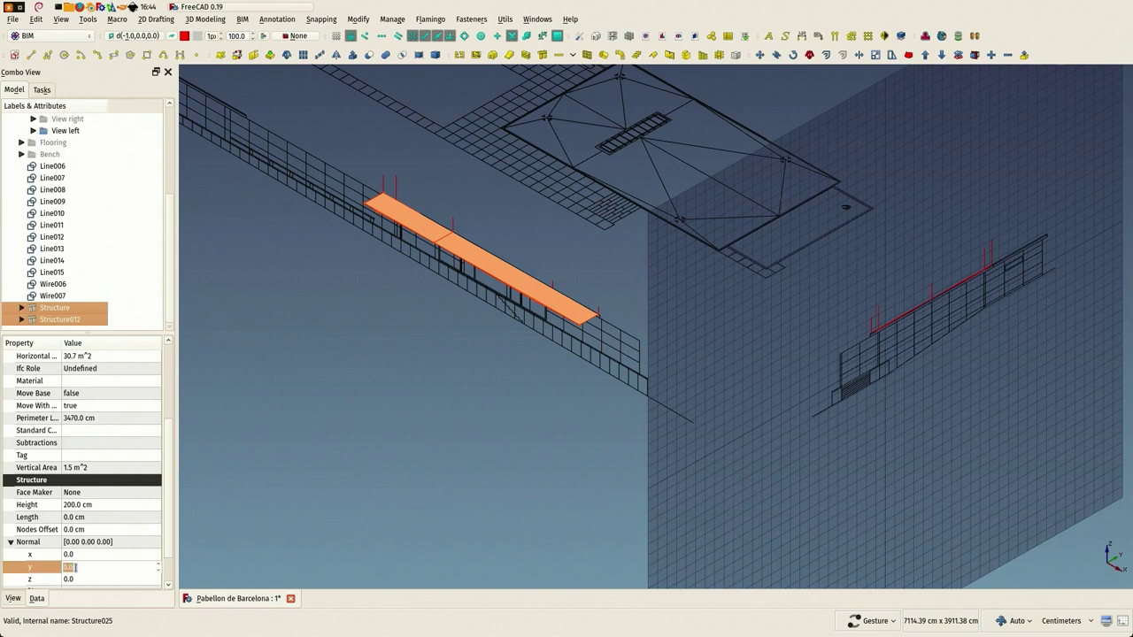
pyautogui.write('1')
pyautogui.press('Return')
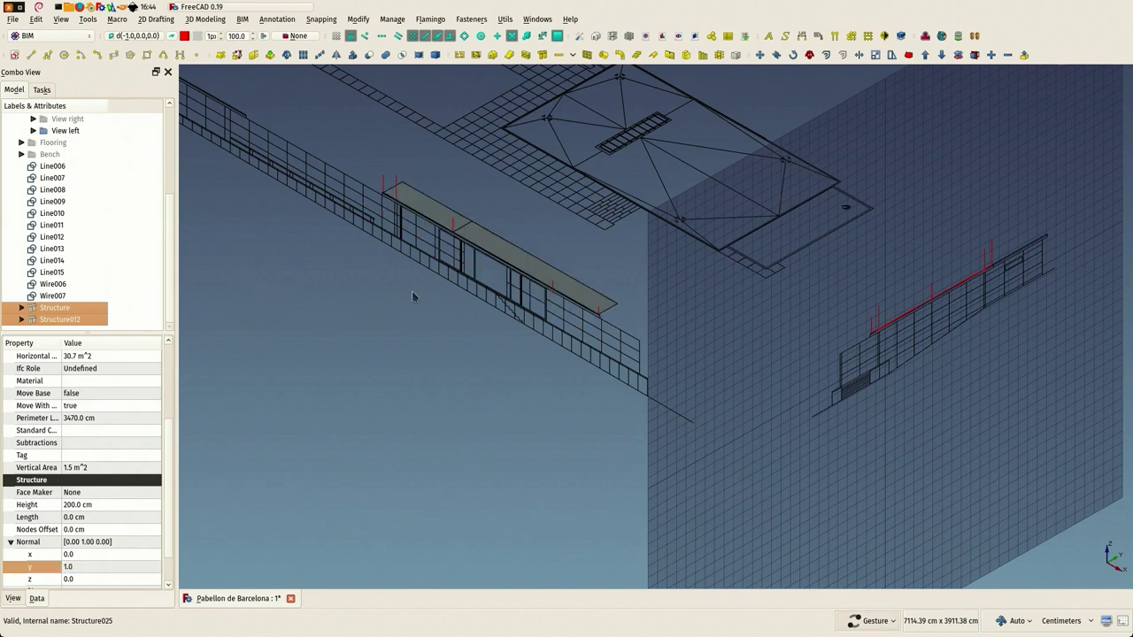
# Try a height of 2000 cm for both front-elevation roof structures, and settle on 3000 cm
pyautogui.click(95, 503)
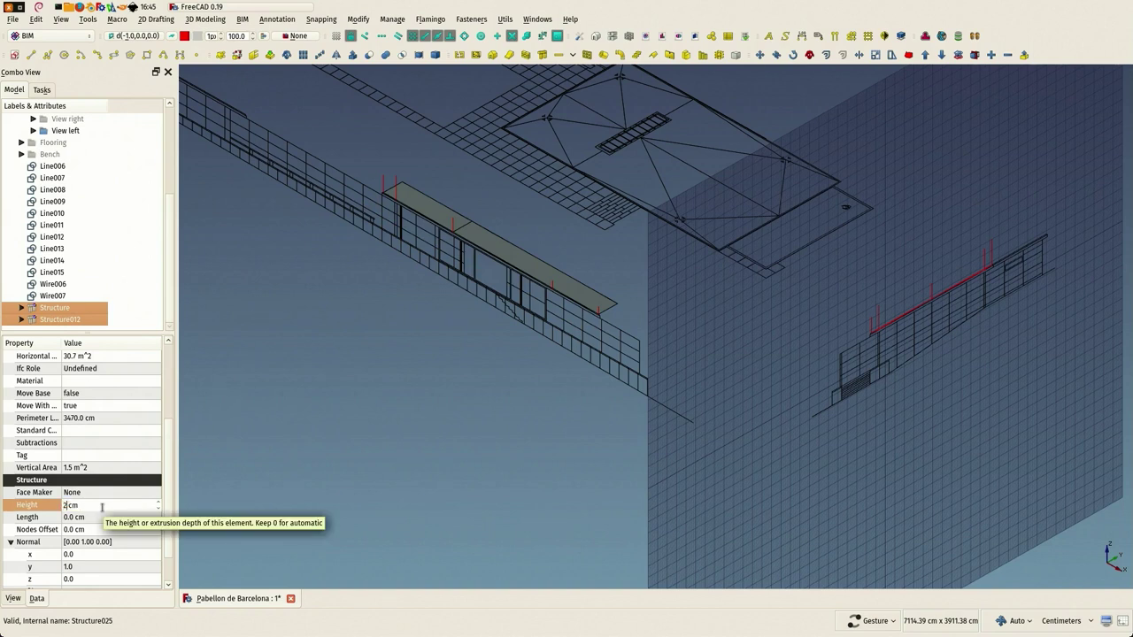
pyautogui.press('Return')
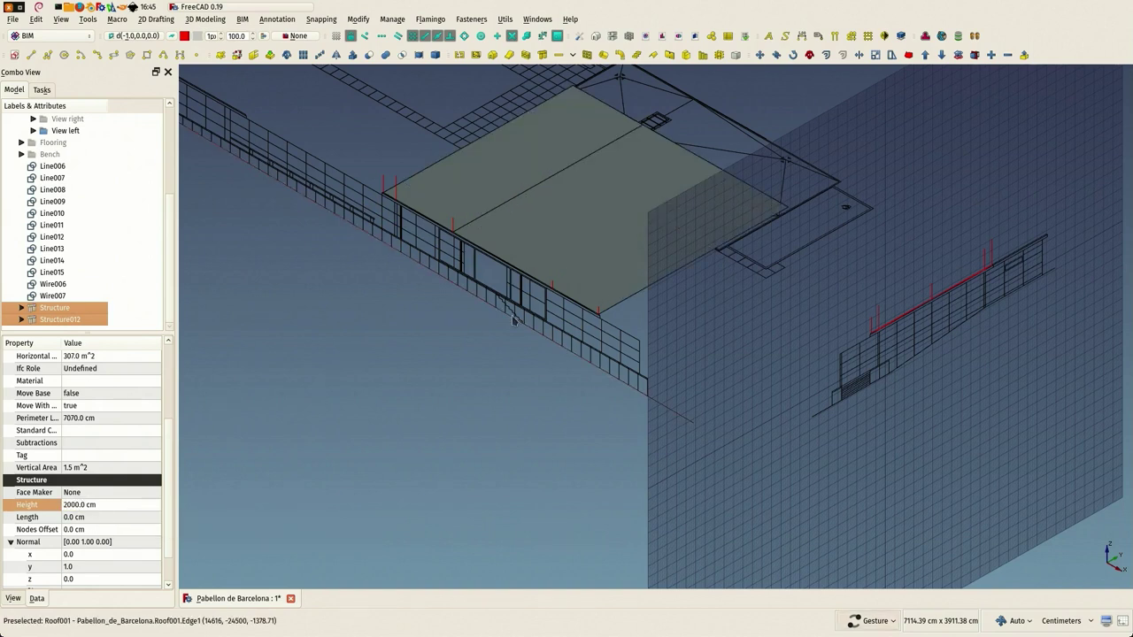
pyautogui.click(104, 506)
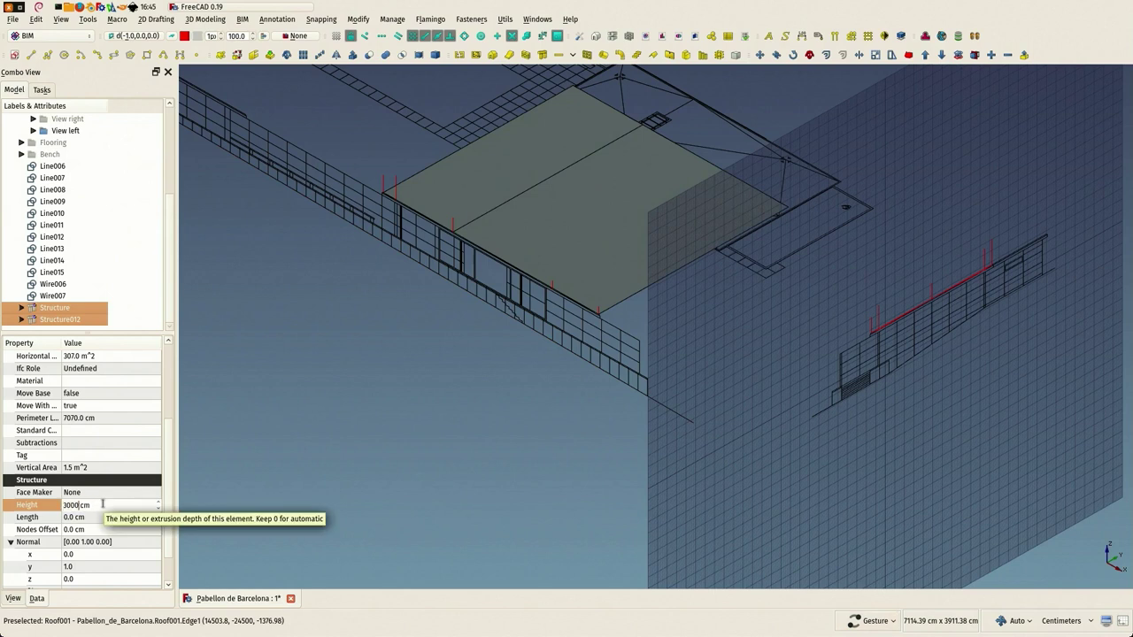
pyautogui.press('Return')
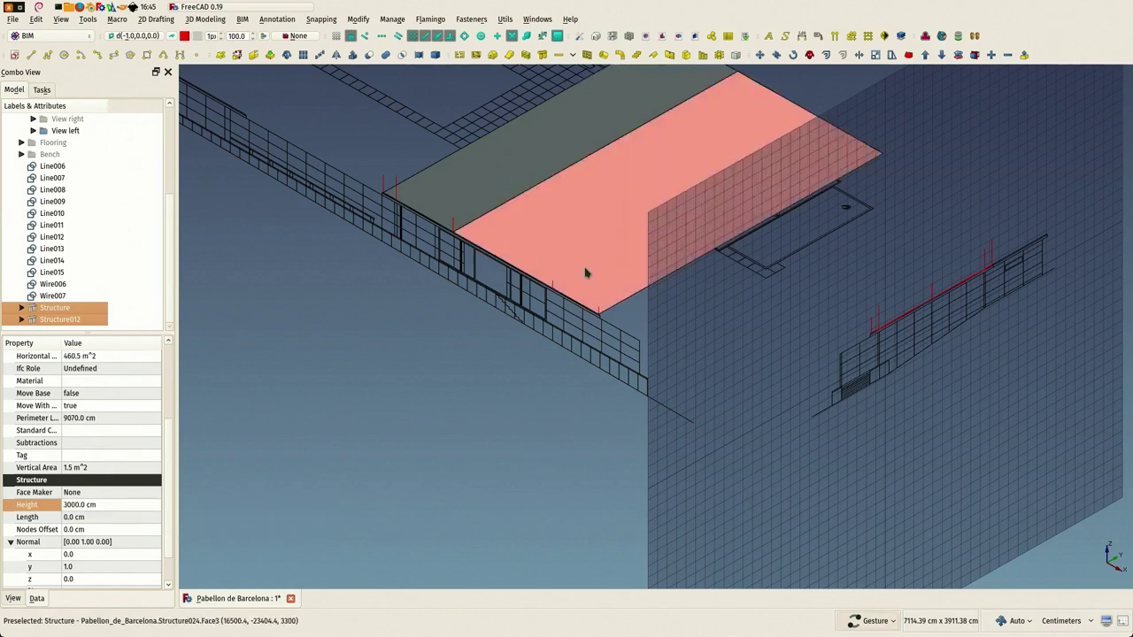
# Create structures from the two closed roof wires on the left elevation, Wire006 and Wire007
pyautogui.moveTo(587, 271); pyautogui.dragTo(598, 298)
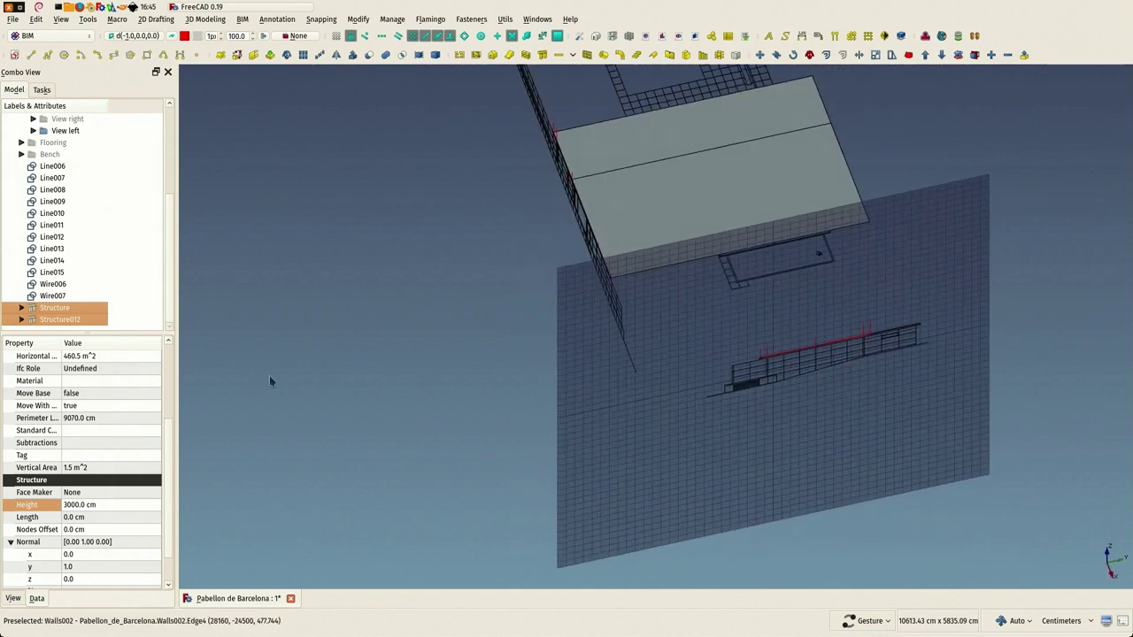
pyautogui.click(55, 297)
pyautogui.keyDown('ctrl'); pyautogui.click(49, 284); pyautogui.keyUp('ctrl')
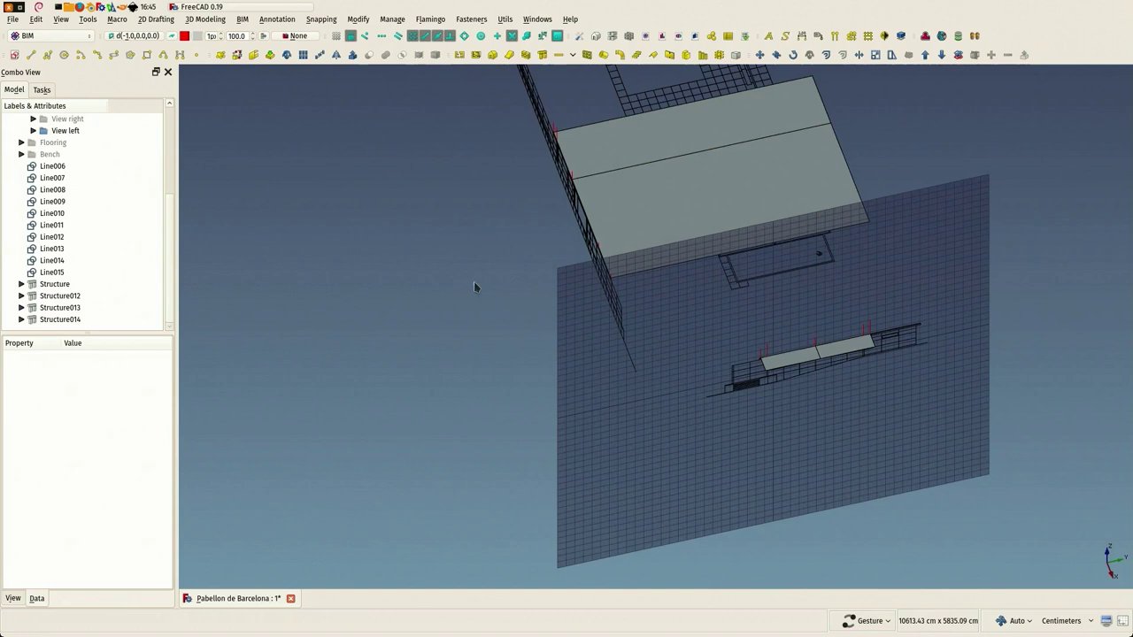
# Set the extrusion normal's x component to -1 for both left-elevation roof structures
pyautogui.click(52, 309)
pyautogui.keyDown('ctrl'); pyautogui.click(52, 319); pyautogui.keyUp('ctrl')
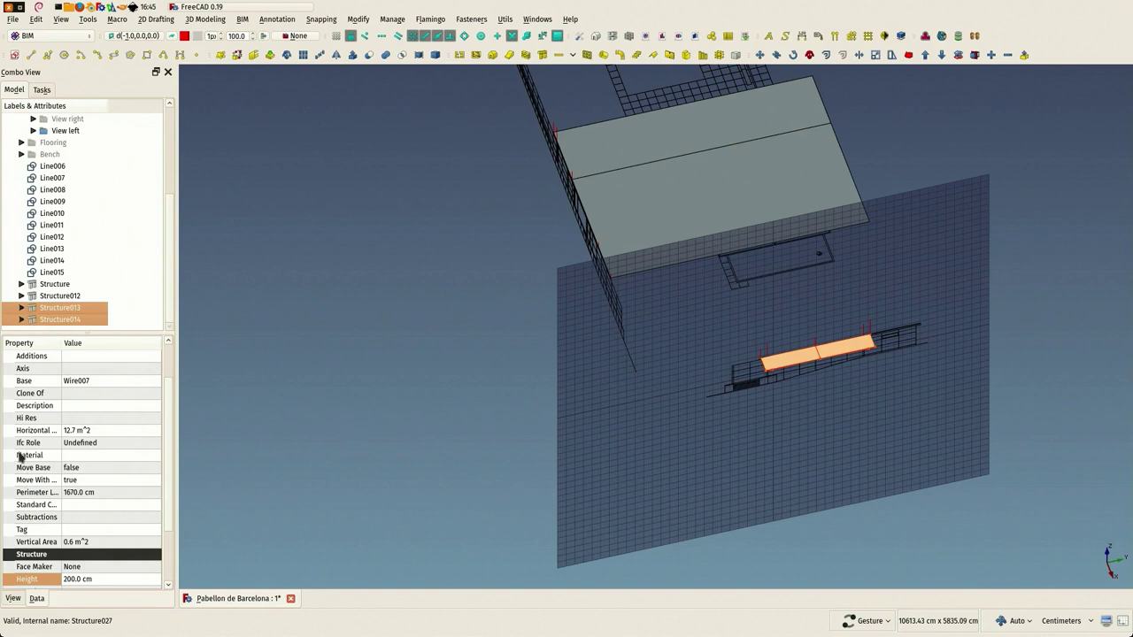
pyautogui.scroll(-2, 26, 460)
pyautogui.click(10, 542)
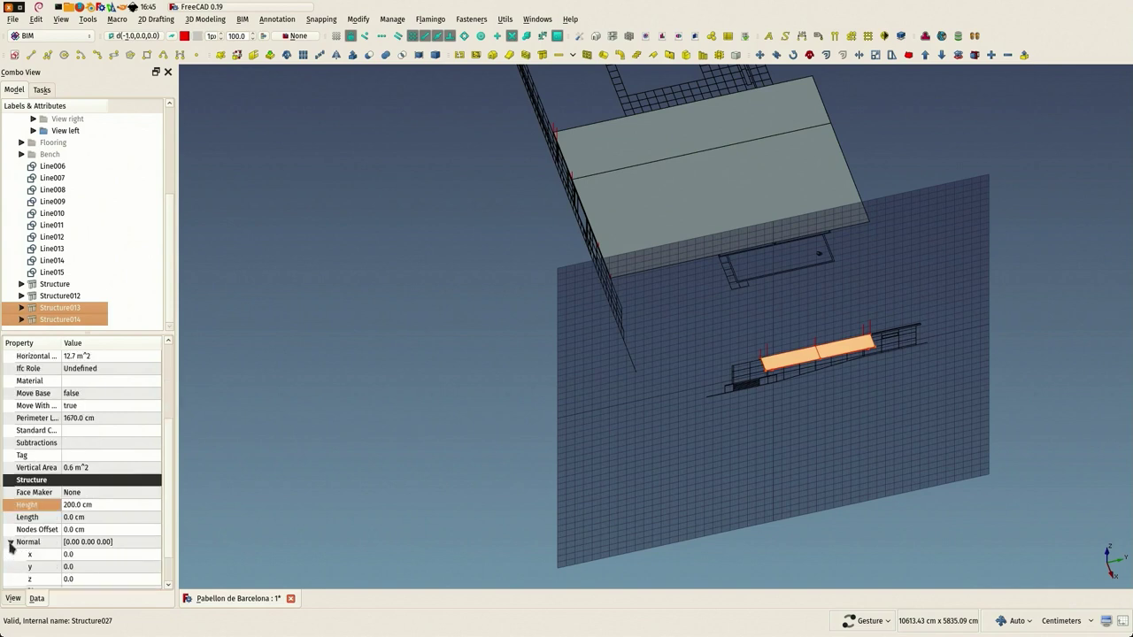
pyautogui.click(80, 555)
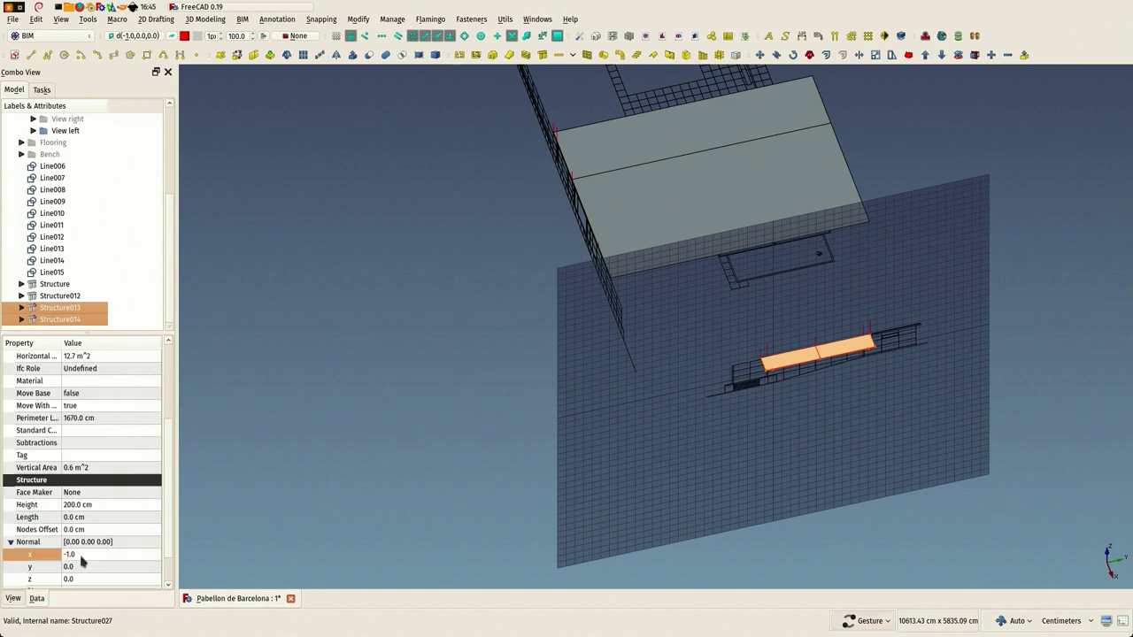
# Set the height of both left-elevation roof structures to 10000 cm
pyautogui.click(108, 505)
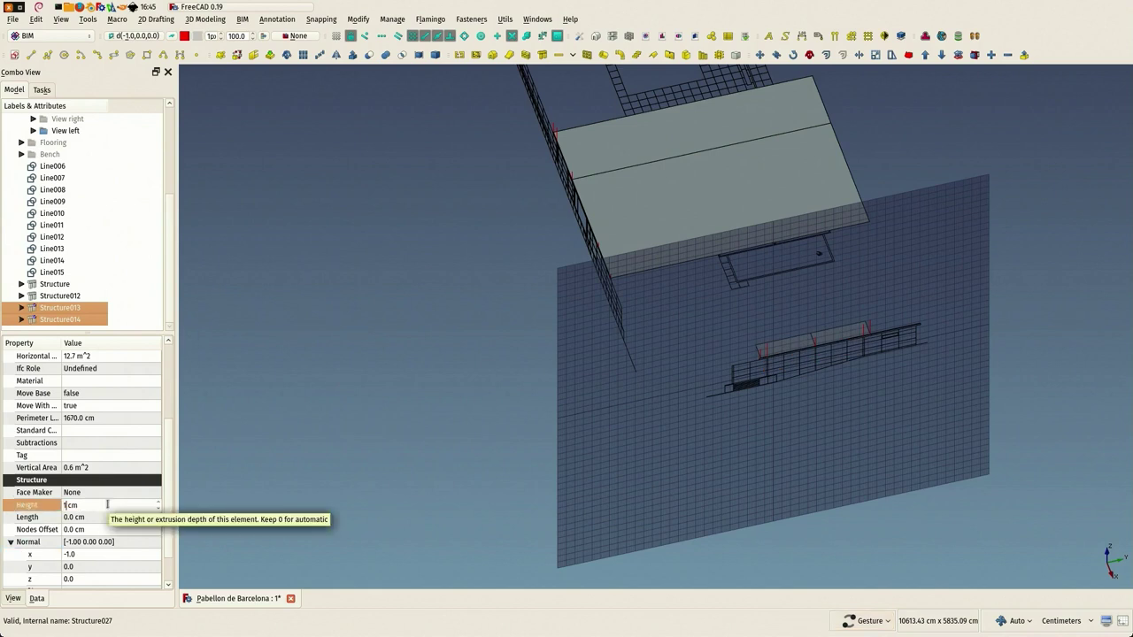
pyautogui.write('10000')
pyautogui.press('Return')
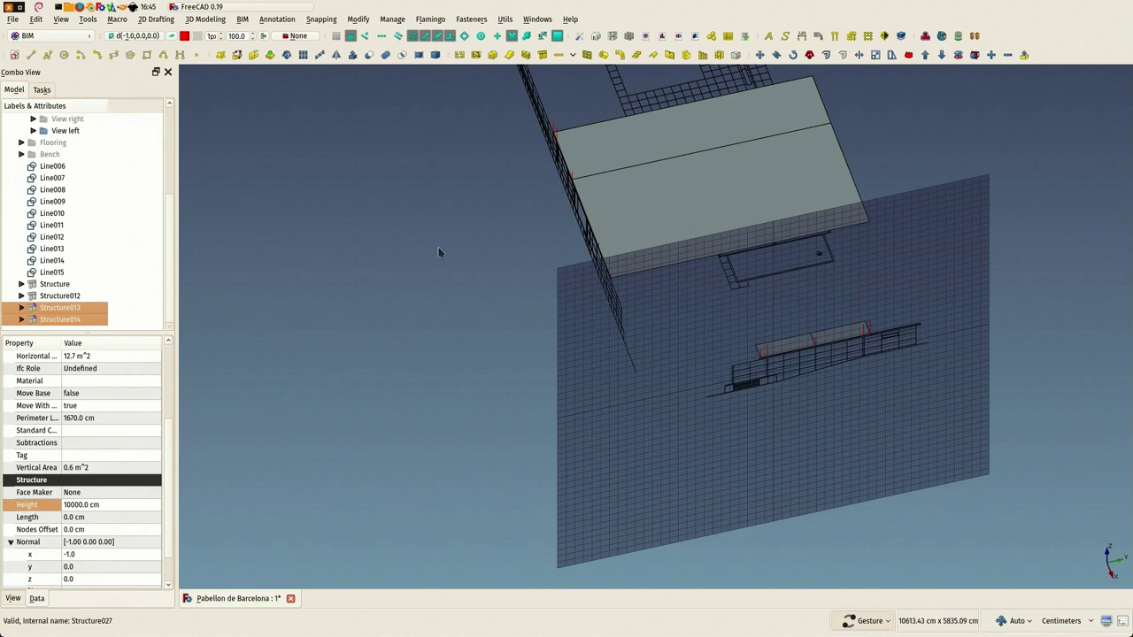
# Intersect the narrower front-elevation extrusion, Structure012, with the nearer left-elevation extrusion, Structure014
pyautogui.moveTo(450, 236); pyautogui.dragTo(589, 235)
pyautogui.scroll(5, 451, 267)
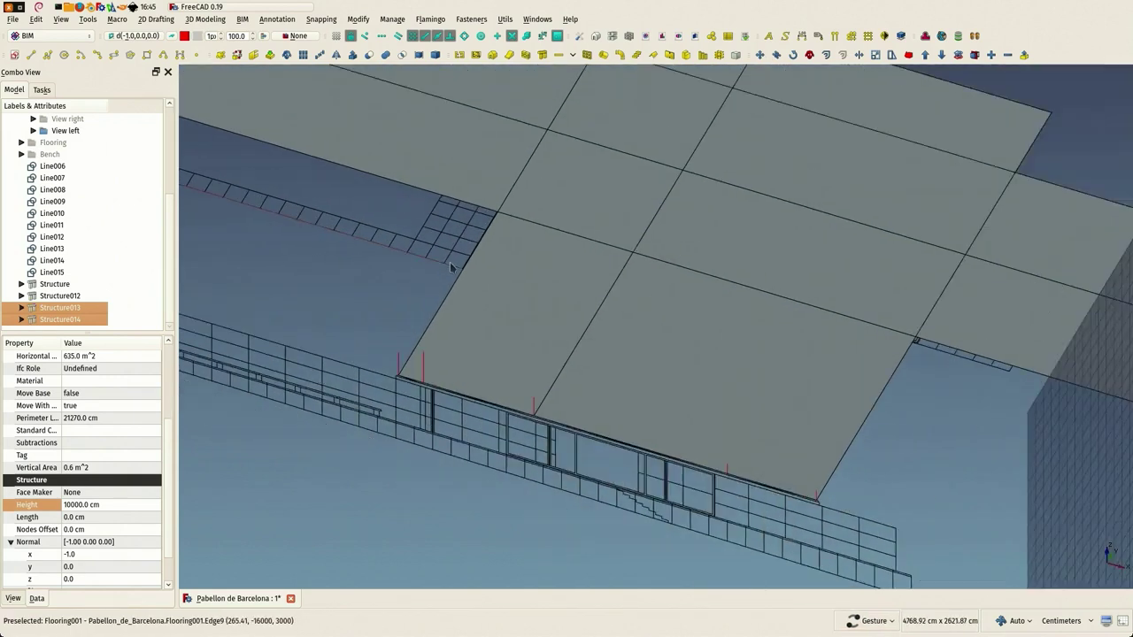
pyautogui.scroll(-1, 450, 267)
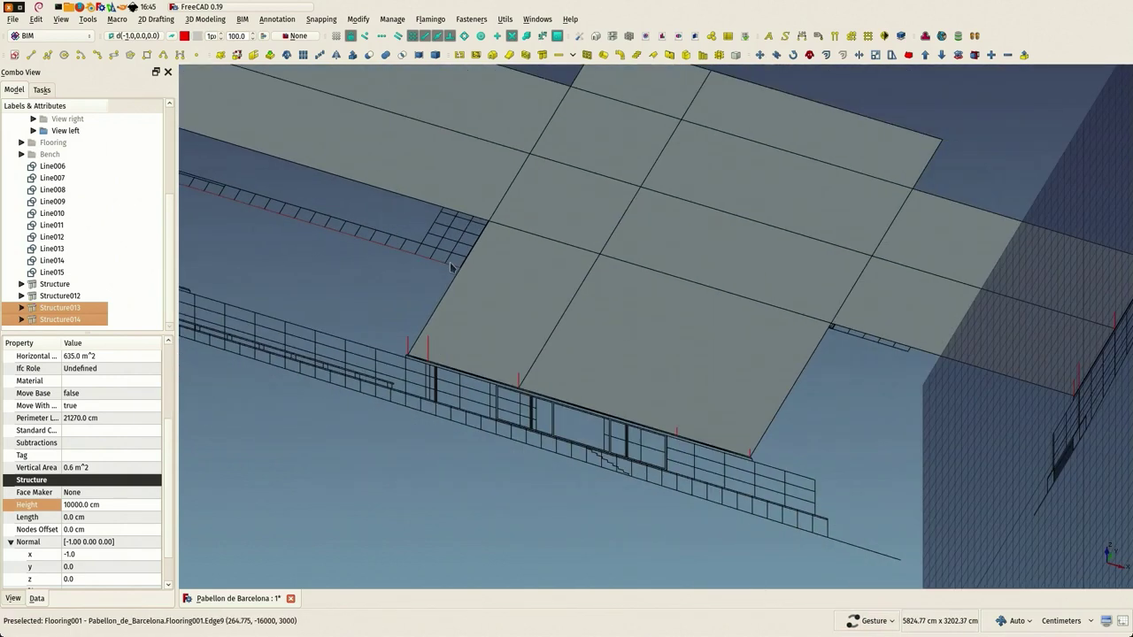
pyautogui.click(353, 282)
pyautogui.click(475, 303)
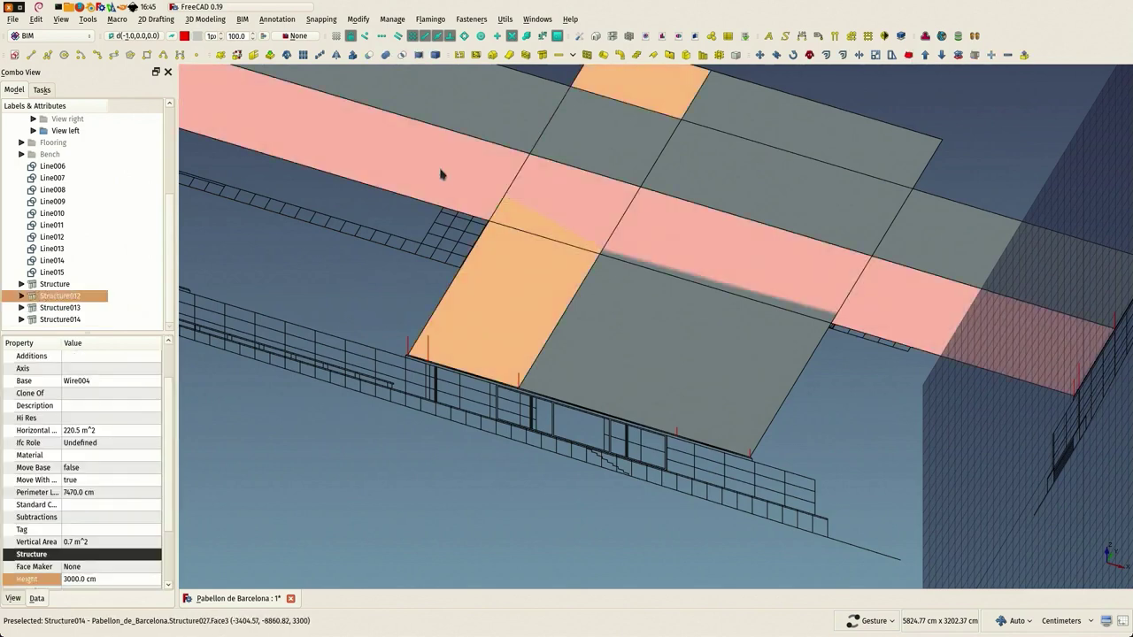
pyautogui.keyDown('ctrl'); pyautogui.click(442, 174); pyautogui.keyUp('ctrl')
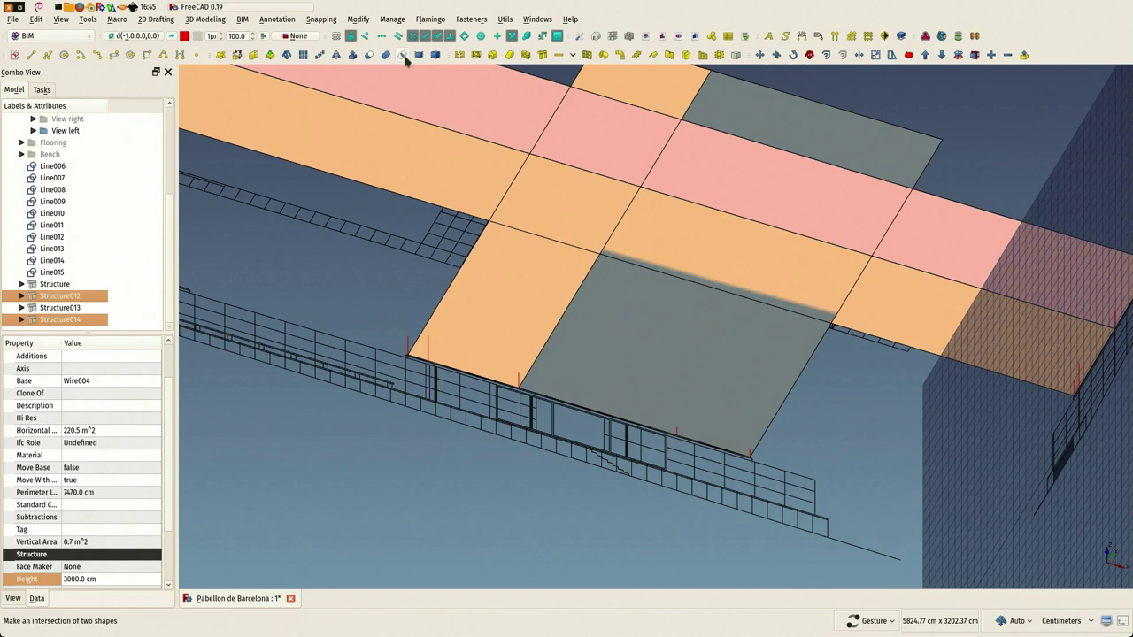
pyautogui.click(403, 55)
# Examine the intersected roof section from below and above against the slope lines of the 2D roof plan
pyautogui.moveTo(505, 212); pyautogui.dragTo(690, 547)
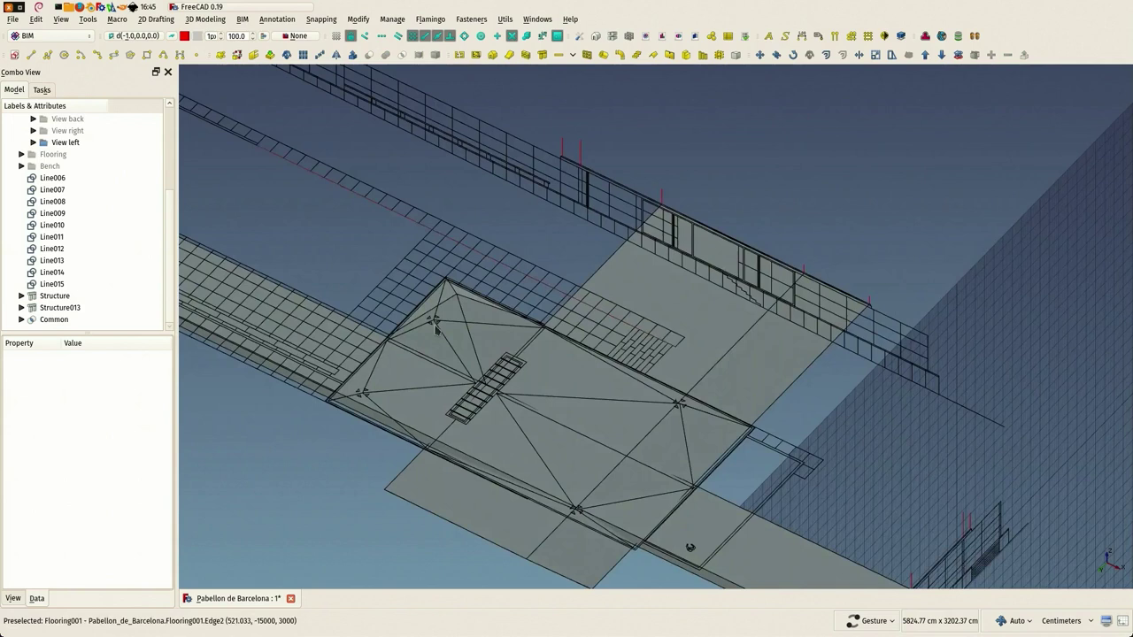
pyautogui.scroll(2, 435, 327)
pyautogui.click(469, 304)
pyautogui.scroll(2, 489, 269)
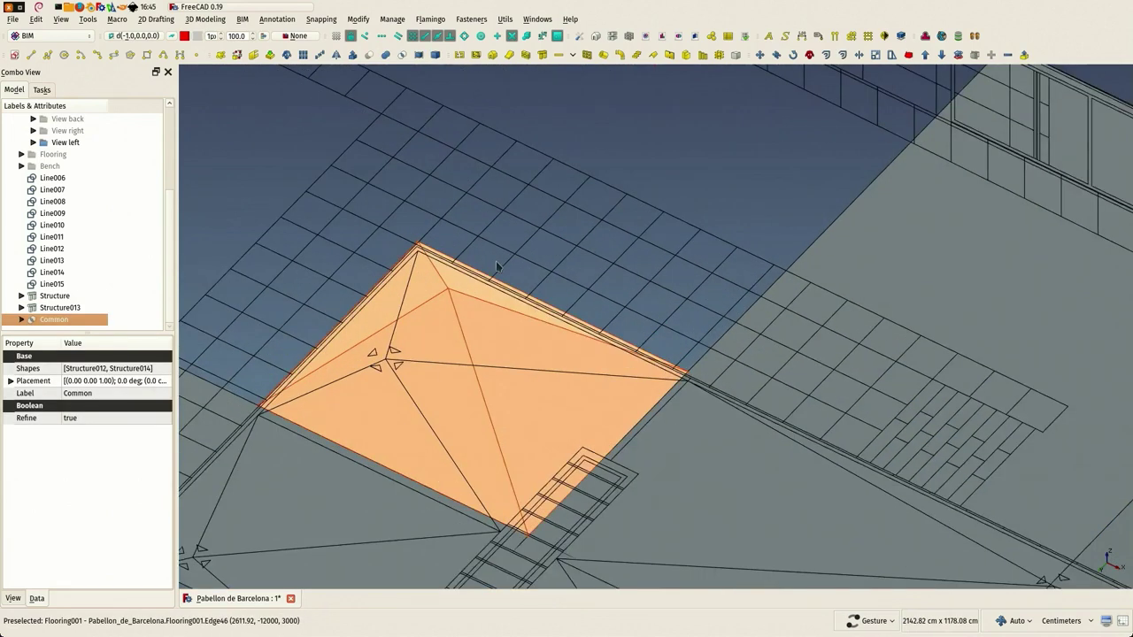
pyautogui.scroll(1, 446, 293)
pyautogui.scroll(-4, 437, 302)
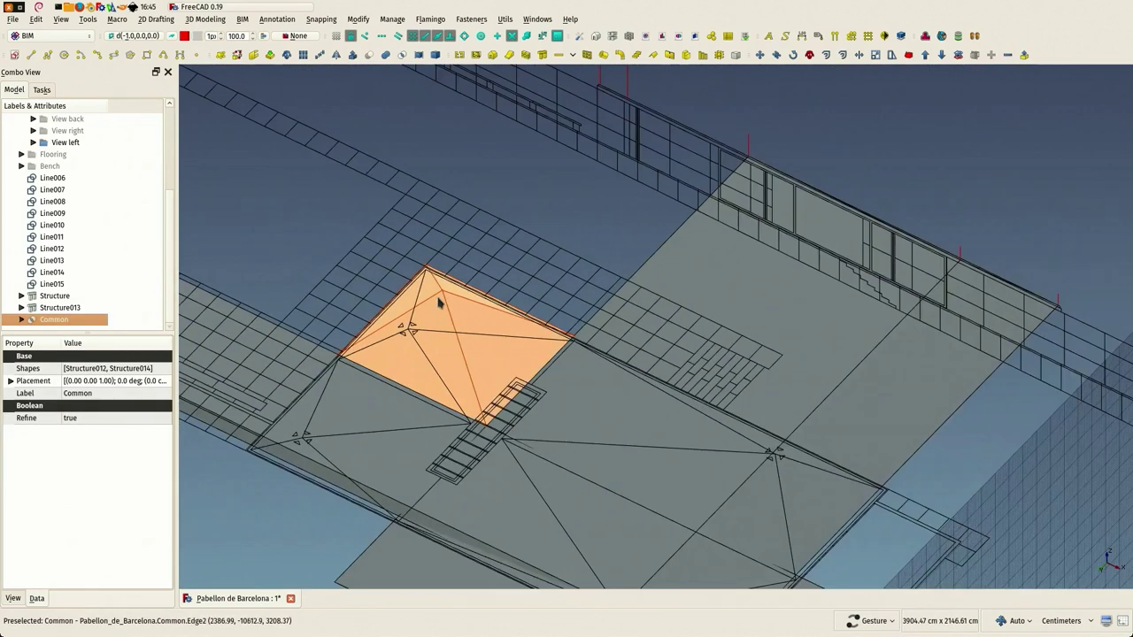
pyautogui.moveTo(472, 247); pyautogui.dragTo(443, 382)
pyautogui.scroll(-4, 452, 270)
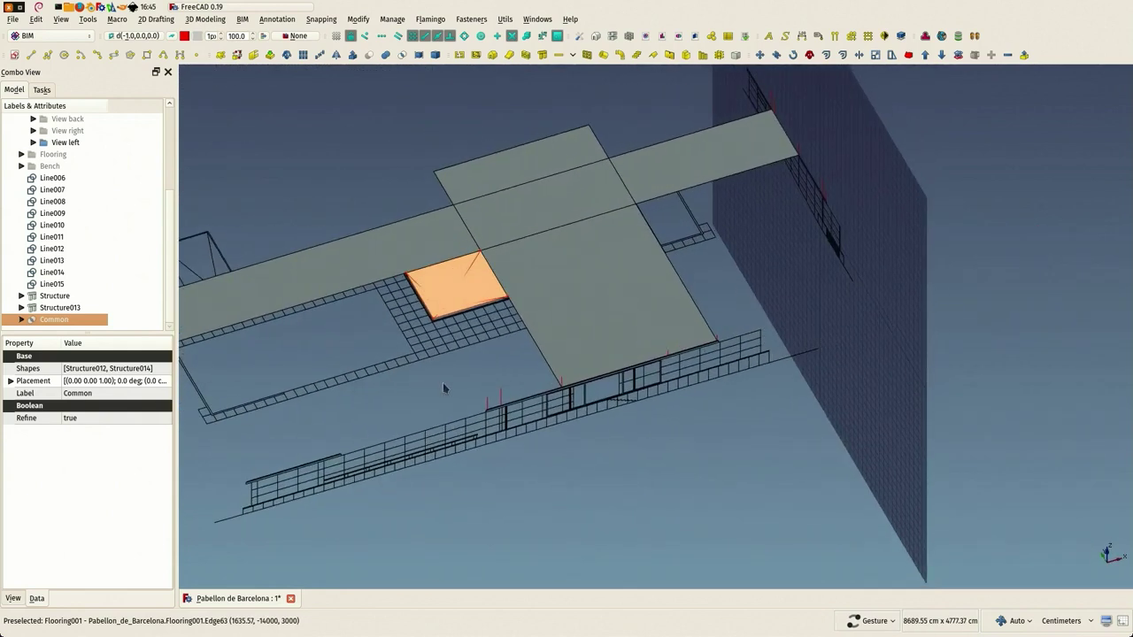
pyautogui.click(448, 382)
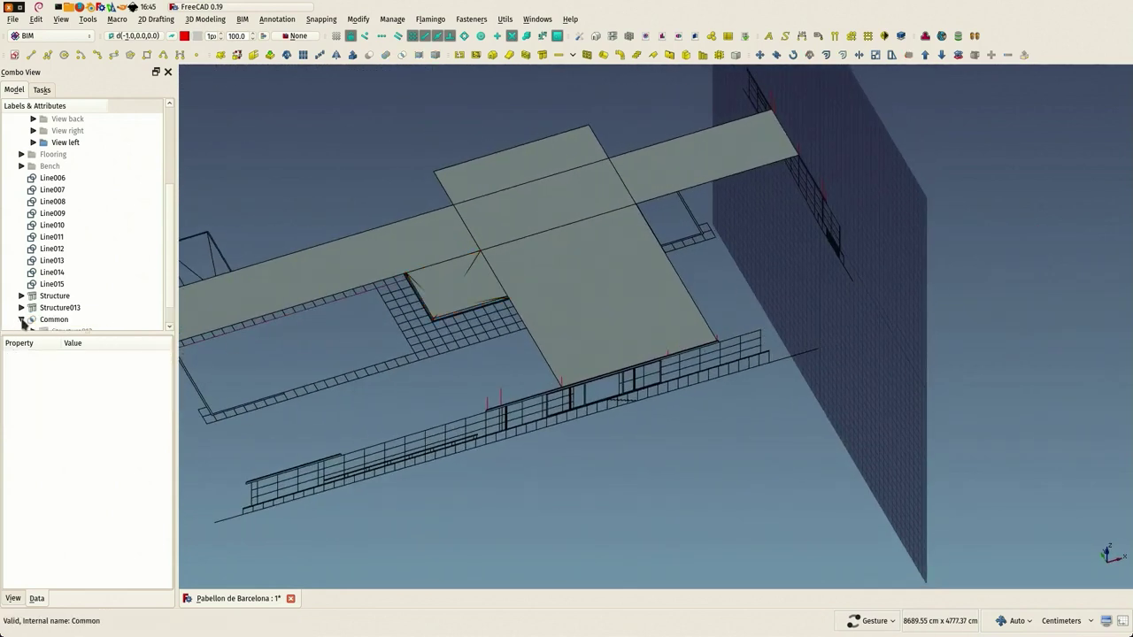
# Intersect the far left-elevation extrusion, Structure013, with the wider front-elevation extrusion, Structure, to form the diagonally opposite roof section
pyautogui.scroll(-1, 416, 266)
pyautogui.click(407, 258)
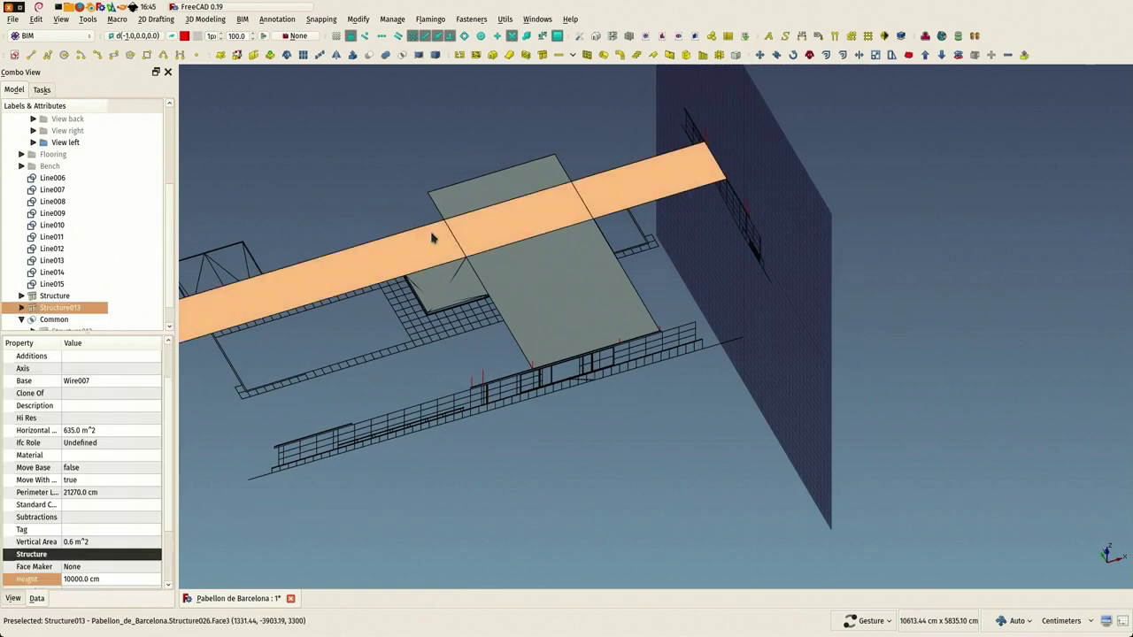
pyautogui.keyDown('ctrl'); pyautogui.click(475, 201); pyautogui.keyUp('ctrl')
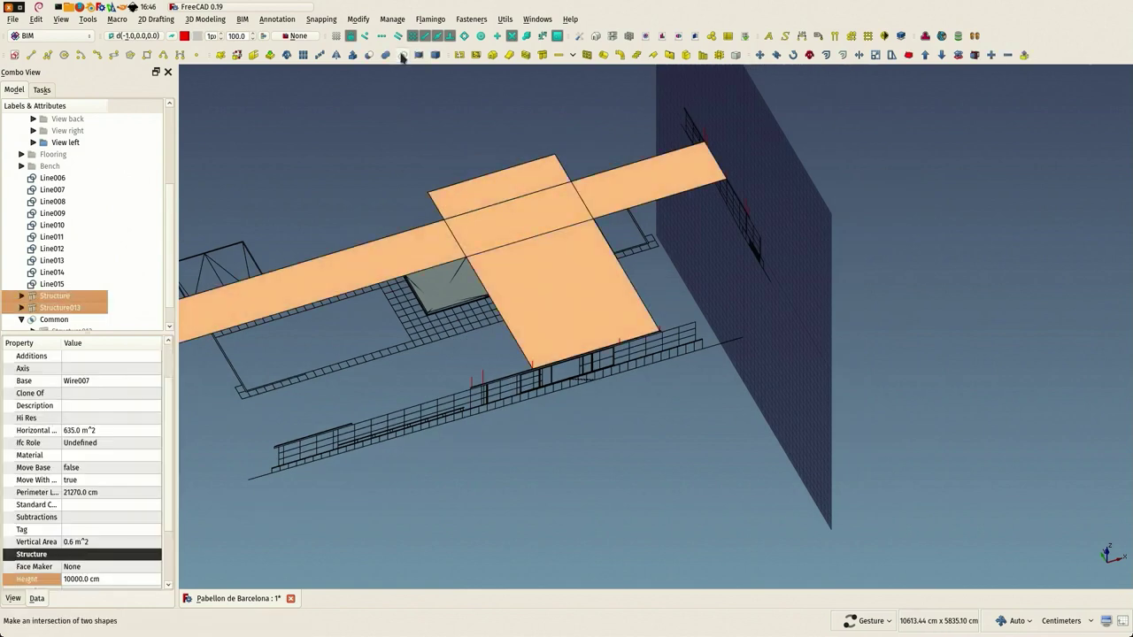
pyautogui.click(402, 55)
pyautogui.moveTo(413, 237); pyautogui.dragTo(382, 158)
pyautogui.scroll(5, 605, 393)
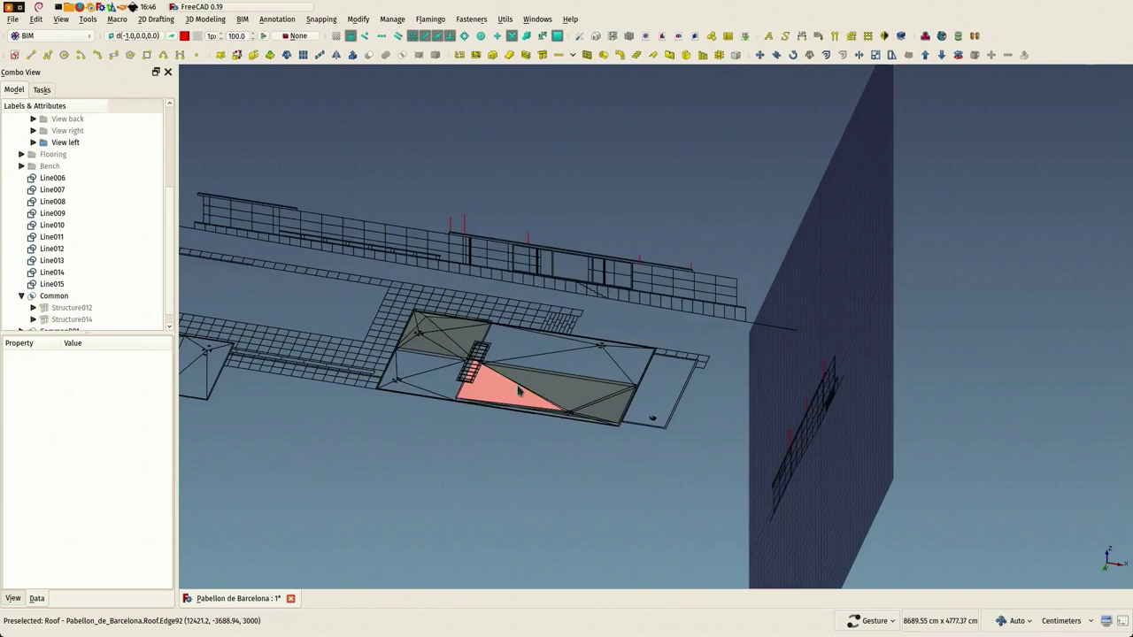
pyautogui.scroll(-3, 597, 434)
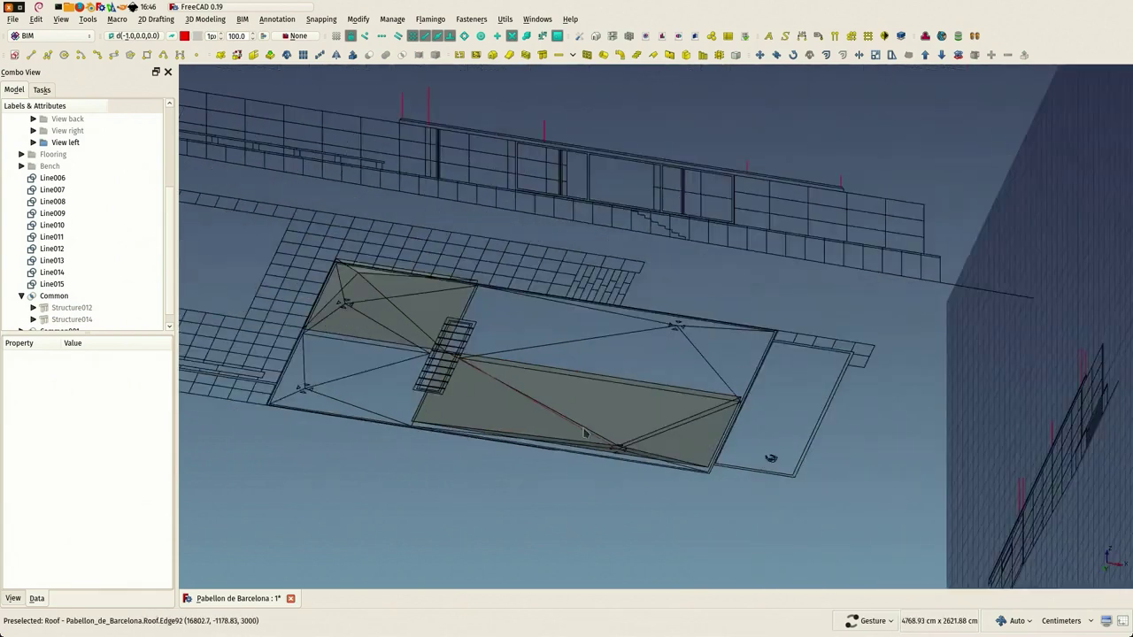
# Show the four source structures inside the two roof intersections, Structure012, Structure014, Structure013 and Structure
pyautogui.moveTo(587, 422); pyautogui.dragTo(617, 515)
pyautogui.moveTo(560, 406); pyautogui.dragTo(604, 413)
pyautogui.scroll(-1, 51, 290)
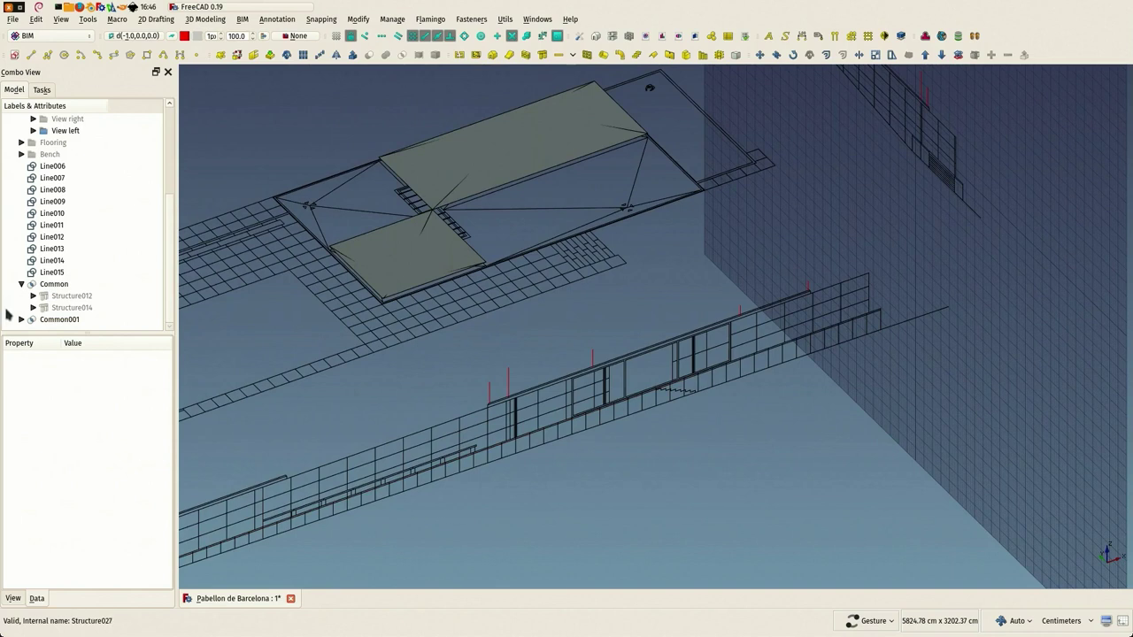
pyautogui.click(21, 319)
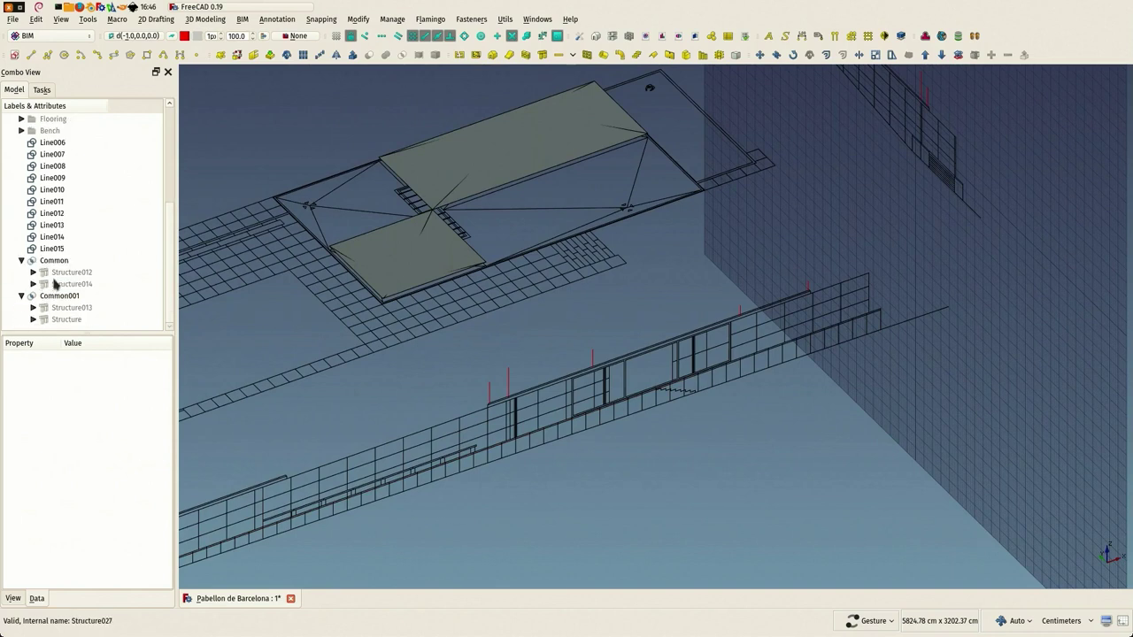
pyautogui.click(55, 271)
pyautogui.keyDown('ctrl'); pyautogui.click(55, 283); pyautogui.keyUp('ctrl')
pyautogui.keyDown('ctrl'); pyautogui.click(55, 307); pyautogui.keyUp('ctrl')
pyautogui.keyDown('ctrl'); pyautogui.click(56, 319); pyautogui.keyUp('ctrl')
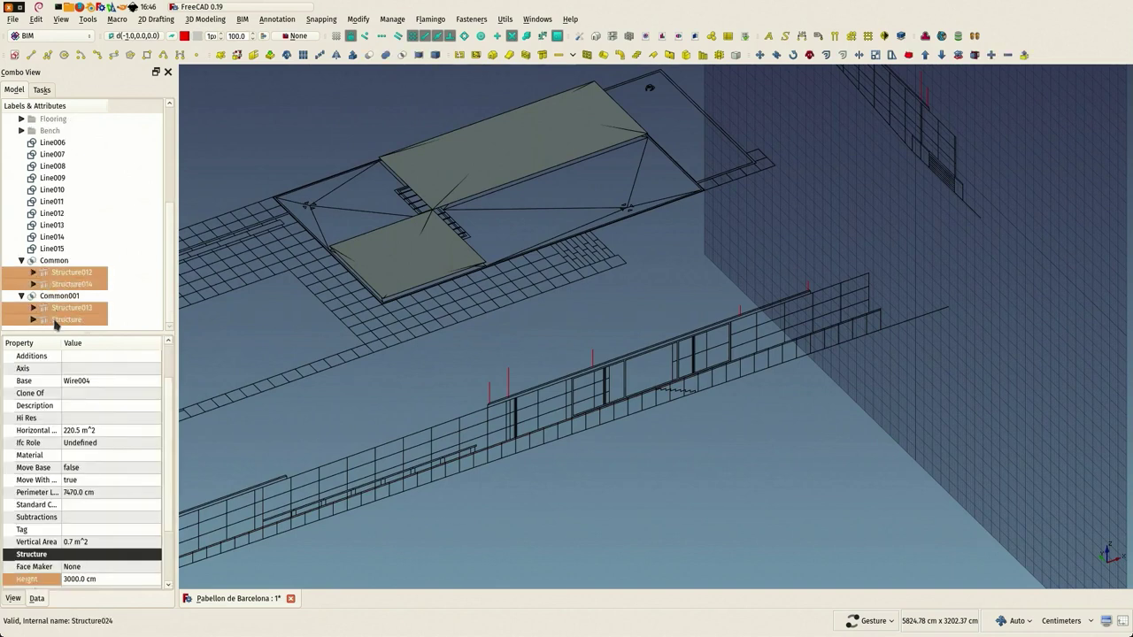
pyautogui.press('space')
pyautogui.click(336, 395)
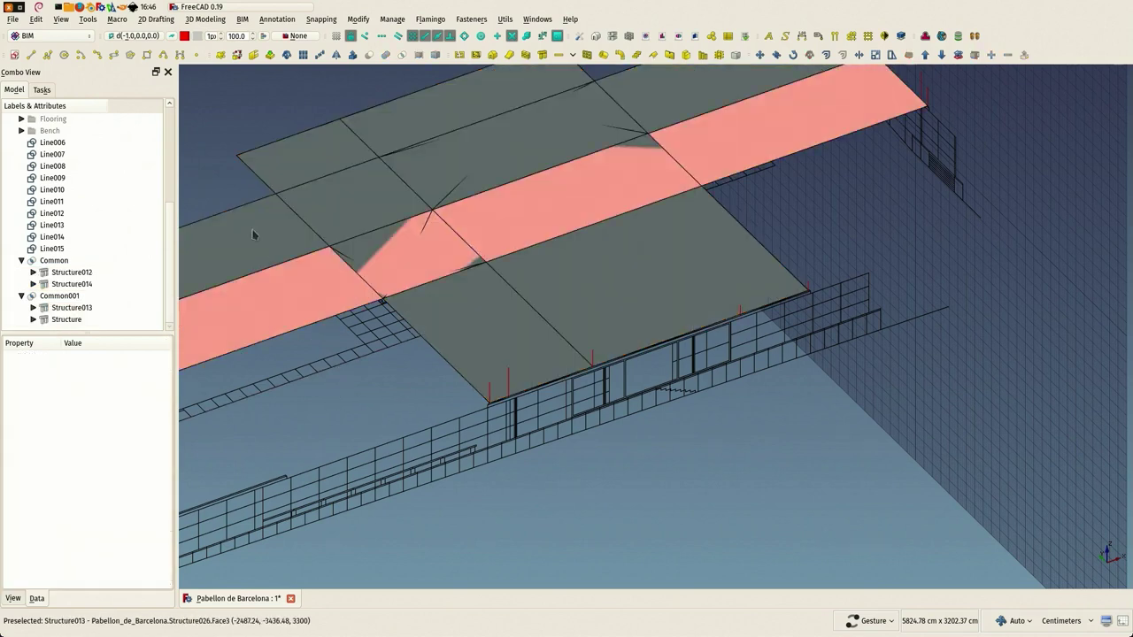
# Intersect the far left-elevation extrusion, Structure013, with the narrower front-elevation extrusion, Structure012
pyautogui.click(243, 237)
pyautogui.keyDown('ctrl'); pyautogui.click(303, 162); pyautogui.keyUp('ctrl')
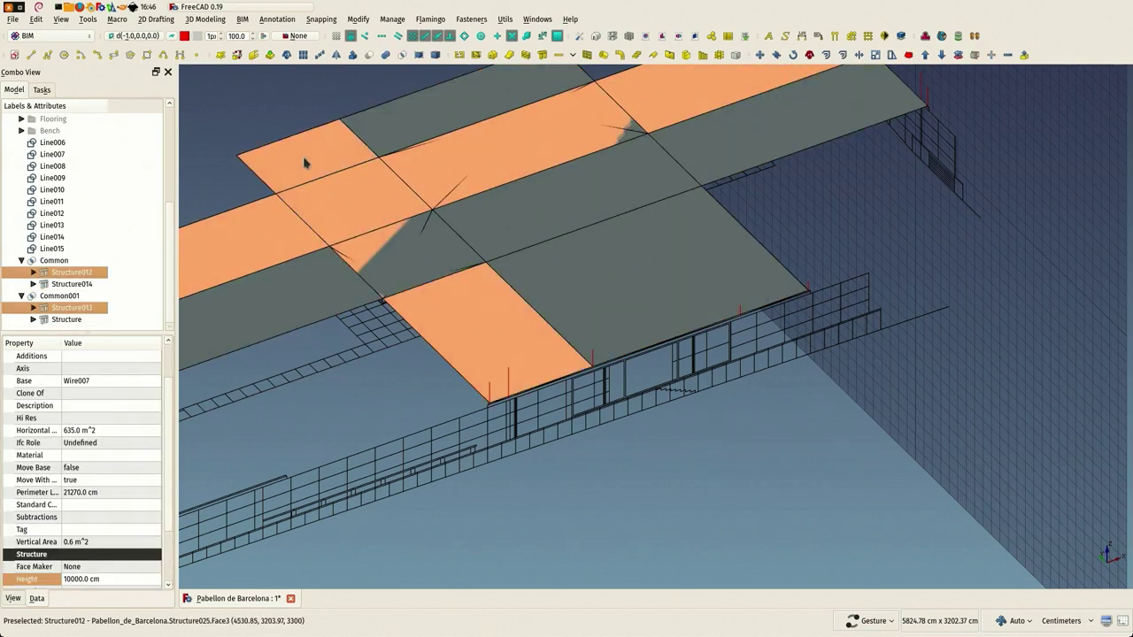
pyautogui.click(403, 55)
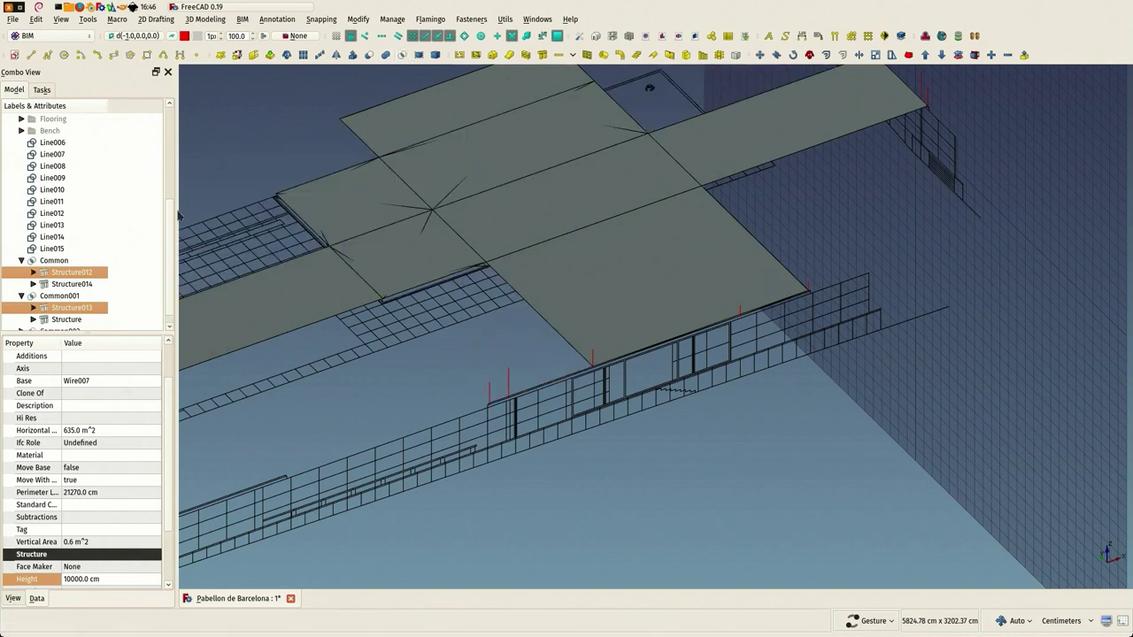
# Intersect the nearer left-elevation extrusion, Structure014, with the wider front-elevation extrusion, Structure, to form the last roof section
pyautogui.click(56, 284)
pyautogui.keyDown('ctrl'); pyautogui.click(58, 318); pyautogui.keyUp('ctrl')
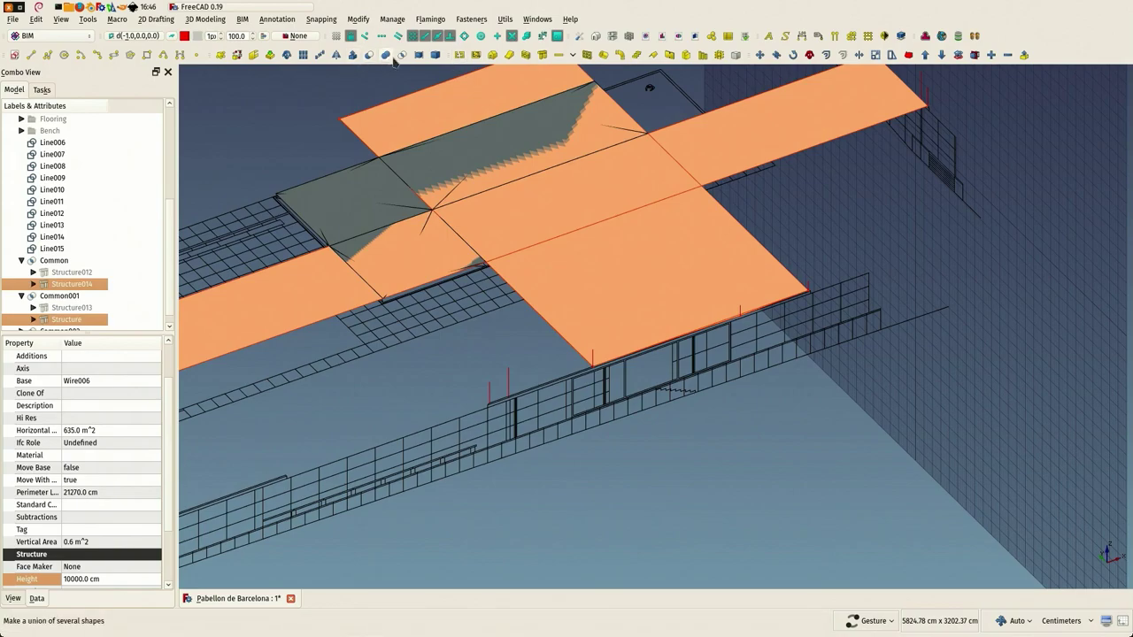
pyautogui.click(402, 55)
pyautogui.moveTo(444, 307); pyautogui.dragTo(453, 123)
pyautogui.scroll(4, 310, 353)
pyautogui.scroll(-3, 328, 309)
pyautogui.moveTo(328, 307); pyautogui.dragTo(403, 452)
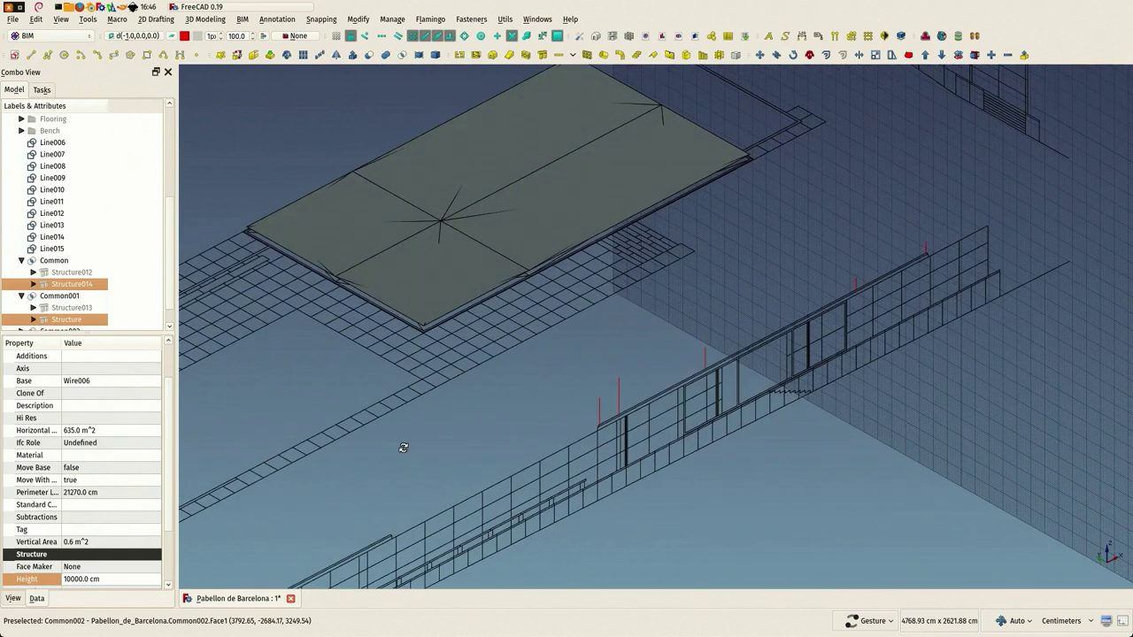
# Collapse the Common and Common001 intersections in the model tree and save the document
pyautogui.click(21, 261)
pyautogui.click(21, 273)
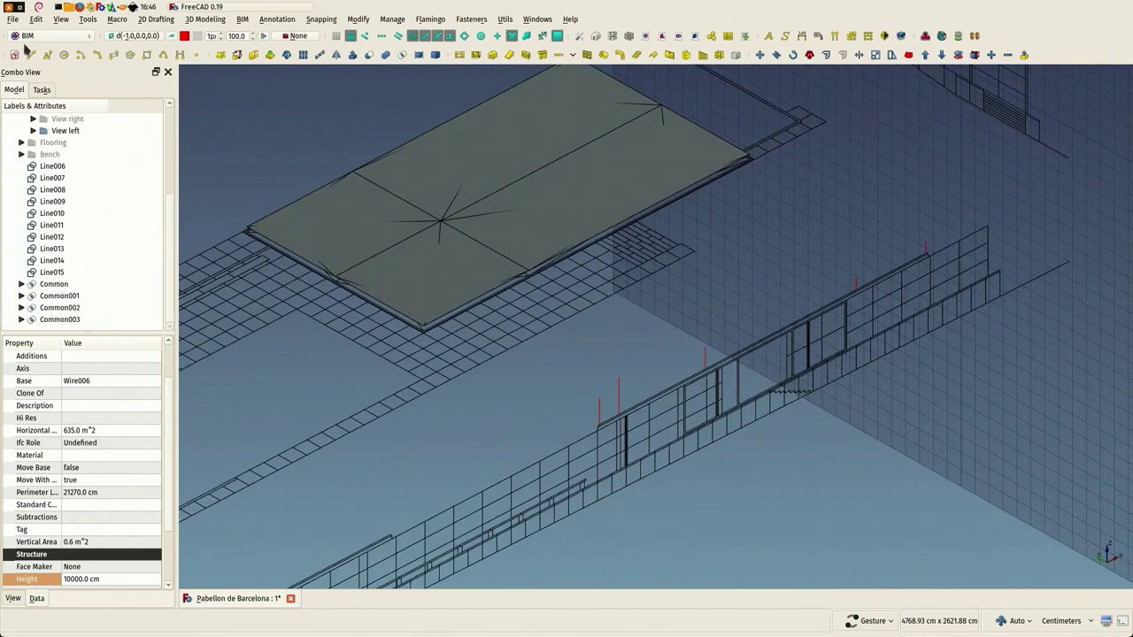
pyautogui.click(12, 19)
pyautogui.click(28, 100)
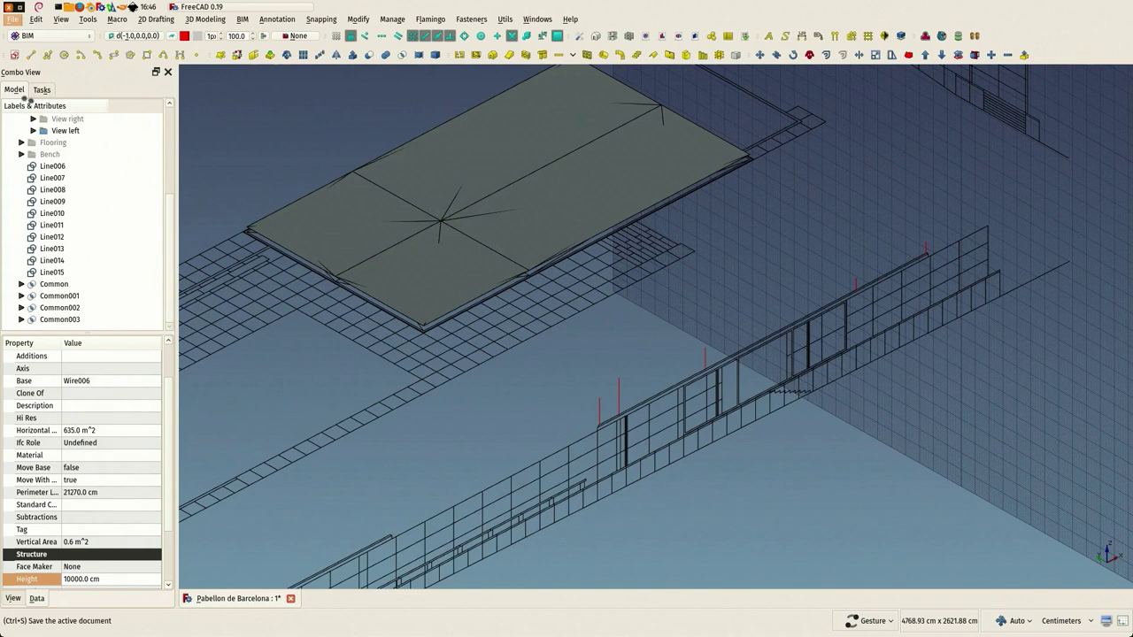
# Show the Roof slabs group and expand it to list its two slabs
pyautogui.scroll(5, 77, 166)
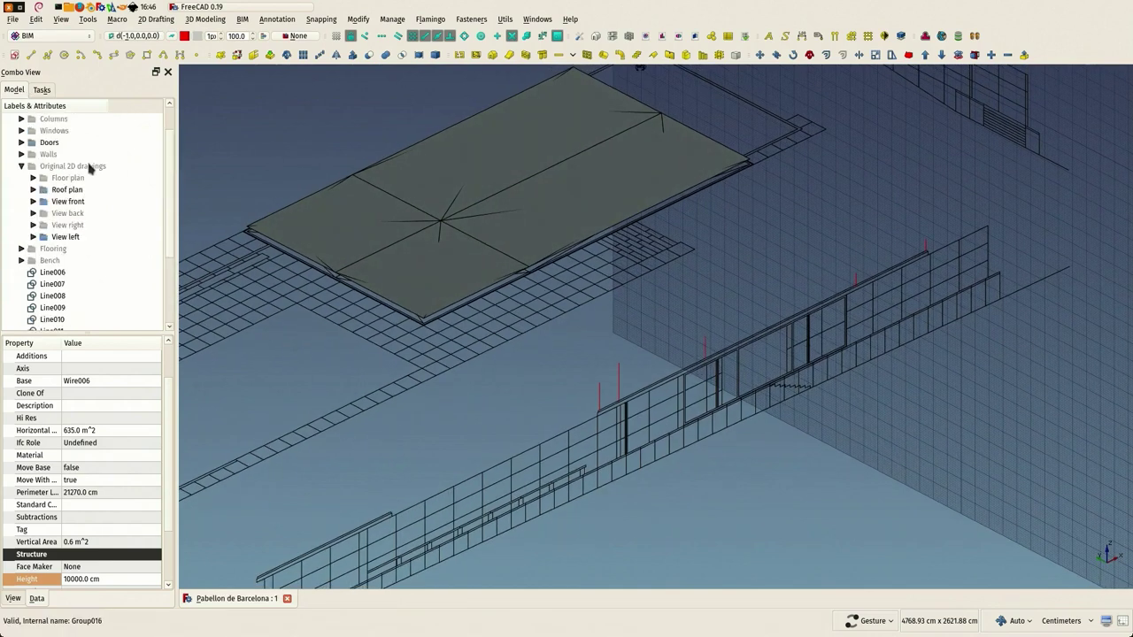
pyautogui.click(50, 141)
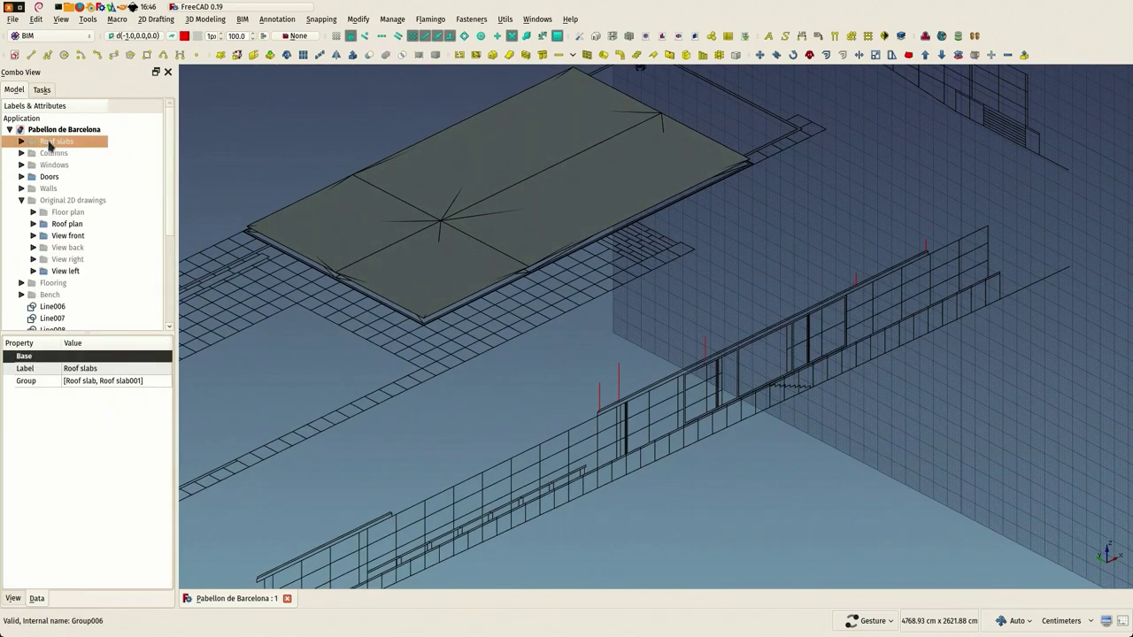
pyautogui.moveTo(298, 151)
pyautogui.mouseDown()
pyautogui.moveTo(309, 116)
pyautogui.moveTo(326, 150)
pyautogui.moveTo(313, 157)
pyautogui.mouseUp()
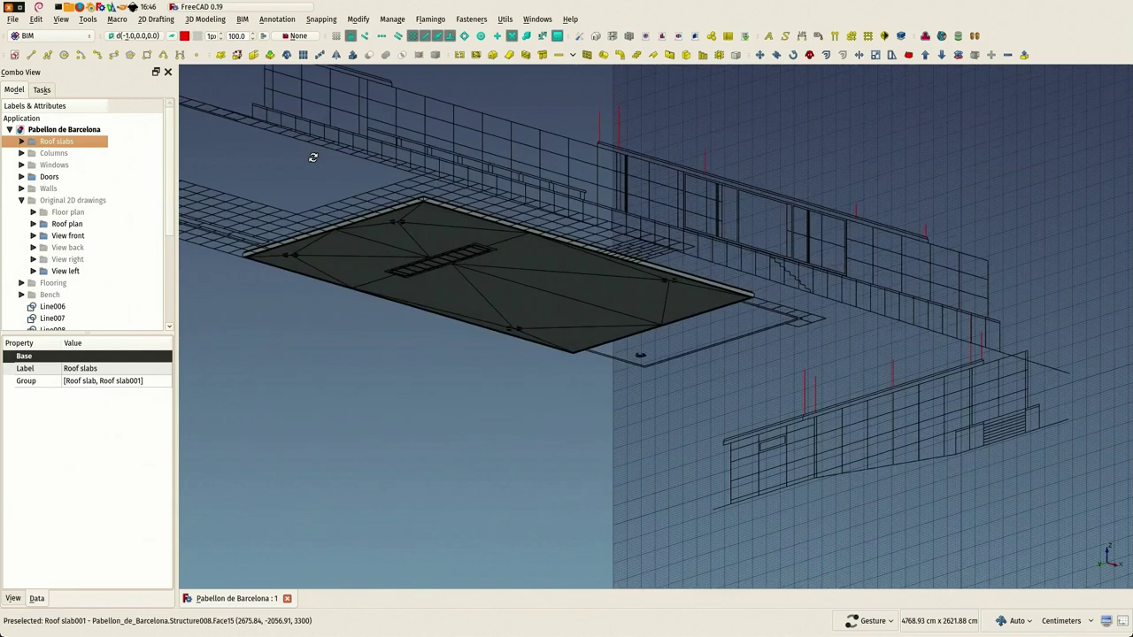
pyautogui.click(22, 142)
# Subtract the four intersections, Common003, Common002, Common001 and Common, from the larger roof slab, Roof slab001
pyautogui.scroll(-5, 88, 236)
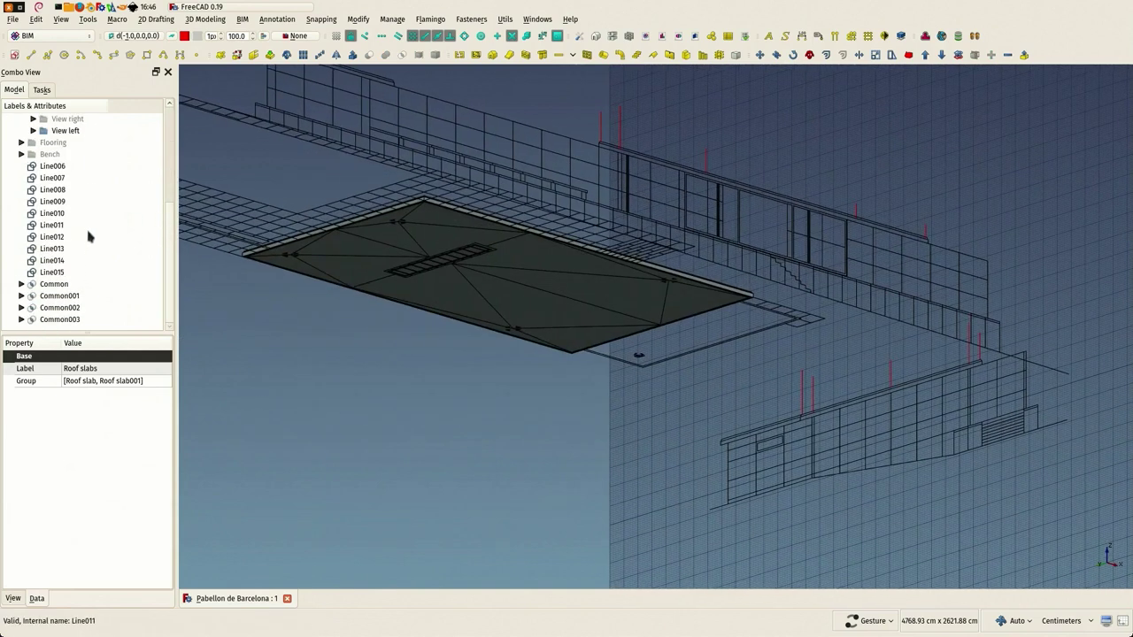
pyautogui.click(51, 322)
pyautogui.keyDown('ctrl'); pyautogui.click(53, 307); pyautogui.keyUp('ctrl')
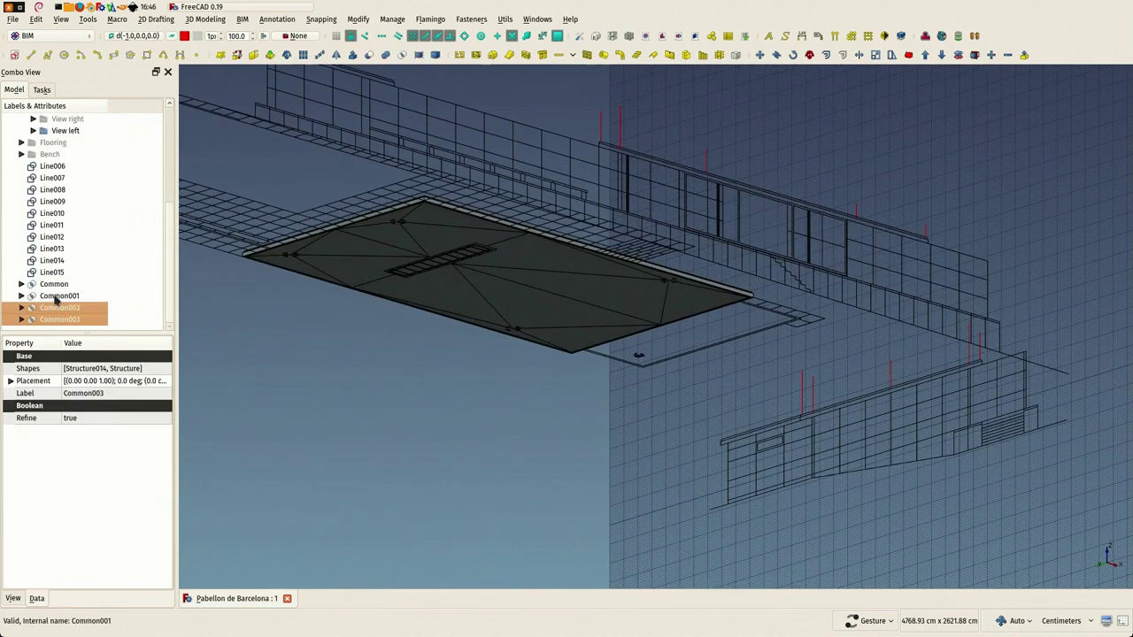
pyautogui.keyDown('ctrl'); pyautogui.click(56, 296); pyautogui.keyUp('ctrl')
pyautogui.keyDown('ctrl'); pyautogui.click(60, 285); pyautogui.keyUp('ctrl')
pyautogui.scroll(5, 83, 197)
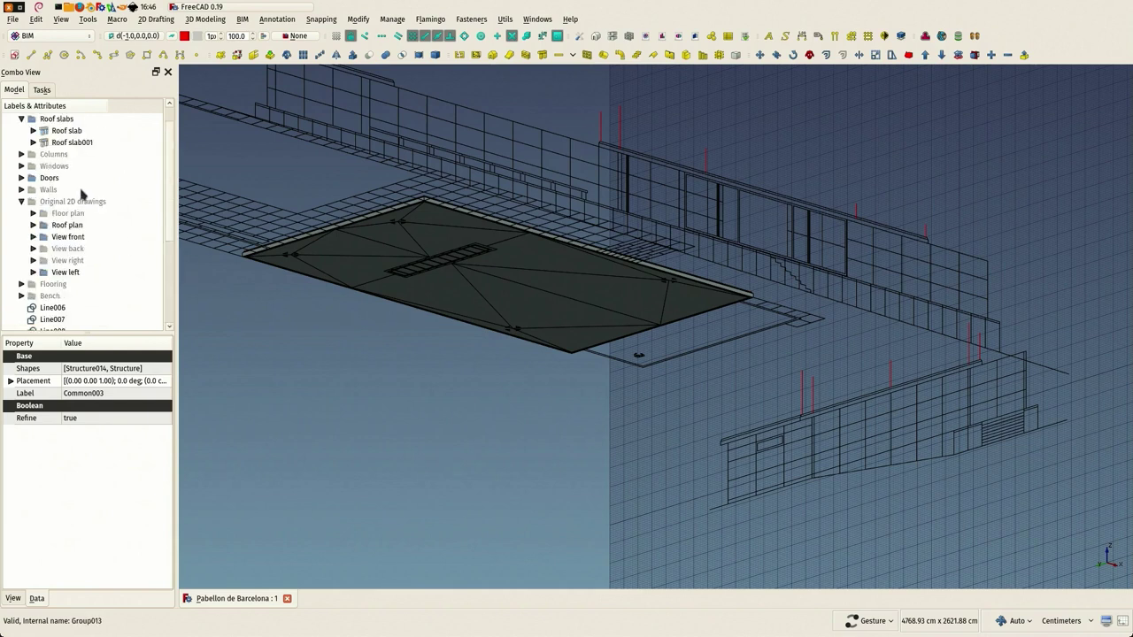
pyautogui.keyDown('ctrl'); pyautogui.click(66, 155); pyautogui.keyUp('ctrl')
pyautogui.keyDown('ctrl'); pyautogui.click(64, 156); pyautogui.keyUp('ctrl')
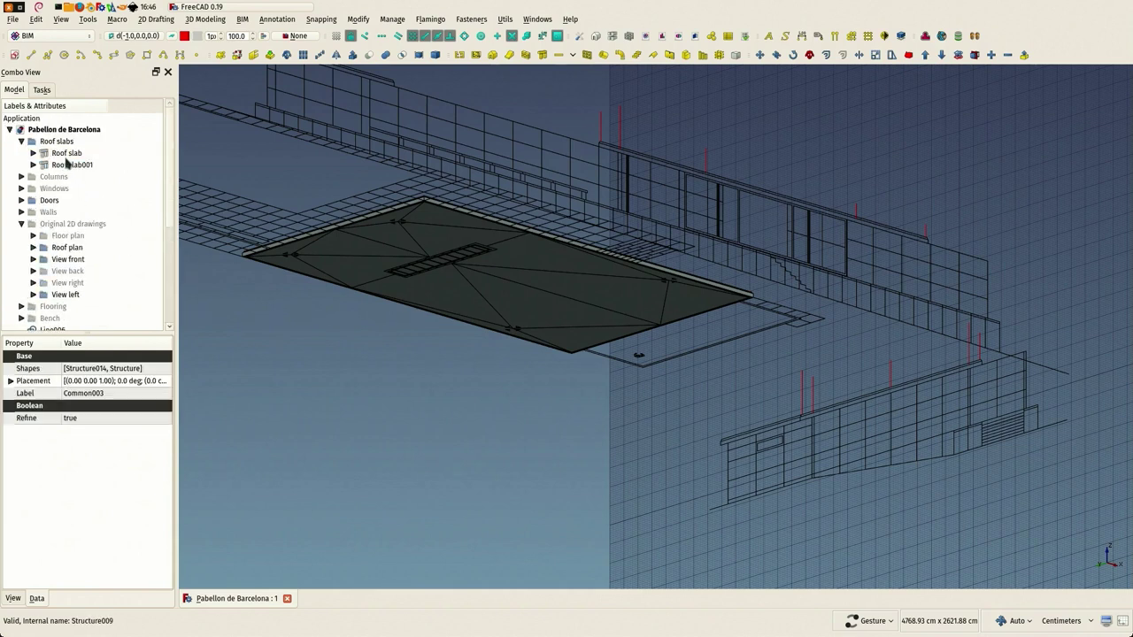
pyautogui.keyDown('ctrl'); pyautogui.click(66, 168); pyautogui.keyUp('ctrl')
pyautogui.moveTo(375, 188); pyautogui.dragTo(408, 207)
pyautogui.scroll(3, 408, 208)
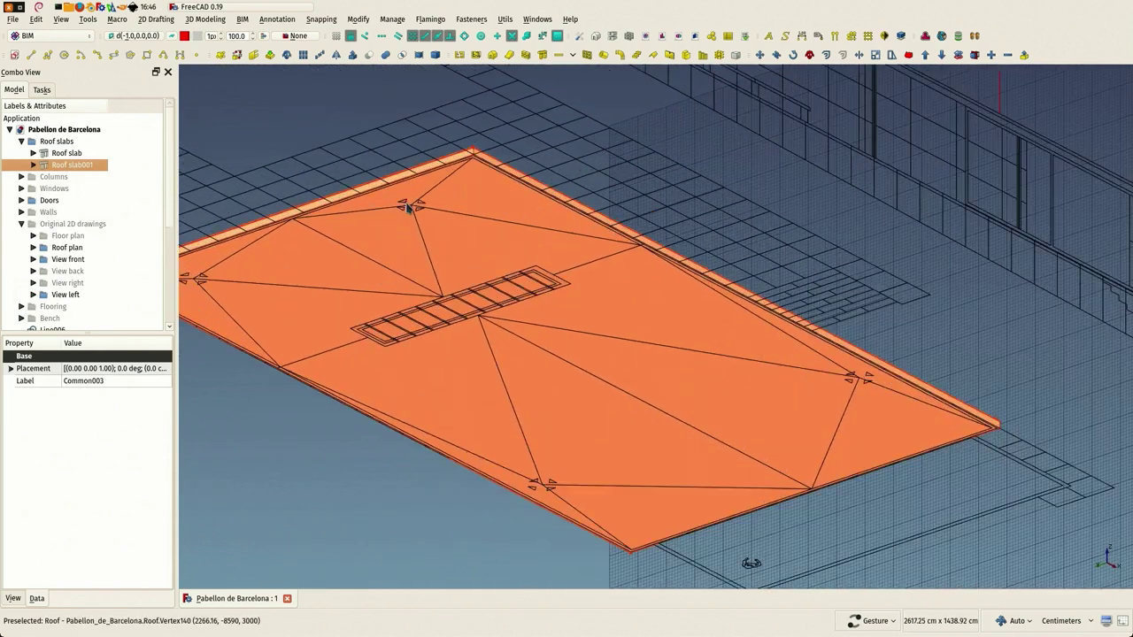
pyautogui.scroll(-1, 408, 208)
pyautogui.moveTo(425, 180); pyautogui.dragTo(498, 165, button='right')
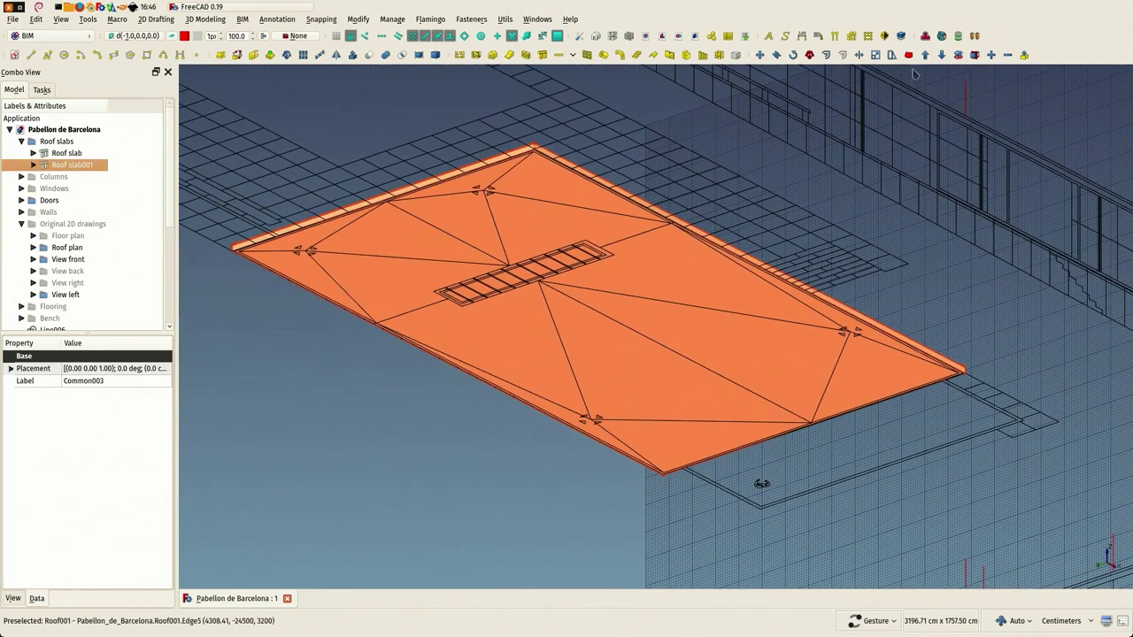
pyautogui.click(1007, 56)
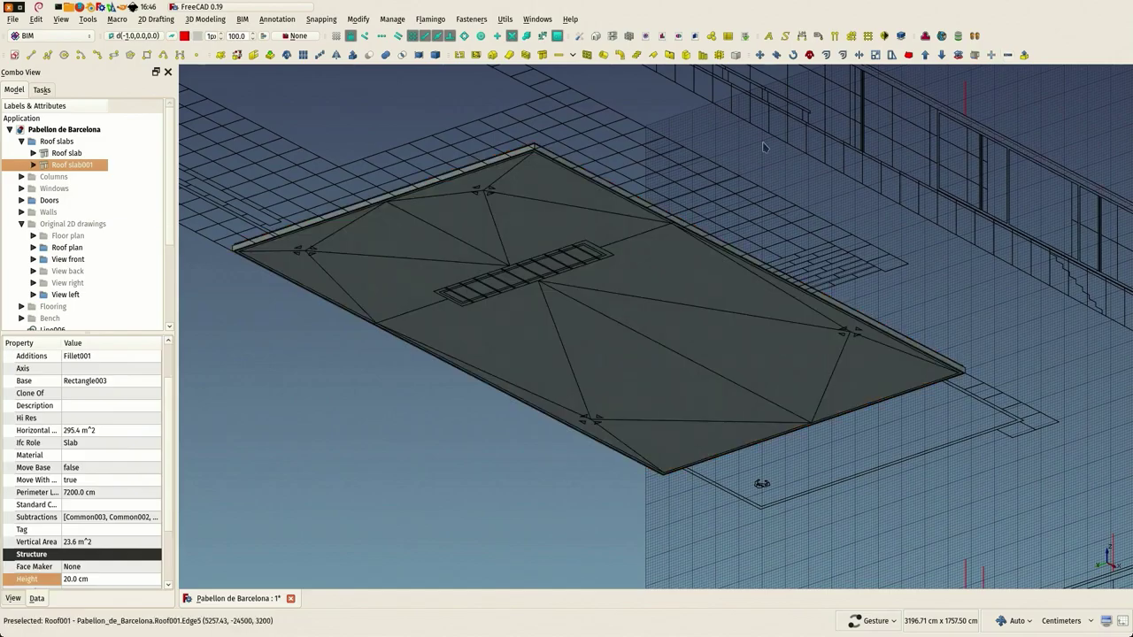
pyautogui.scroll(4, 620, 317)
pyautogui.moveTo(615, 313); pyautogui.dragTo(590, 294)
# Check the base, additions and subtractions among the components of Roof slab001
pyautogui.click(35, 165)
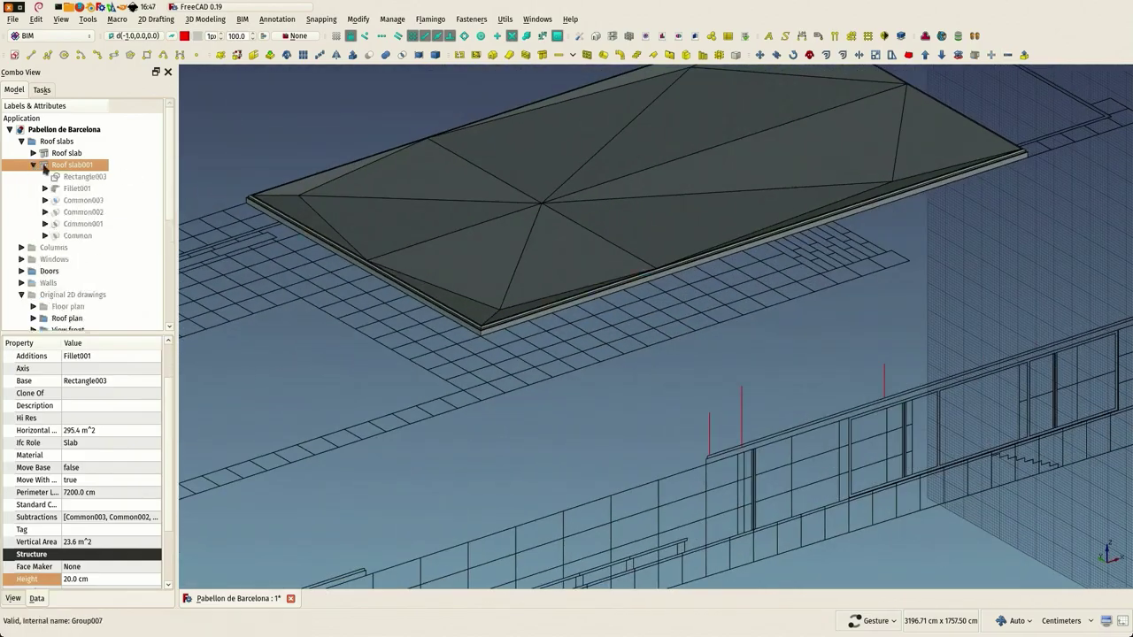
pyautogui.doubleClick(62, 165)
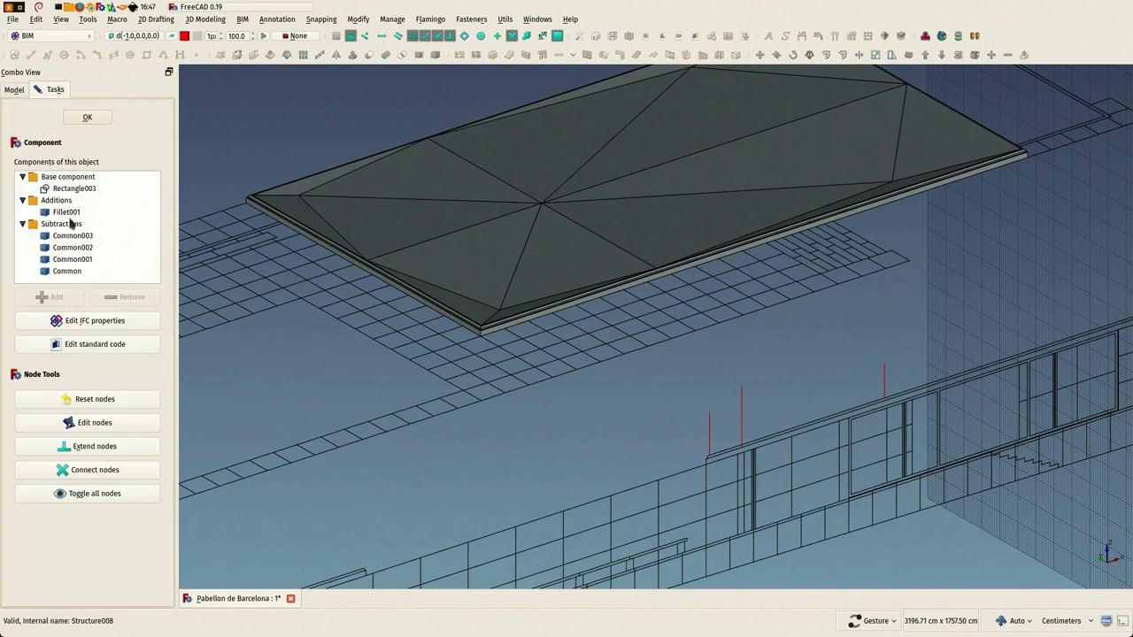
pyautogui.click(88, 118)
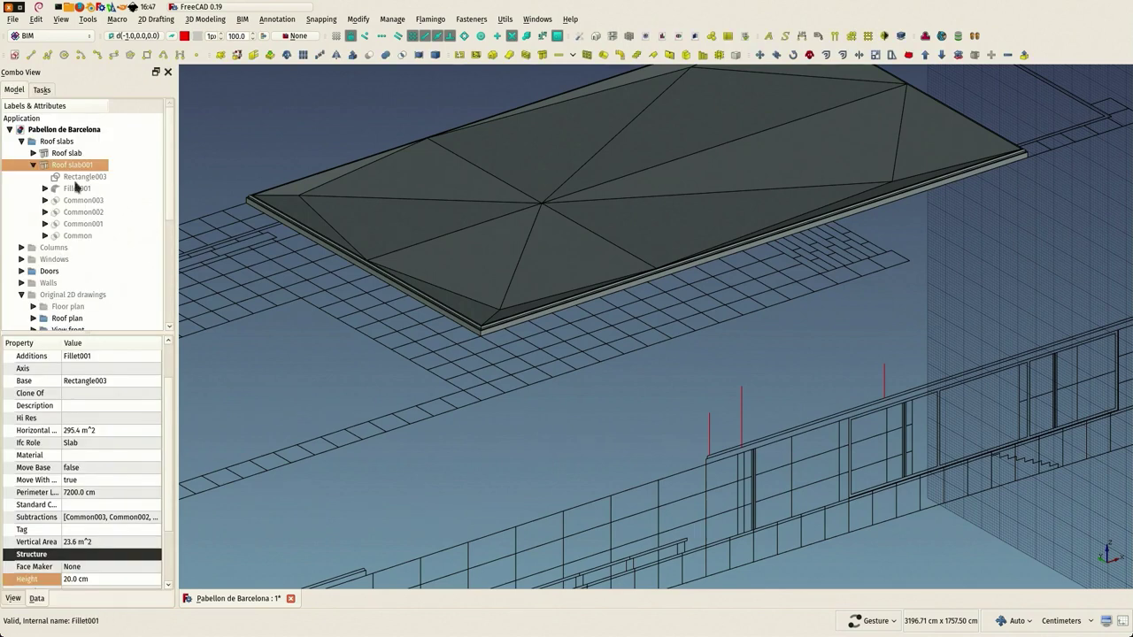
# Review which objects are linked in the Subtractions property of Roof slab001
pyautogui.moveTo(175, 504); pyautogui.dragTo(175, 537)
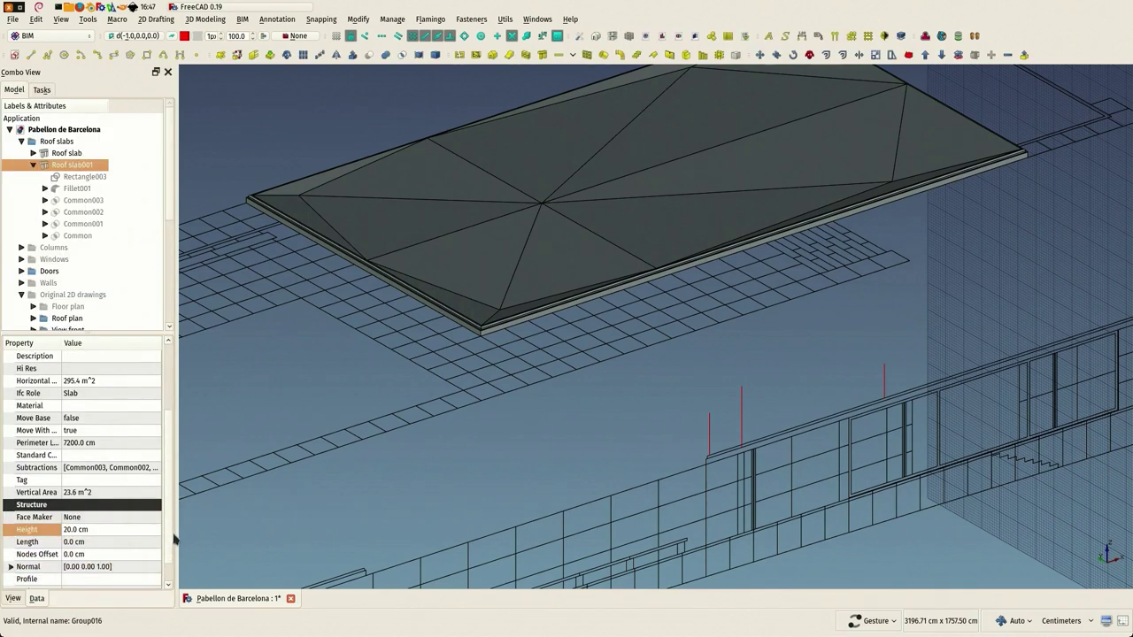
pyautogui.click(89, 470)
pyautogui.click(155, 469)
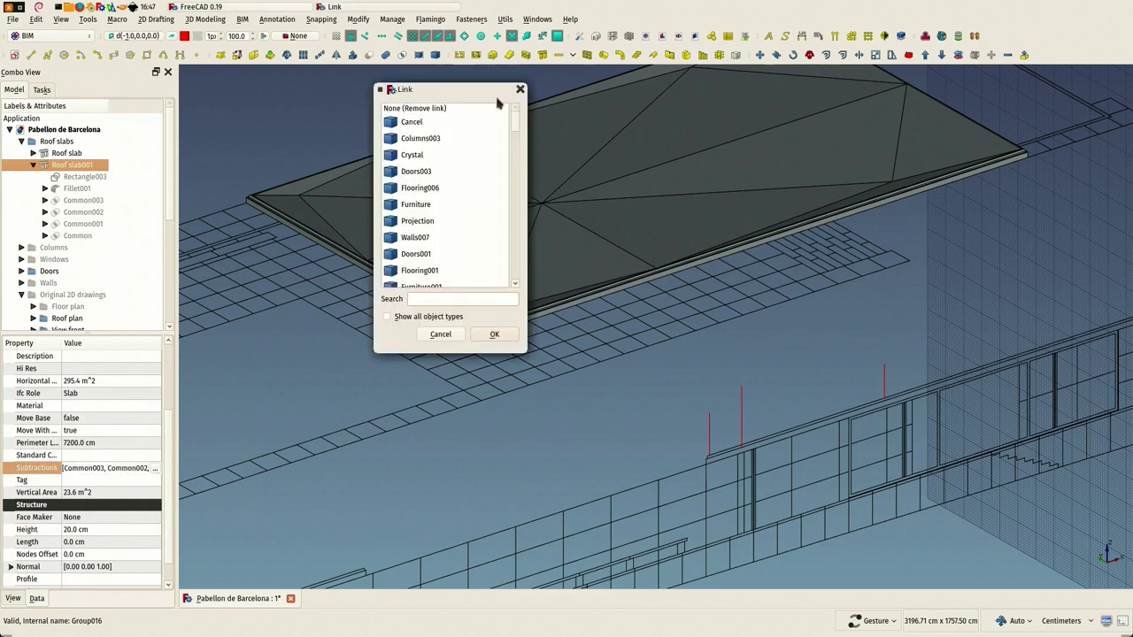
pyautogui.moveTo(516, 129); pyautogui.dragTo(512, 278)
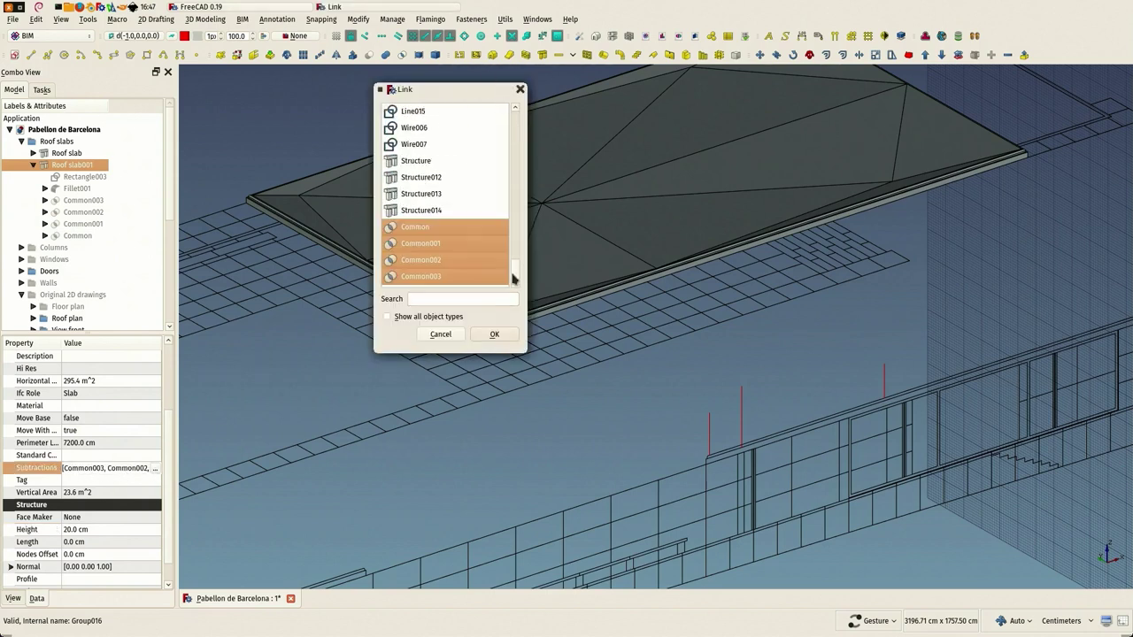
pyautogui.click(439, 333)
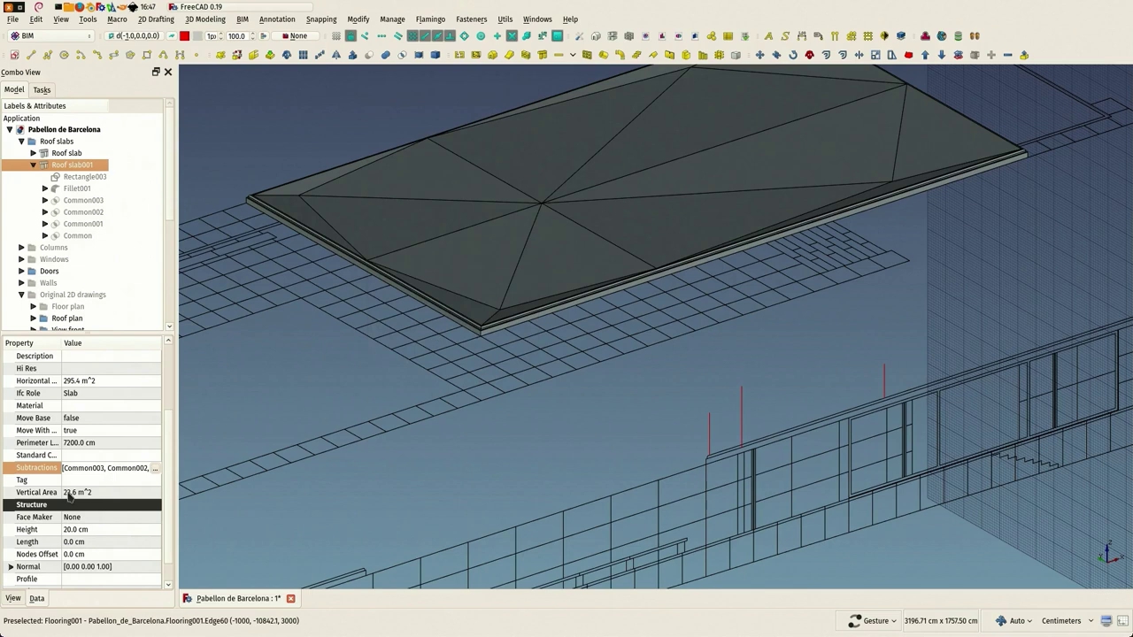
# Inspect the sloped top of the larger roof slab up close and from afar, and save the document
pyautogui.click(279, 147)
pyautogui.moveTo(316, 192); pyautogui.dragTo(399, 219)
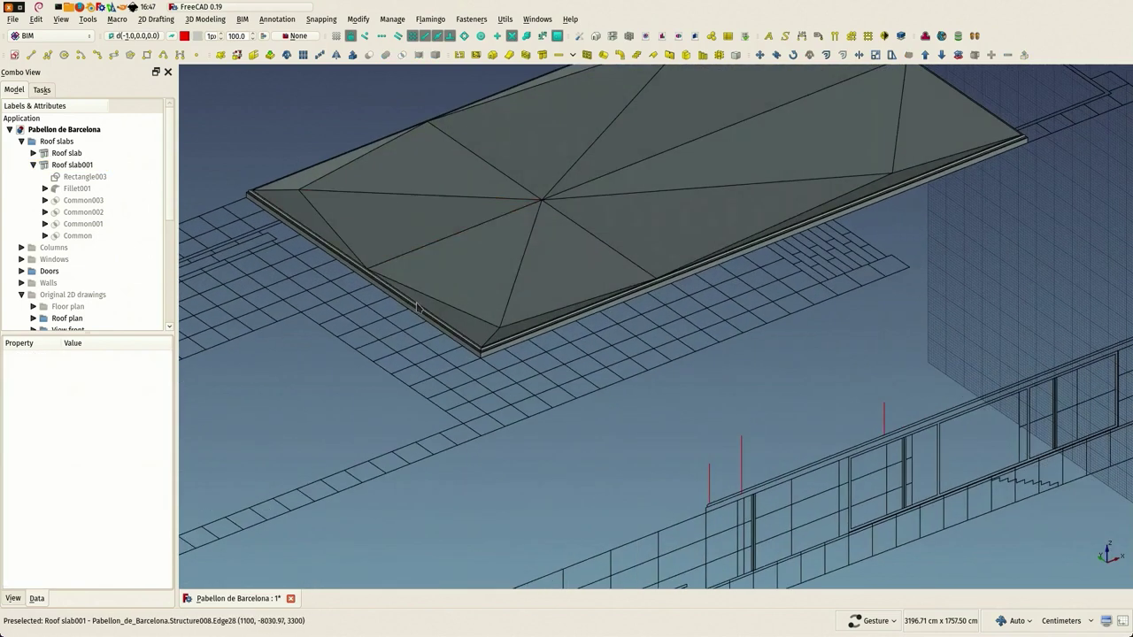
pyautogui.scroll(3, 417, 305)
pyautogui.scroll(4, 519, 357)
pyautogui.scroll(-10, 504, 350)
pyautogui.scroll(-2, 501, 347)
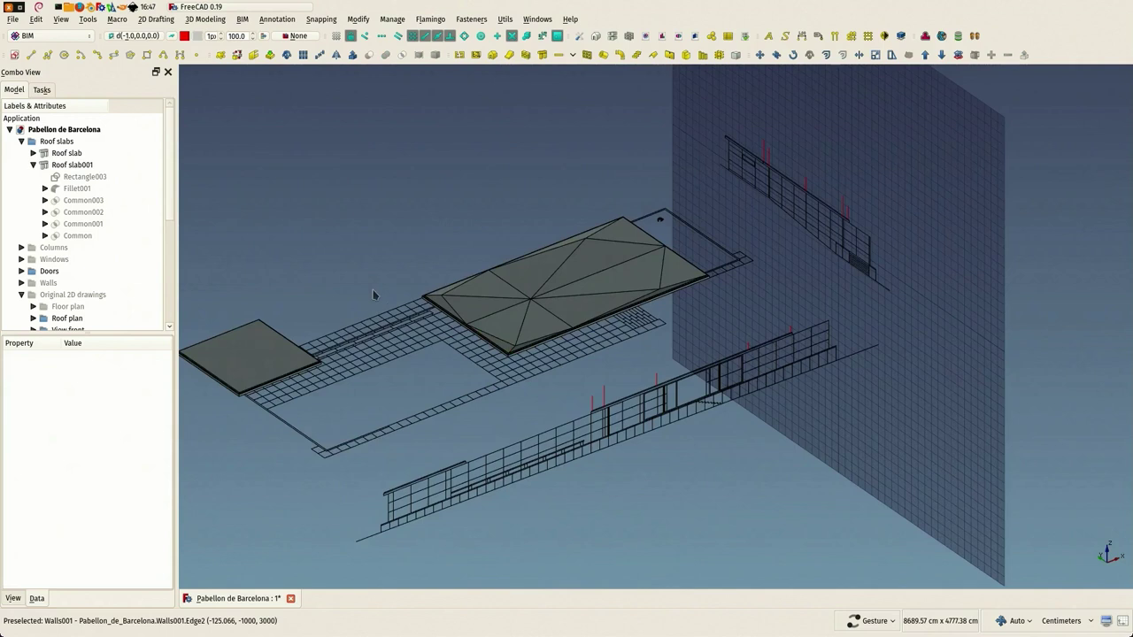
pyautogui.moveTo(375, 295)
pyautogui.mouseDown()
pyautogui.moveTo(359, 273)
pyautogui.moveTo(387, 279)
pyautogui.mouseUp()
pyautogui.moveTo(387, 278); pyautogui.dragTo(465, 298, button='right')
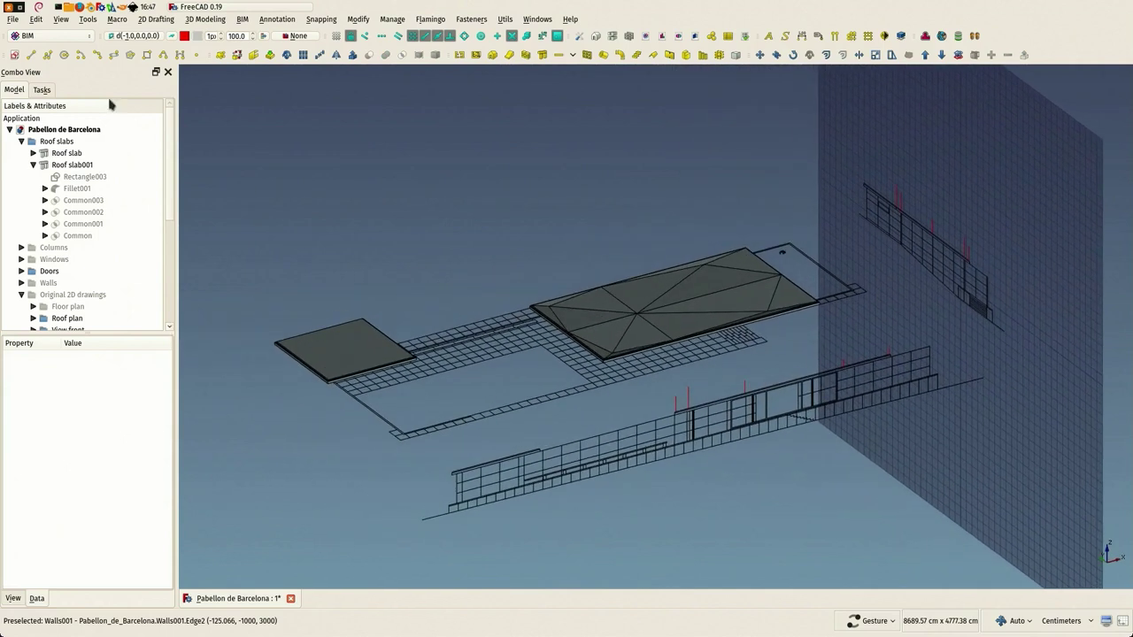
pyautogui.click(12, 18)
pyautogui.click(37, 98)
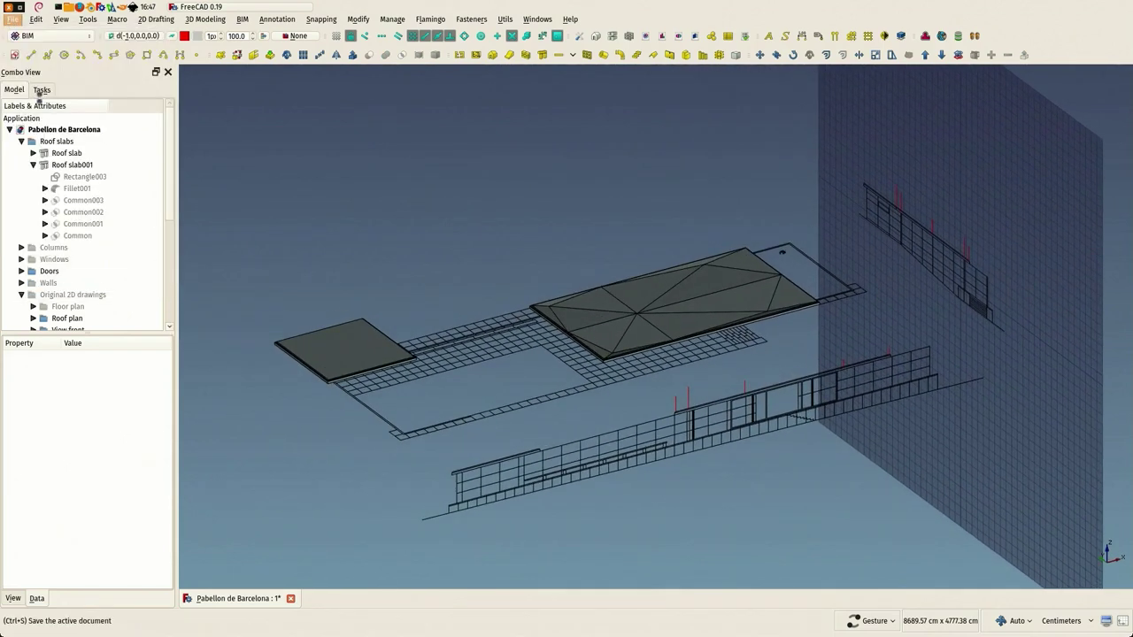
# Hide the smaller roof slab, Roof slab, to expose the slope lines of the 2D roof plan beneath it
pyautogui.scroll(3, 326, 300)
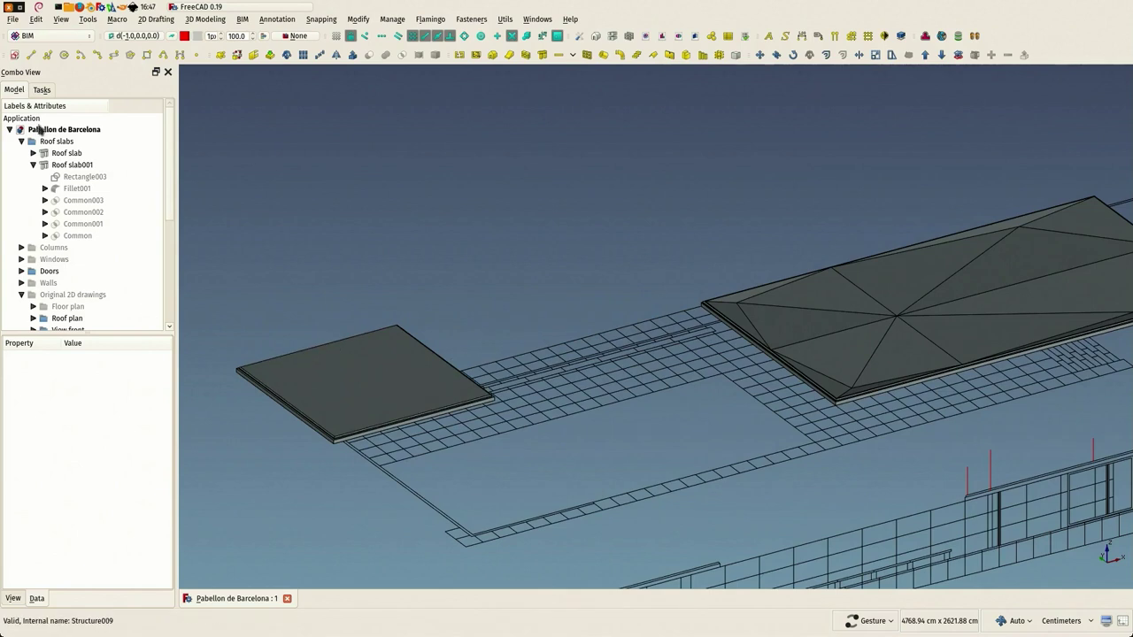
pyautogui.click(64, 155)
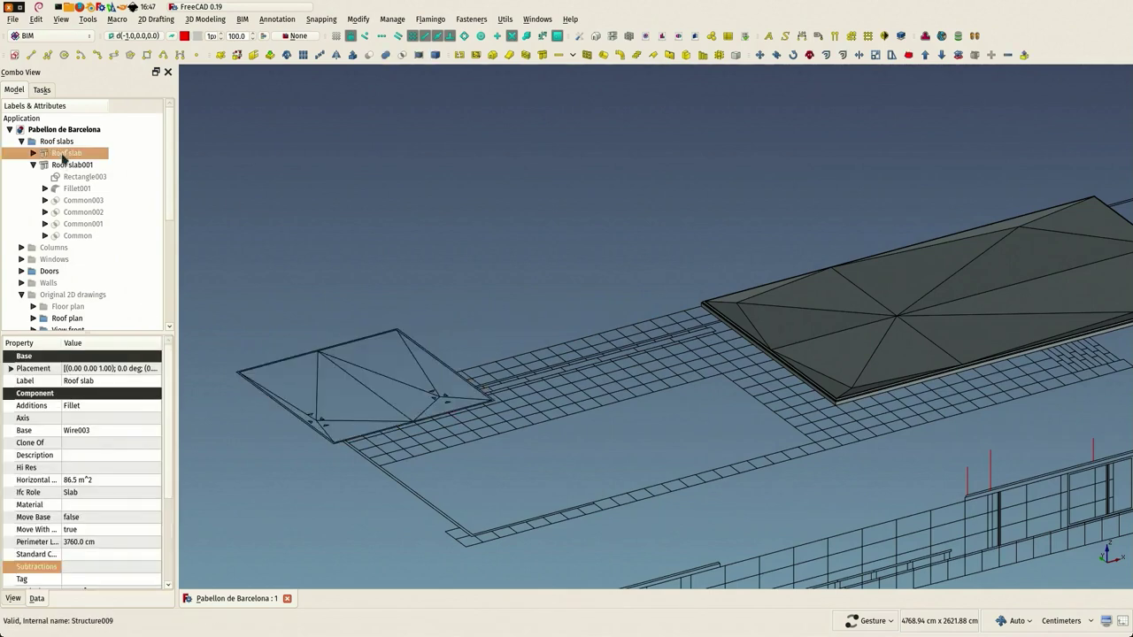
pyautogui.moveTo(490, 238); pyautogui.dragTo(523, 362)
pyautogui.moveTo(523, 362); pyautogui.dragTo(531, 170, button='right')
pyautogui.scroll(-2, 531, 171)
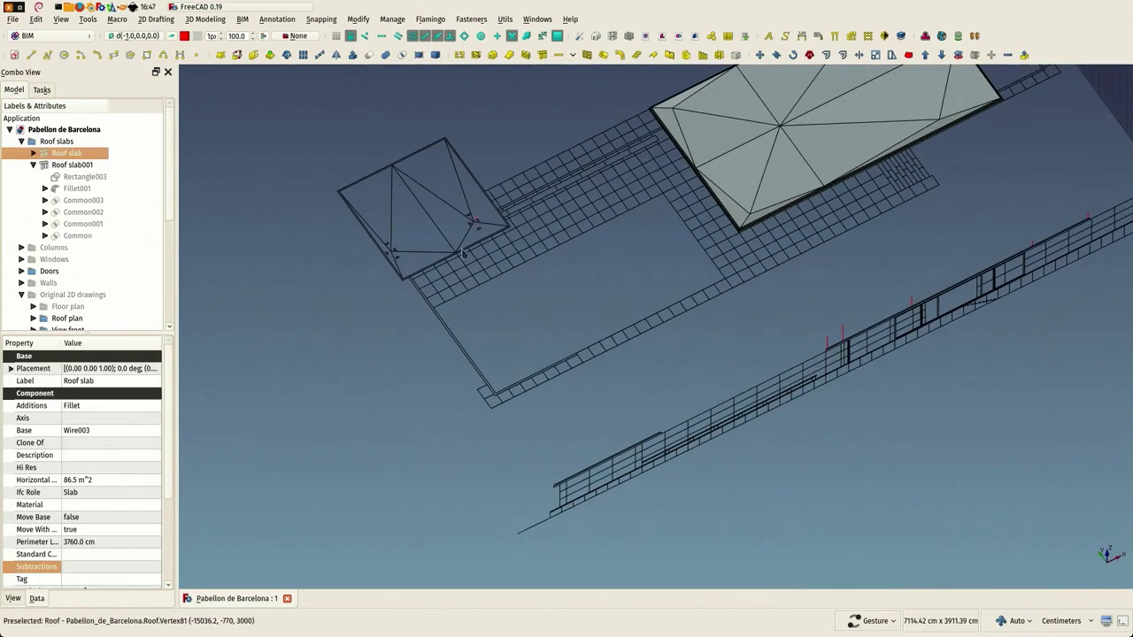
# Align the working plane with the front elevation using three vertices of the leftmost wall panels below the small roof
pyautogui.scroll(5, 550, 401)
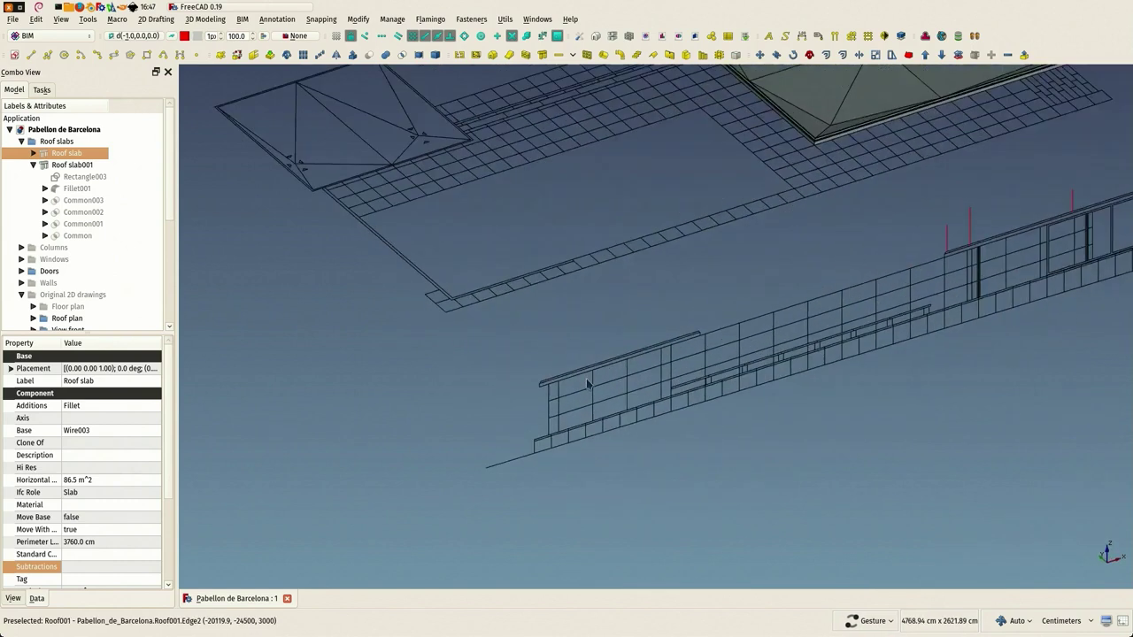
pyautogui.scroll(3, 550, 401)
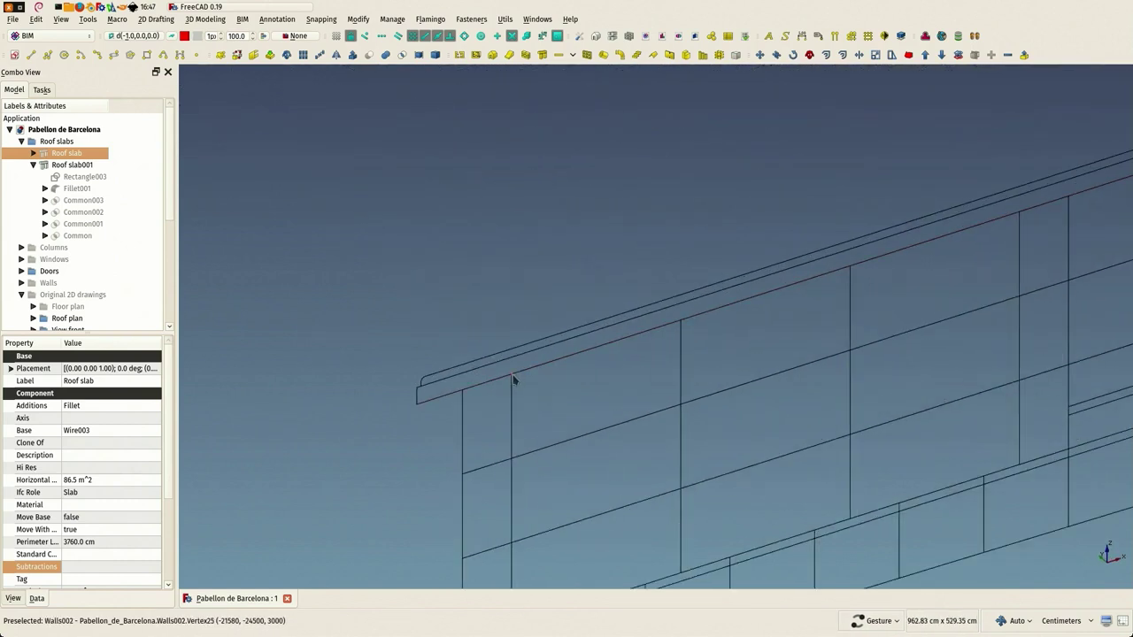
pyautogui.click(514, 378)
pyautogui.moveTo(557, 354); pyautogui.dragTo(585, 204, button='right')
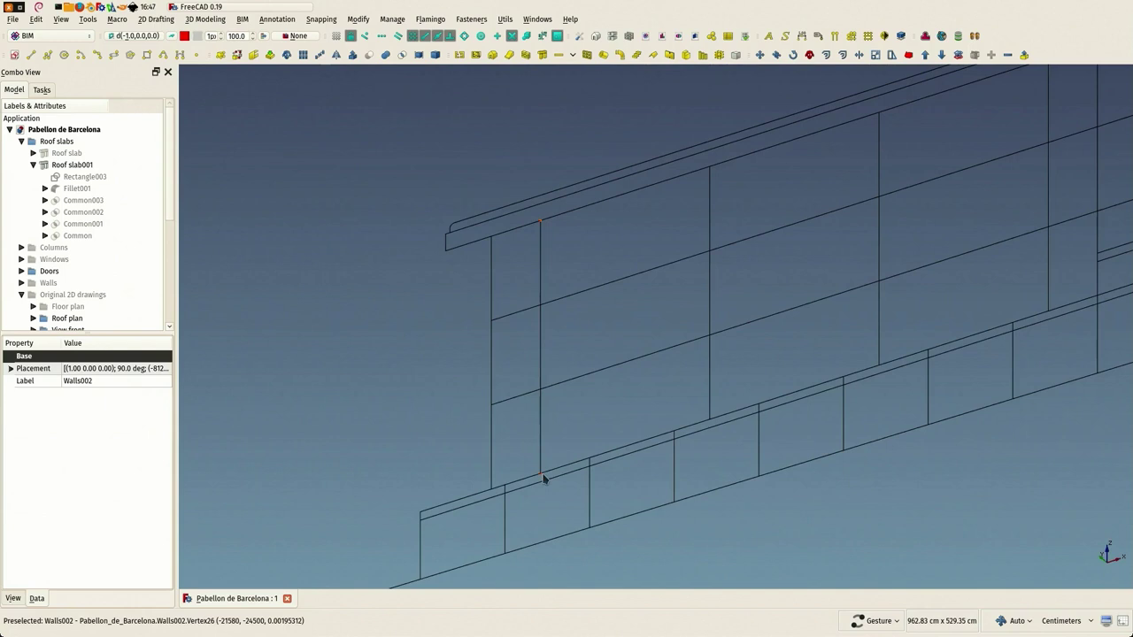
pyautogui.keyDown('ctrl'); pyautogui.click(542, 475); pyautogui.keyUp('ctrl')
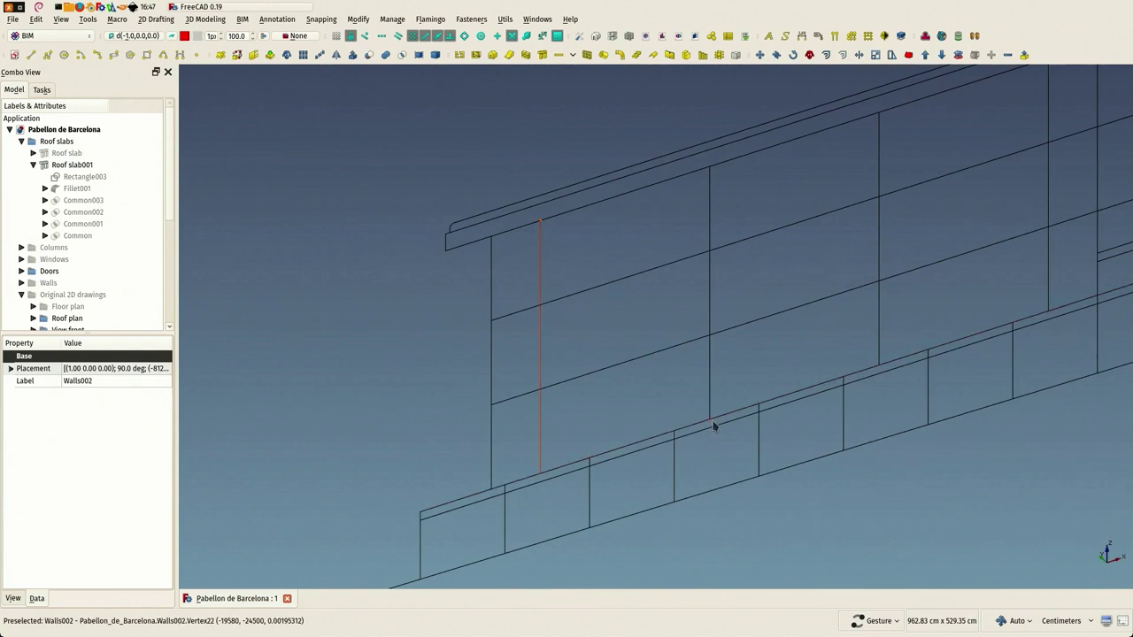
pyautogui.click(128, 37)
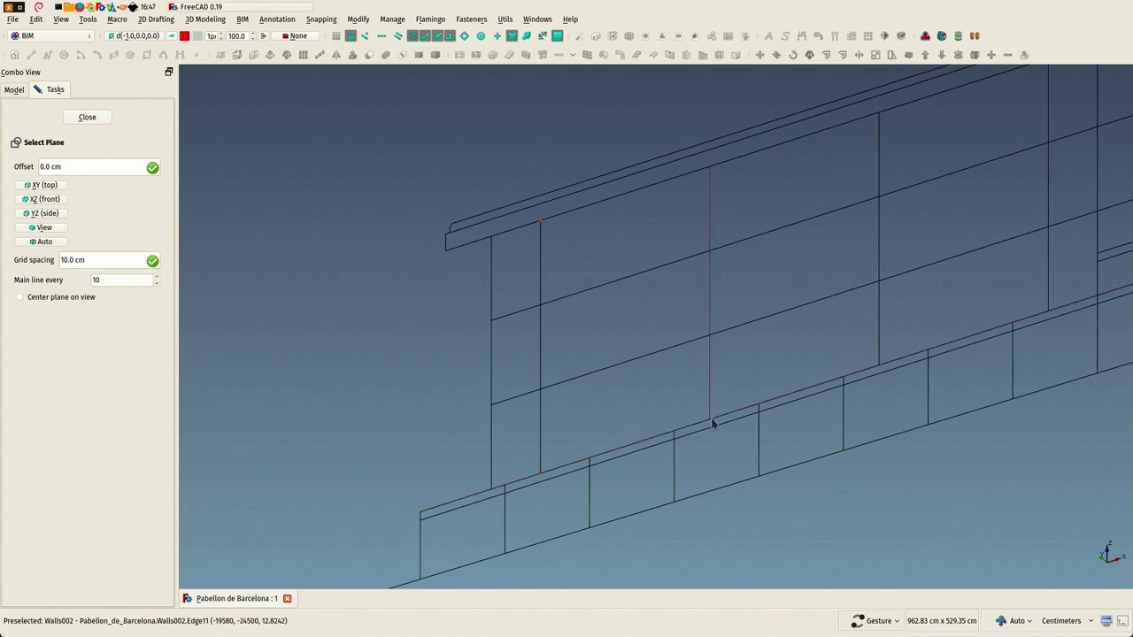
pyautogui.click(115, 41)
# Project the small roof plan's near corner onto the front elevation with a vertical line 180 cm long starting at the roof's underside
pyautogui.scroll(-4, 400, 167)
pyautogui.moveTo(399, 168); pyautogui.dragTo(409, 194)
pyautogui.scroll(-2, 409, 193)
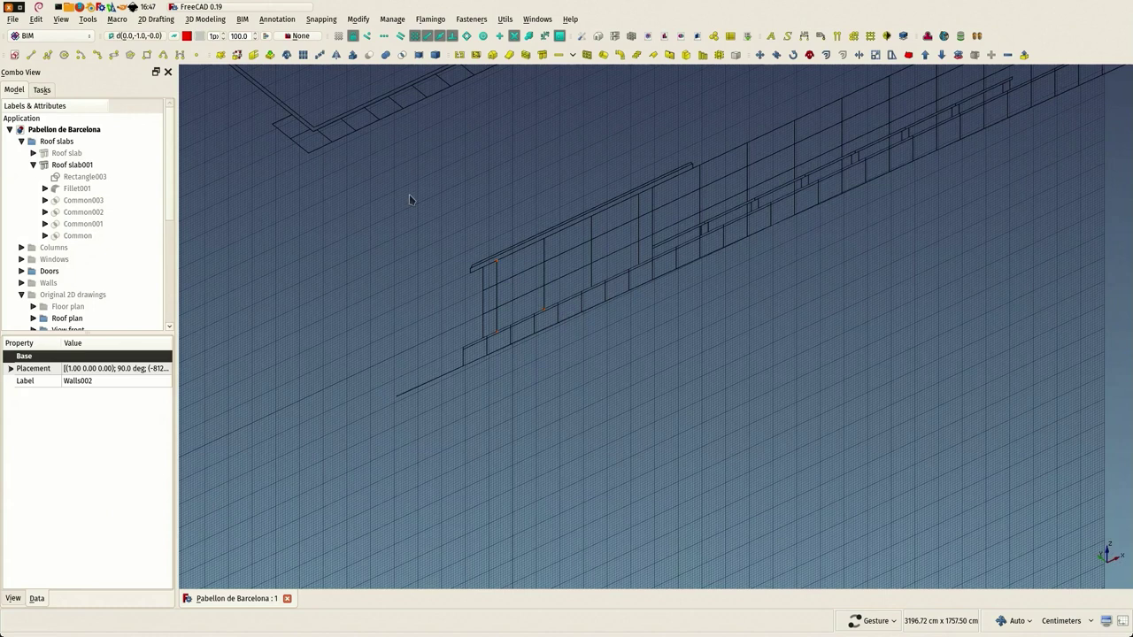
pyautogui.moveTo(409, 193); pyautogui.dragTo(554, 413, button='right')
pyautogui.scroll(-3, 467, 264)
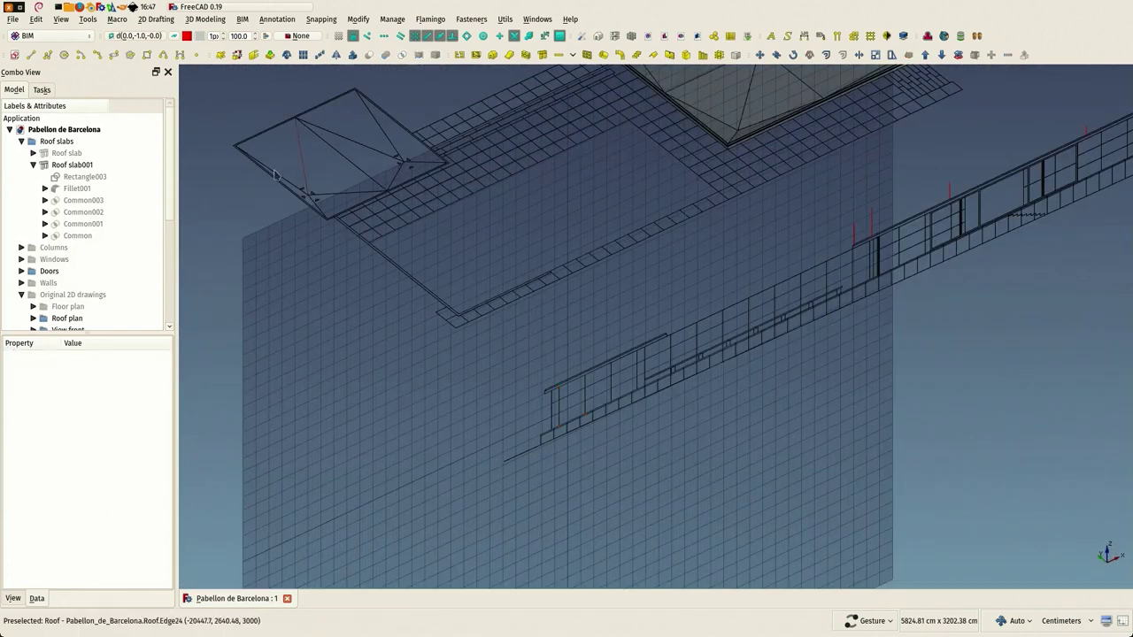
pyautogui.scroll(4, 314, 166)
pyautogui.press('l')
pyautogui.press('i')
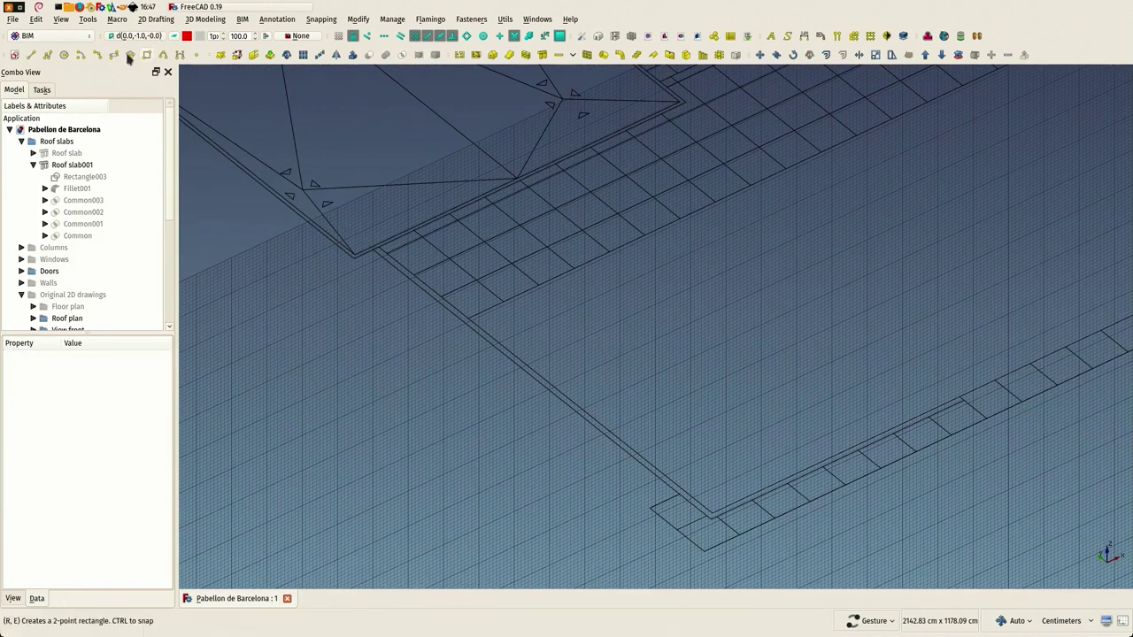
pyautogui.click(356, 254)
pyautogui.scroll(-3, 371, 195)
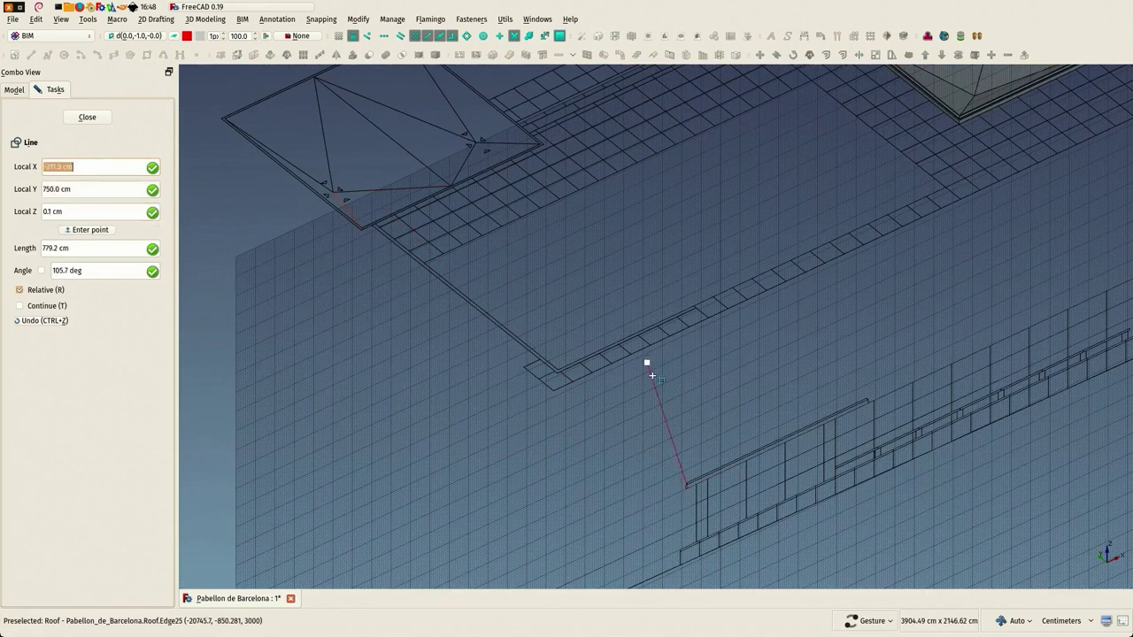
pyautogui.press('Return')
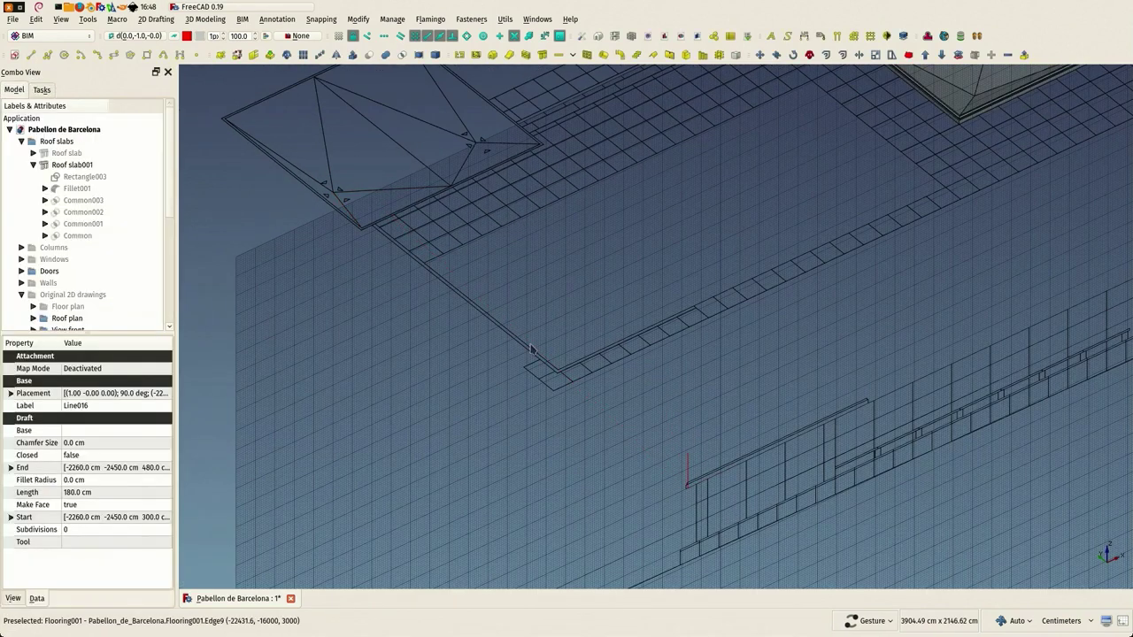
# Project the small roof plan's first inner slope vertex onto the front elevation with a vertical line rising from the roof's underside
pyautogui.scroll(2, 425, 164)
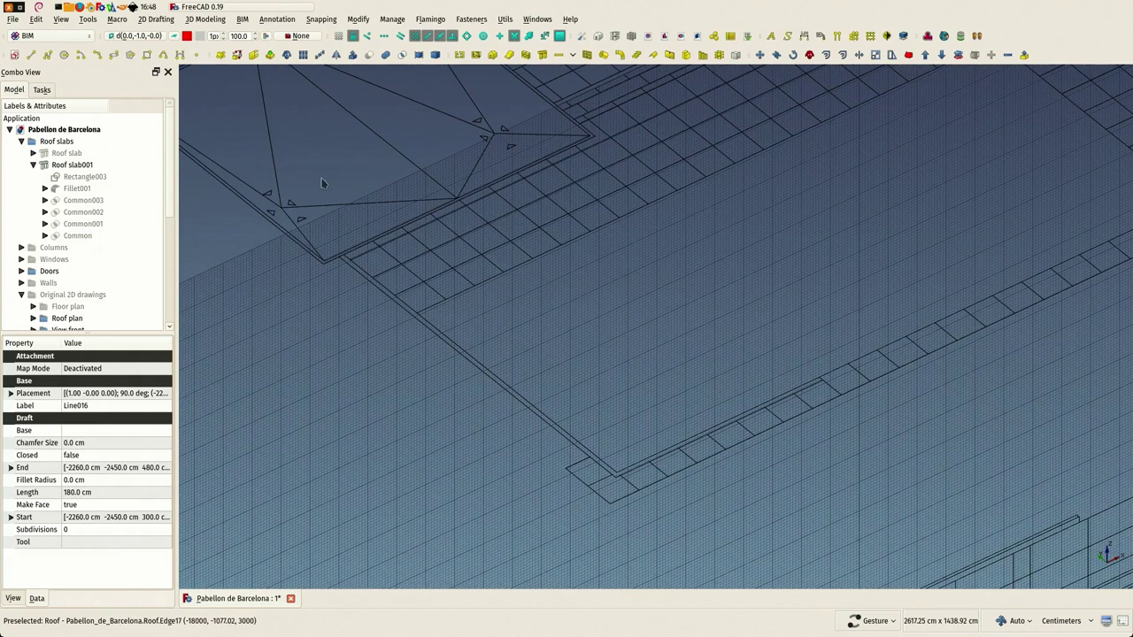
pyautogui.press('l')
pyautogui.press('i')
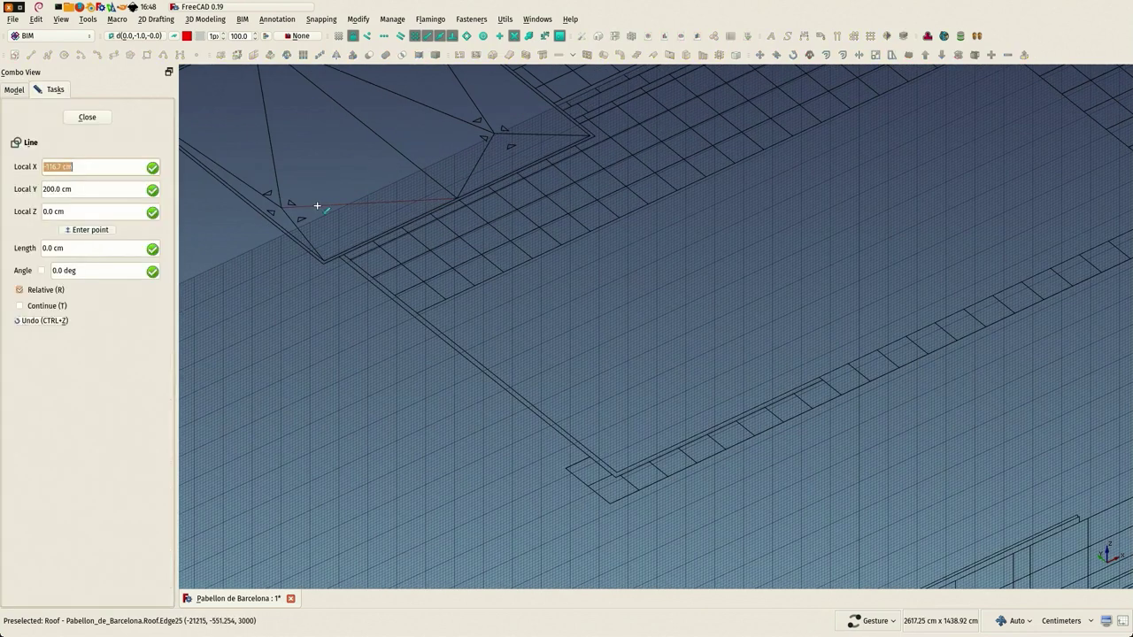
pyautogui.scroll(-1, 314, 205)
pyautogui.click(720, 554)
pyautogui.press('y')
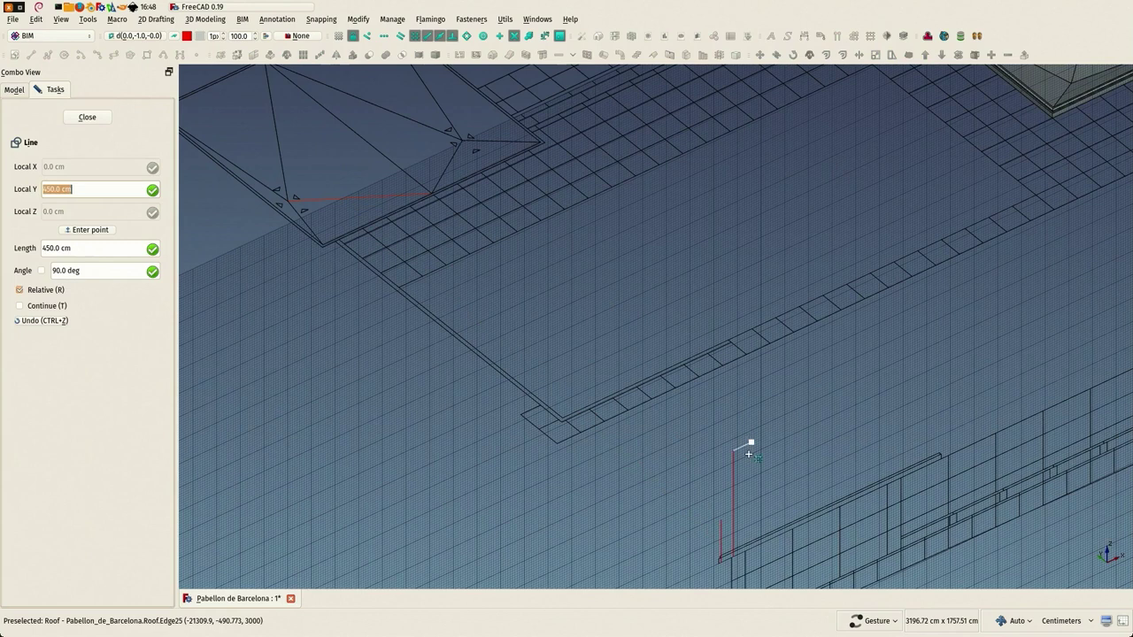
pyautogui.click(746, 474)
# Draw a 280 cm vertical line on the roof elevation, aligned with the slope vertex midway along the plan's front edge
pyautogui.press('l')
pyautogui.press('i')
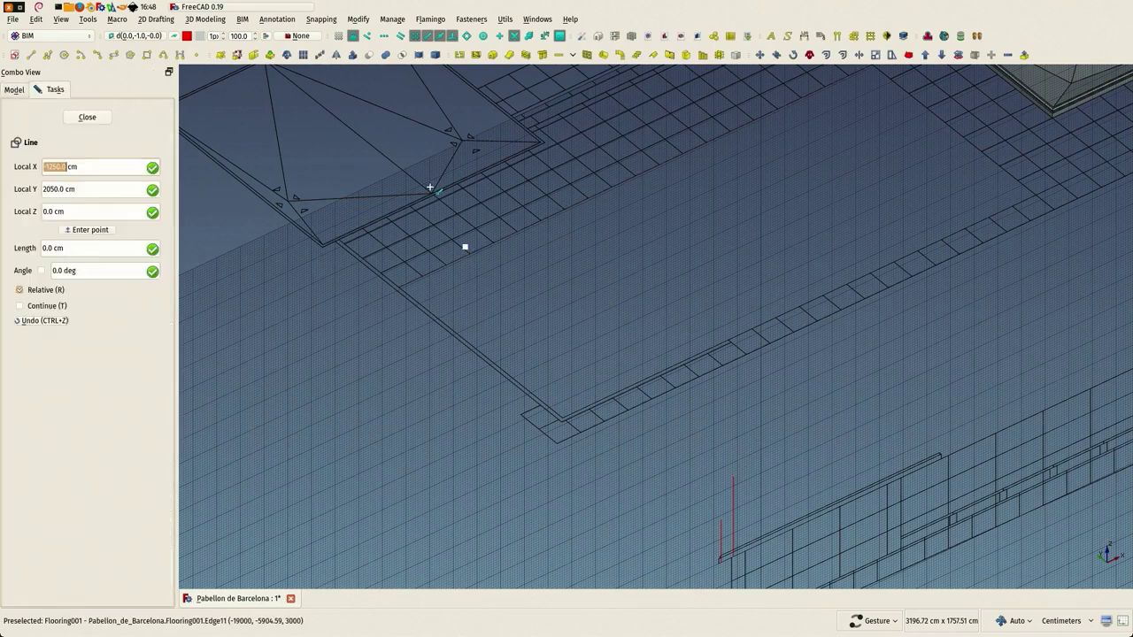
pyautogui.click(830, 511)
pyautogui.press('shift')
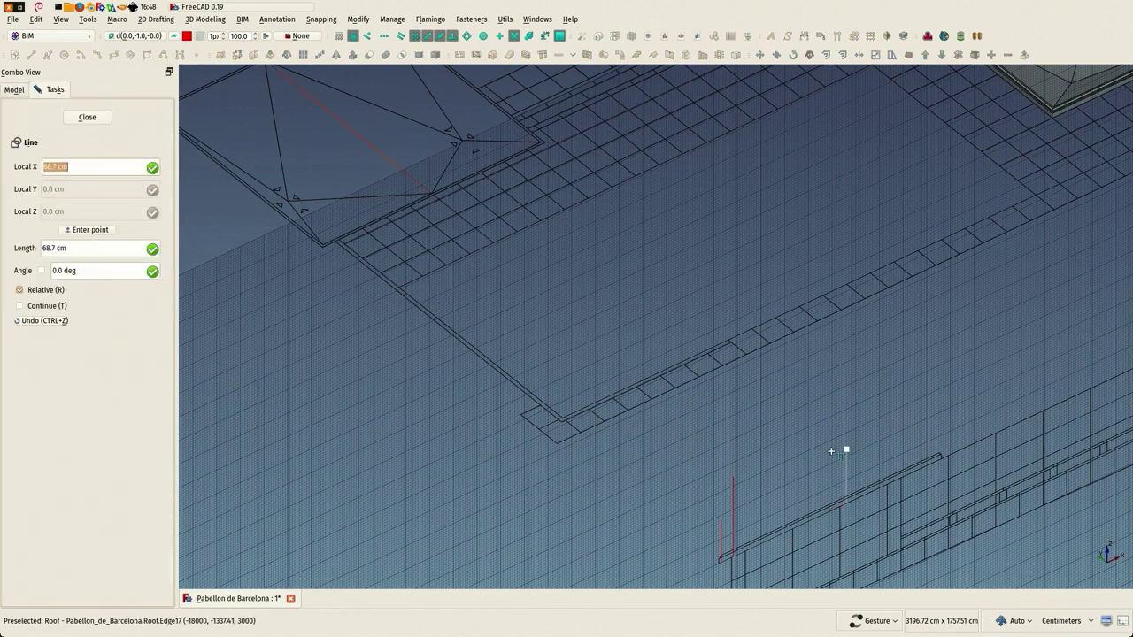
pyautogui.press('shift')
pyautogui.click(821, 449)
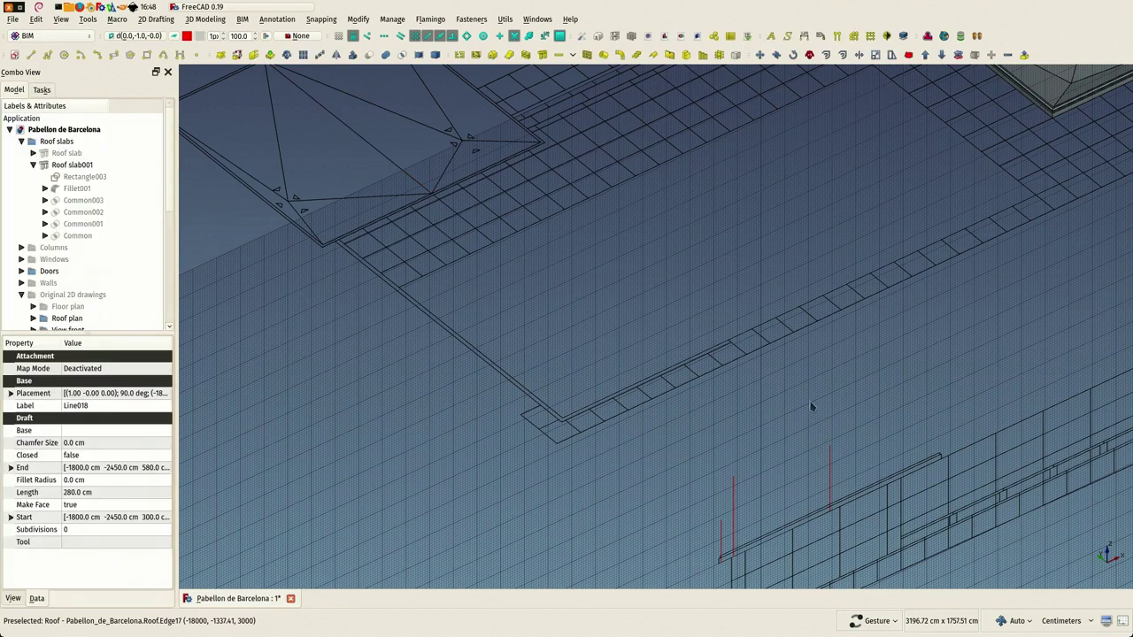
# Project the plan's second inner slope vertex and the far front corner onto the roof elevation with vertical lines, the corner's 240 cm long
pyautogui.press('l')
pyautogui.press('i')
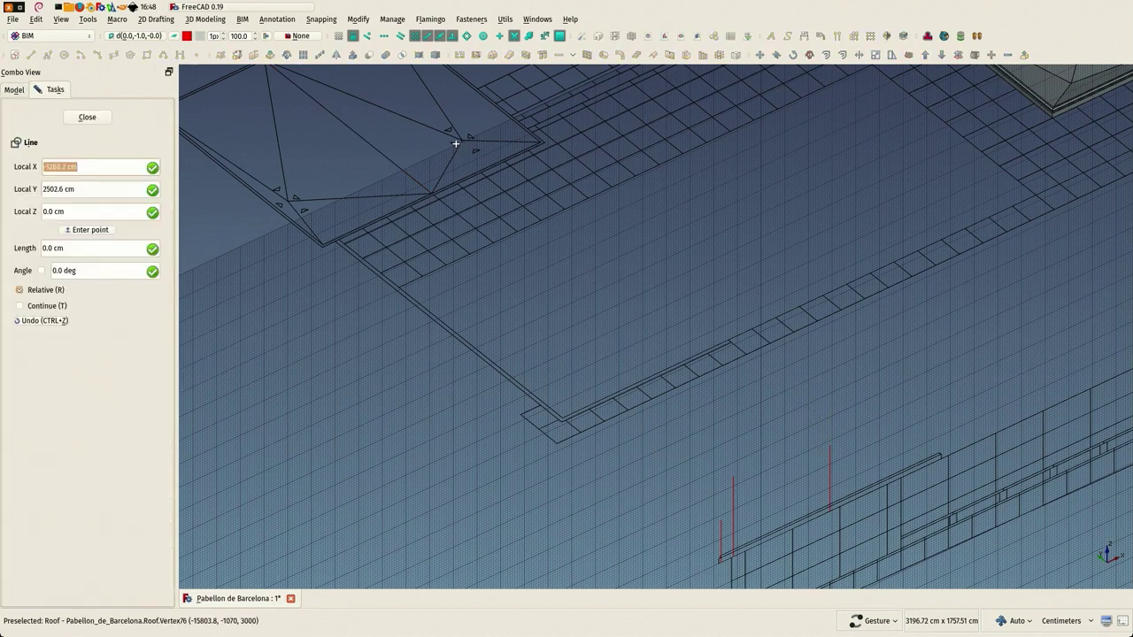
pyautogui.click(638, 182)
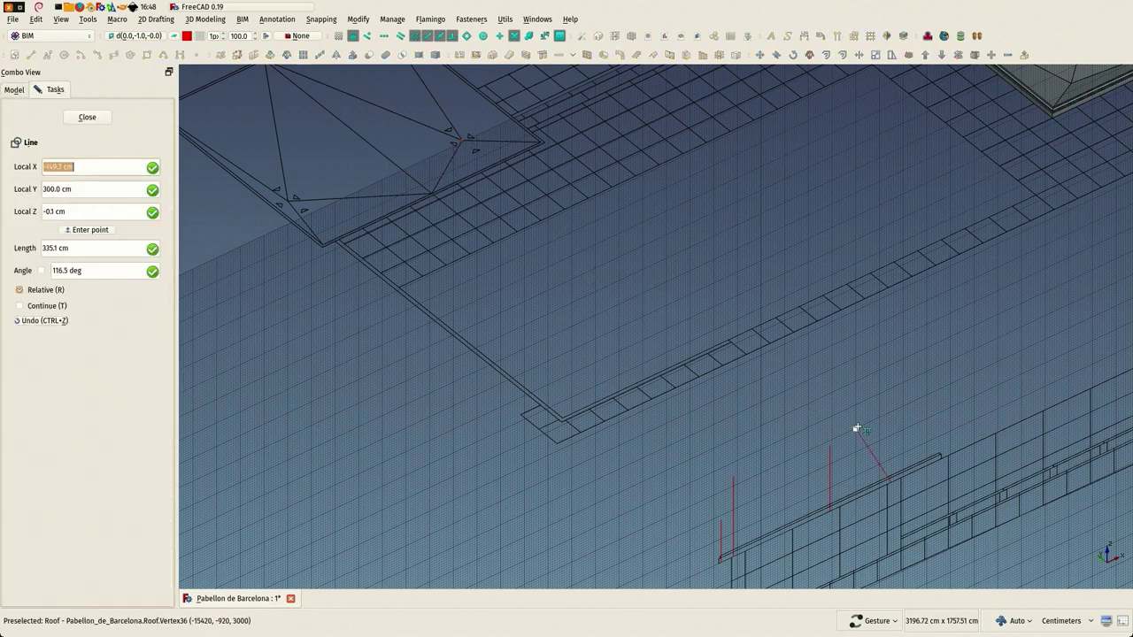
pyautogui.keyDown('shift'); pyautogui.click(873, 425); pyautogui.keyUp('shift')
pyautogui.press('l')
pyautogui.press('i')
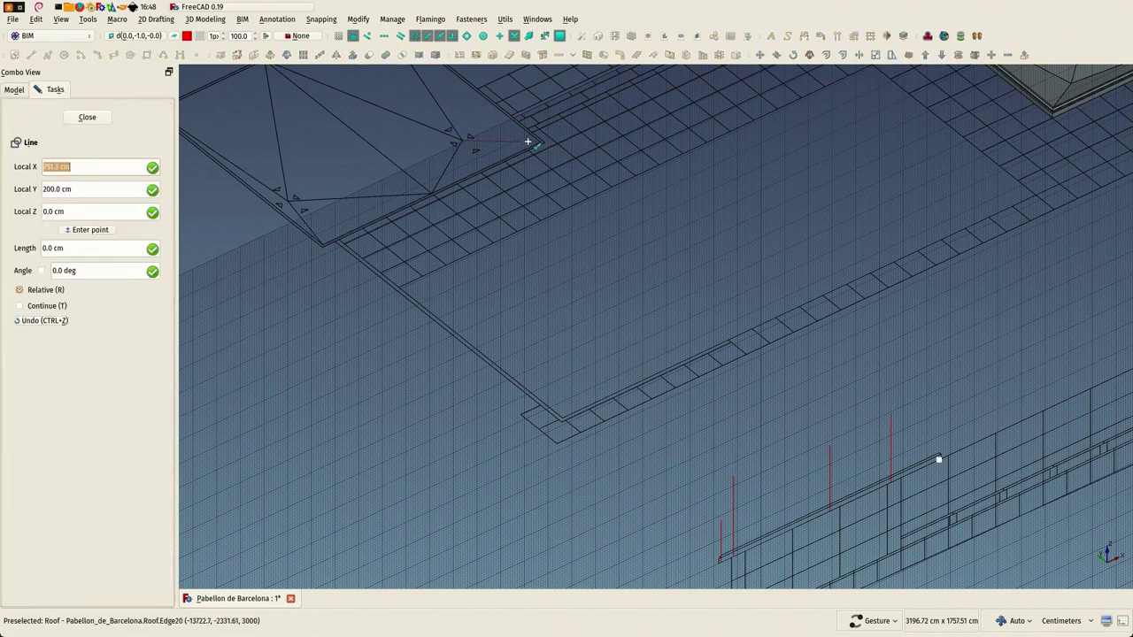
pyautogui.click(533, 138)
pyautogui.keyDown('shift'); pyautogui.click(925, 408); pyautogui.keyUp('shift')
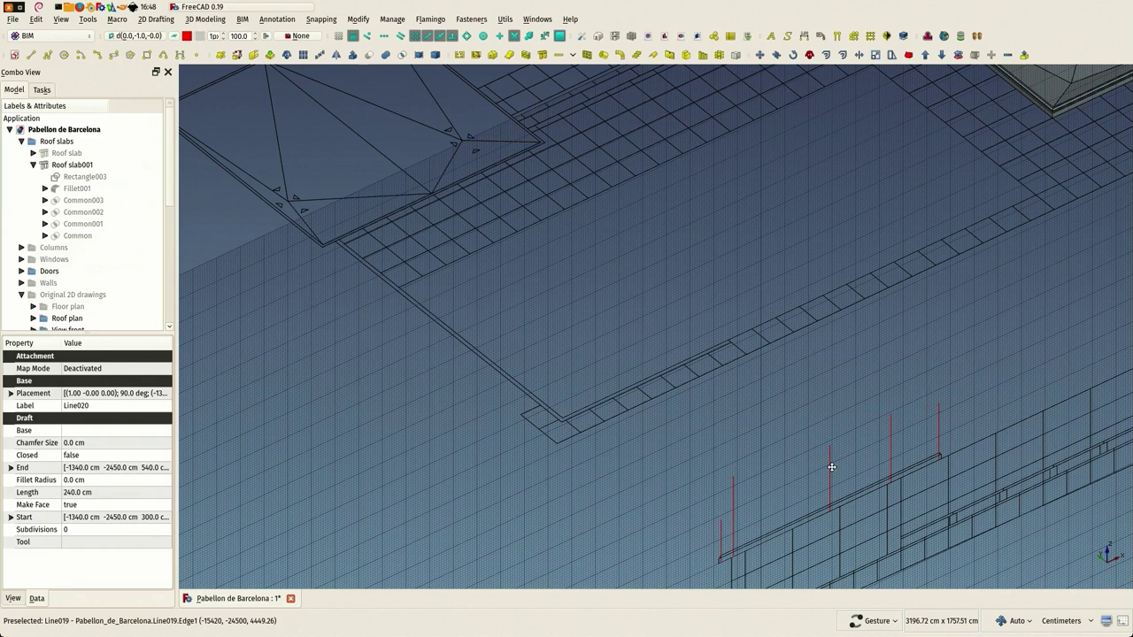
# Trim the first vertical guide line to the roof's top edge and the second to the lower step edge beneath it
pyautogui.moveTo(829, 466); pyautogui.dragTo(690, 274, button='right')
pyautogui.scroll(8, 622, 435)
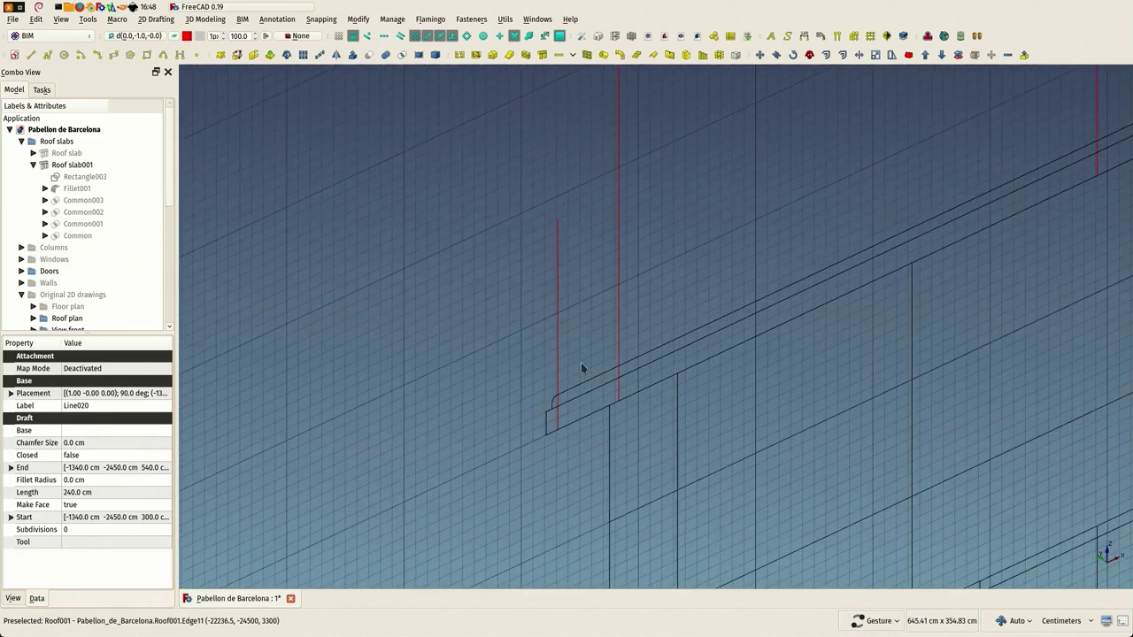
pyautogui.moveTo(556, 402); pyautogui.dragTo(543, 333, button='right')
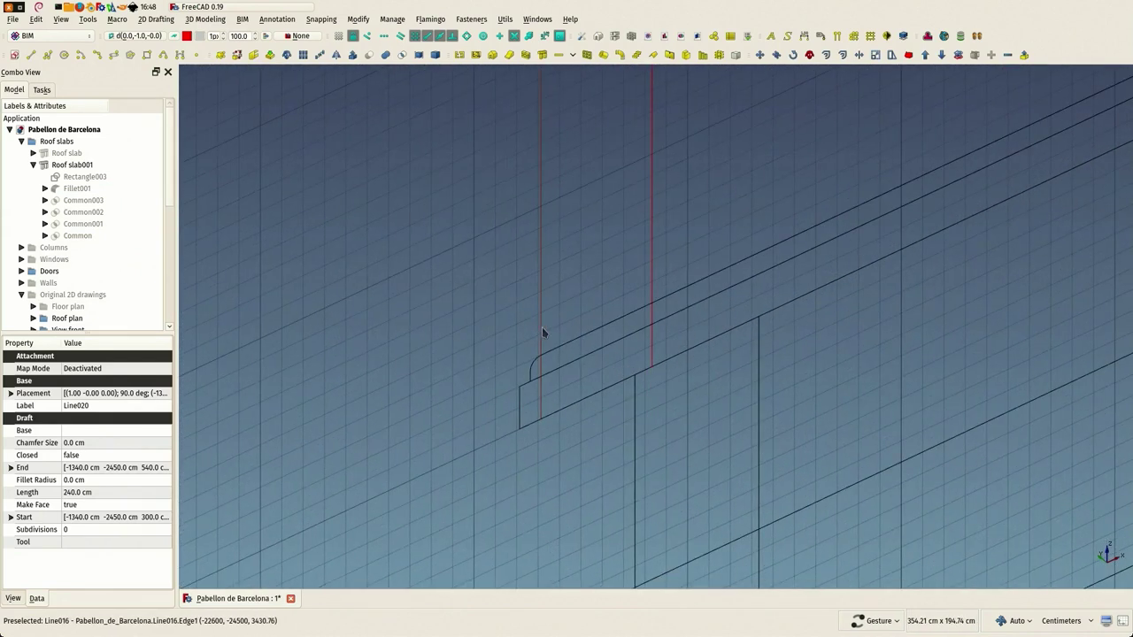
pyautogui.press('t')
pyautogui.press('r')
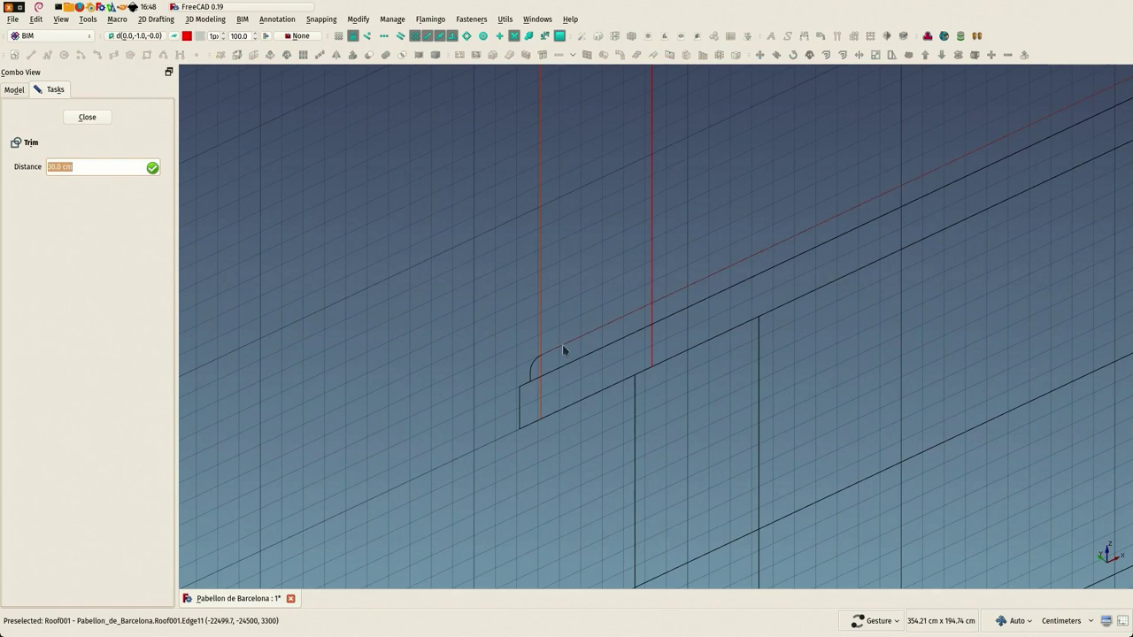
pyautogui.click(563, 345)
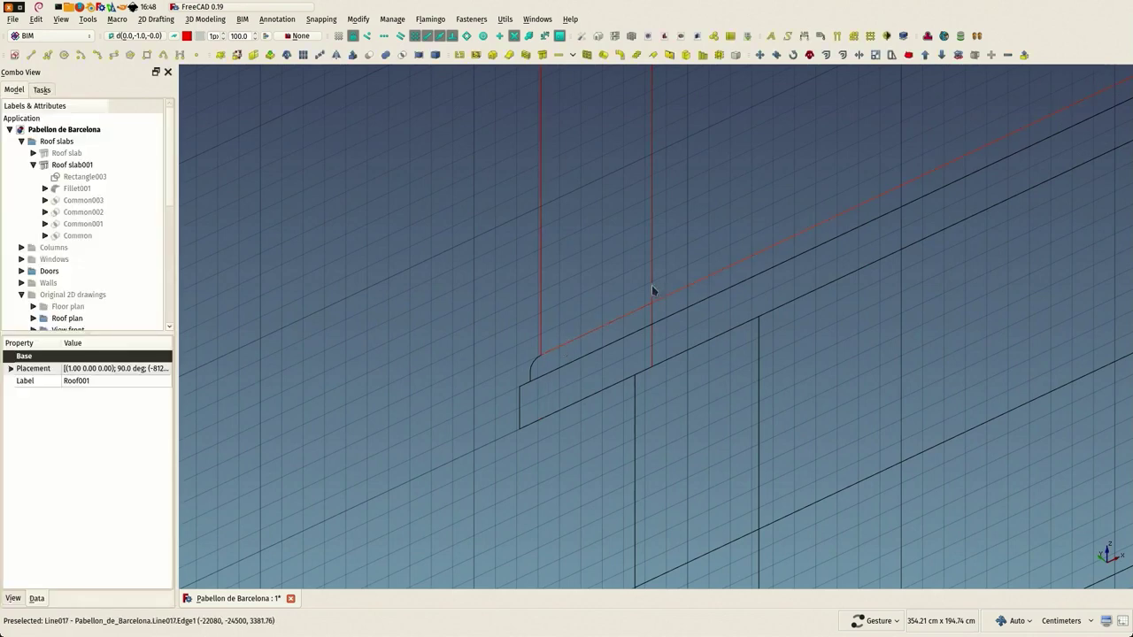
pyautogui.click(652, 286)
pyautogui.press('t')
pyautogui.press('r')
pyautogui.click(668, 318)
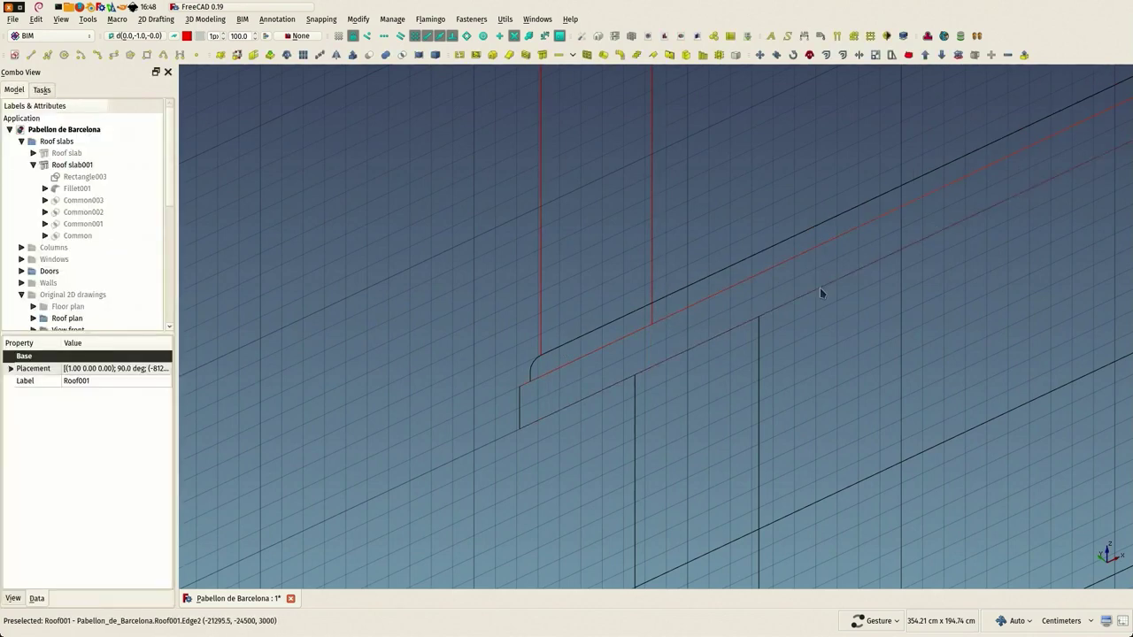
# Trim the middle vertical guide line to the top edge of the small roof elevation
pyautogui.moveTo(845, 272); pyautogui.dragTo(399, 453, button='right')
pyautogui.scroll(-3, 459, 398)
pyautogui.scroll(5, 779, 218)
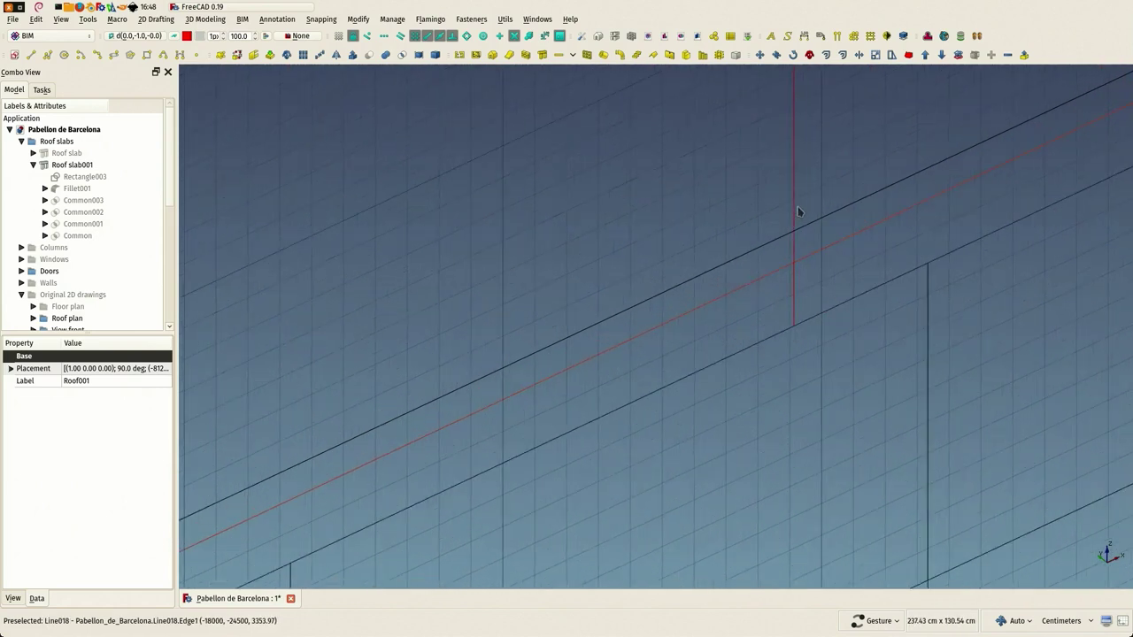
pyautogui.click(796, 212)
pyautogui.press('t')
pyautogui.press('r')
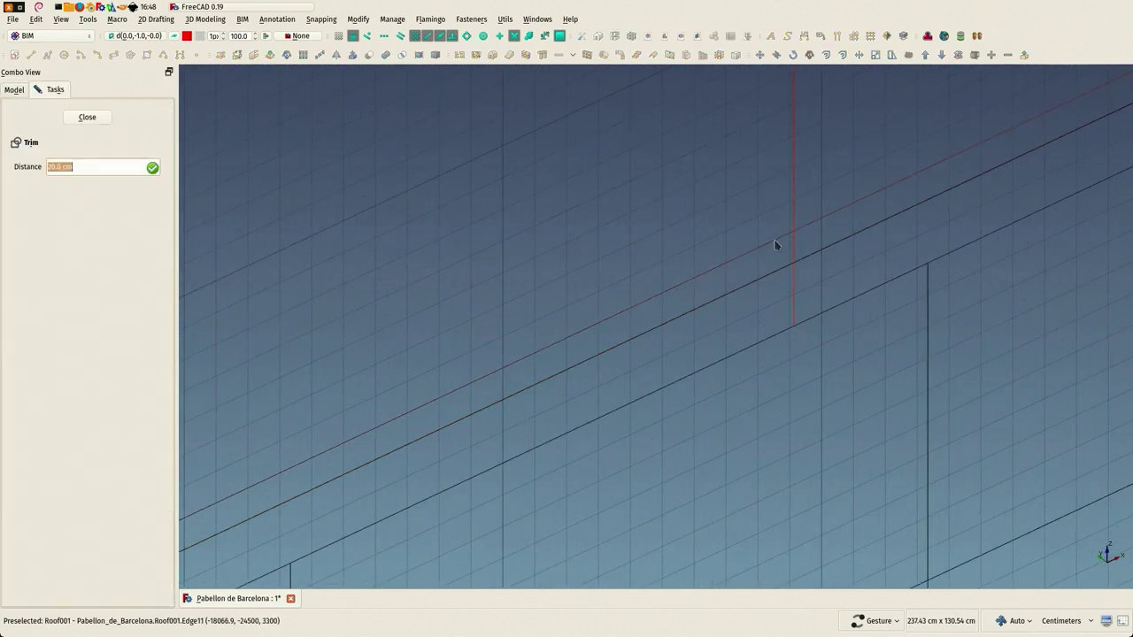
pyautogui.click(774, 241)
# Trim the fourth vertical guide line to the step edge just below the top of the small roof elevation
pyautogui.scroll(-9, 647, 248)
pyautogui.moveTo(791, 174); pyautogui.dragTo(541, 354, button='right')
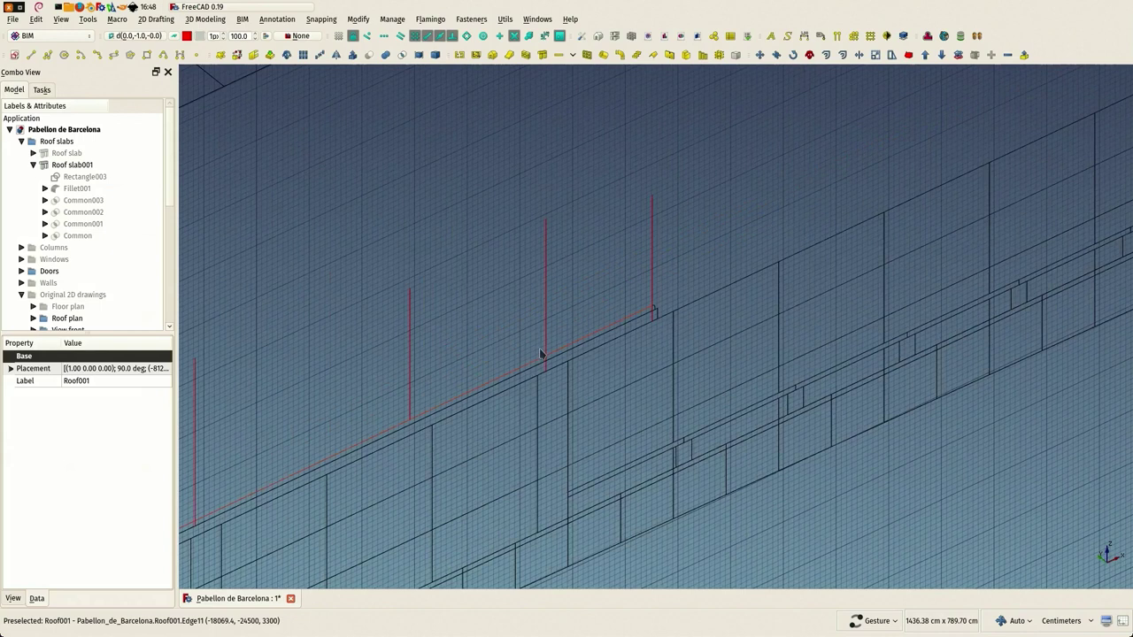
pyautogui.scroll(5, 543, 354)
pyautogui.scroll(4, 545, 358)
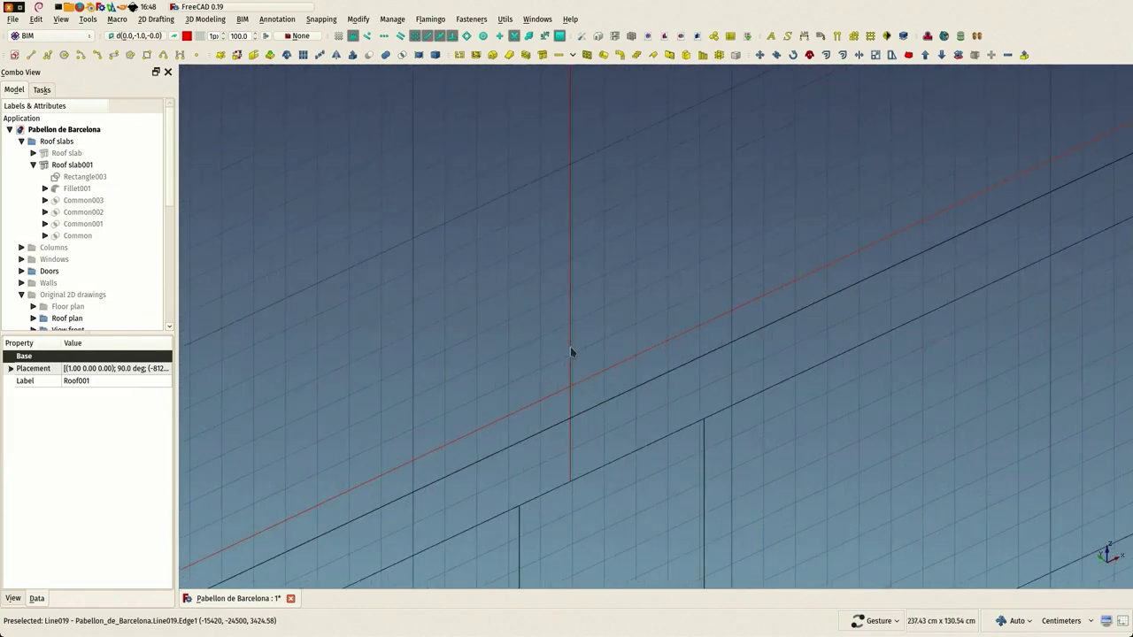
pyautogui.click(570, 350)
pyautogui.press('t')
pyautogui.press('r')
pyautogui.click(595, 412)
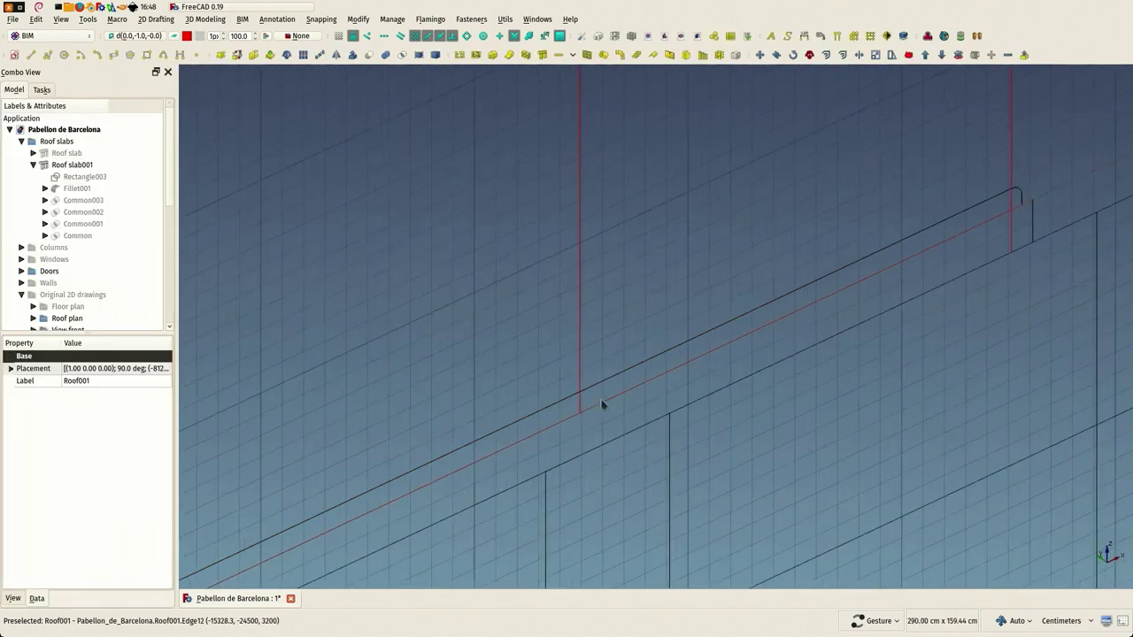
# Trim the last vertical guide line to the roof's top edge, where the rounded corner begins
pyautogui.scroll(4, 900, 235)
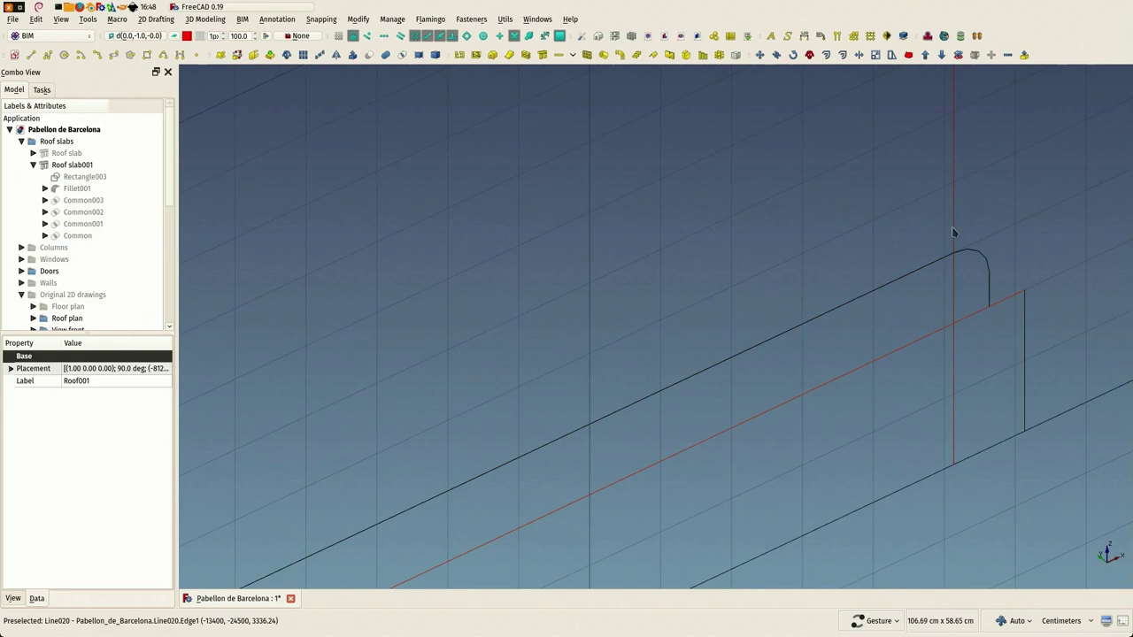
pyautogui.click(954, 231)
pyautogui.press('t')
pyautogui.press('r')
pyautogui.click(934, 262)
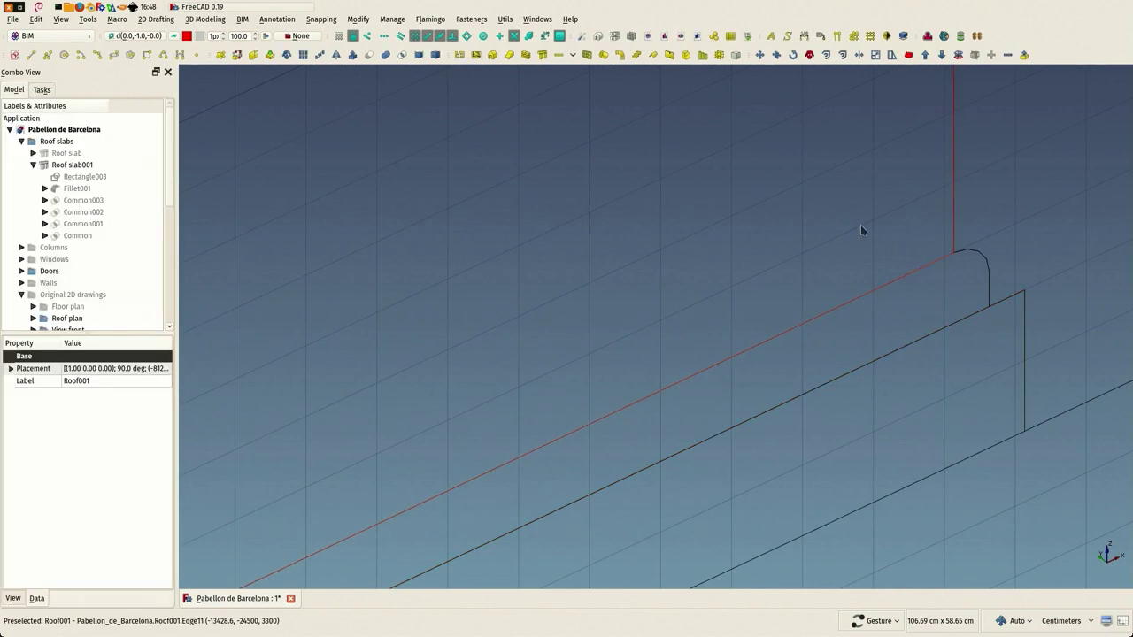
# Draw a closed, filled wire through the lower ends of the first, second and middle guide lines on the small roof's front elevation
pyautogui.scroll(-10, 859, 226)
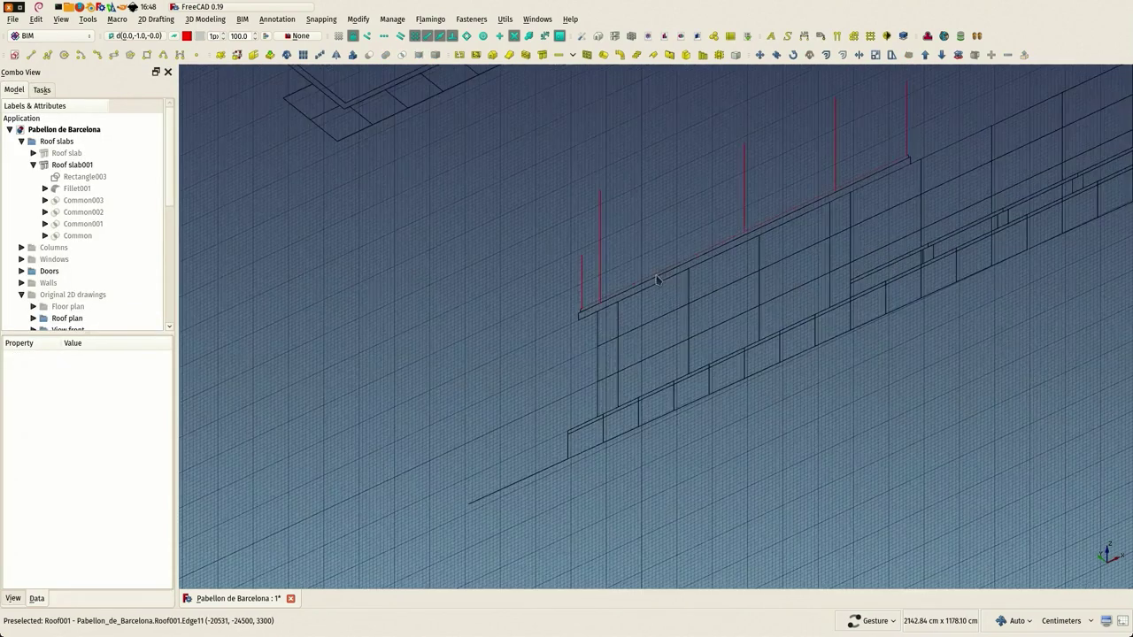
pyautogui.scroll(4, 656, 279)
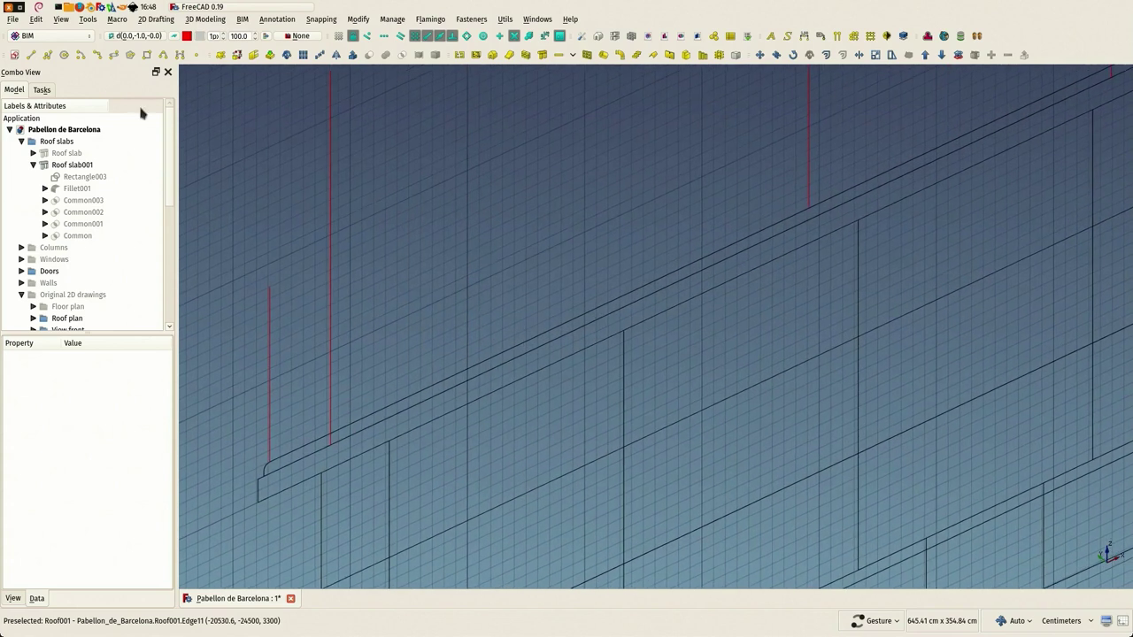
pyautogui.click(47, 55)
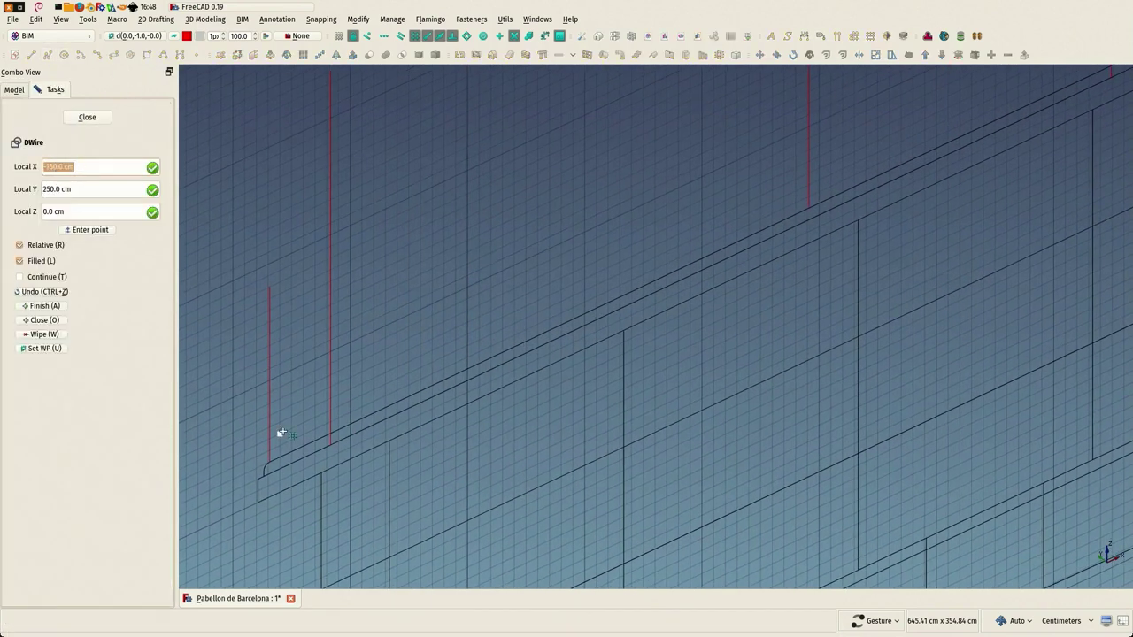
pyautogui.click(270, 462)
pyautogui.scroll(3, 303, 448)
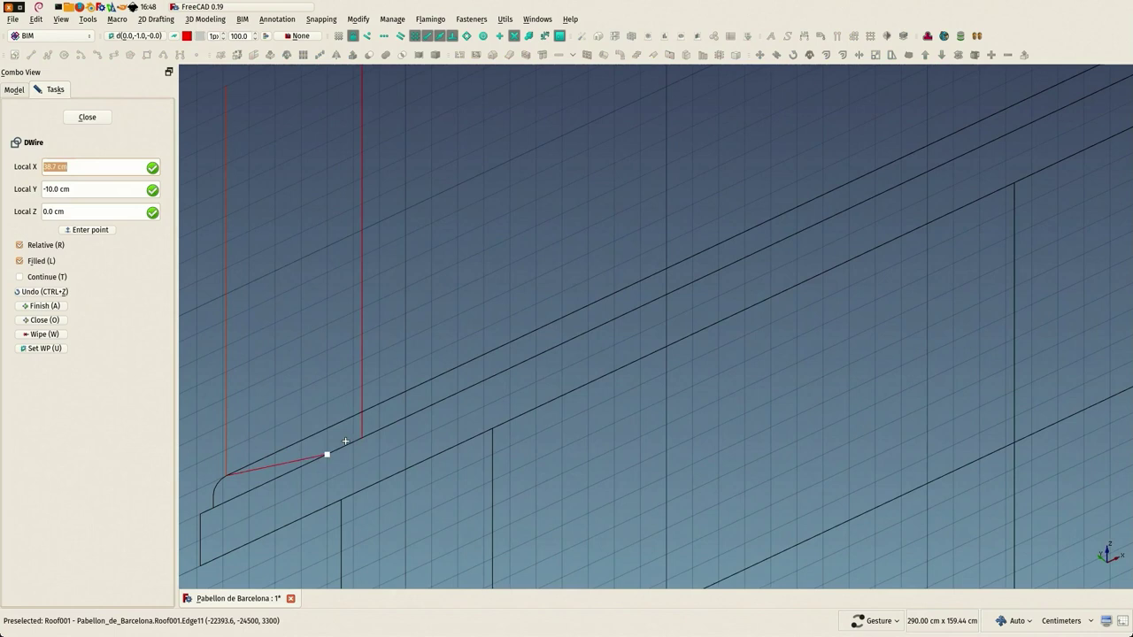
pyautogui.scroll(-4, 361, 434)
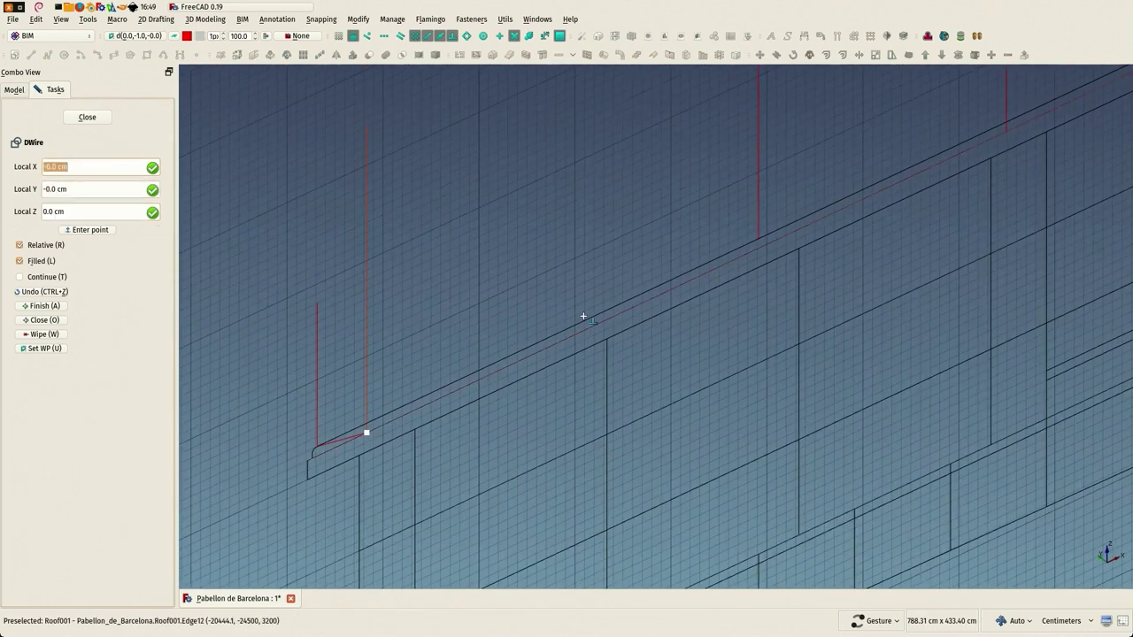
pyautogui.scroll(5, 760, 217)
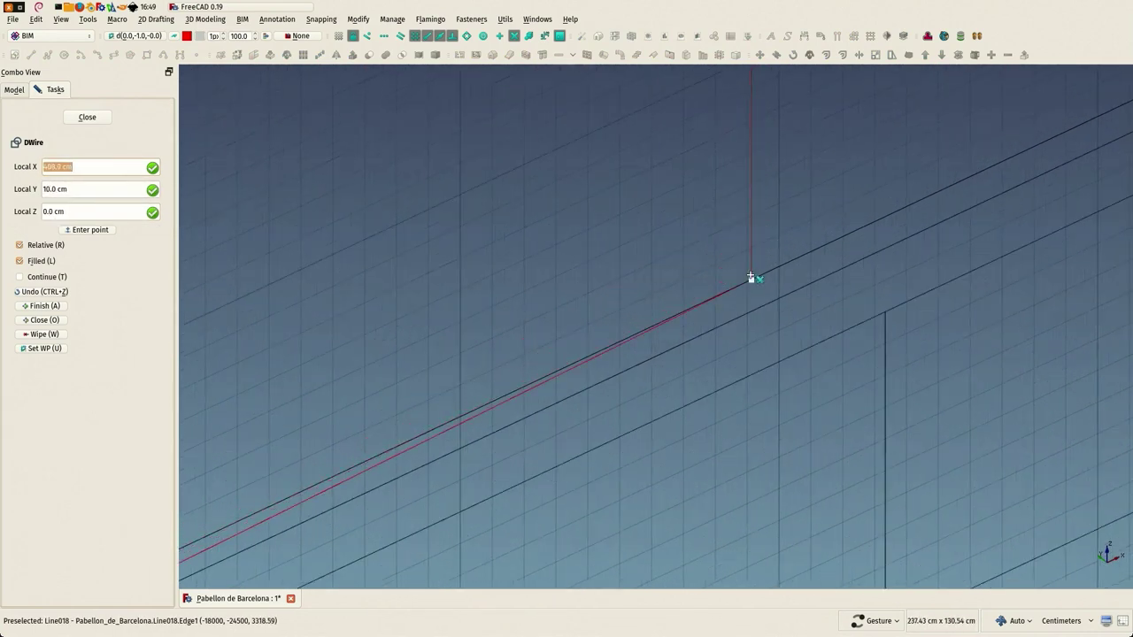
pyautogui.click(49, 324)
# Draw a second closed, filled wire through the lower ends of the middle, fourth and last guide lines on the same elevation
pyautogui.scroll(2, 543, 227)
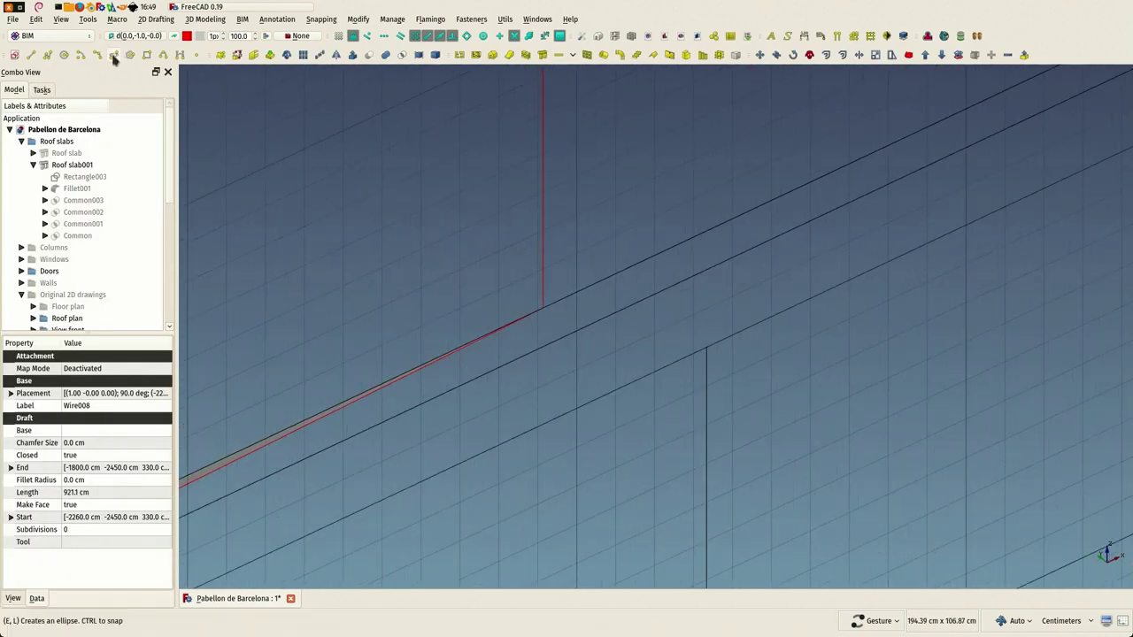
pyautogui.click(47, 55)
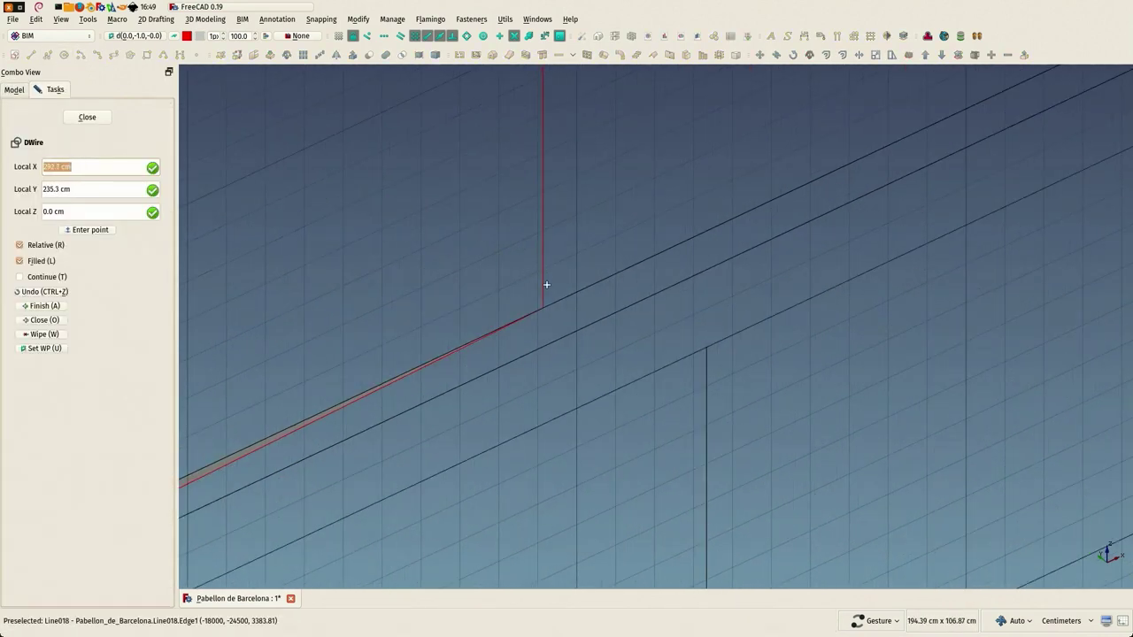
pyautogui.scroll(-4, 541, 300)
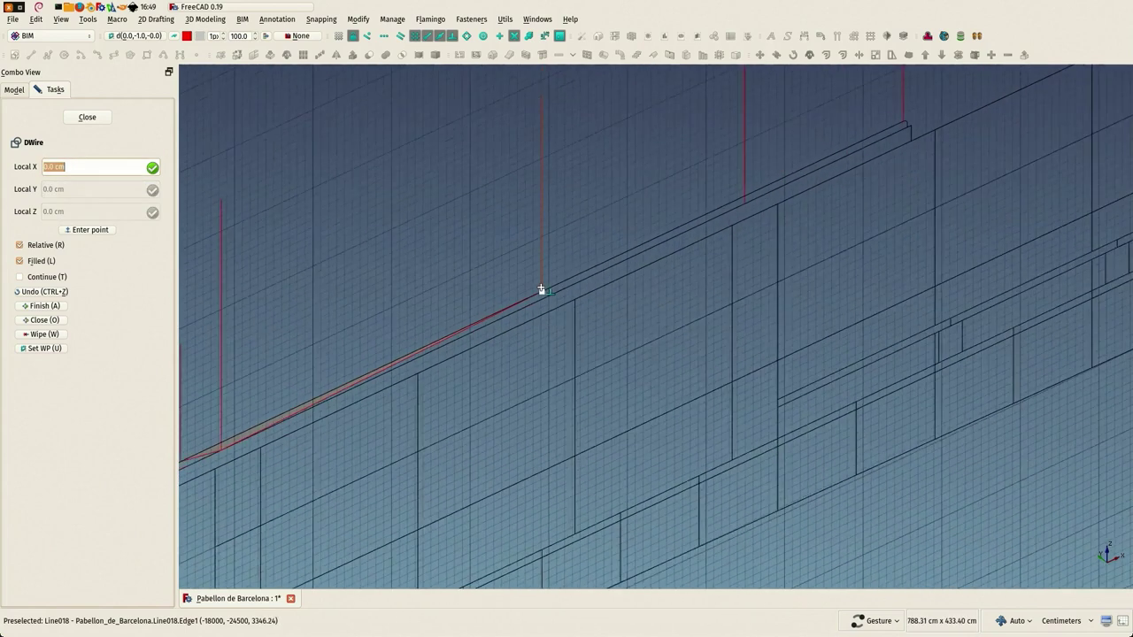
pyautogui.scroll(5, 695, 204)
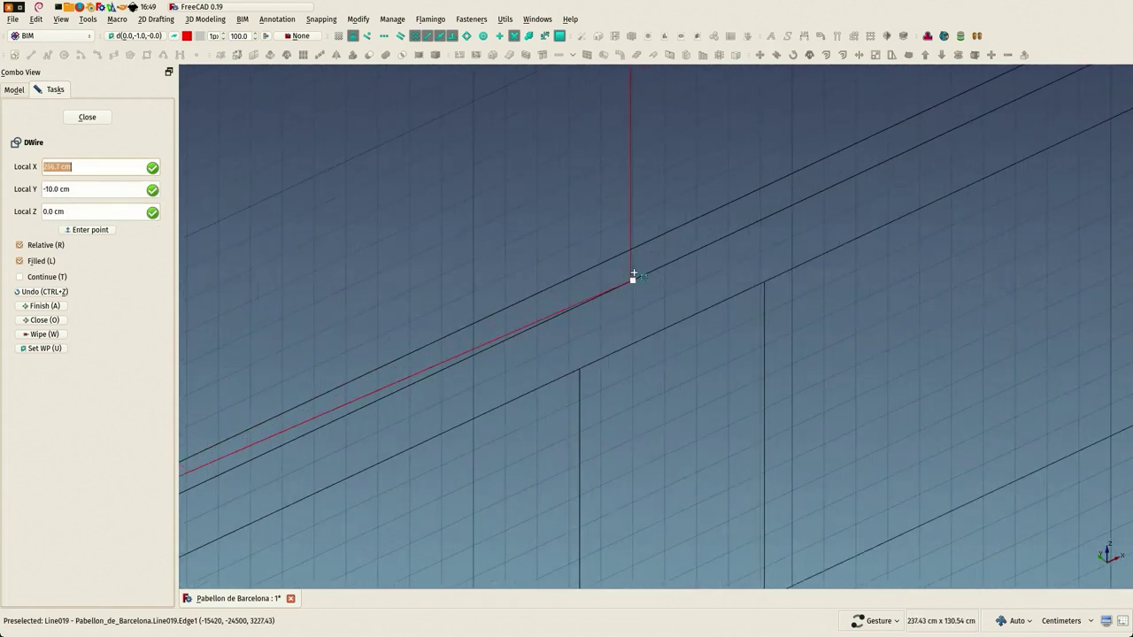
pyautogui.click(629, 275)
pyautogui.scroll(-2, 650, 274)
pyautogui.scroll(2, 925, 123)
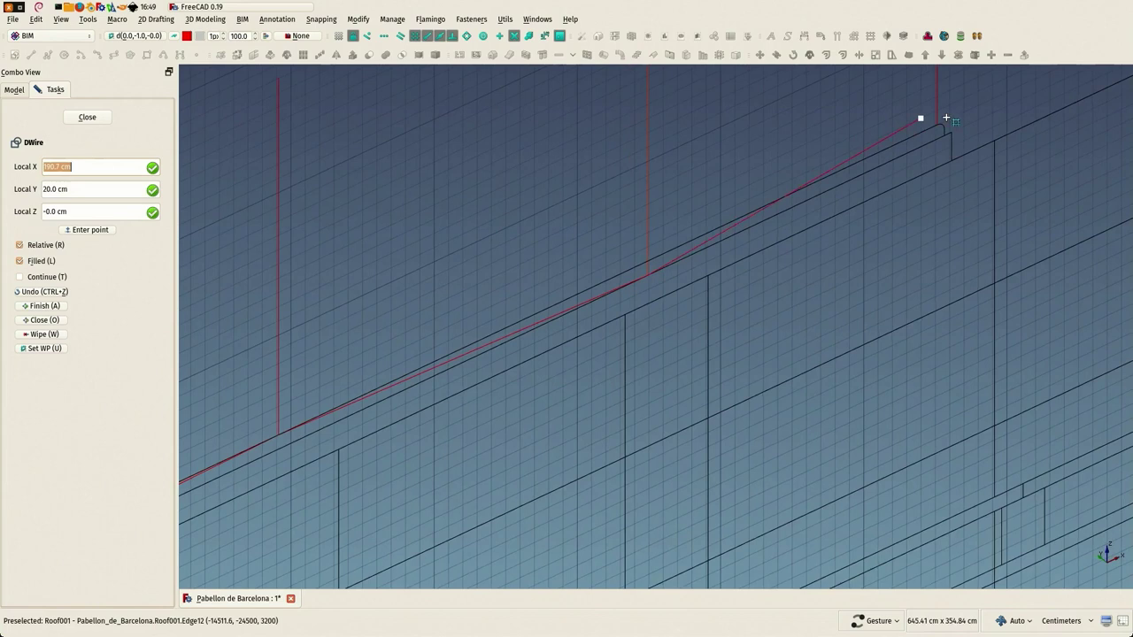
pyautogui.scroll(2, 932, 127)
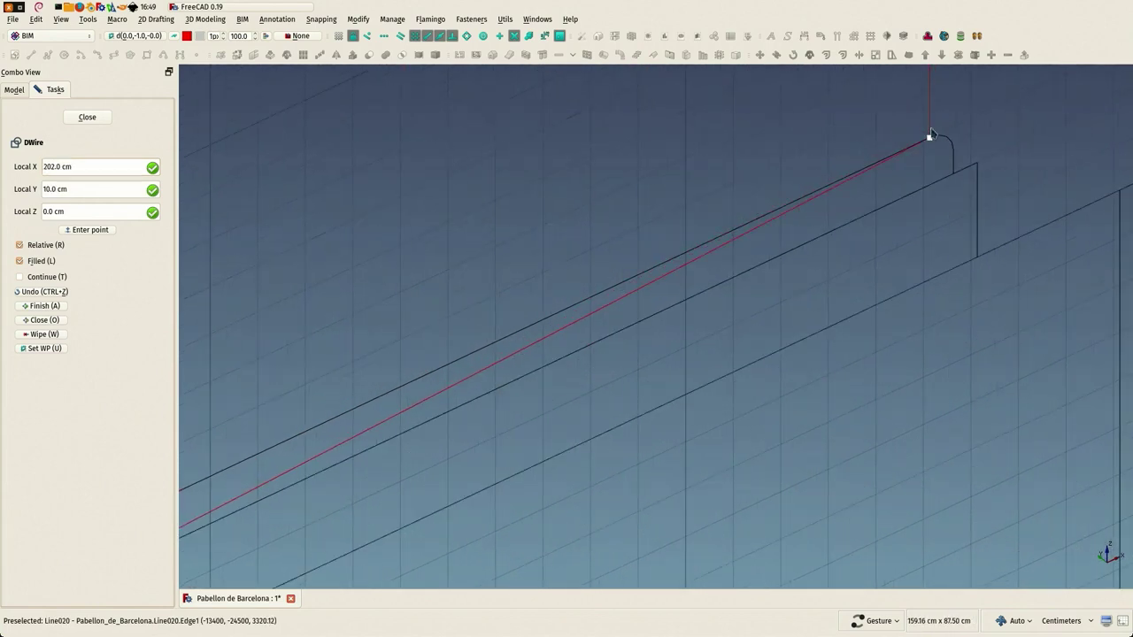
pyautogui.click(33, 321)
# Show the View right group of the original 2D drawings
pyautogui.scroll(-10, 522, 302)
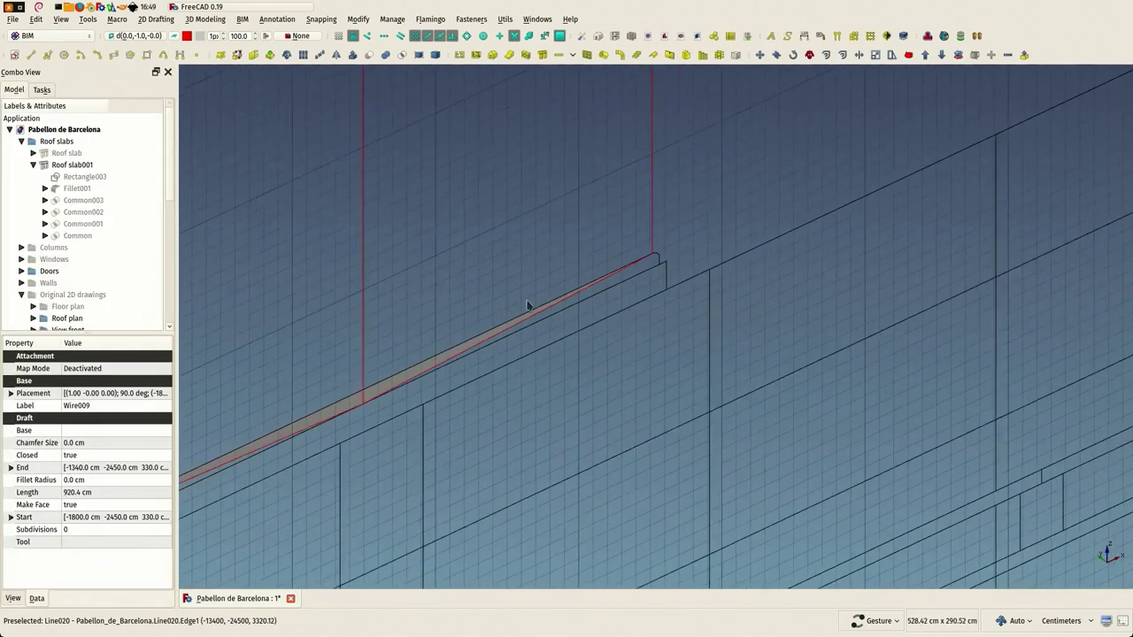
pyautogui.scroll(-7, 519, 299)
pyautogui.moveTo(797, 279); pyautogui.dragTo(681, 300)
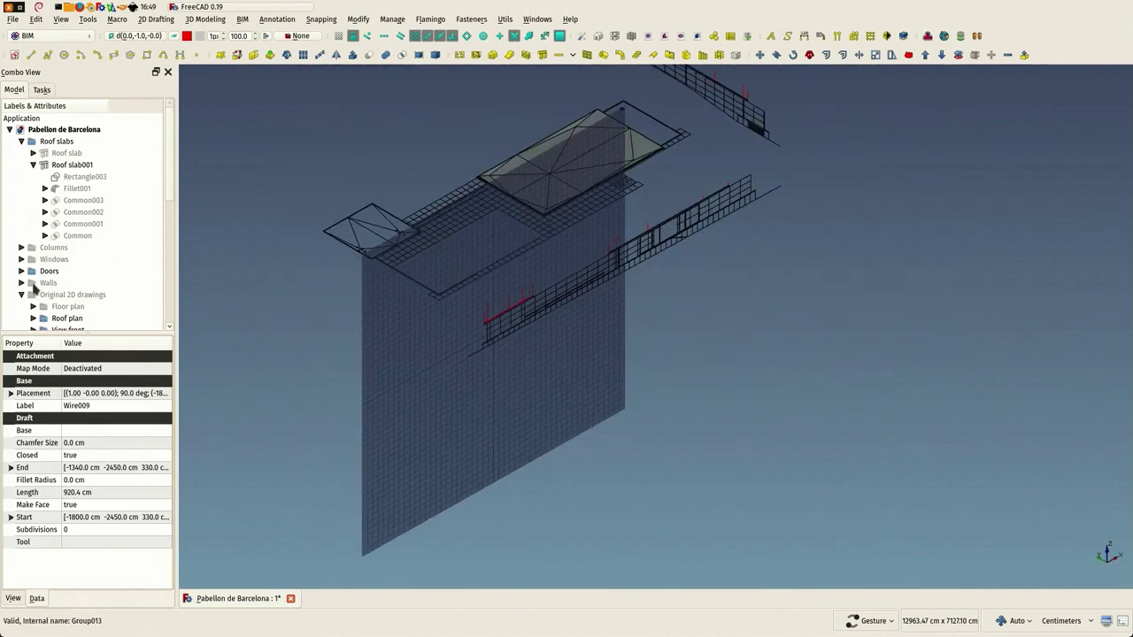
pyautogui.scroll(-4, 24, 268)
pyautogui.click(51, 214)
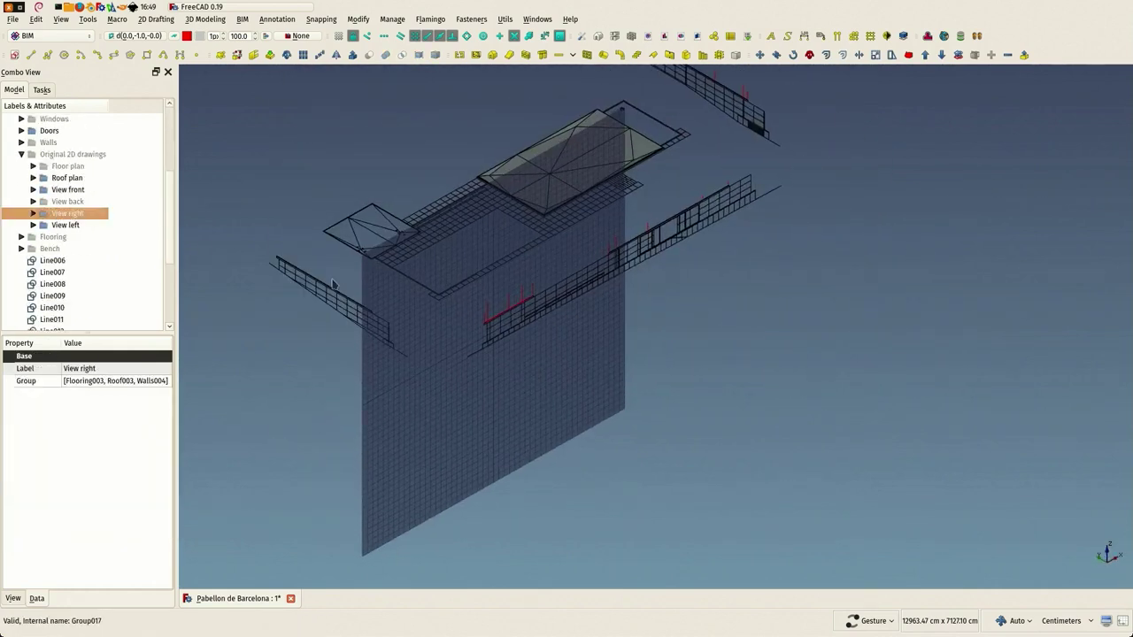
# Align the working plane to the View right elevation using three vertices of its wall lines
pyautogui.scroll(10, 254, 254)
pyautogui.moveTo(259, 254); pyautogui.dragTo(666, 318, button='right')
pyautogui.scroll(5, 527, 220)
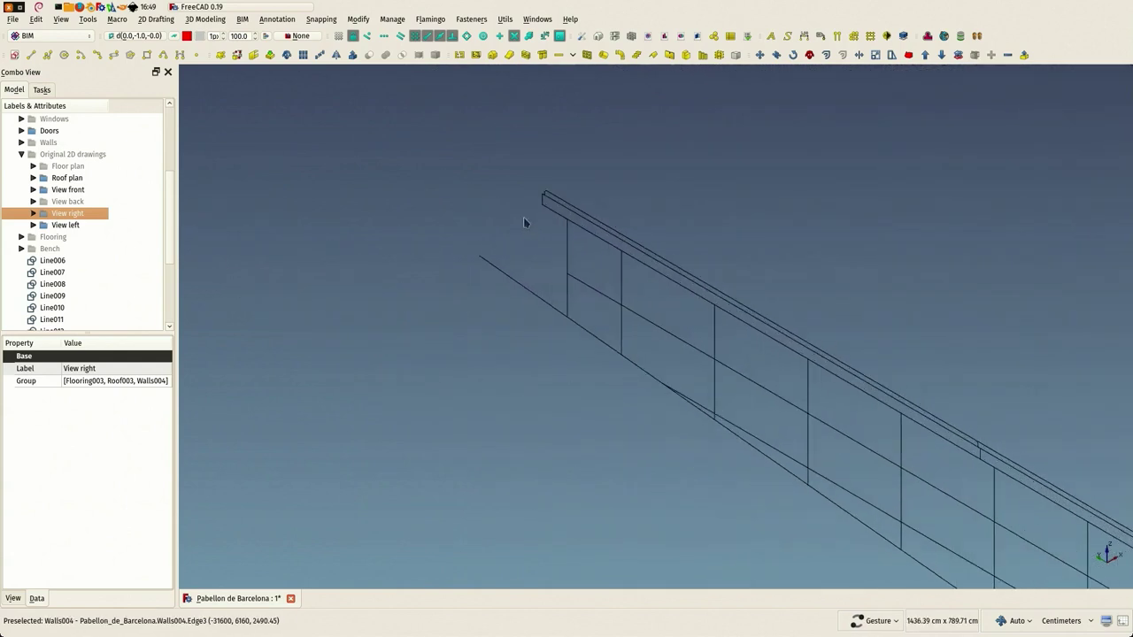
pyautogui.click(624, 249)
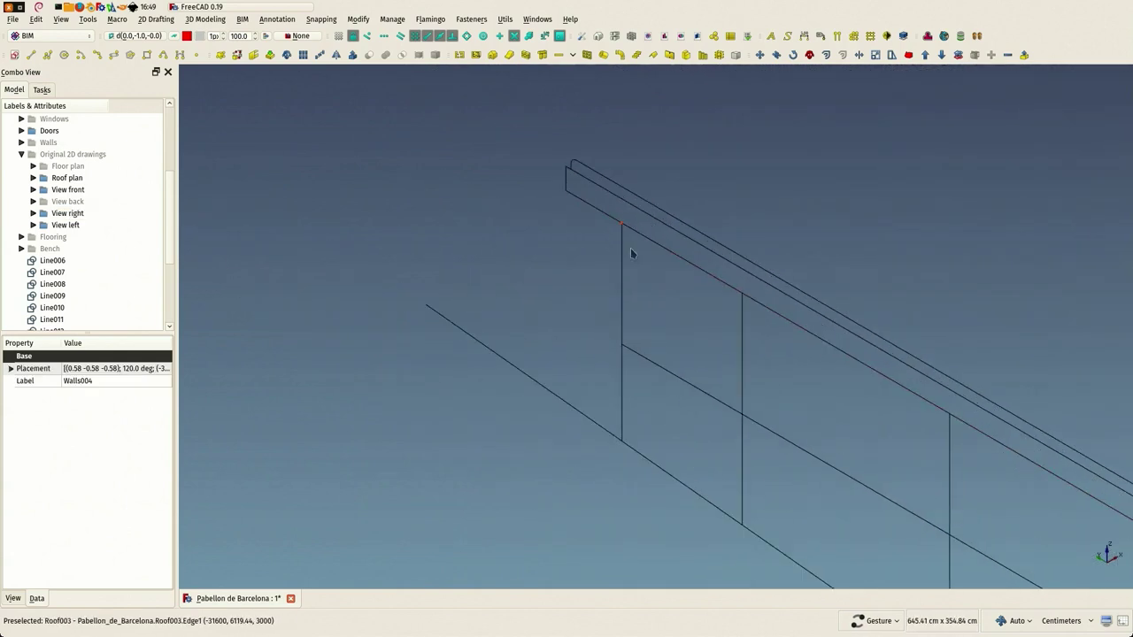
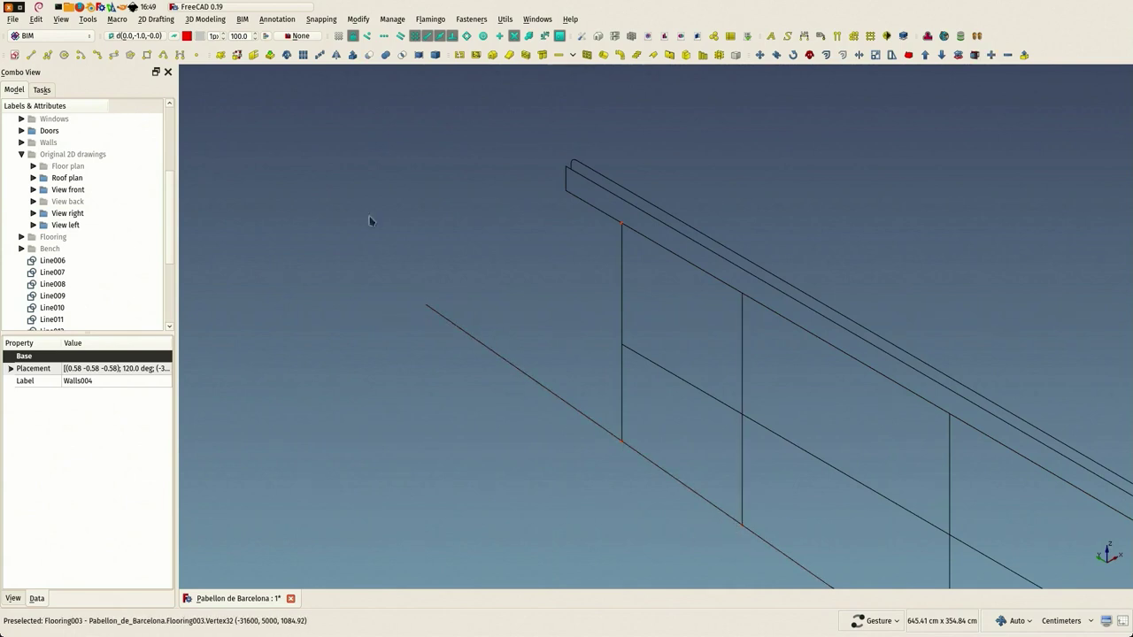
pyautogui.click(131, 36)
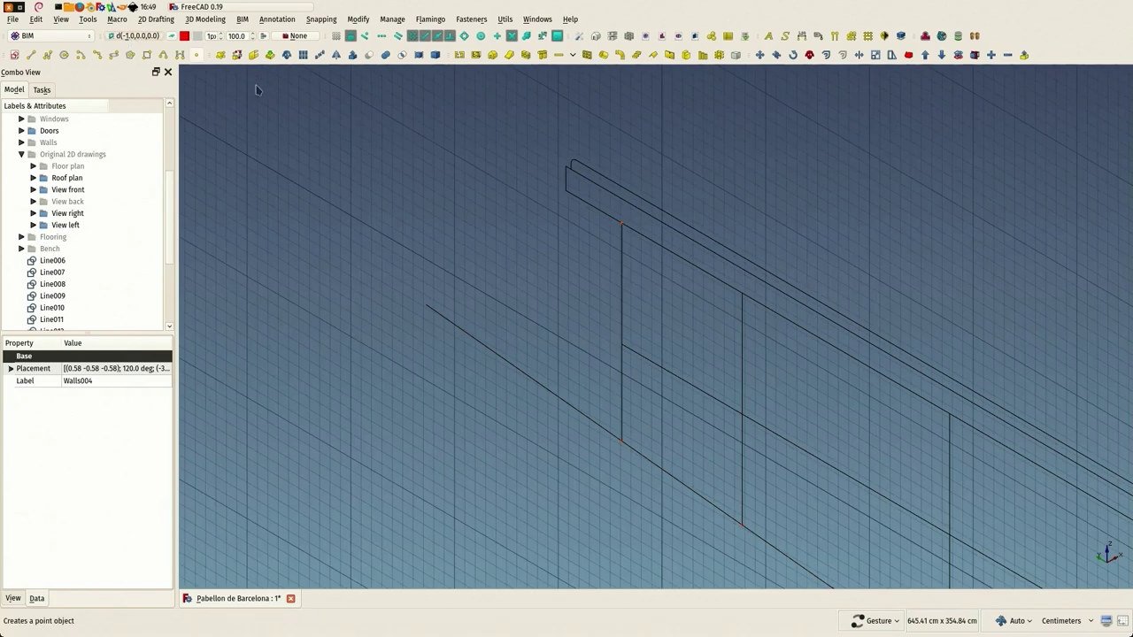
pyautogui.scroll(-4, 507, 181)
pyautogui.moveTo(462, 201); pyautogui.dragTo(510, 217)
pyautogui.scroll(-5, 510, 215)
pyautogui.moveTo(679, 110); pyautogui.dragTo(517, 271, button='right')
pyautogui.scroll(4, 551, 361)
pyautogui.scroll(-2, 532, 382)
pyautogui.click(604, 248)
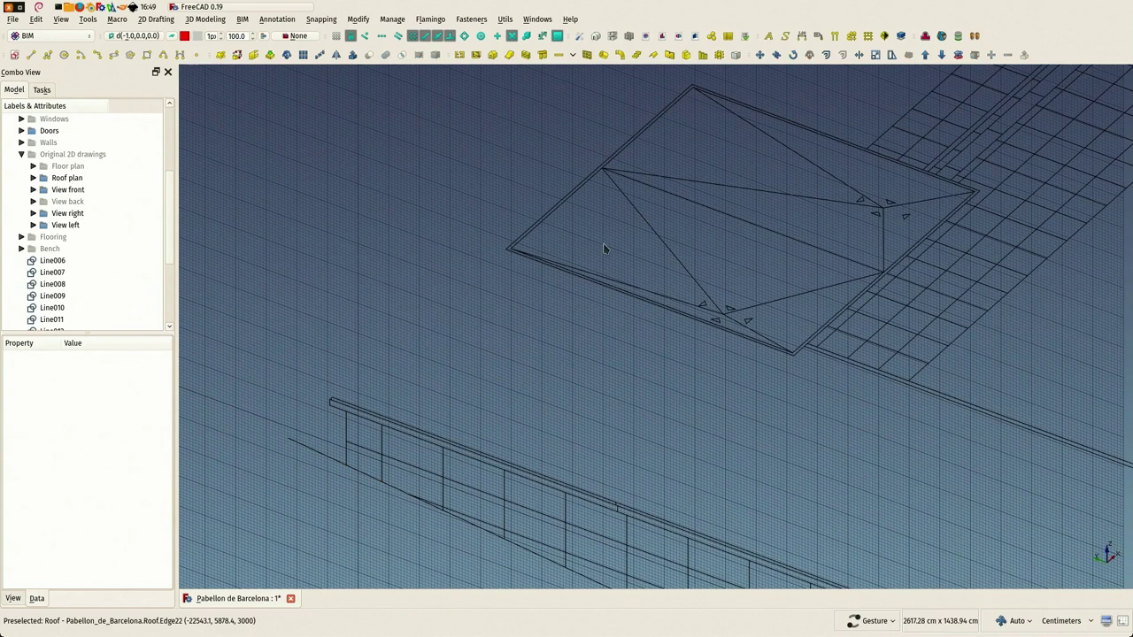
pyautogui.press('l')
pyautogui.press('i')
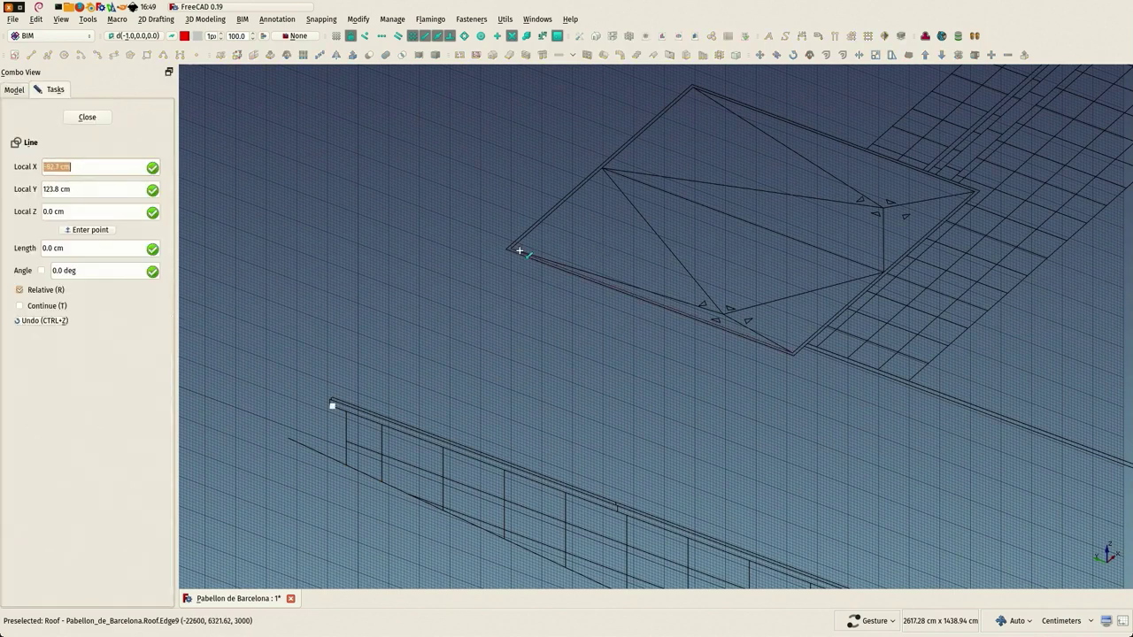
pyautogui.press('Escape')
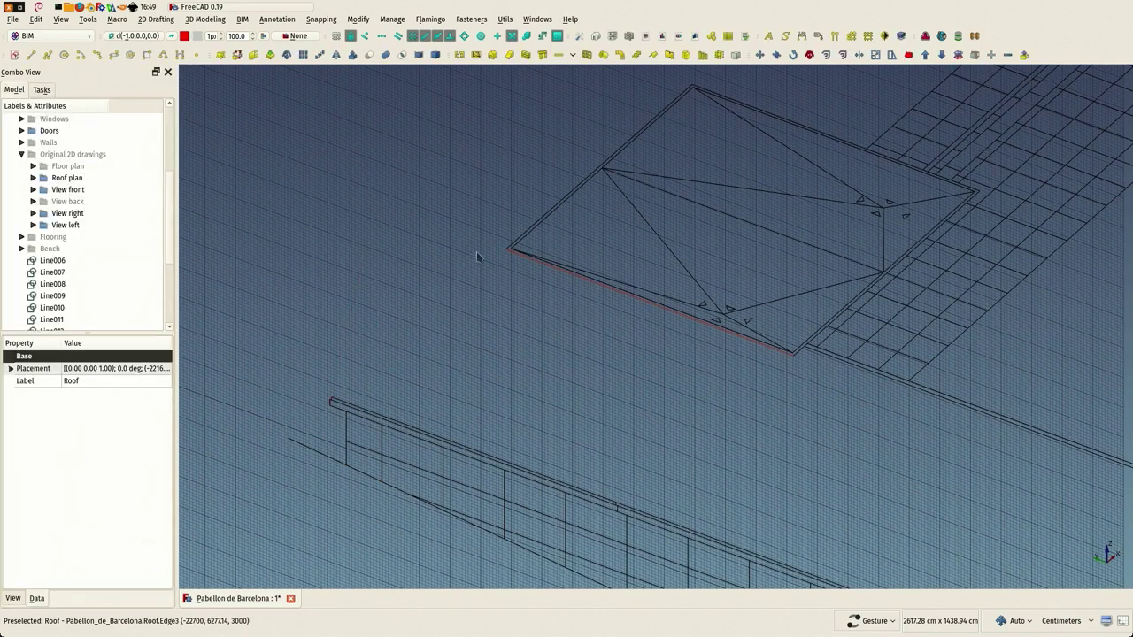
# Draw a vertical guide line about 296 cm long on the View right elevation, aligned with the small roof plan's inner corner
pyautogui.scroll(4, 526, 254)
pyautogui.press('l')
pyautogui.press('i')
pyautogui.scroll(4, 536, 253)
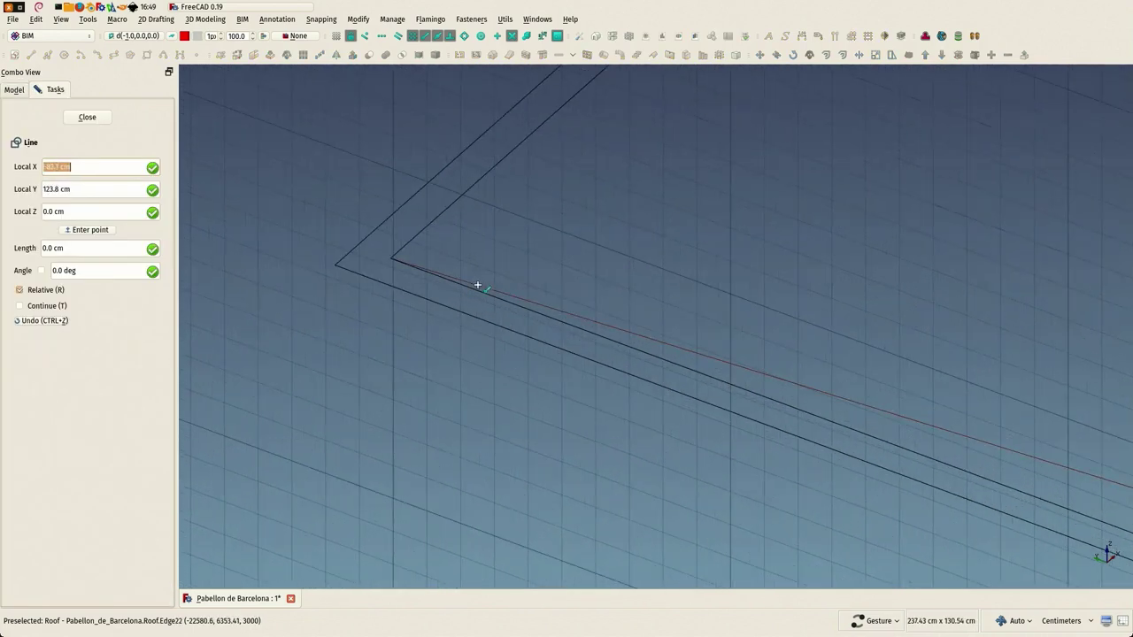
pyautogui.click(478, 284)
pyautogui.scroll(-10, 507, 235)
pyautogui.scroll(-2, 507, 233)
pyautogui.press('y')
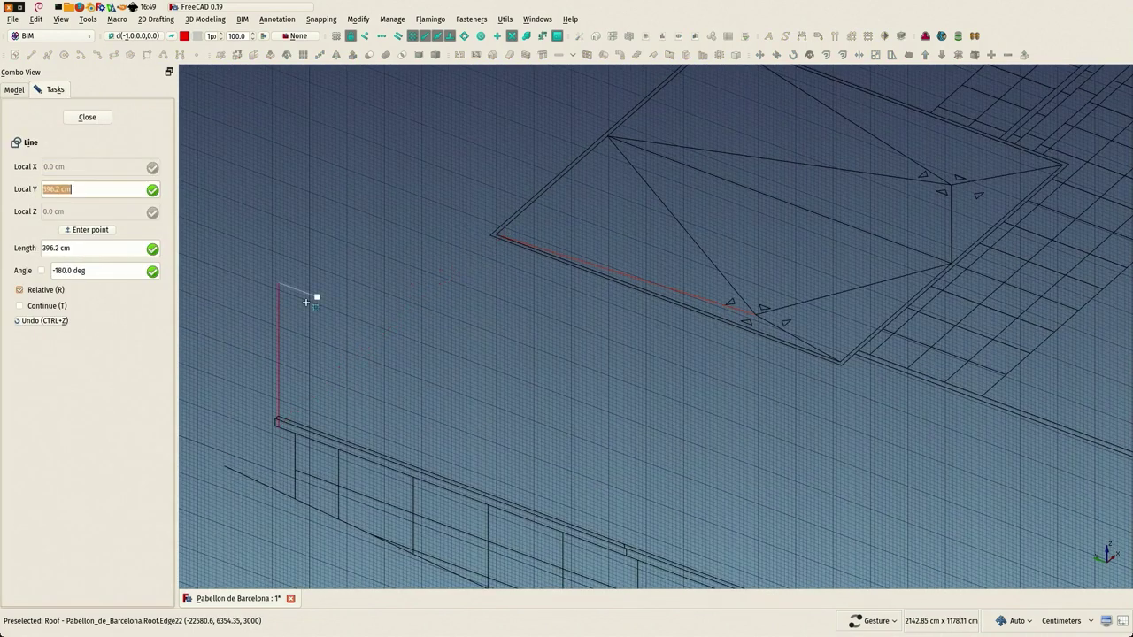
pyautogui.press('Return')
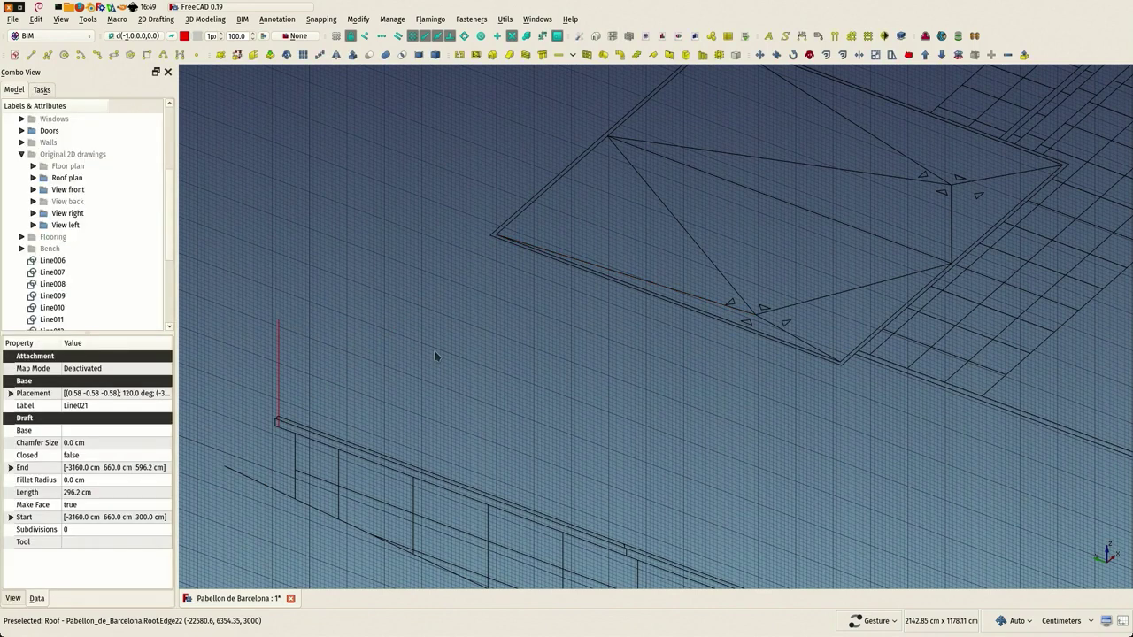
# Draw a second vertical guide line about 276 cm long on the View right elevation, aligned with the slope vertex in the small roof plan
pyautogui.press('l')
pyautogui.press('i')
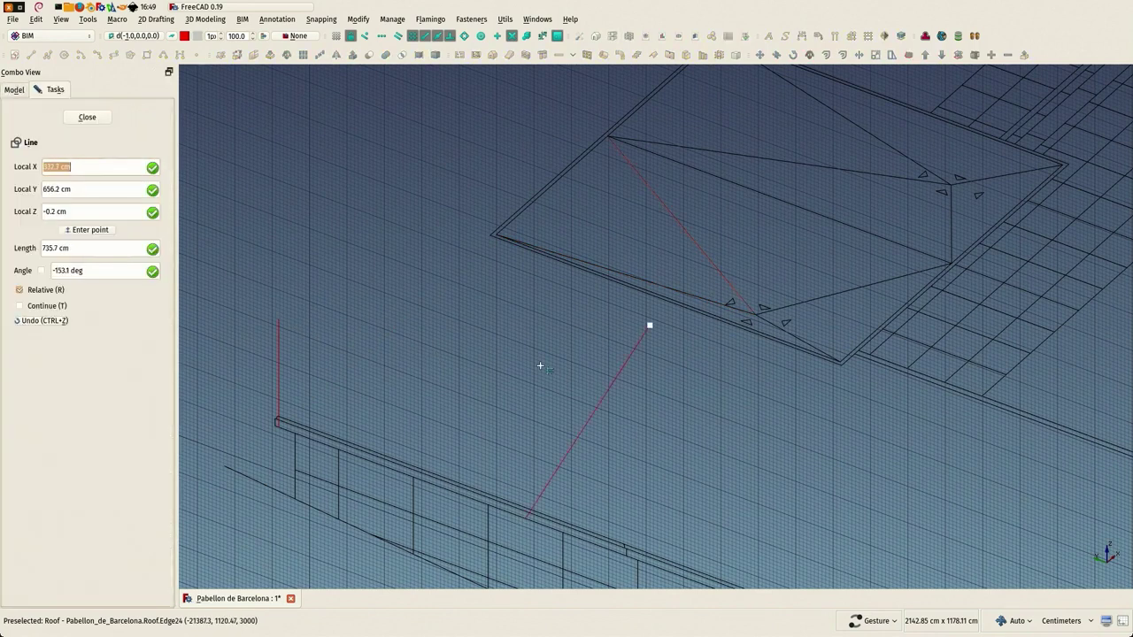
pyautogui.press('y')
pyautogui.press('Return')
# Draw a third vertical guide line about 196 cm long on the View right elevation, aligned with the far end of the small roof's slopes
pyautogui.moveTo(735, 407); pyautogui.dragTo(655, 303, button='right')
pyautogui.press('l')
pyautogui.press('i')
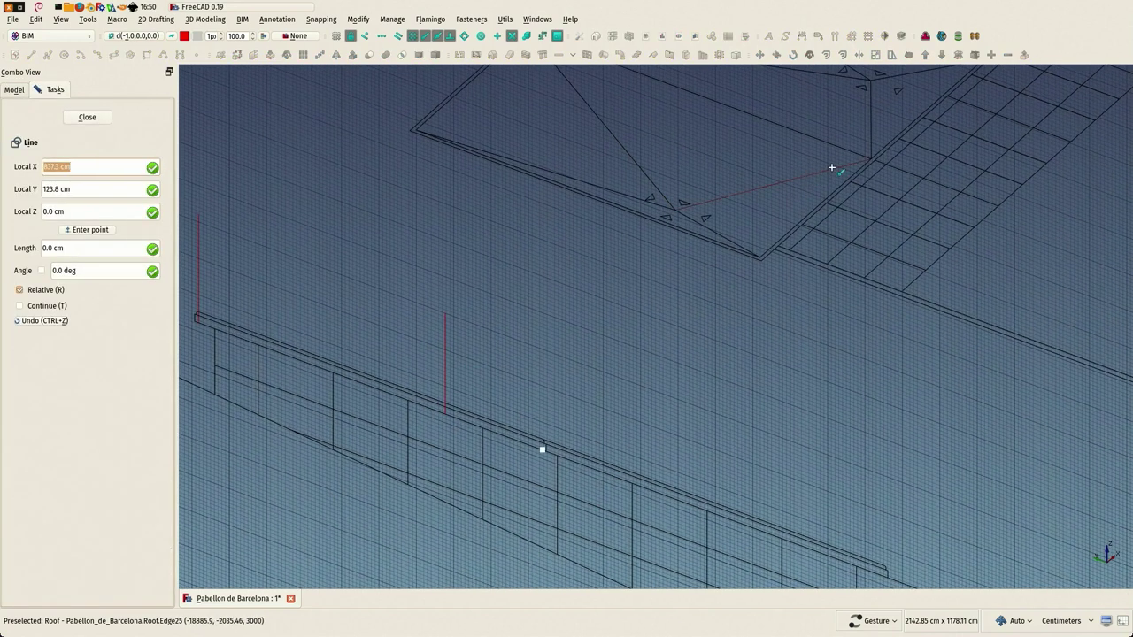
pyautogui.press('y')
pyautogui.press('Return')
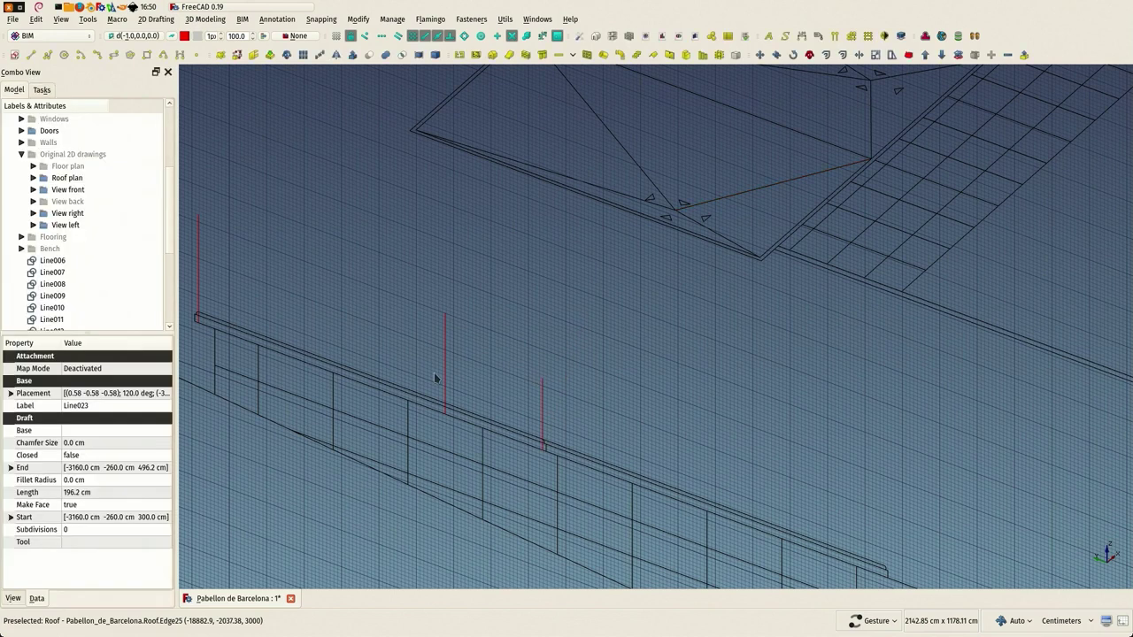
# Trim the first vertical guide line on the right elevation to the roof's top edge, beside the rounded corner
pyautogui.moveTo(368, 361); pyautogui.dragTo(651, 359, button='right')
pyautogui.scroll(10, 460, 319)
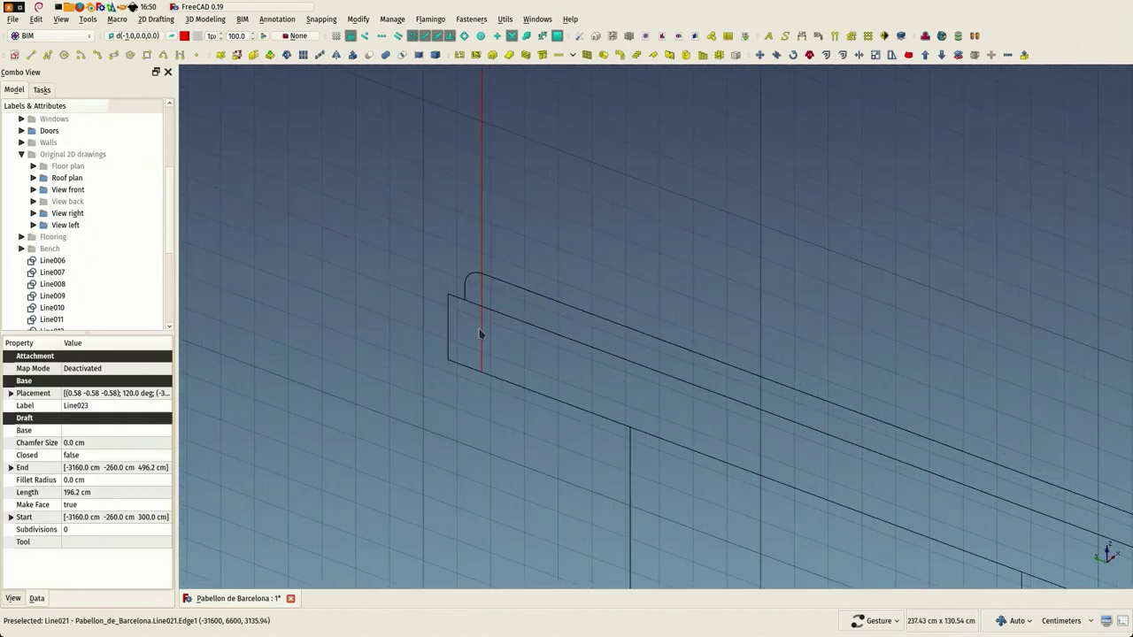
pyautogui.click(482, 330)
pyautogui.press('t')
pyautogui.press('r')
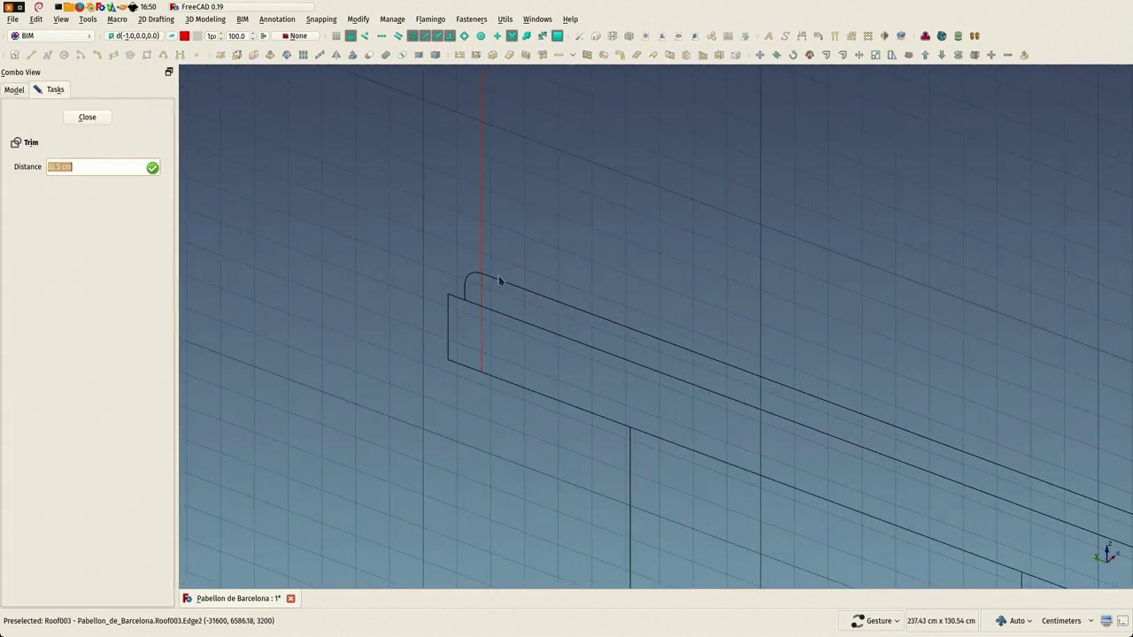
pyautogui.click(496, 278)
pyautogui.scroll(-1, 520, 265)
# Trim the second vertical guide line on the right elevation to the step edge just below the roof's top edge
pyautogui.scroll(-4, 522, 269)
pyautogui.moveTo(695, 340); pyautogui.dragTo(252, 198, button='right')
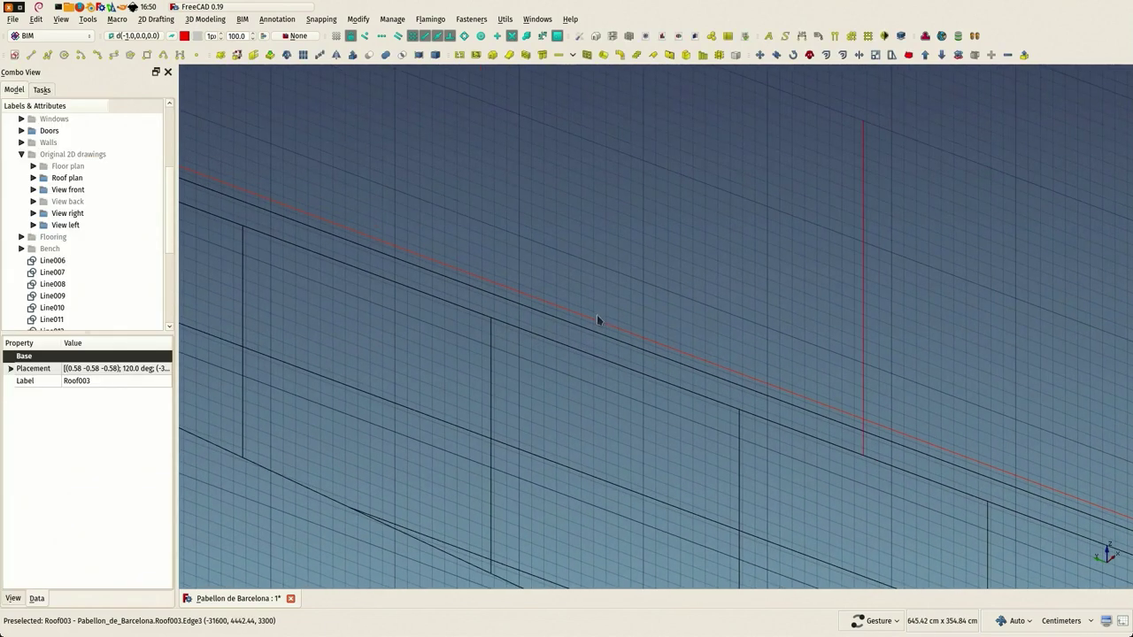
pyautogui.scroll(-1, 599, 321)
pyautogui.scroll(3, 867, 430)
pyautogui.click(780, 364)
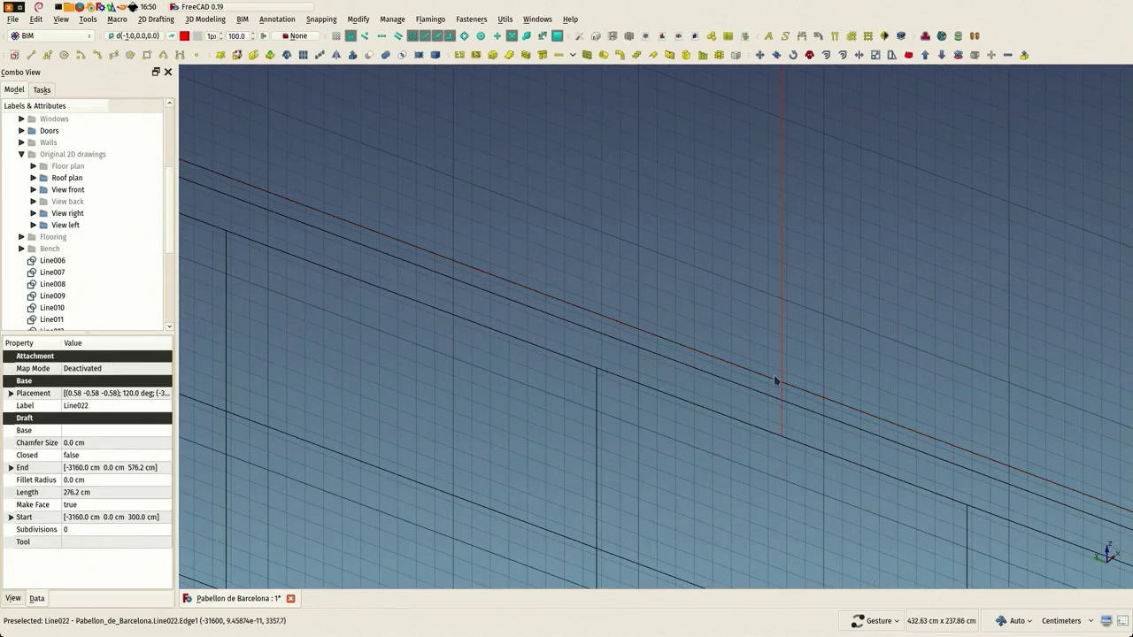
pyautogui.press('t')
pyautogui.press('r')
pyautogui.click(765, 396)
# Trim the third vertical guide line on the right elevation to the small roof's top edge, where the rounded corner begins
pyautogui.scroll(-1, 700, 302)
pyautogui.scroll(6, 701, 307)
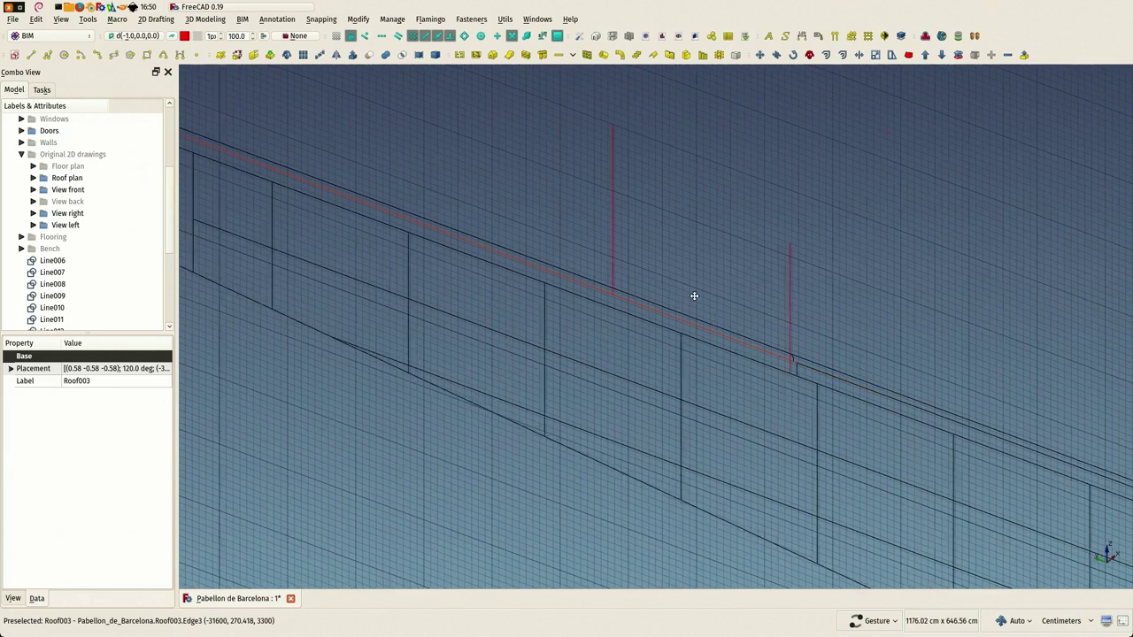
pyautogui.click(780, 327)
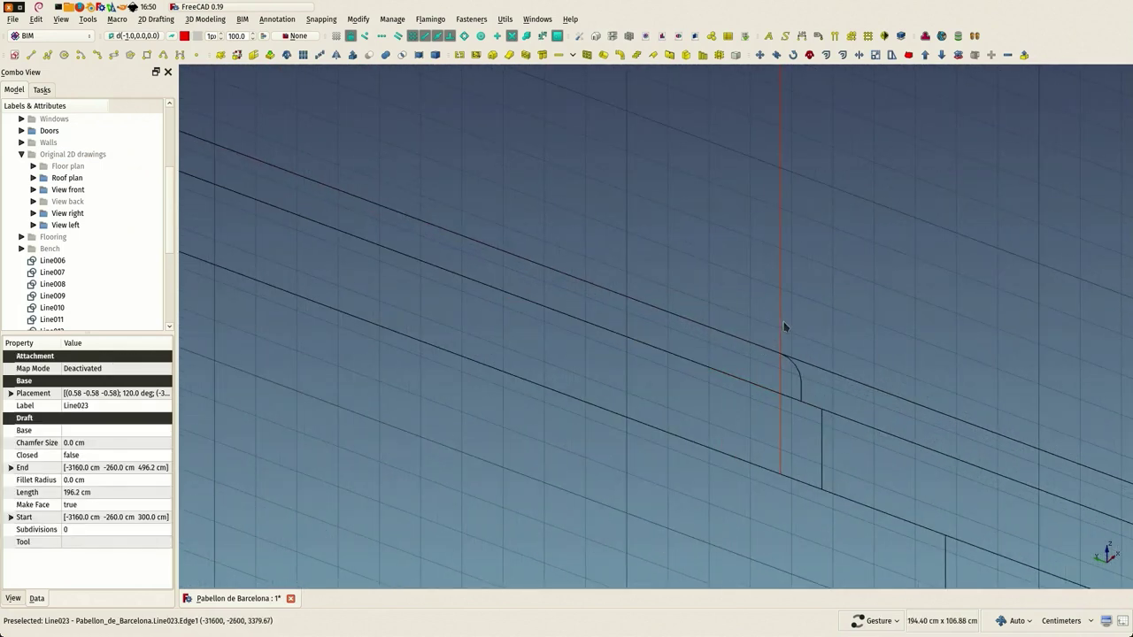
pyautogui.press('t')
pyautogui.press('r')
pyautogui.click(758, 346)
pyautogui.scroll(-5, 744, 305)
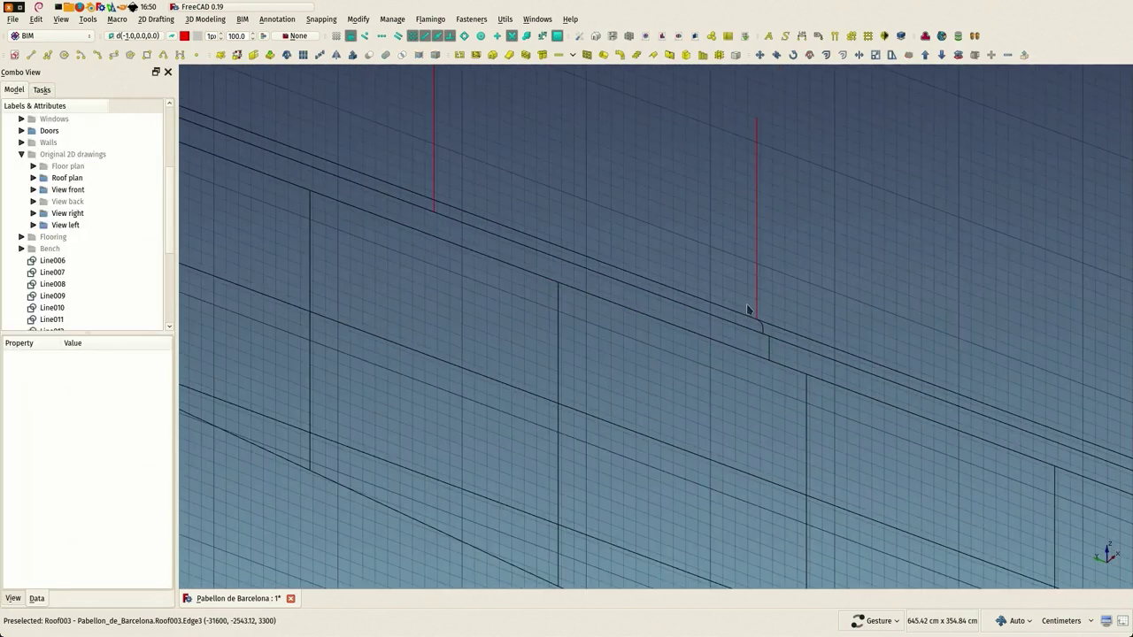
# Draw a closed triangular wire on the View right elevation through the lower ends of the three guide lines, dipping 10 cm at the middle one
pyautogui.scroll(2, 607, 233)
pyautogui.moveTo(598, 245); pyautogui.dragTo(438, 208, button='right')
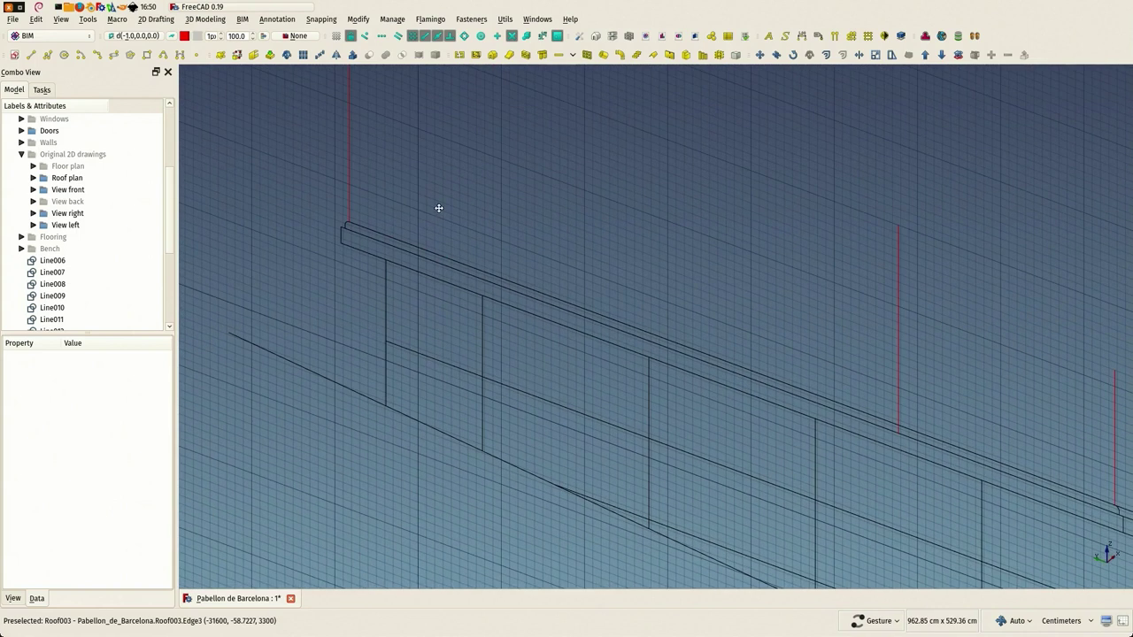
pyautogui.press('w')
pyautogui.press('i')
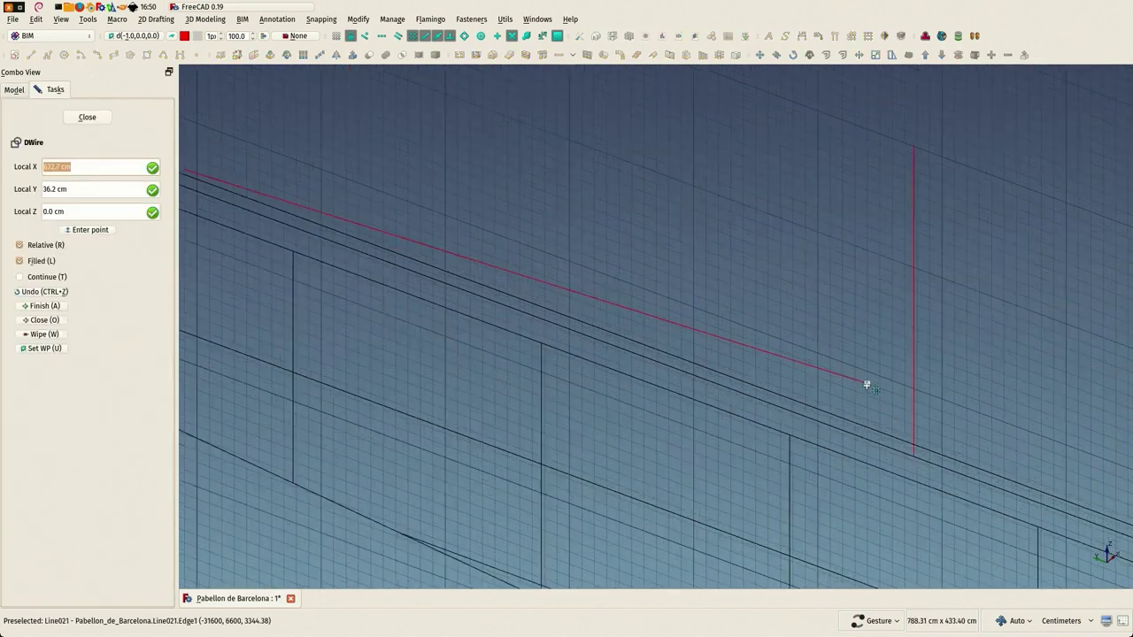
pyautogui.scroll(3, 867, 388)
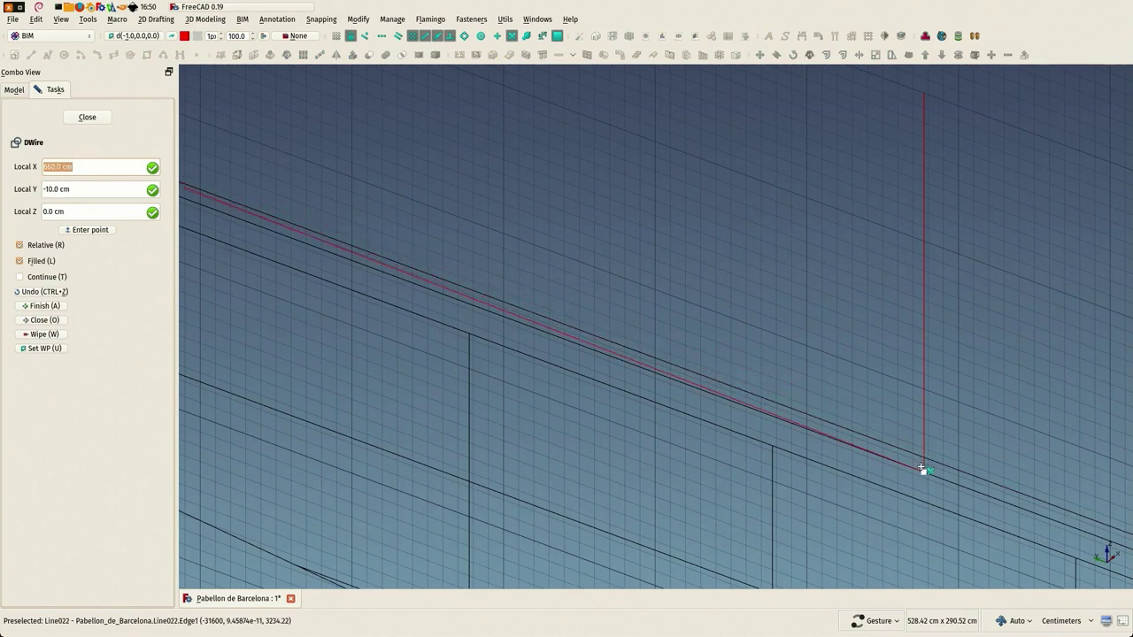
pyautogui.scroll(-4, 752, 345)
pyautogui.scroll(5, 905, 407)
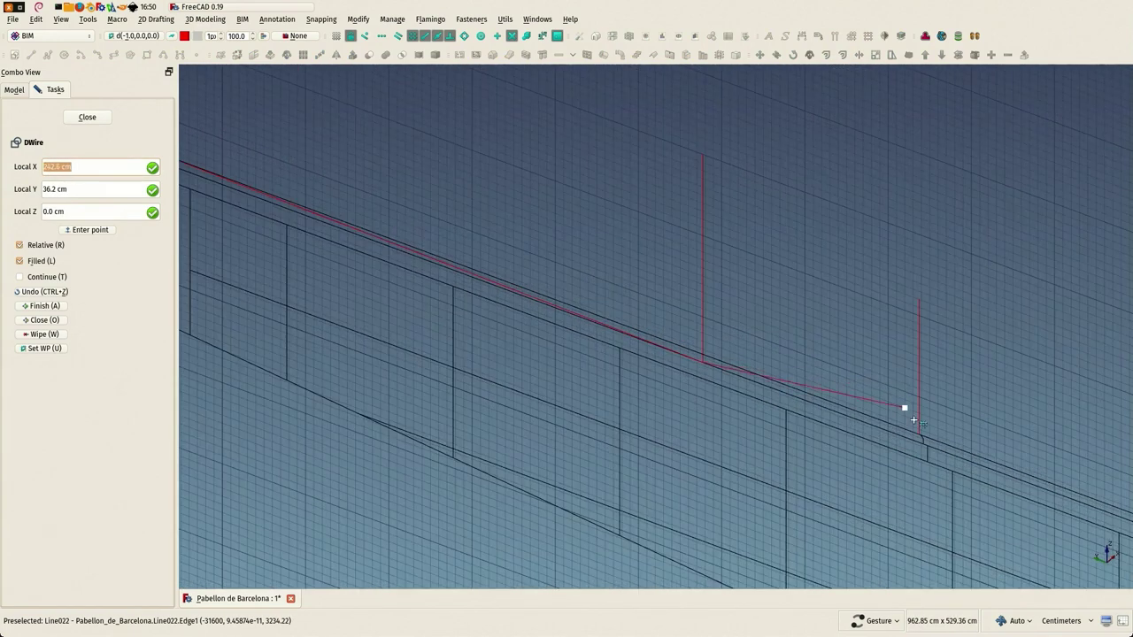
pyautogui.click(923, 446)
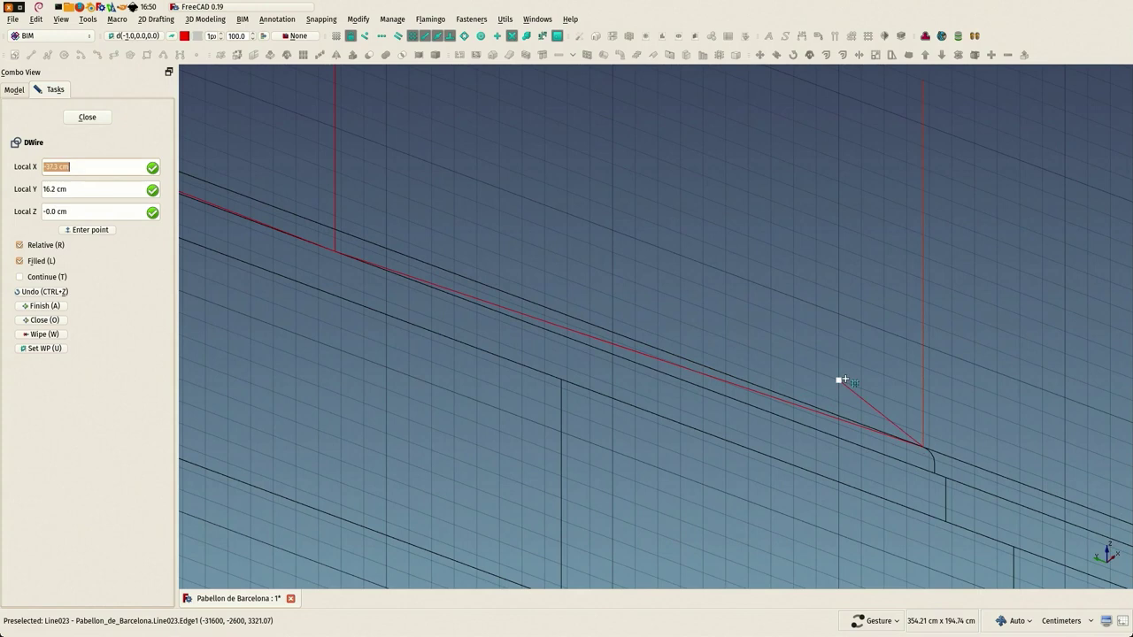
pyautogui.press('o')
# Turn the small roof's three slope profiles, Wire008, Wire009 and Wire010, into structures
pyautogui.scroll(-6, 708, 282)
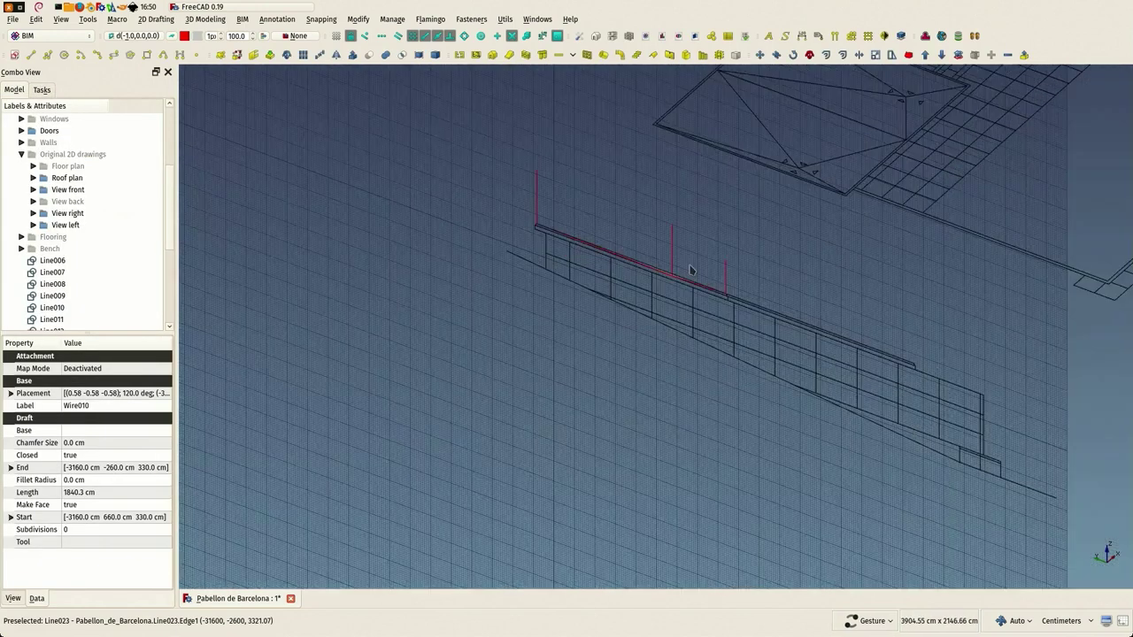
pyautogui.scroll(-5, 104, 254)
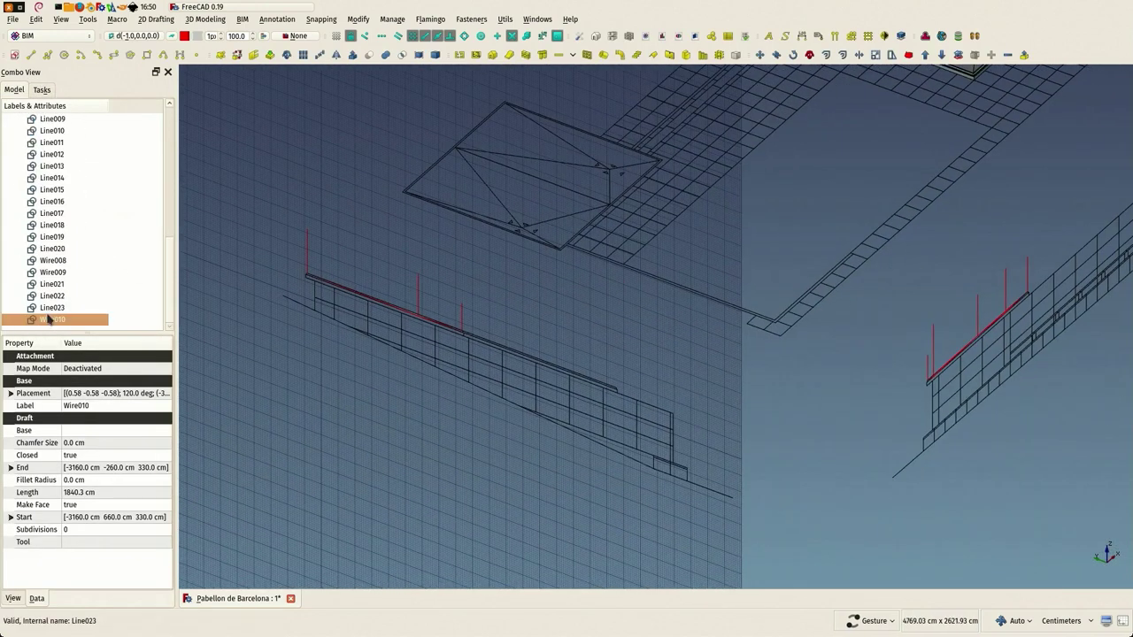
pyautogui.keyDown('ctrl'); pyautogui.click(49, 274); pyautogui.keyUp('ctrl')
pyautogui.keyDown('ctrl'); pyautogui.click(48, 262); pyautogui.keyUp('ctrl')
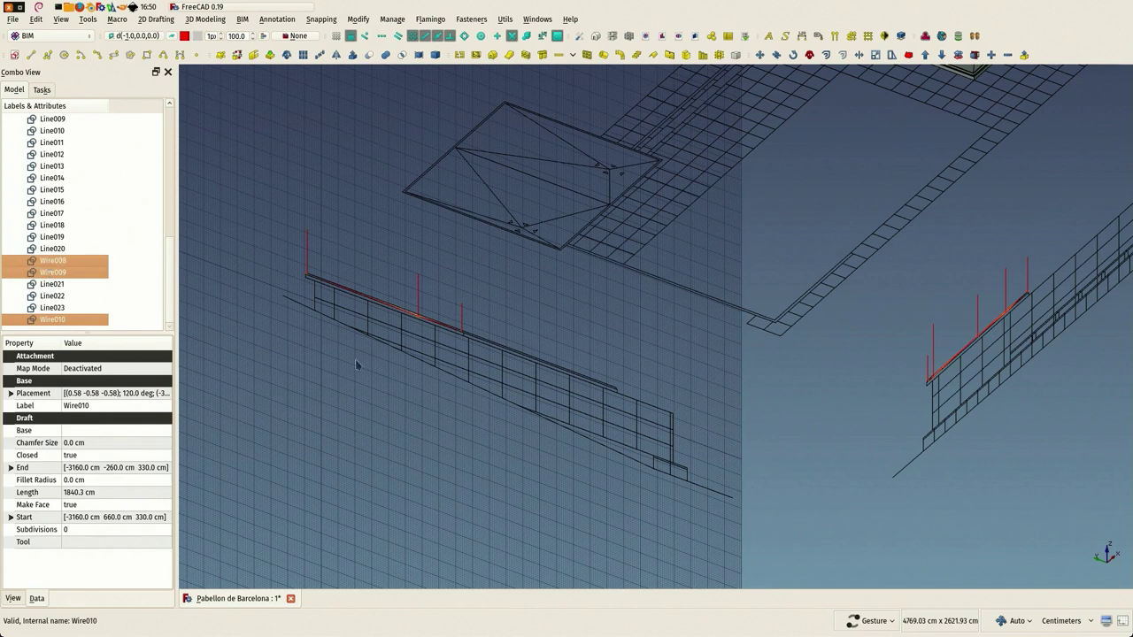
pyautogui.click(543, 55)
# Extrude the right-elevation slope structure along X by setting its normal's x to 1 and its height to 2000 cm
pyautogui.click(359, 310)
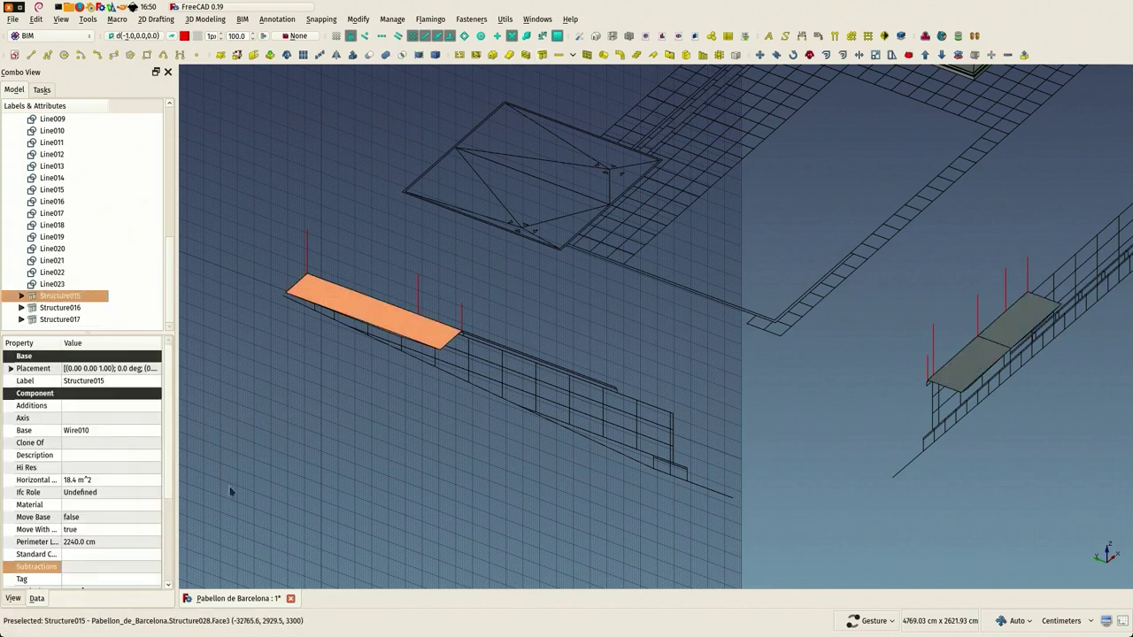
pyautogui.scroll(-3, 99, 528)
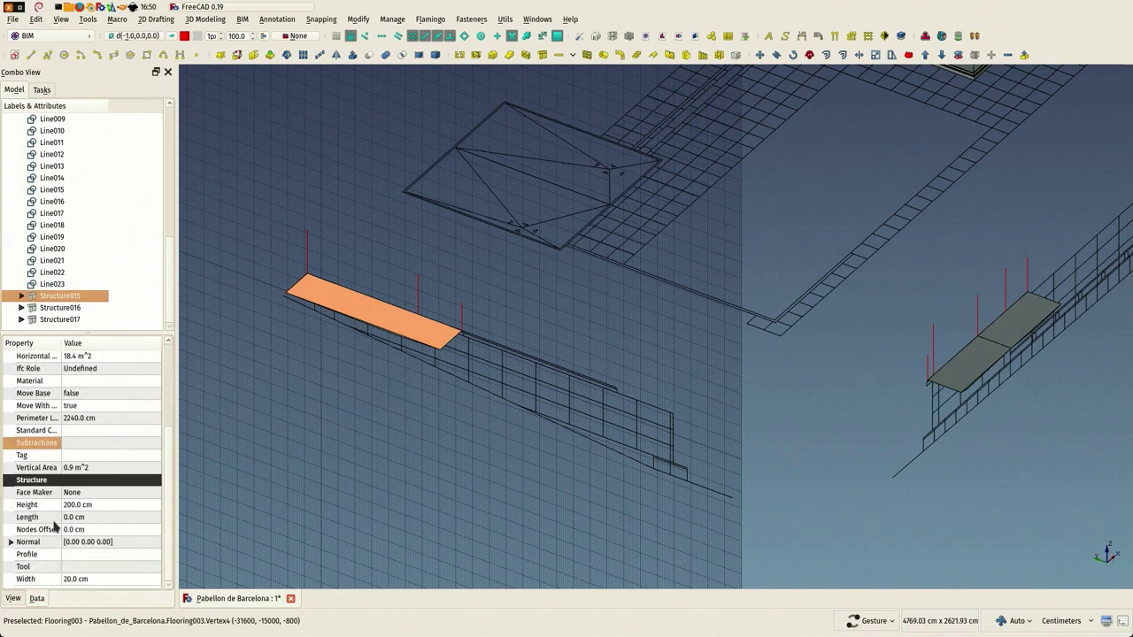
pyautogui.click(11, 543)
pyautogui.click(81, 556)
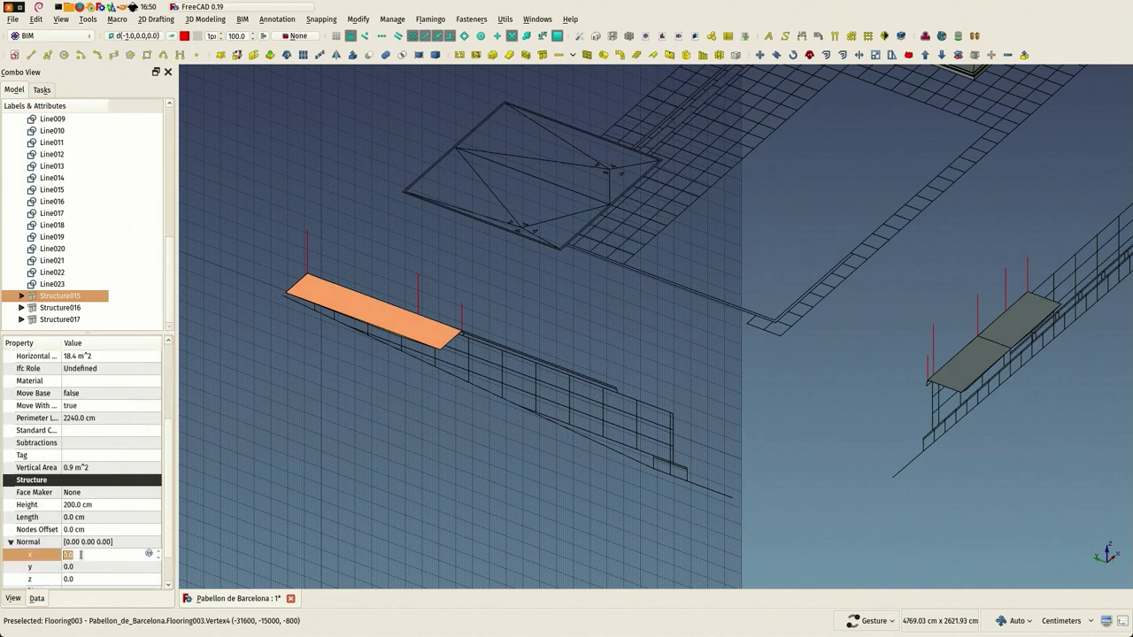
pyautogui.click(116, 505)
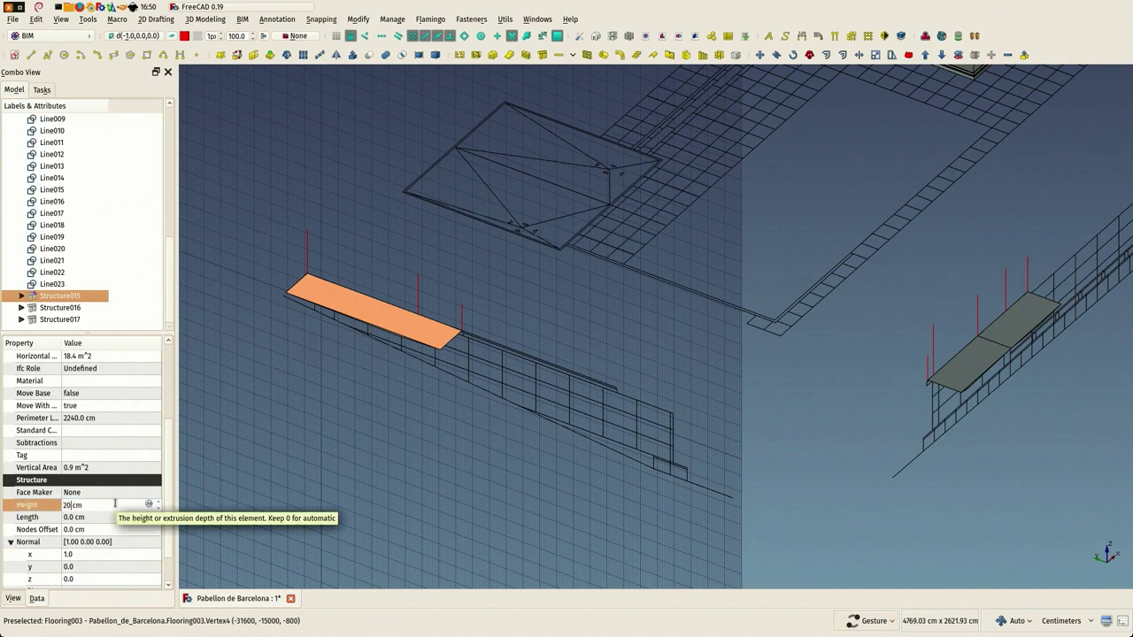
pyautogui.press('Return')
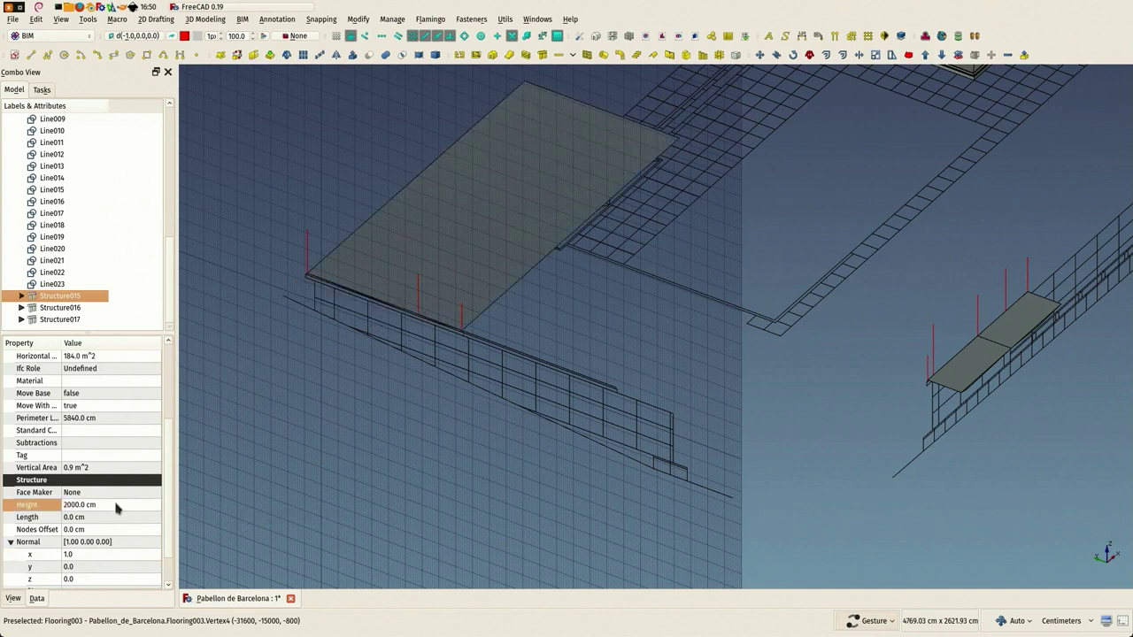
# Extrude both front-elevation slope structures along Y by setting their normal's y to 1 and their height to 10000 cm
pyautogui.moveTo(814, 475); pyautogui.dragTo(699, 468)
pyautogui.scroll(2, 822, 449)
pyautogui.click(844, 425)
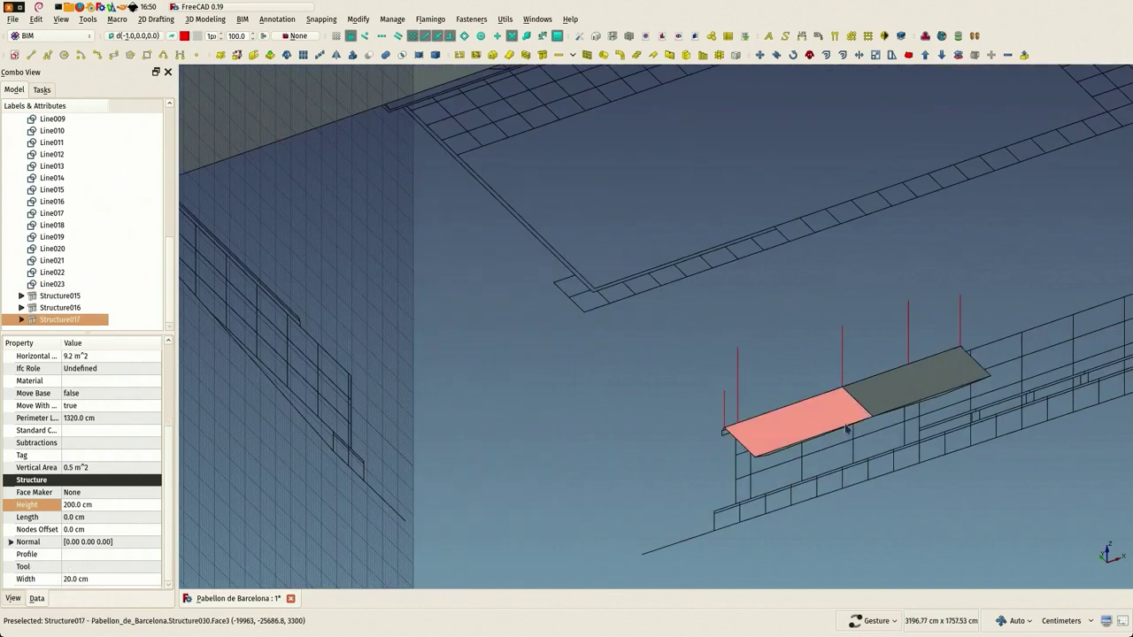
pyautogui.keyDown('ctrl'); pyautogui.click(886, 403); pyautogui.keyUp('ctrl')
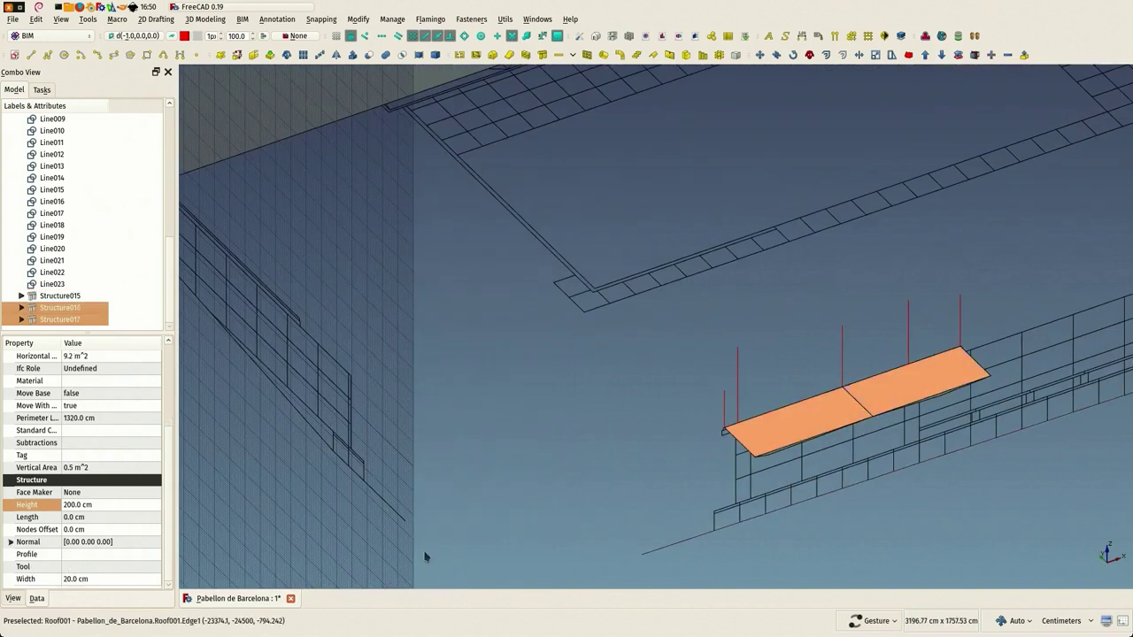
pyautogui.click(11, 543)
pyautogui.click(91, 567)
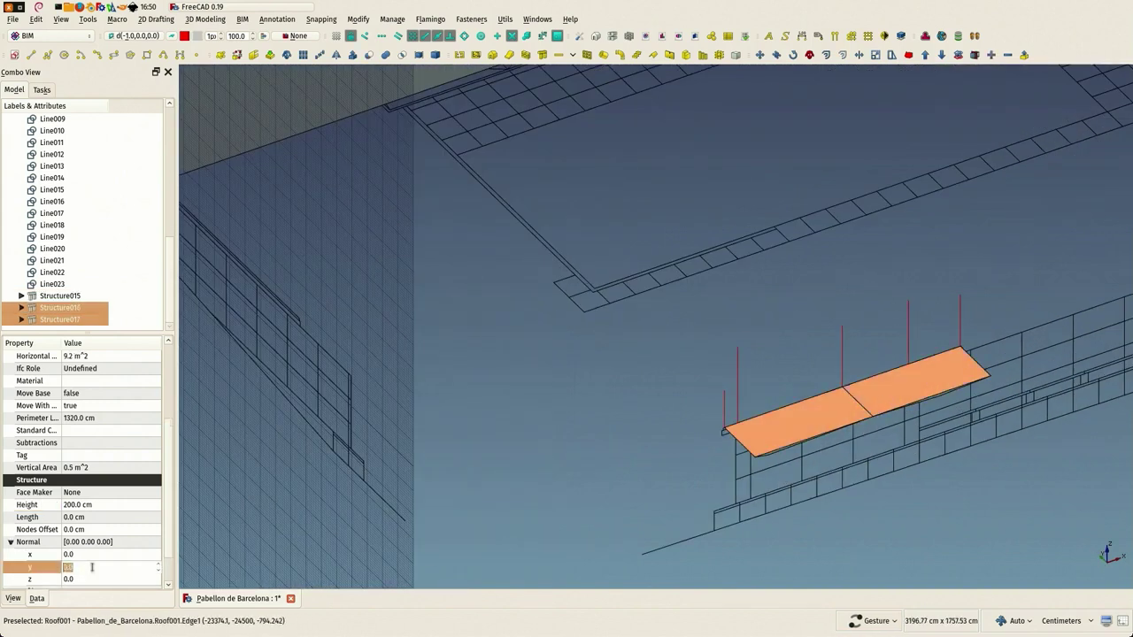
pyautogui.write('1')
pyautogui.press('Return')
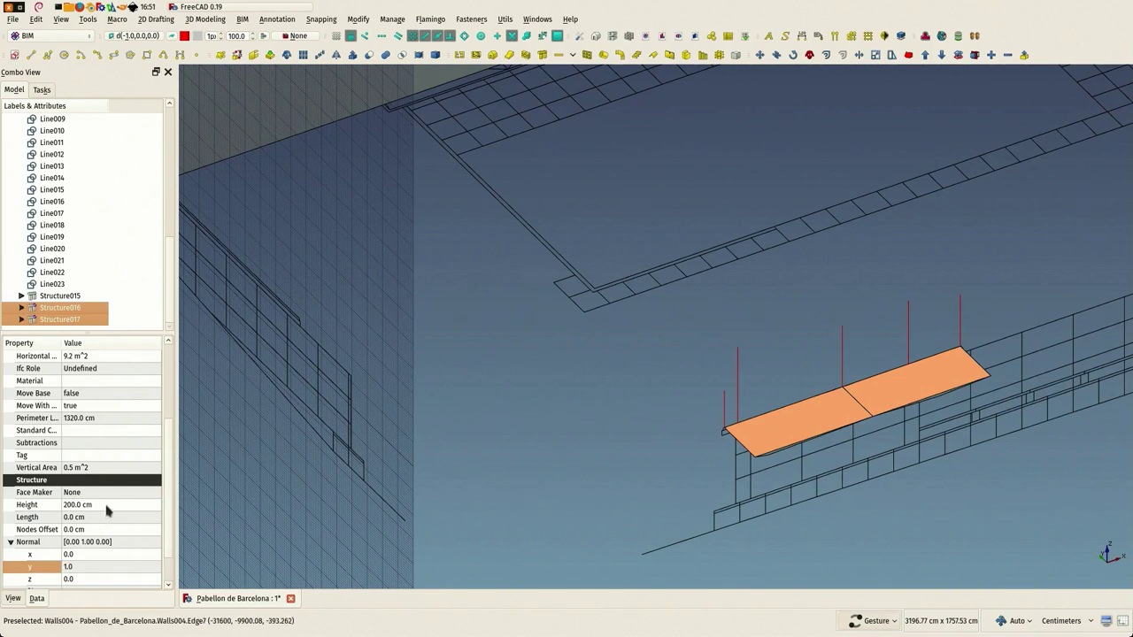
pyautogui.click(106, 505)
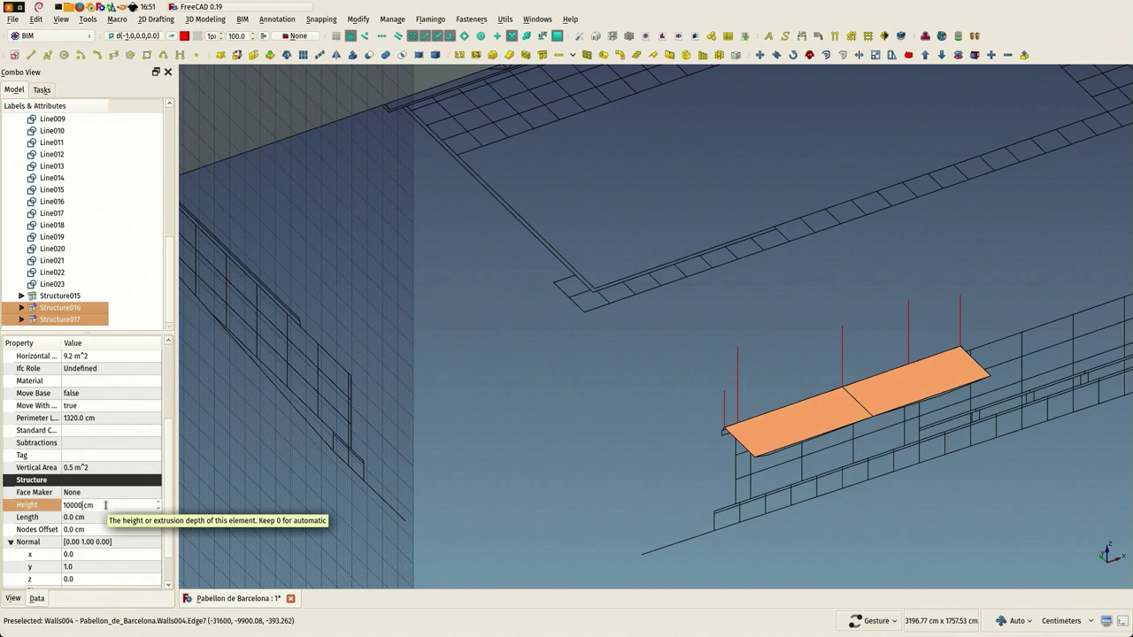
pyautogui.press('Return')
# Create the Boolean intersection of the right-elevation extrusion Structure015 with the front-elevation extrusion Structure017
pyautogui.scroll(-5, 560, 286)
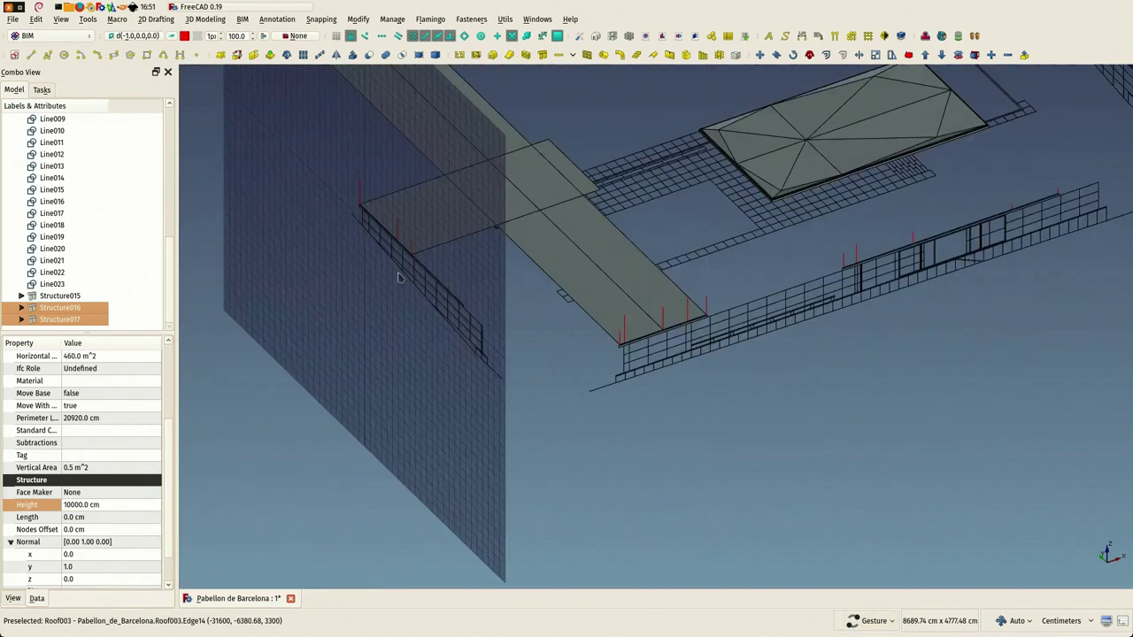
pyautogui.moveTo(397, 273); pyautogui.dragTo(461, 237)
pyautogui.scroll(2, 486, 156)
pyautogui.click(486, 157)
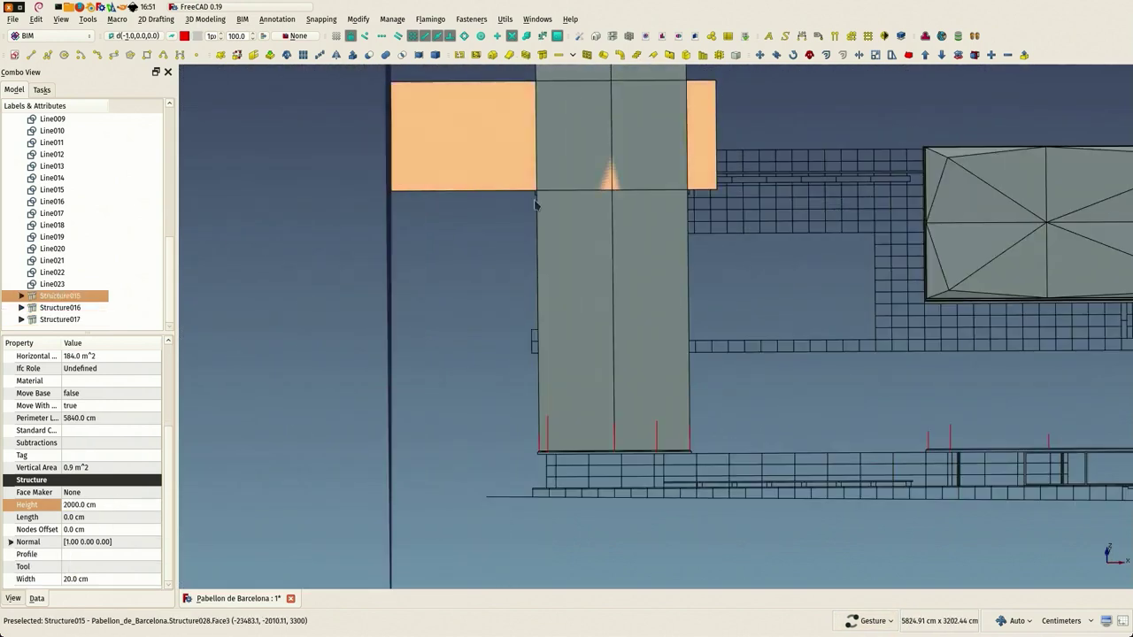
pyautogui.keyDown('ctrl'); pyautogui.click(561, 242); pyautogui.keyUp('ctrl')
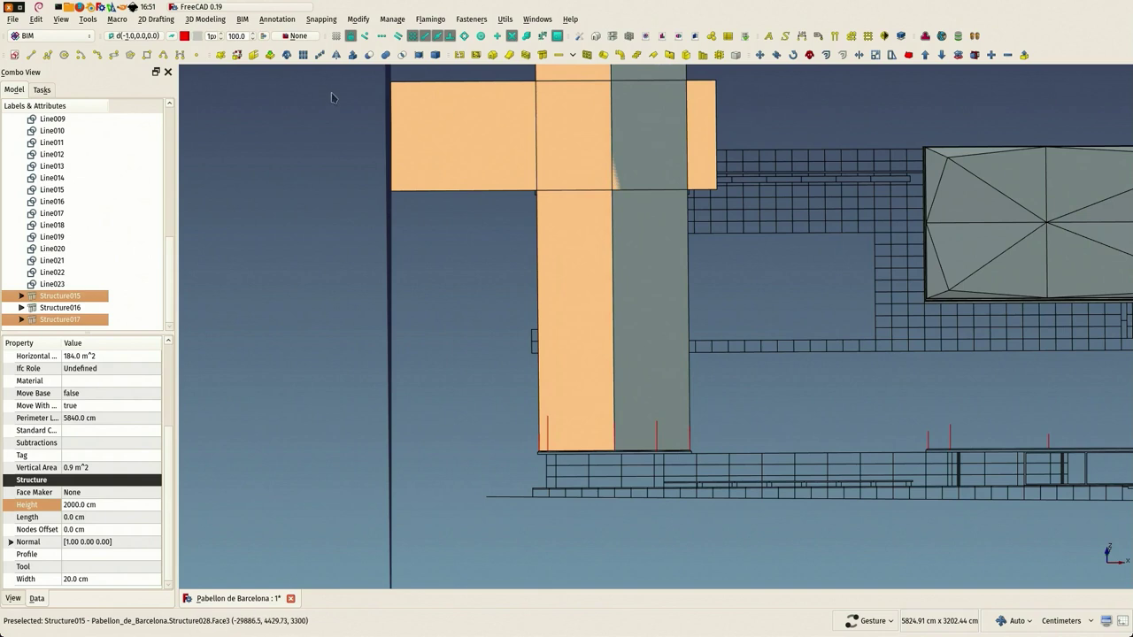
pyautogui.click(403, 55)
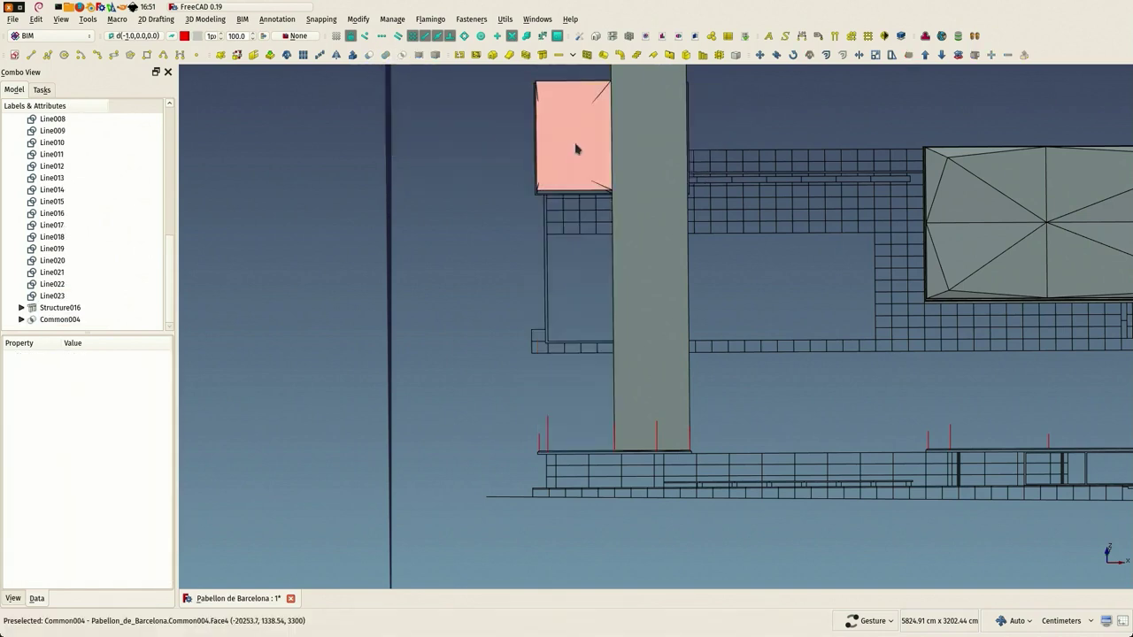
# Reuse Structure015 from inside the first intersection and intersect it with the remaining front-elevation extrusion, Structure016
pyautogui.click(539, 181)
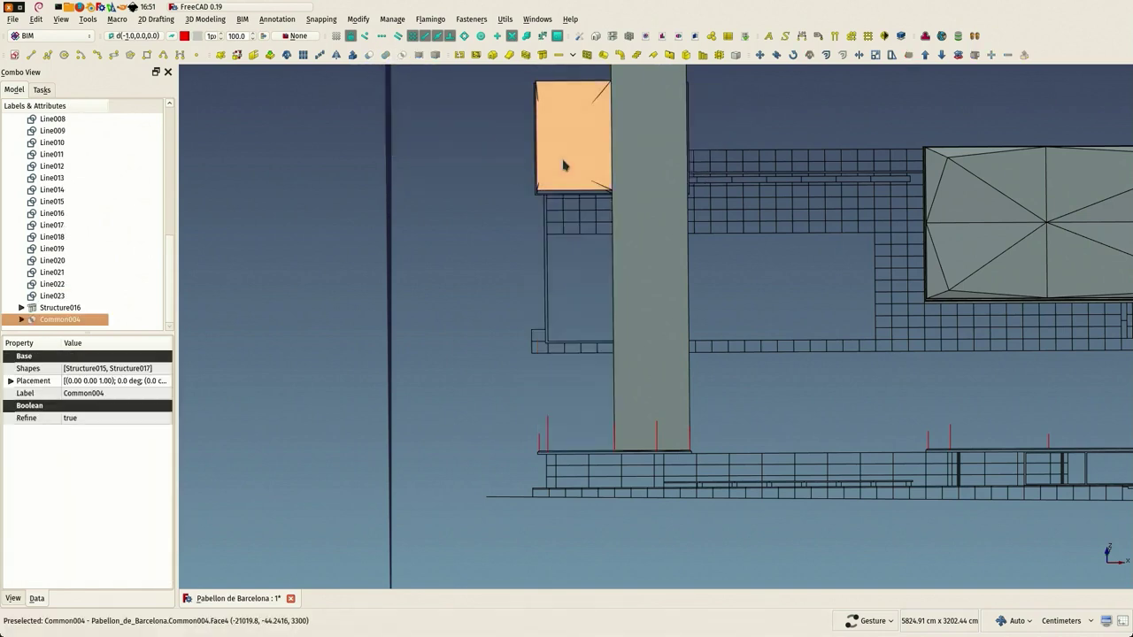
pyautogui.click(22, 320)
pyautogui.click(57, 308)
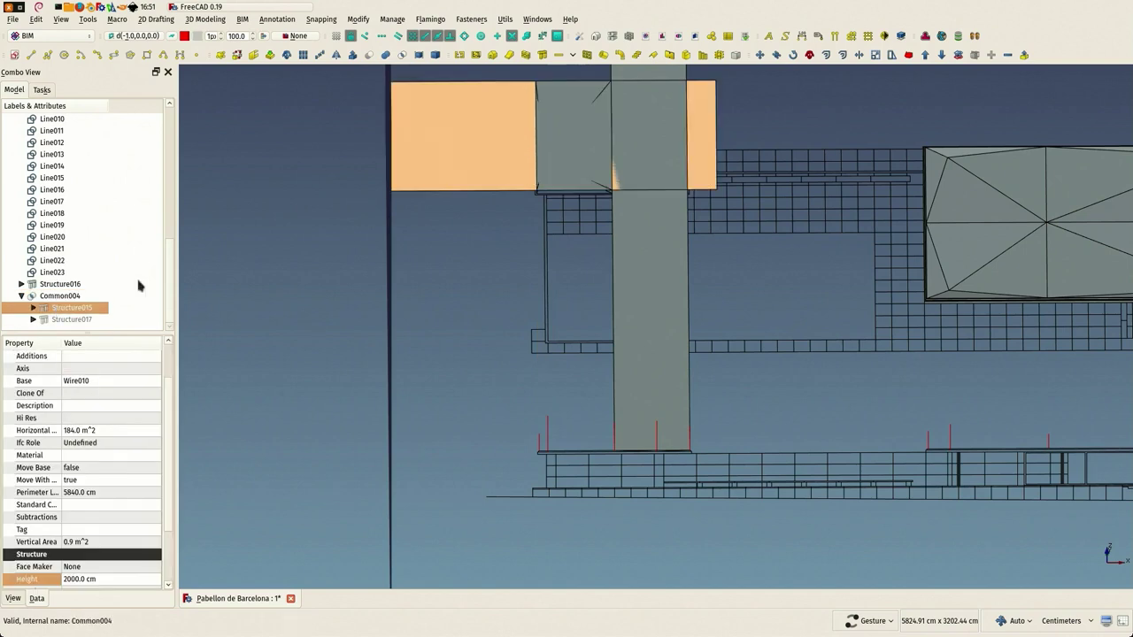
pyautogui.keyDown('ctrl'); pyautogui.click(630, 261); pyautogui.keyUp('ctrl')
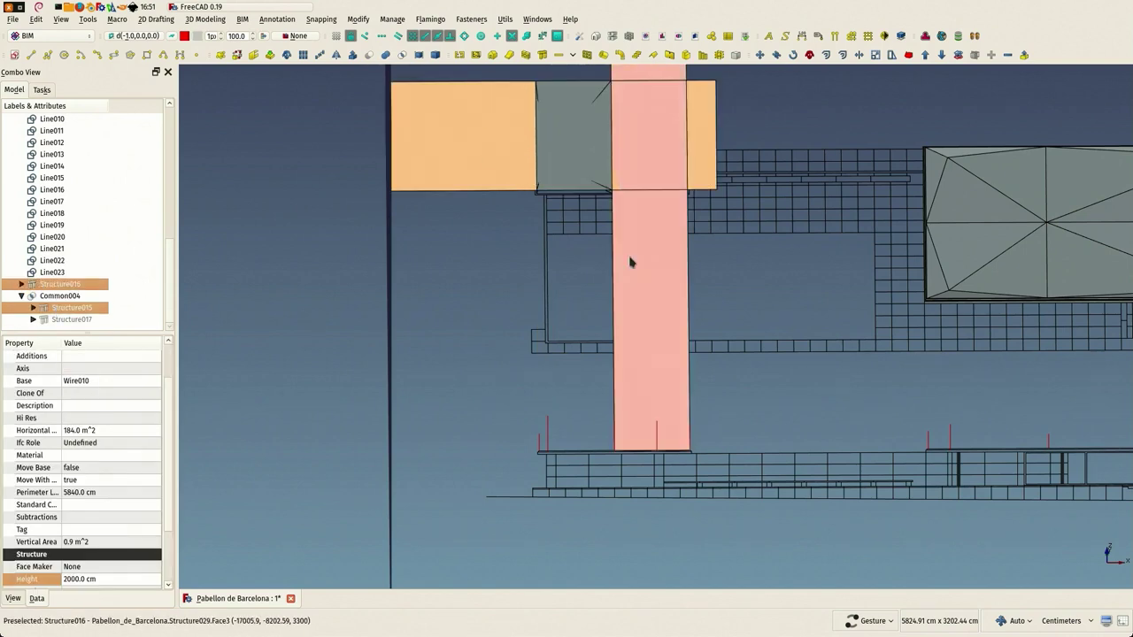
pyautogui.click(404, 56)
# Make the small roof slab in the Roof slabs group visible again
pyautogui.moveTo(491, 229); pyautogui.dragTo(607, 101)
pyautogui.scroll(5, 485, 205)
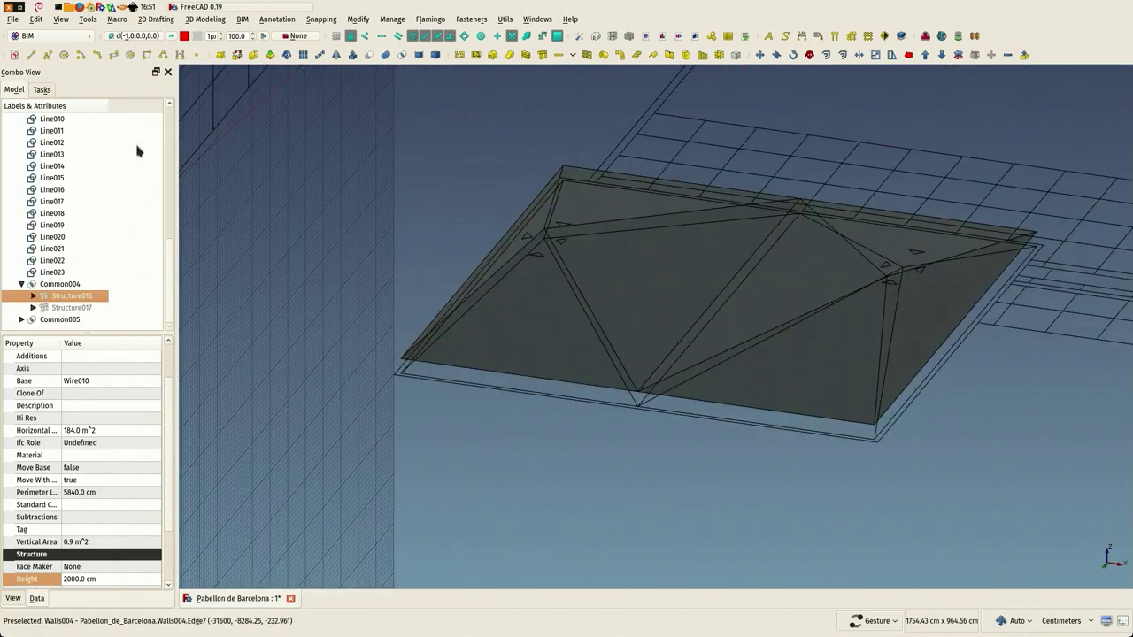
pyautogui.scroll(10, 112, 182)
pyautogui.click(62, 157)
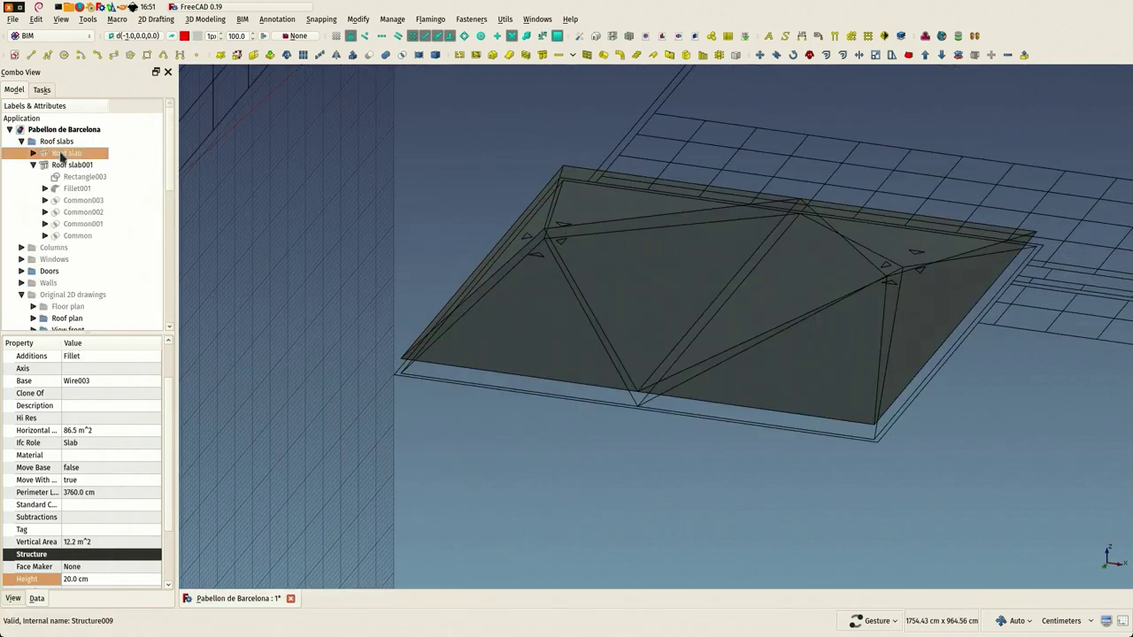
pyautogui.scroll(-15, 82, 166)
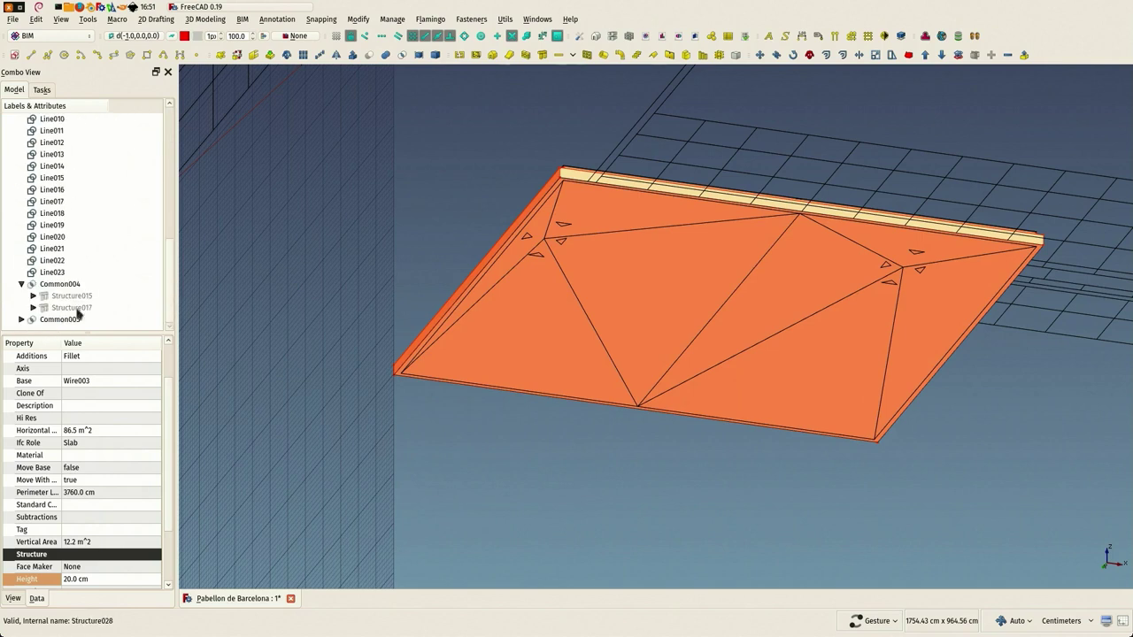
# Subtract the two intersection solids, Common004 and Common005, from the small roof slab
pyautogui.click(59, 319)
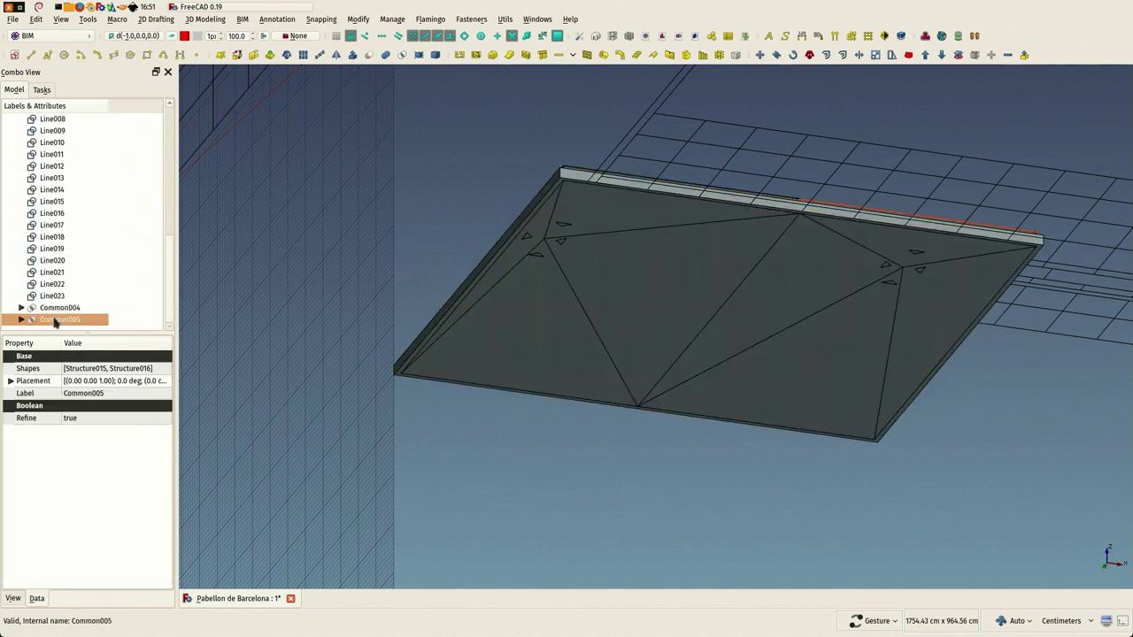
pyautogui.scroll(5, 62, 277)
pyautogui.scroll(4, 62, 277)
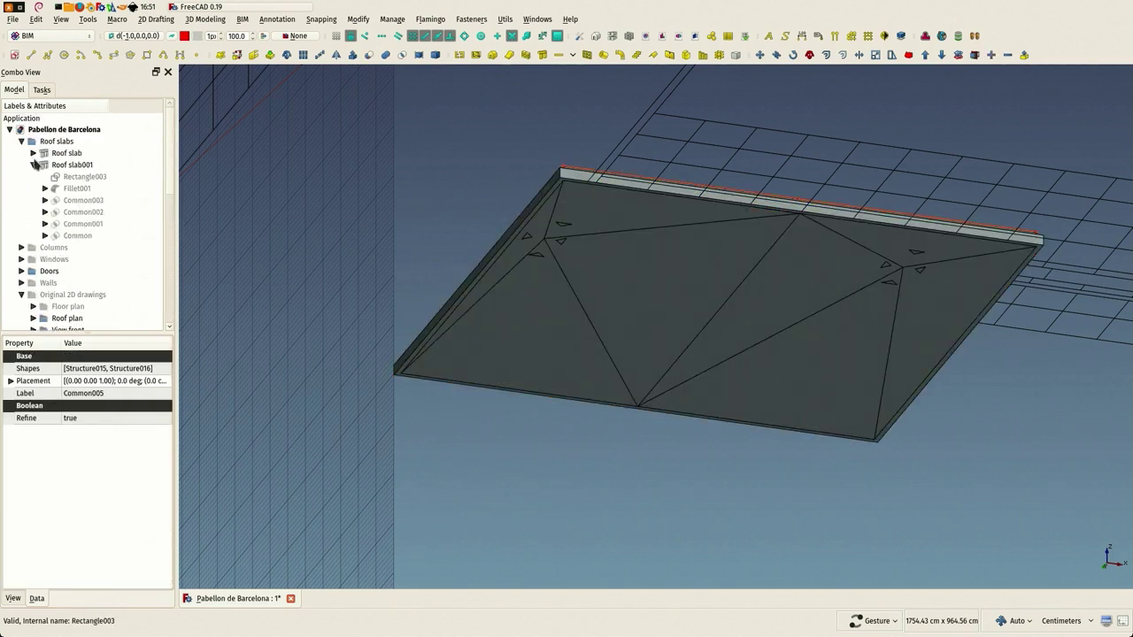
pyautogui.click(51, 153)
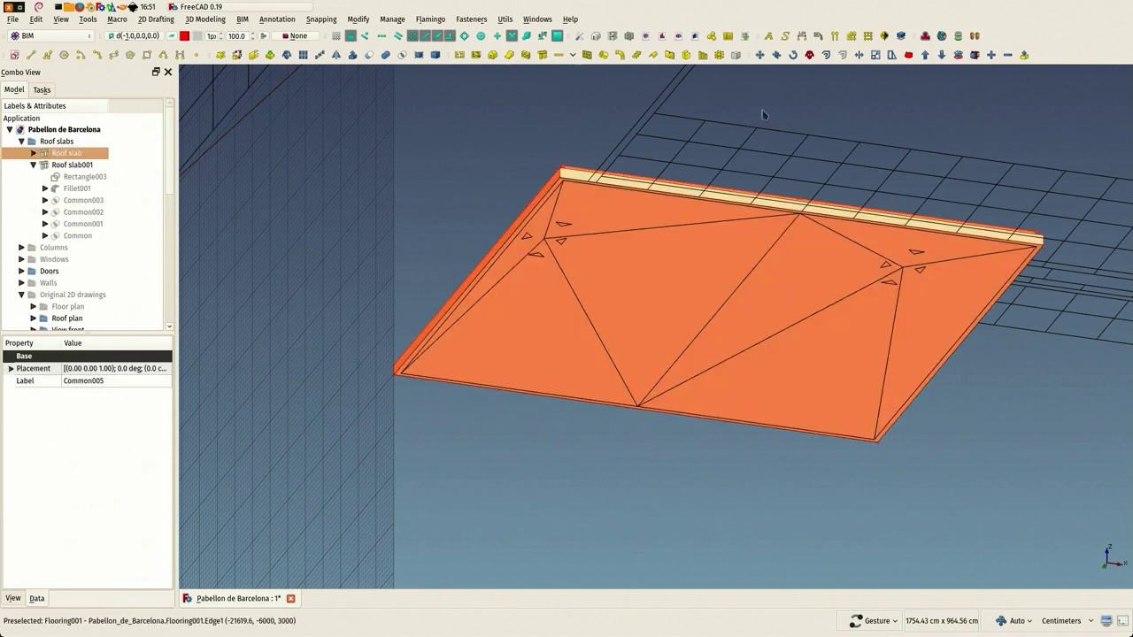
pyautogui.click(1008, 57)
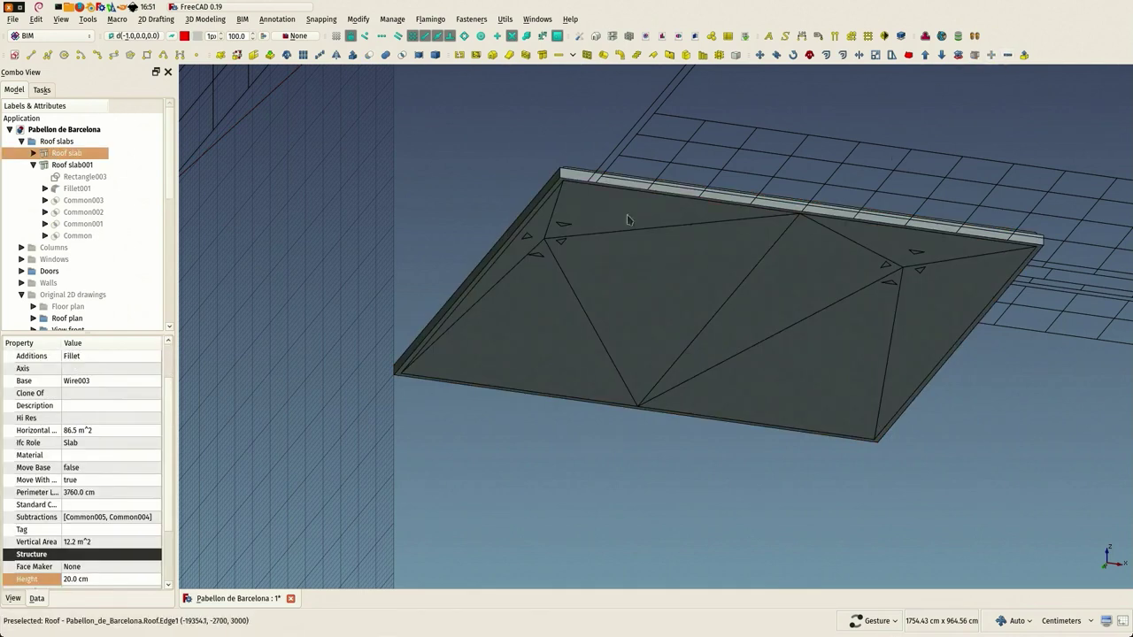
# Delete all the loose construction guide lines from Line006 to Line023
pyautogui.moveTo(624, 218); pyautogui.dragTo(591, 286)
pyautogui.scroll(-2, 593, 288)
pyautogui.moveTo(601, 203); pyautogui.dragTo(541, 478, button='right')
pyautogui.moveTo(541, 478); pyautogui.dragTo(509, 316)
pyautogui.scroll(-7, 54, 196)
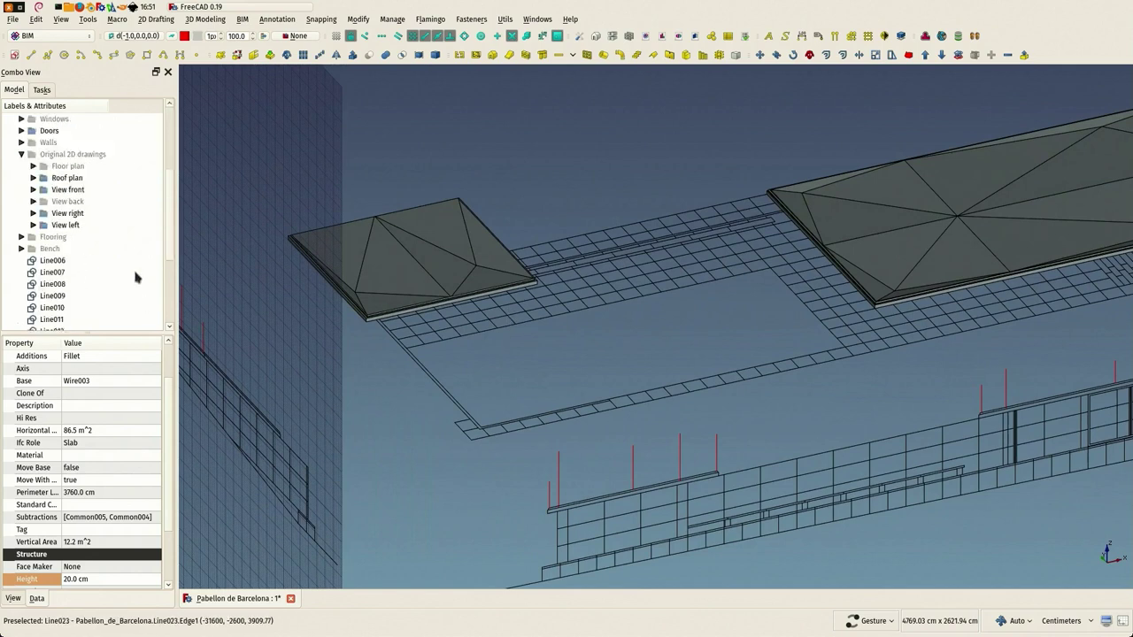
pyautogui.click(53, 156)
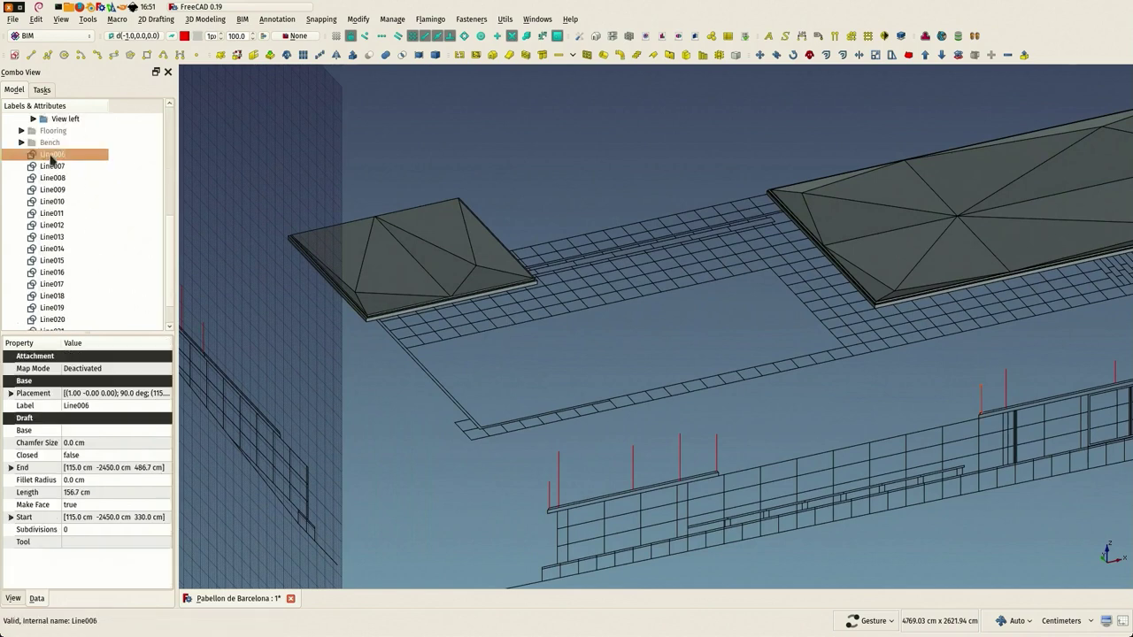
pyautogui.scroll(-1, 53, 184)
pyautogui.keyDown('shift'); pyautogui.click(50, 320); pyautogui.keyUp('shift')
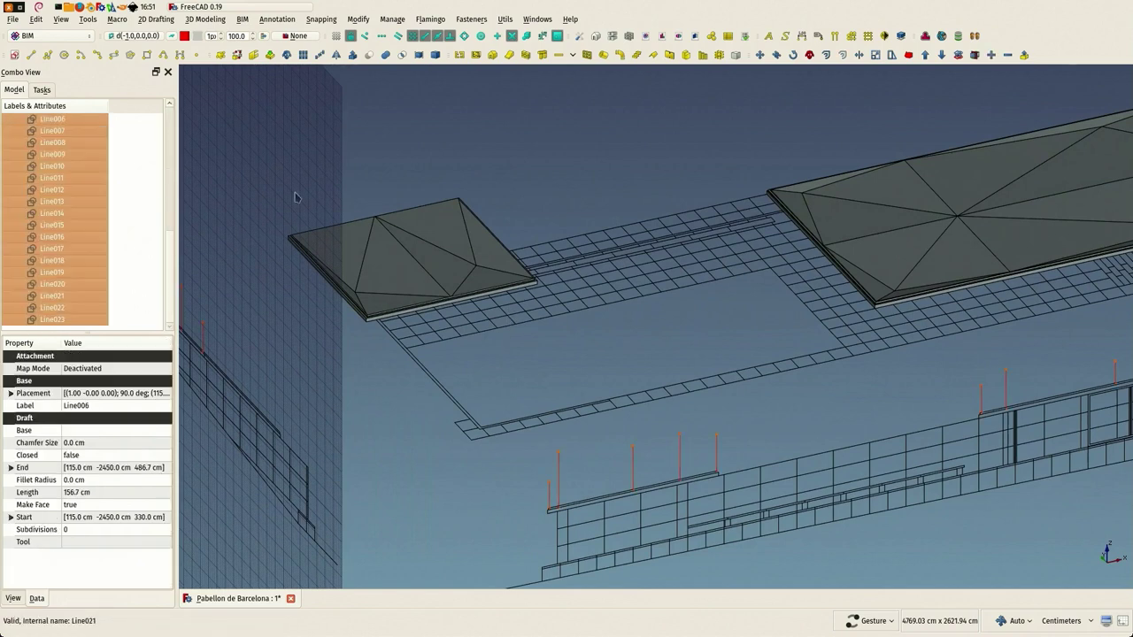
pyautogui.rightClick(49, 230)
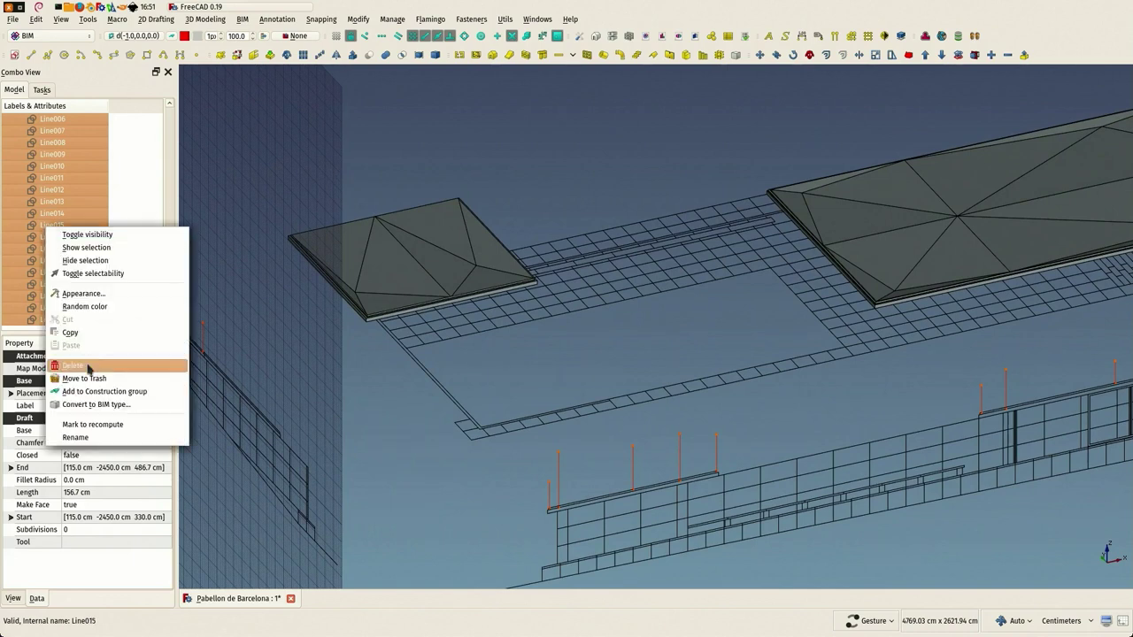
pyautogui.click(88, 365)
# Set the working plane to XY (top)
pyautogui.scroll(-3, 379, 196)
pyautogui.scroll(-1, 548, 253)
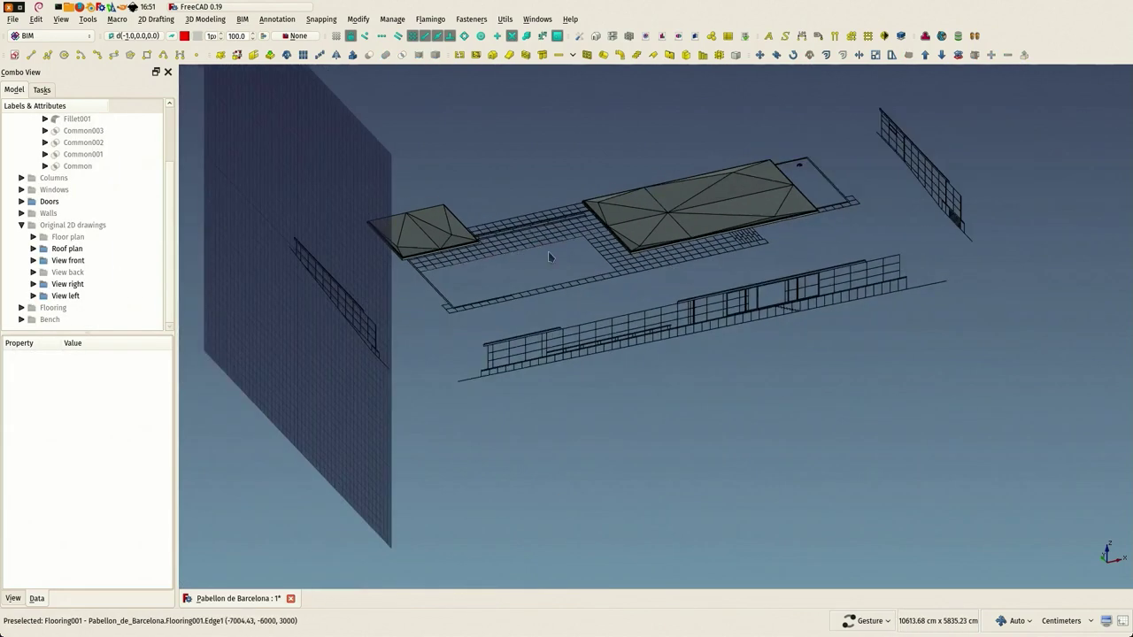
pyautogui.moveTo(547, 252); pyautogui.dragTo(576, 250)
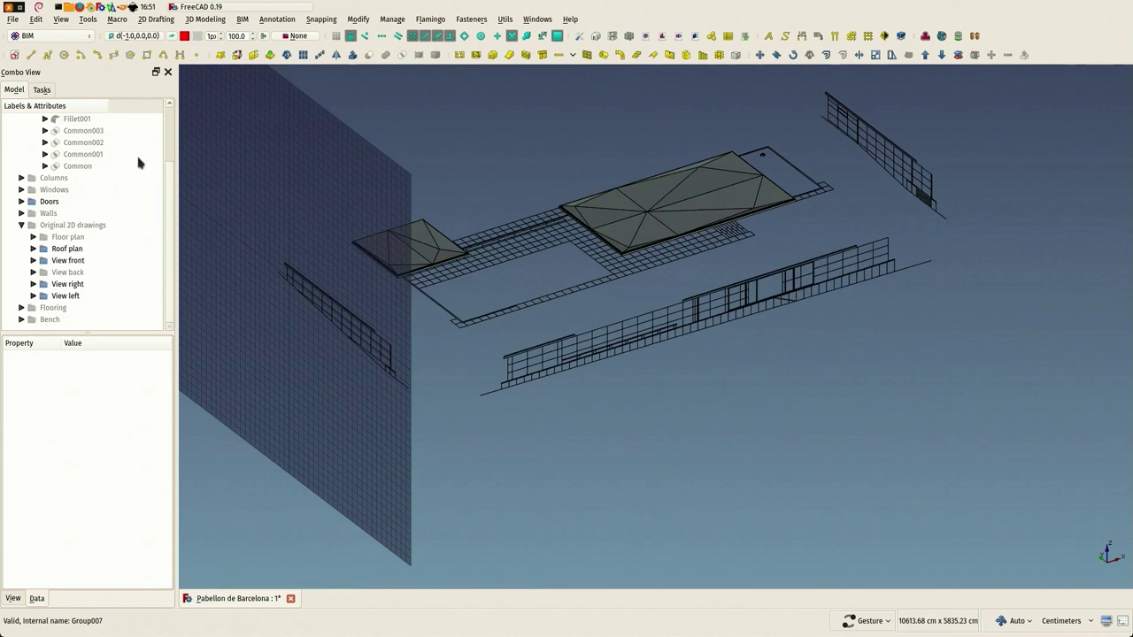
pyautogui.click(123, 36)
pyautogui.click(24, 185)
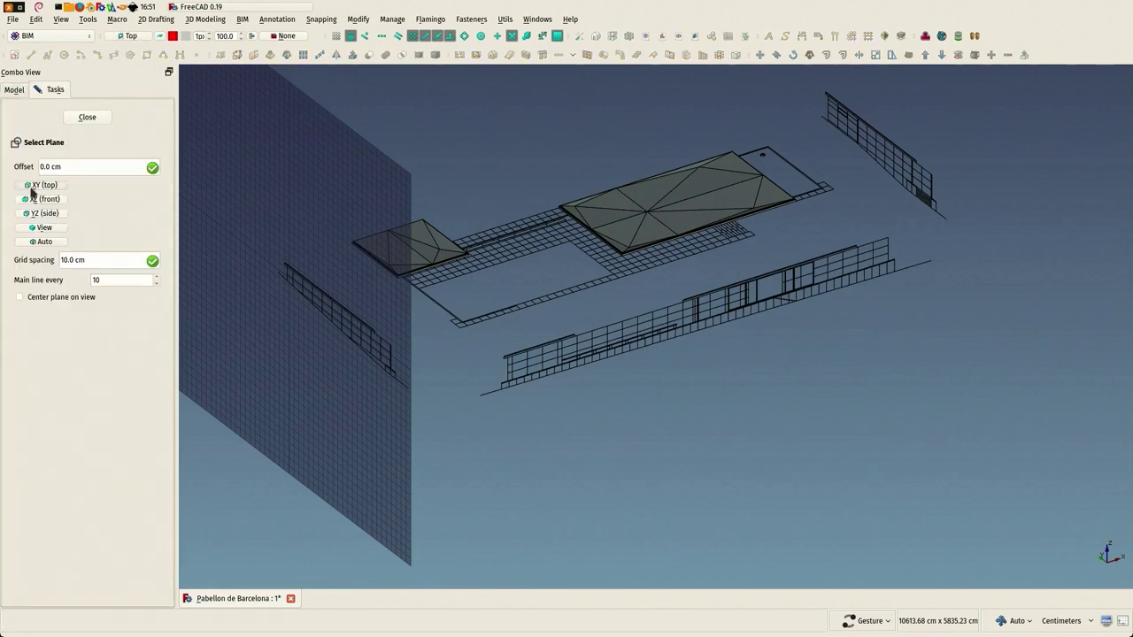
pyautogui.moveTo(323, 207); pyautogui.dragTo(327, 176)
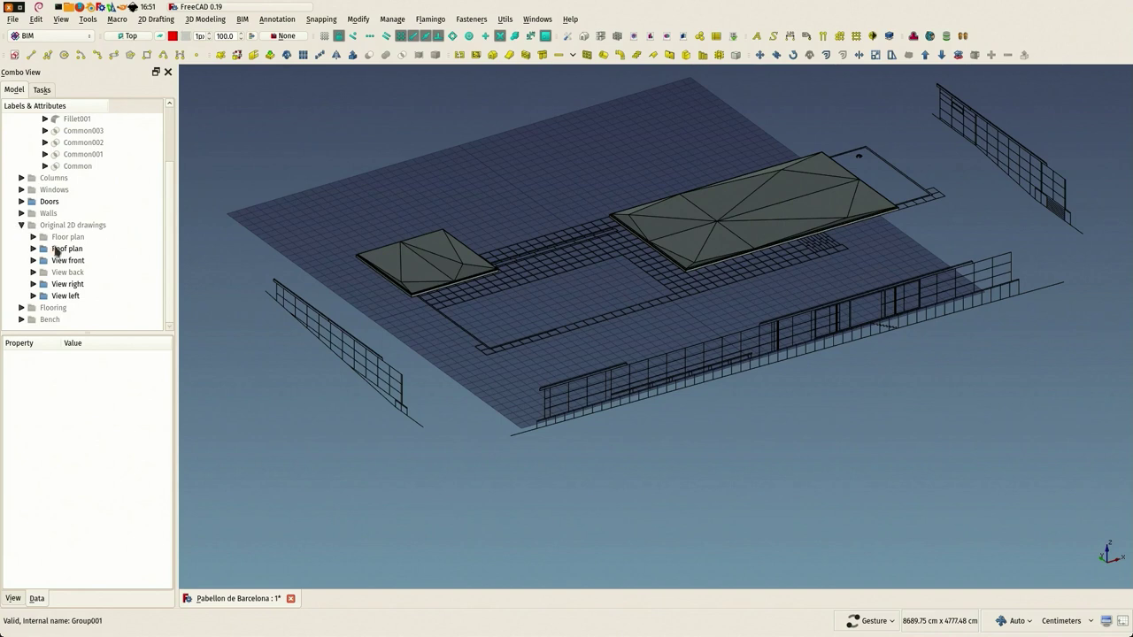
# Hide the Roof plan, View front, View right and View left drawings and collapse the Original 2D drawings group
pyautogui.click(57, 251)
pyautogui.press('space')
pyautogui.click(58, 262)
pyautogui.press('space')
pyautogui.click(57, 285)
pyautogui.press('space')
pyautogui.click(58, 295)
pyautogui.press('space')
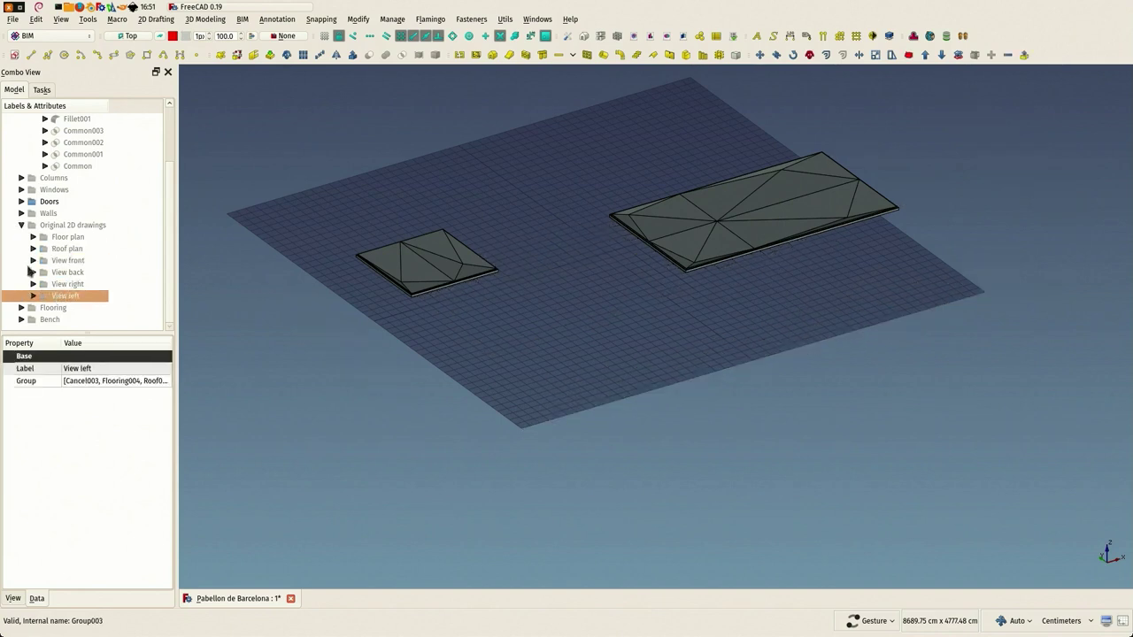
pyautogui.click(21, 225)
# Make the Bench, Flooring, Walls, Windows and Columns groups visible again
pyautogui.click(44, 318)
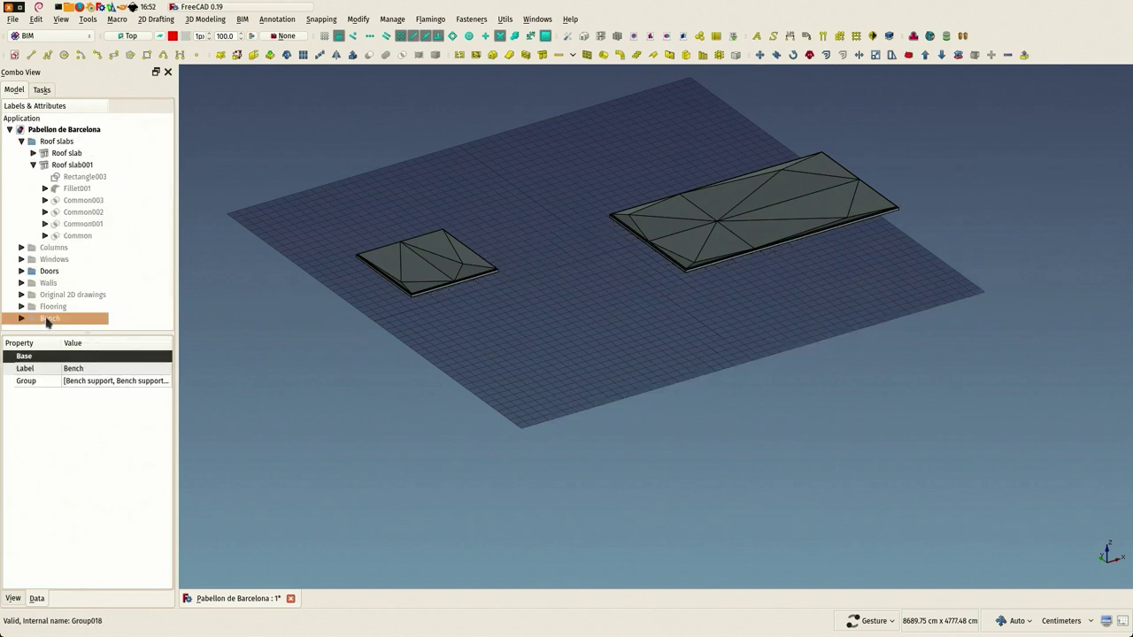
pyautogui.press('space')
pyautogui.click(50, 306)
pyautogui.press('space')
pyautogui.click(49, 282)
pyautogui.press('space')
pyautogui.click(53, 259)
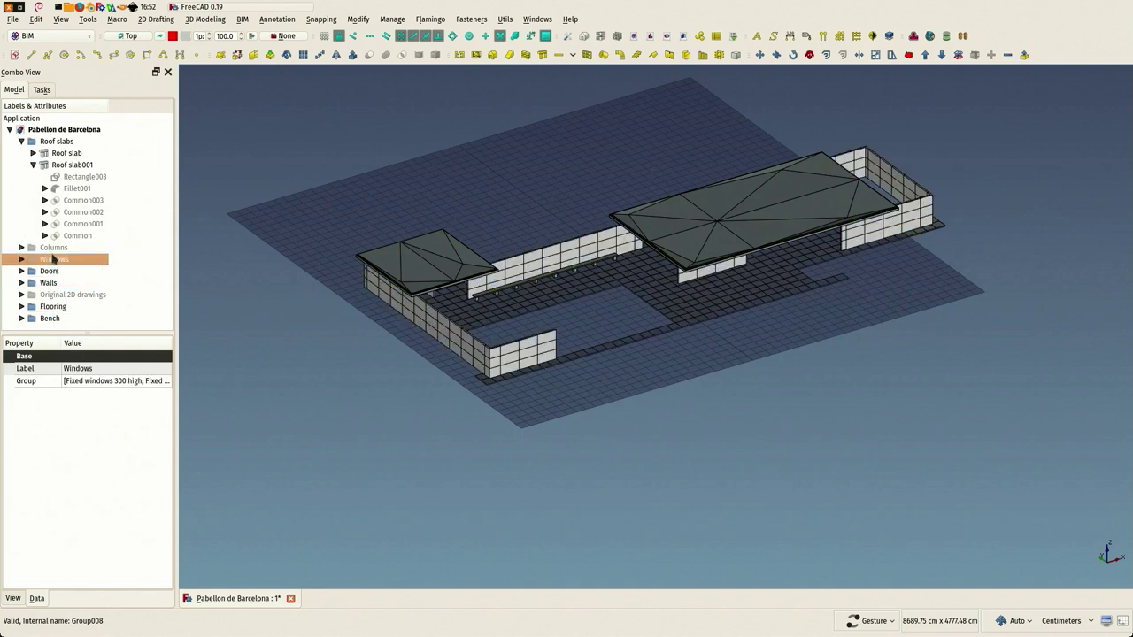
pyautogui.press('space')
pyautogui.click(53, 248)
pyautogui.press('space')
# Collapse Roof slab001 and the Roof slabs group in the model tree and view the whole pavilion more closely
pyautogui.click(33, 165)
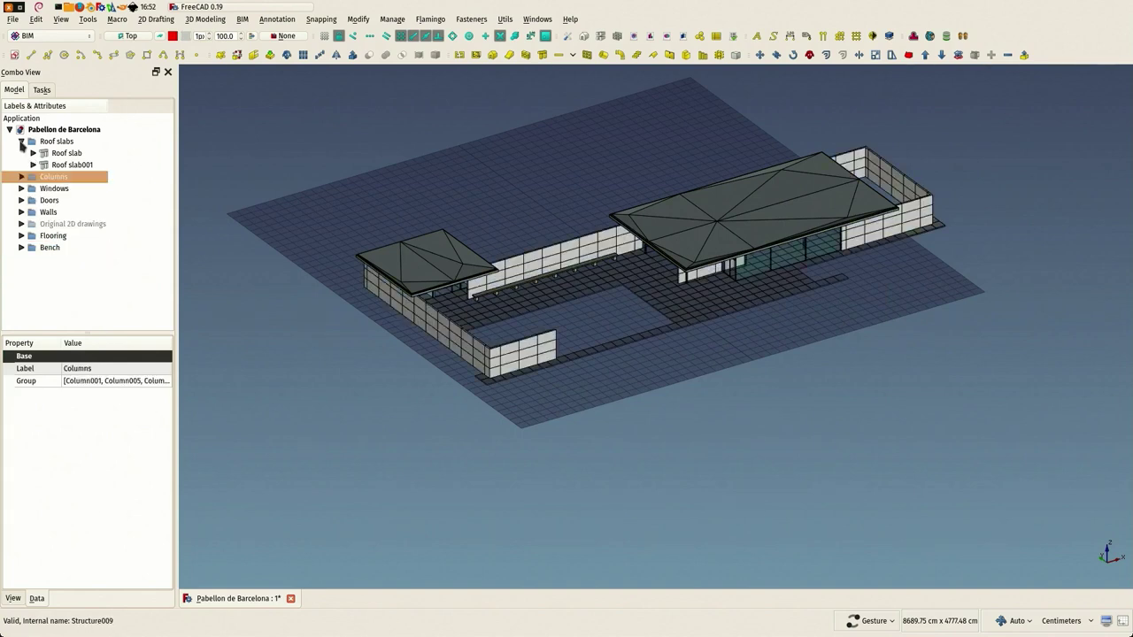
pyautogui.click(22, 141)
pyautogui.scroll(3, 522, 192)
pyautogui.moveTo(524, 196)
pyautogui.mouseDown()
pyautogui.moveTo(523, 170)
pyautogui.moveTo(526, 189)
pyautogui.mouseUp()
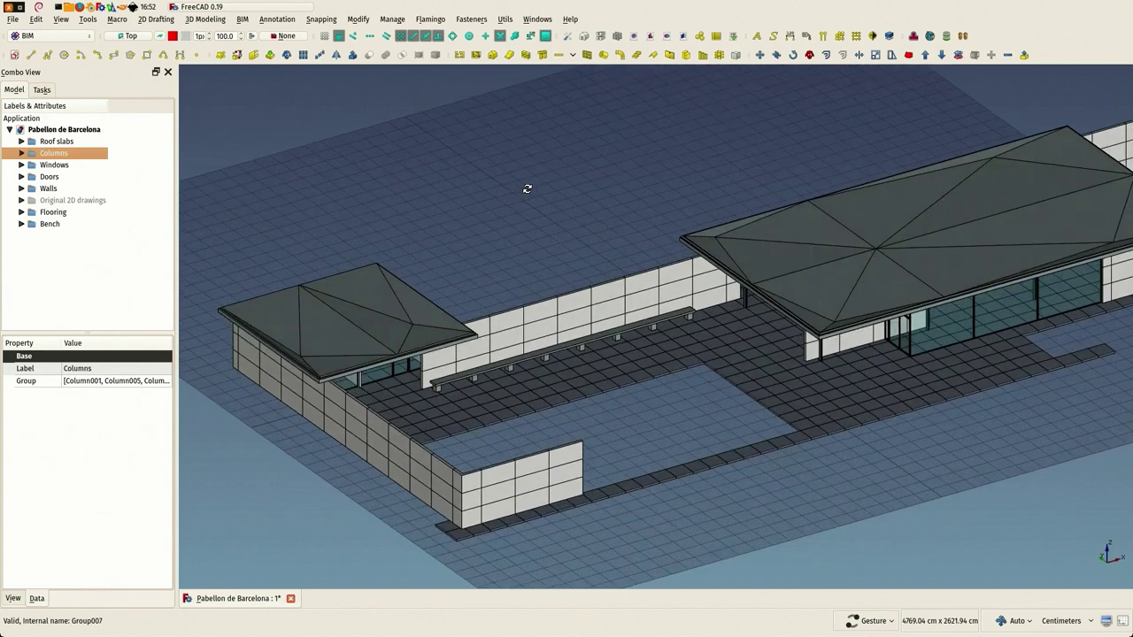